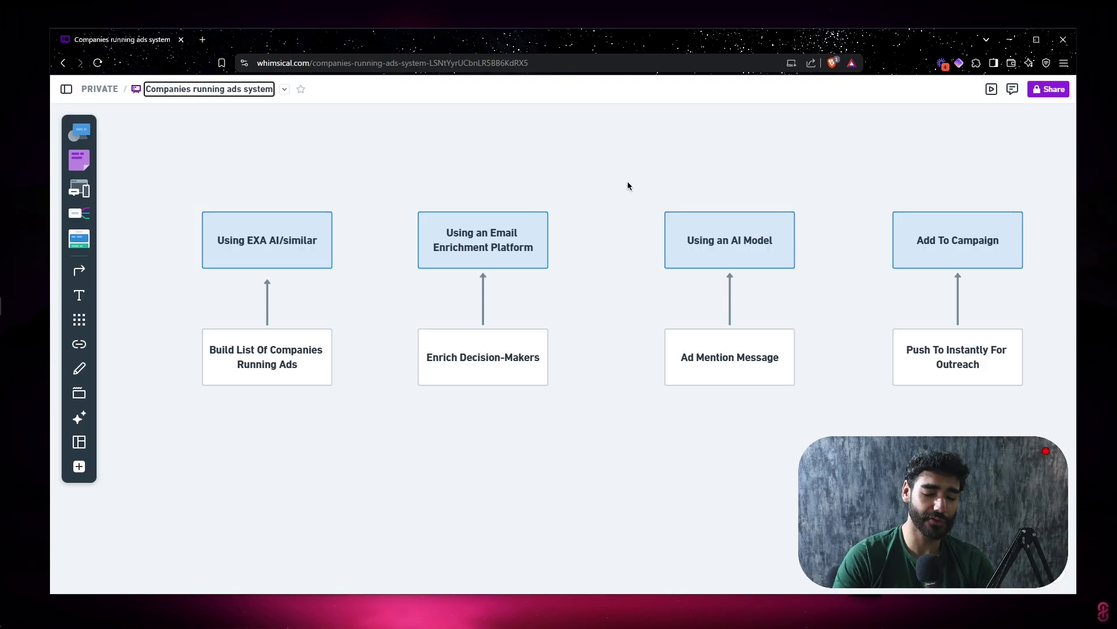
Step: Pan across the Whimsical ads-system flow diagram to review its four stages
{"action": "scroll", "coordinate": [627, 186], "scroll_direction": "right", "scroll_amount": 2}
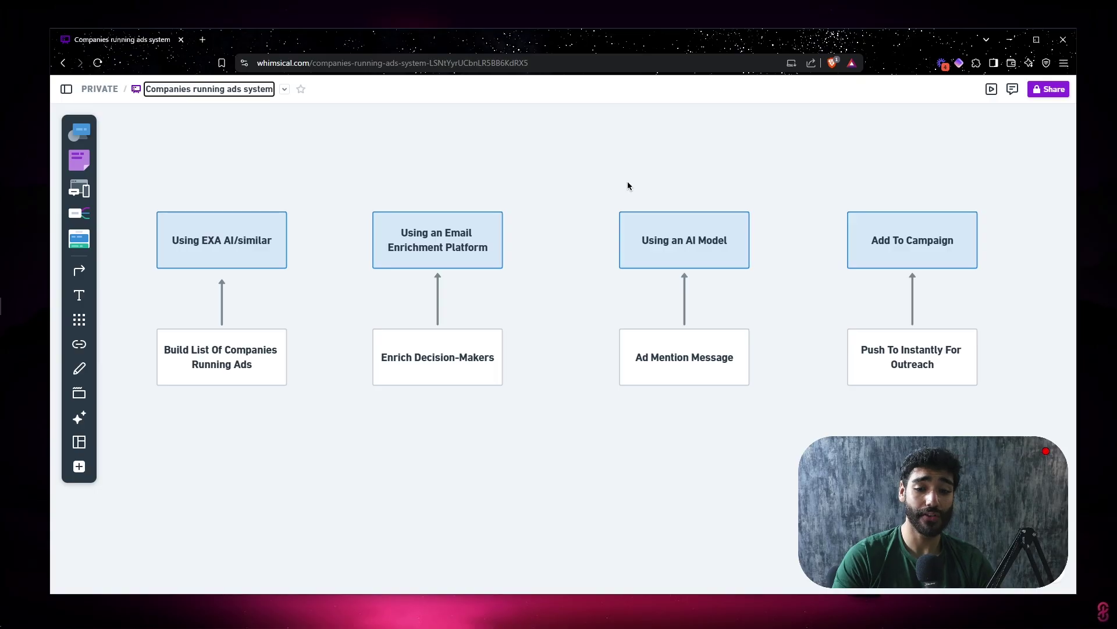
{"action": "scroll", "coordinate": [628, 186], "scroll_direction": "down", "scroll_amount": 1}
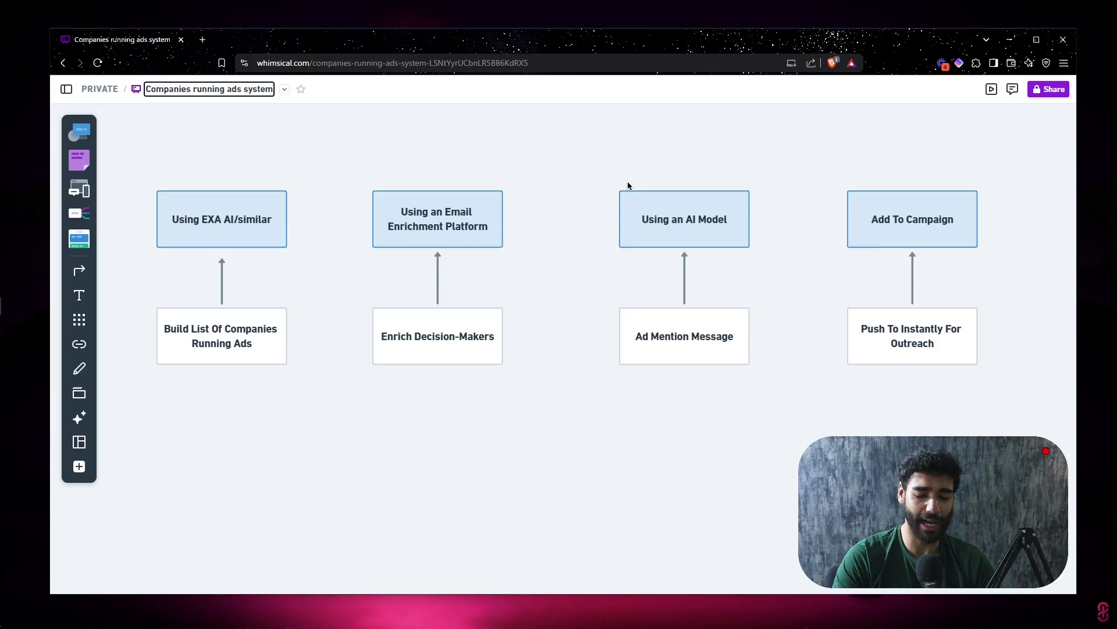
{"action": "scroll", "coordinate": [627, 185], "scroll_direction": "right", "scroll_amount": 3}
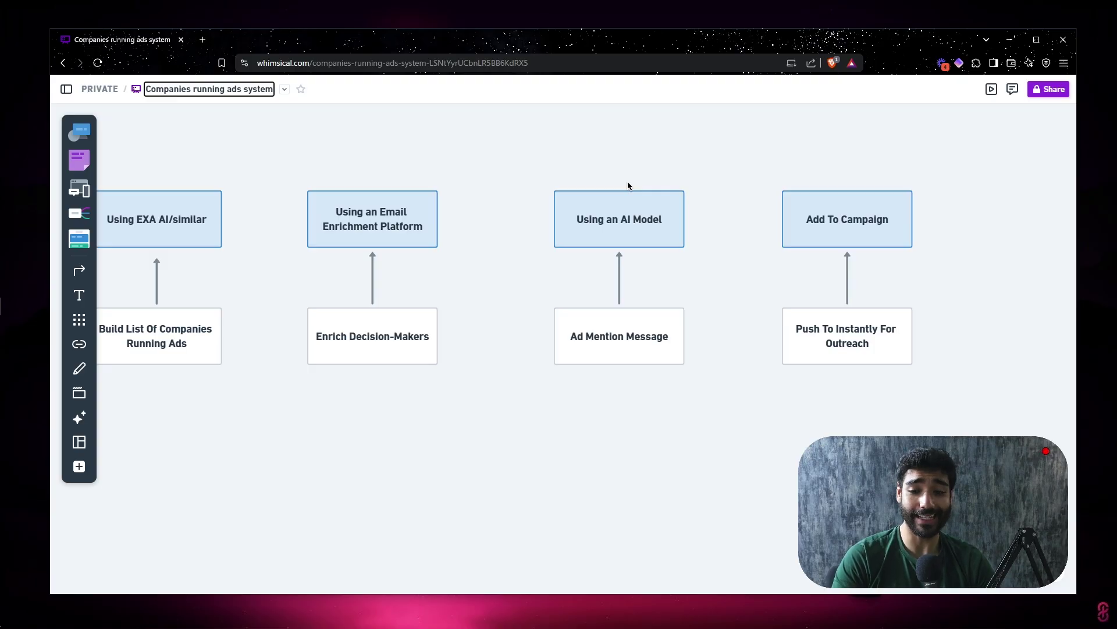
{"action": "scroll", "coordinate": [627, 186], "scroll_direction": "left", "scroll_amount": 1}
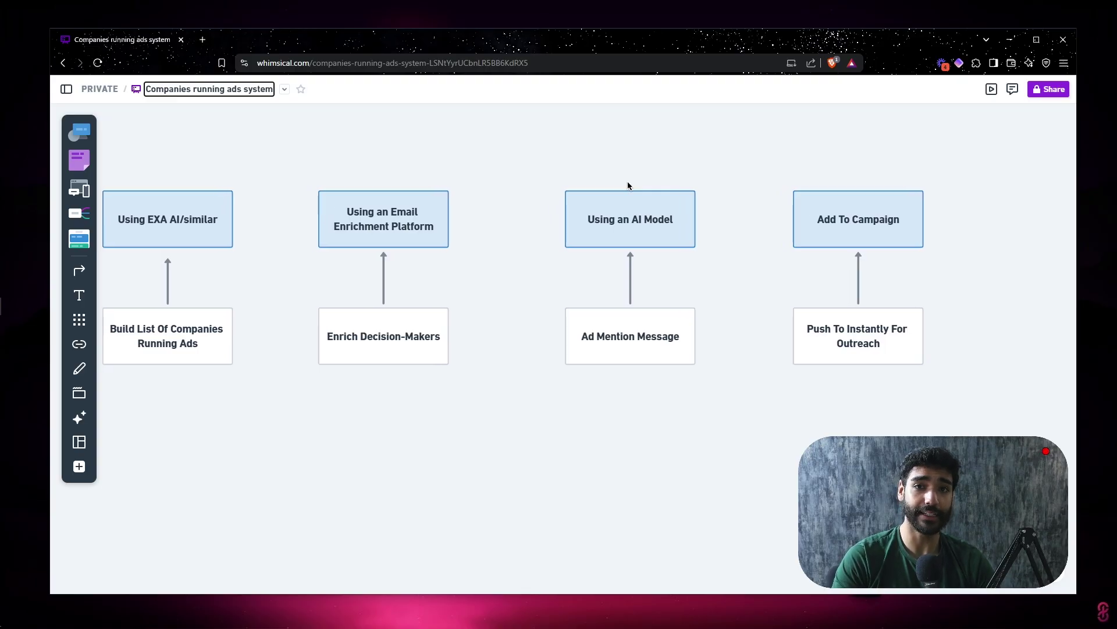
{"action": "scroll", "coordinate": [627, 185], "scroll_direction": "left", "scroll_amount": 2}
{"action": "scroll", "coordinate": [628, 186], "scroll_direction": "up", "scroll_amount": 2}
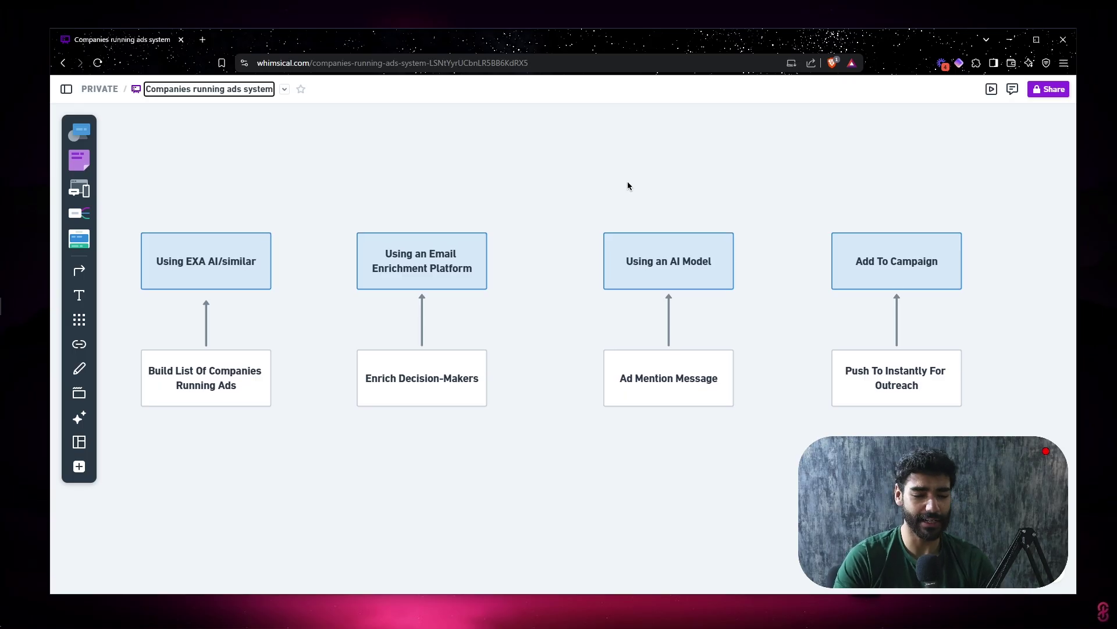
Step: Open the exa.ai website in a new browser tab
{"action": "key", "text": "ctrl+t"}
{"action": "type", "text": "exa"}
{"action": "key", "text": "Return"}
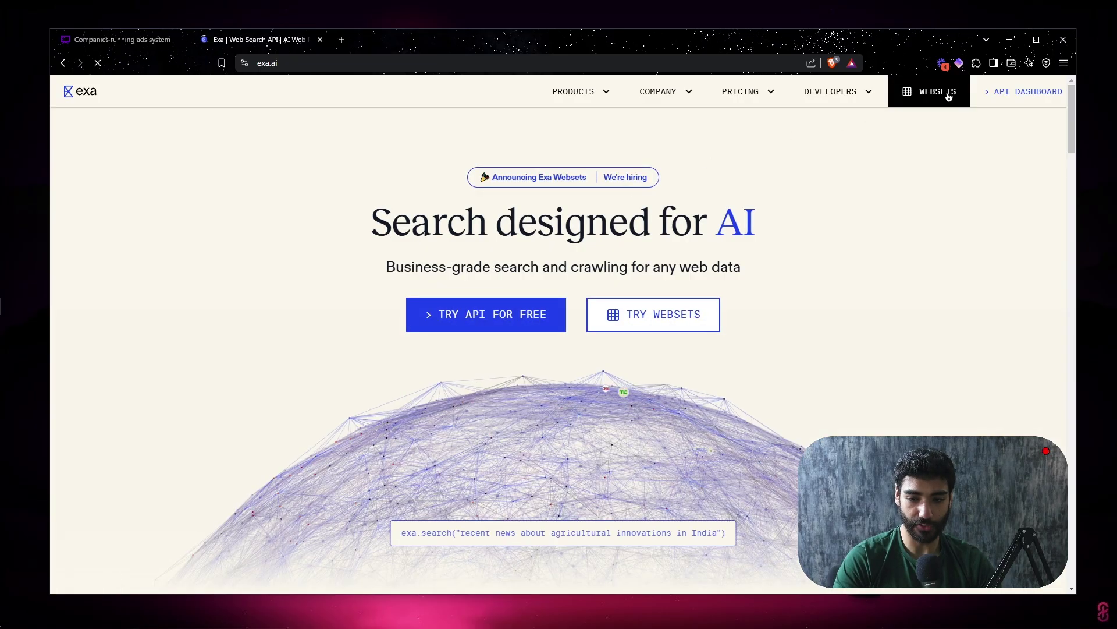
Step: Go to Exa Websets from the exa.ai navigation and zoom the page in
{"action": "left_click", "coordinate": [947, 95]}
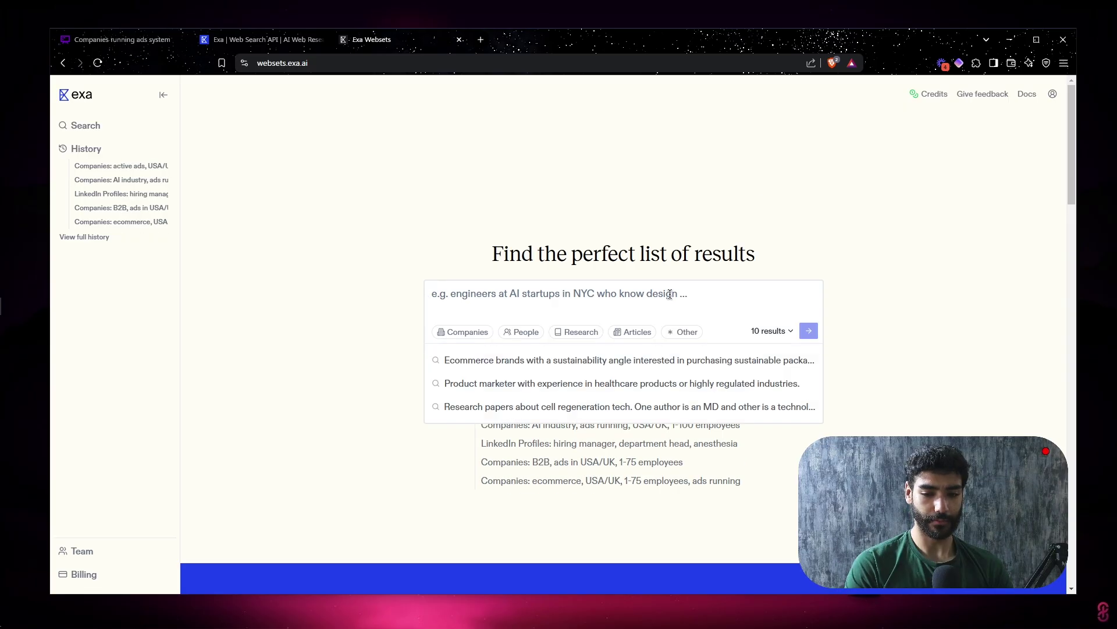
{"action": "key", "text": "ctrl+plus"}
{"action": "key", "text": "ctrl+plus"}
{"action": "key", "text": "ctrl+plus"}
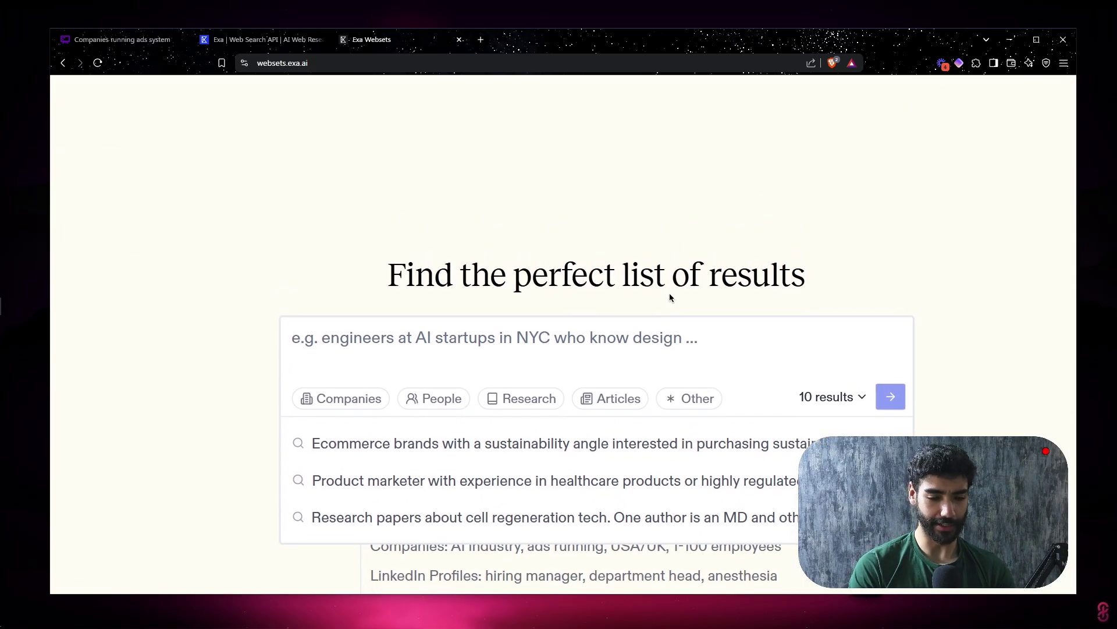
Step: Query 'companies running ads, in the USA, UK, employees from 1-250' as Companies, 50 results
{"action": "type", "text": "companies "}
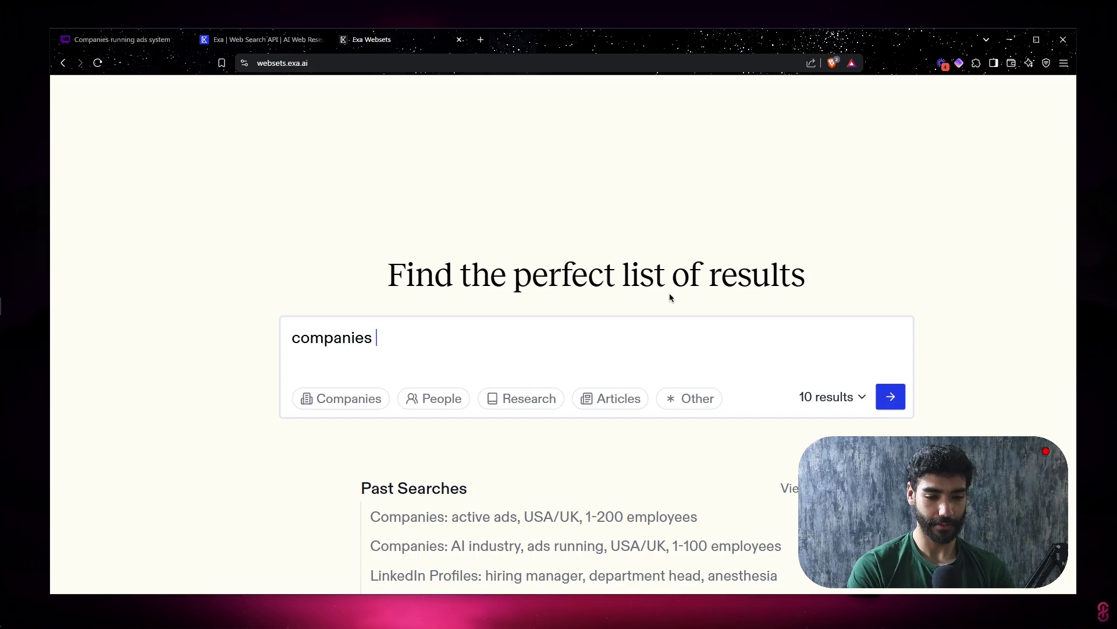
{"action": "type", "text": "running ads,"}
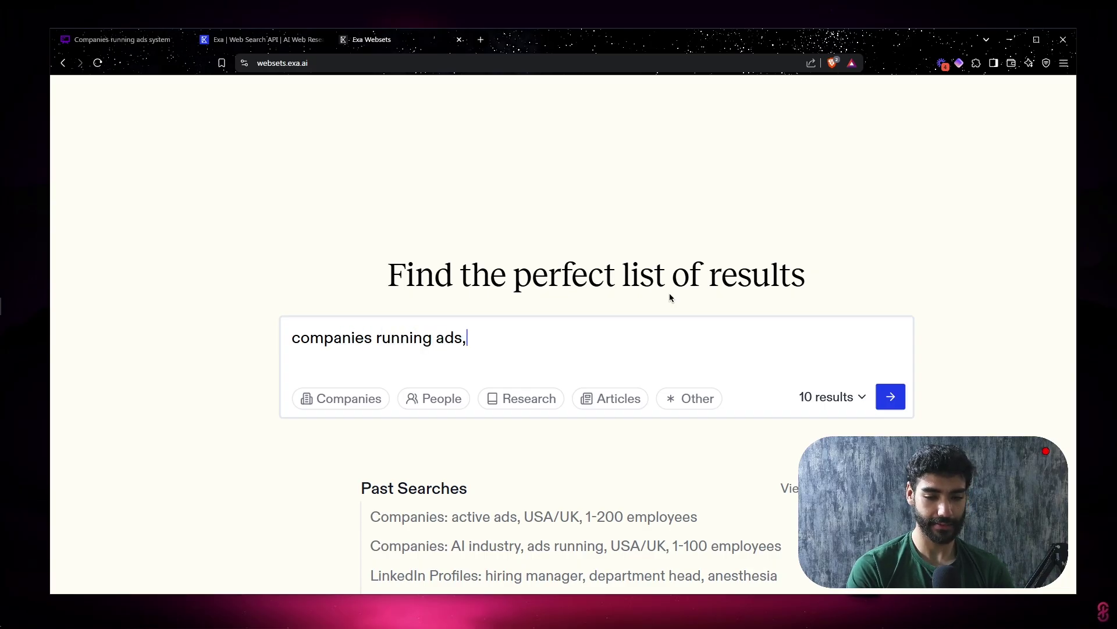
{"action": "type", "text": " in the"}
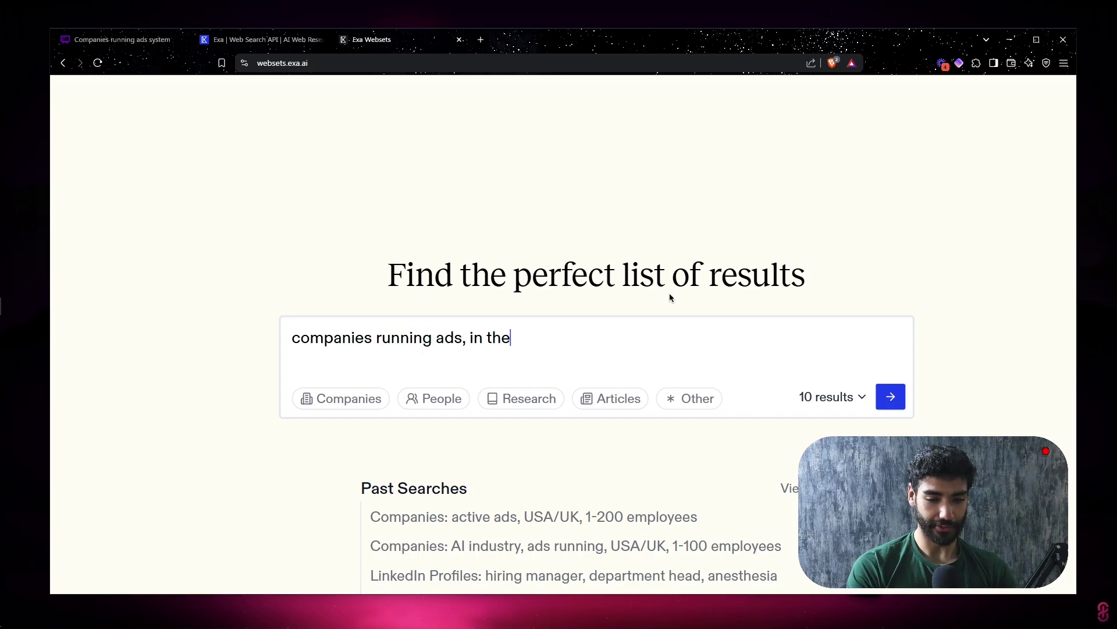
{"action": "type", "text": " USA, UK"}
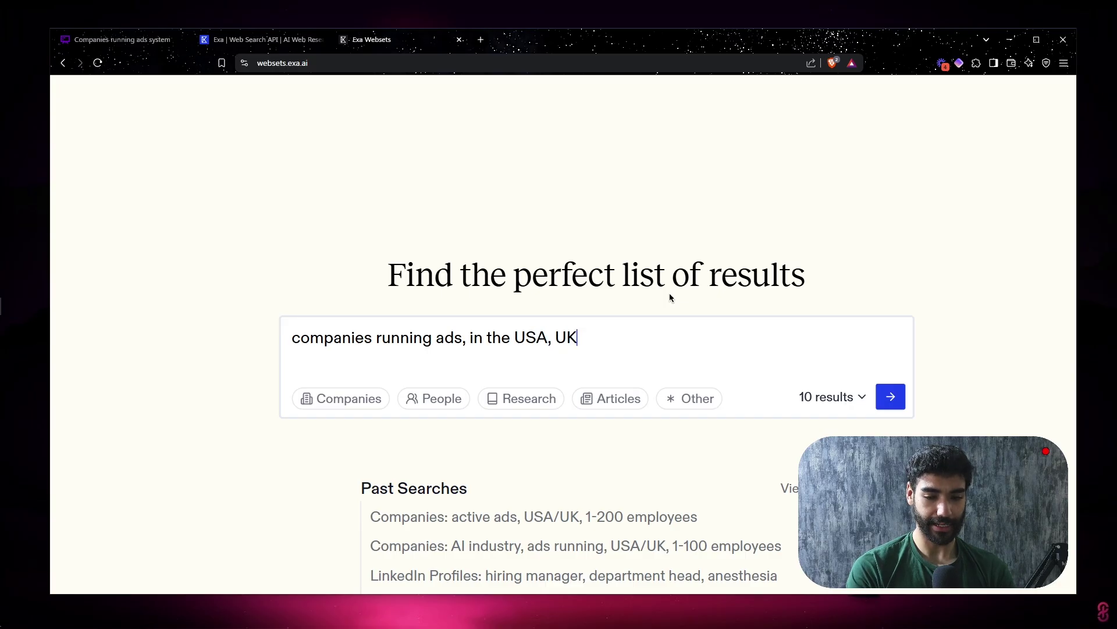
{"action": "type", "text": ", "}
{"action": "type", "text": "emp"}
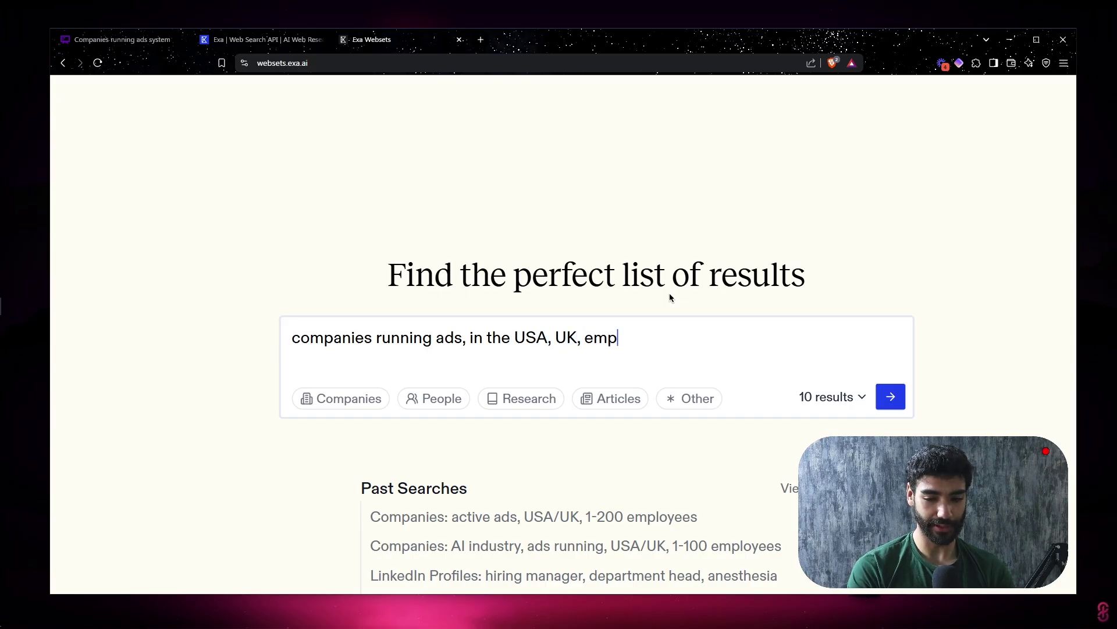
{"action": "type", "text": "loyees fro"}
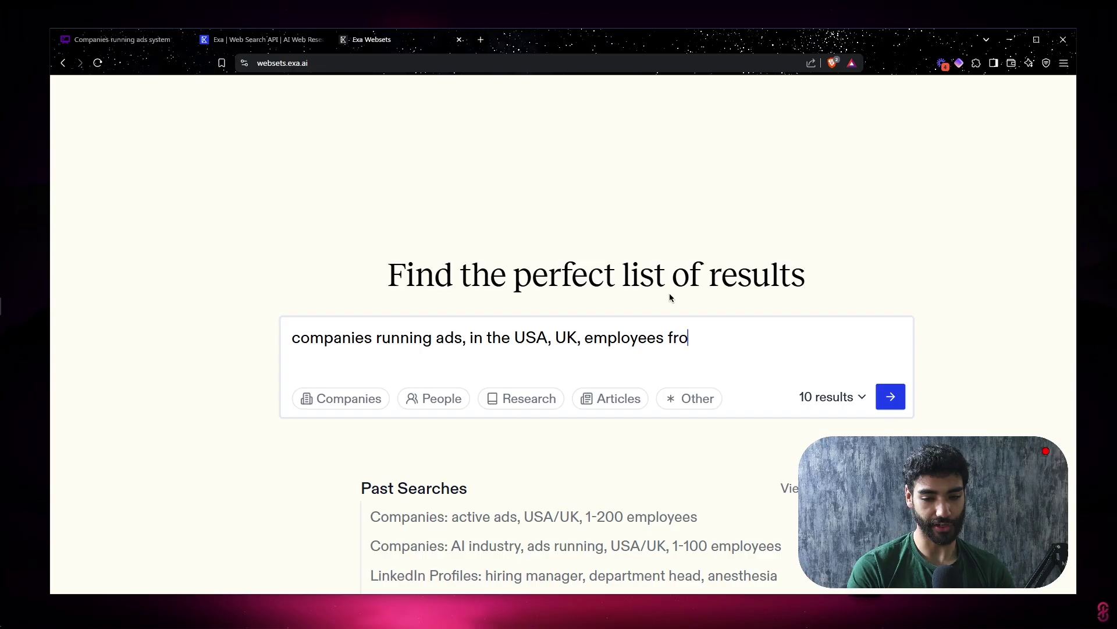
{"action": "type", "text": "m 1-25"}
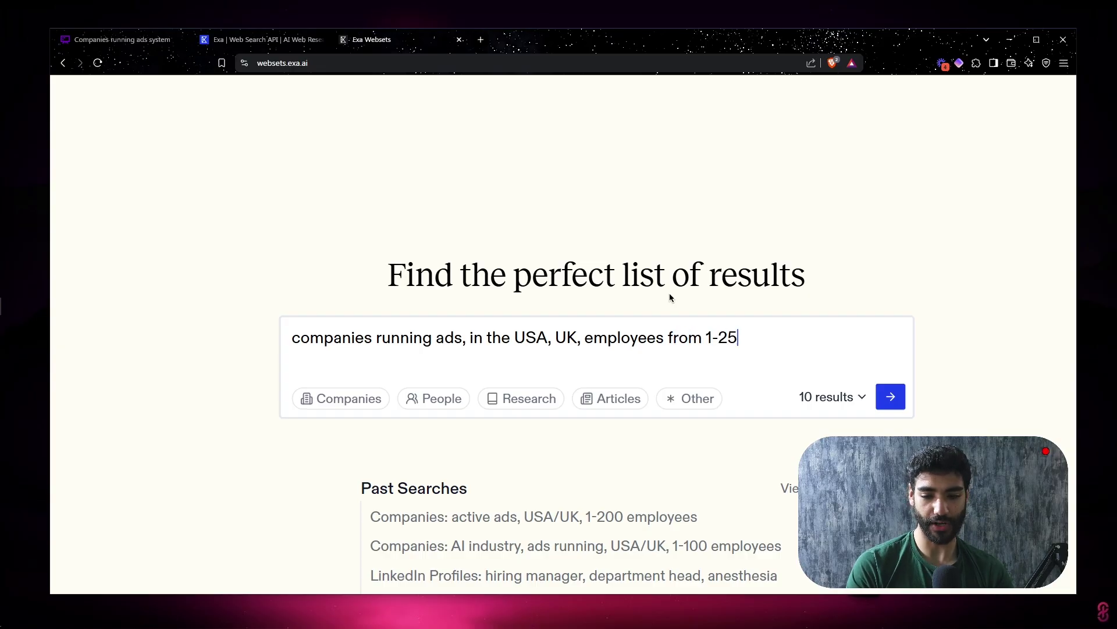
{"action": "type", "text": "0"}
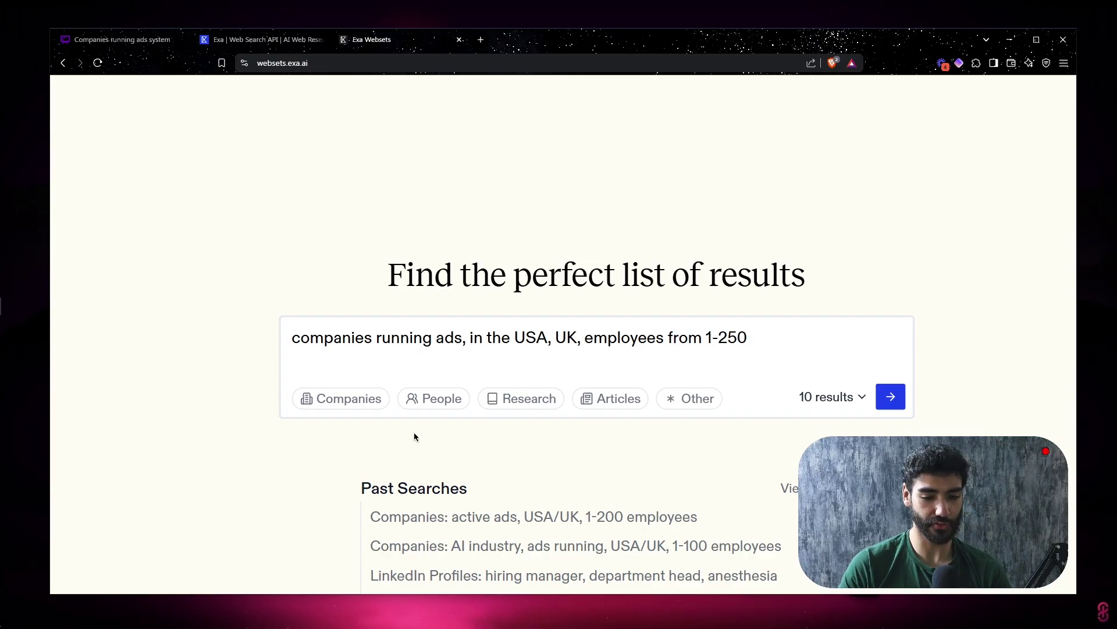
{"action": "left_click", "coordinate": [349, 404]}
{"action": "left_click", "coordinate": [831, 396]}
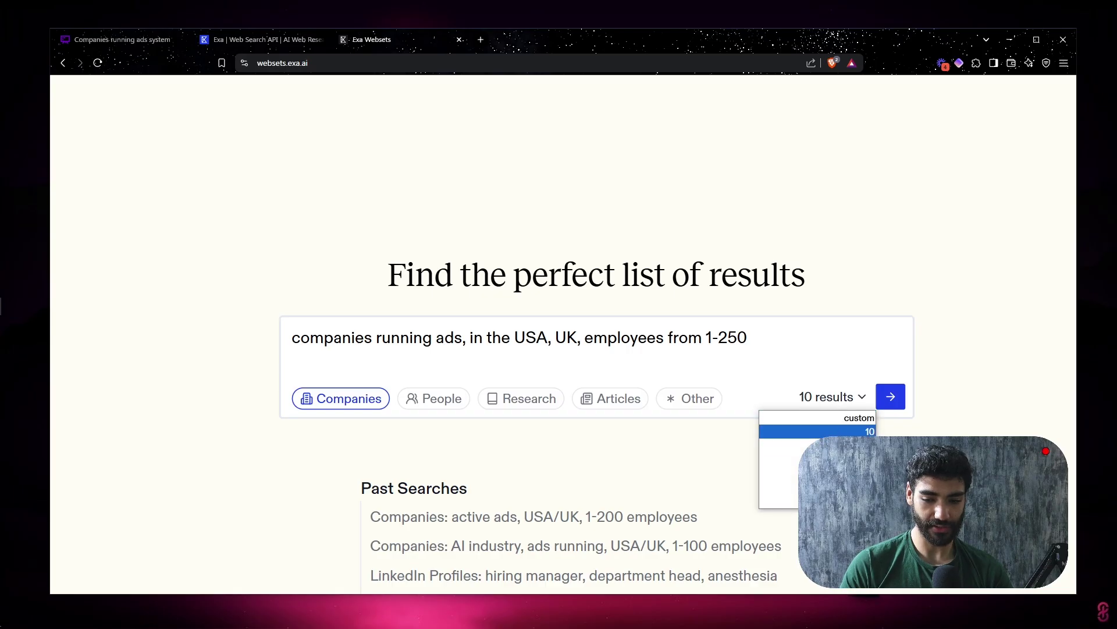
{"action": "left_click", "coordinate": [785, 473]}
{"action": "left_click", "coordinate": [892, 397]}
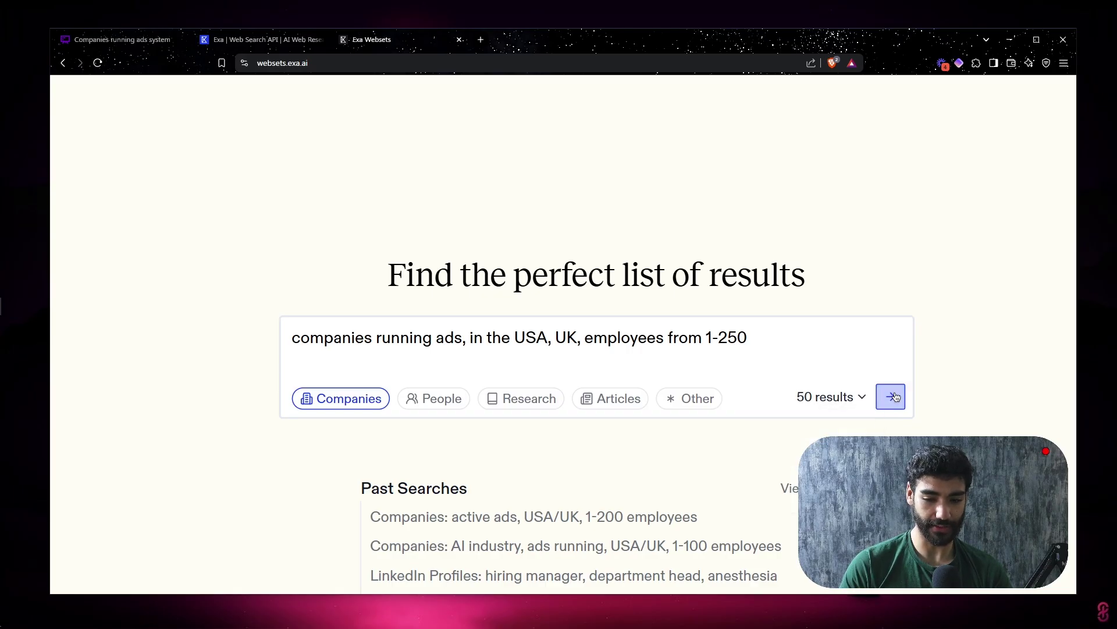
Step: Review the generated search criteria and start the webset search
{"action": "left_click_drag", "start_coordinate": [377, 396], "coordinate": [494, 400]}
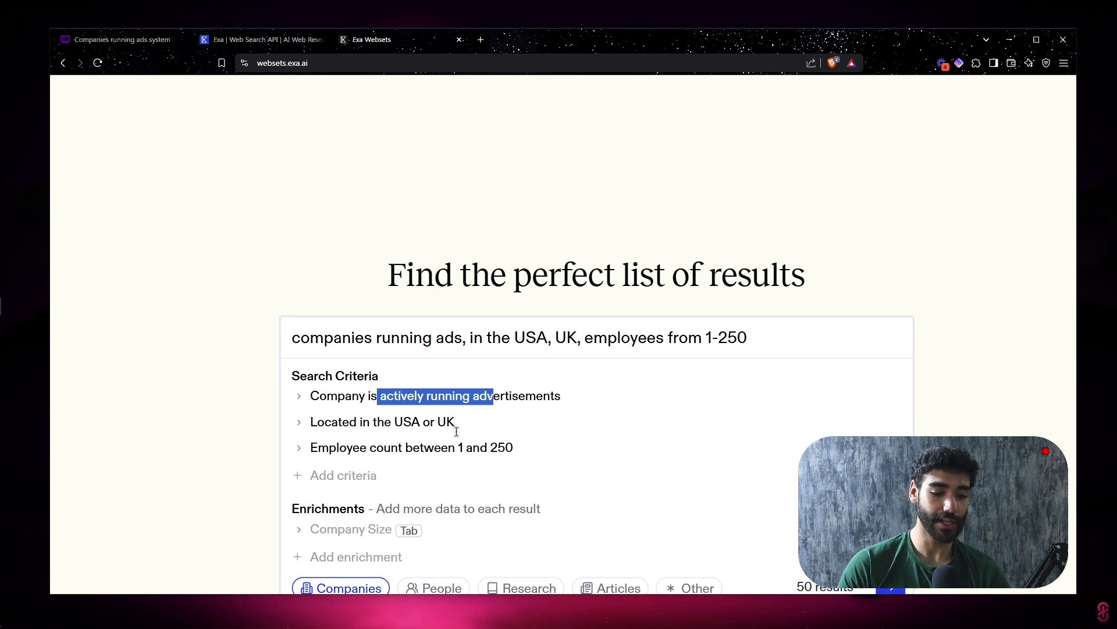
{"action": "left_click", "coordinate": [832, 586]}
{"action": "left_click", "coordinate": [832, 465]}
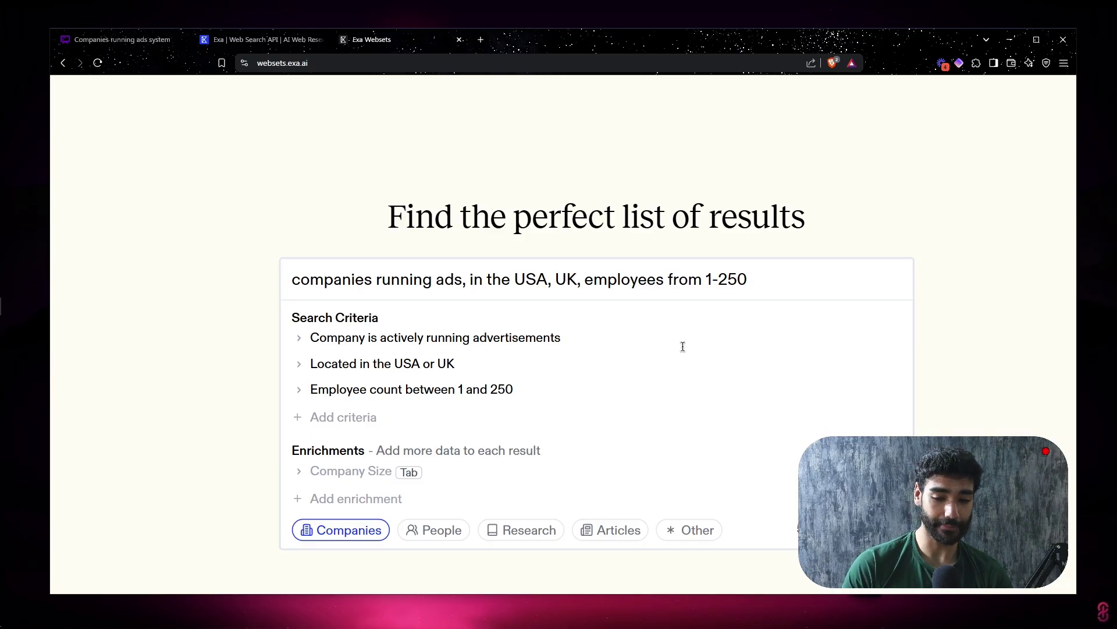
{"action": "key", "text": "Return"}
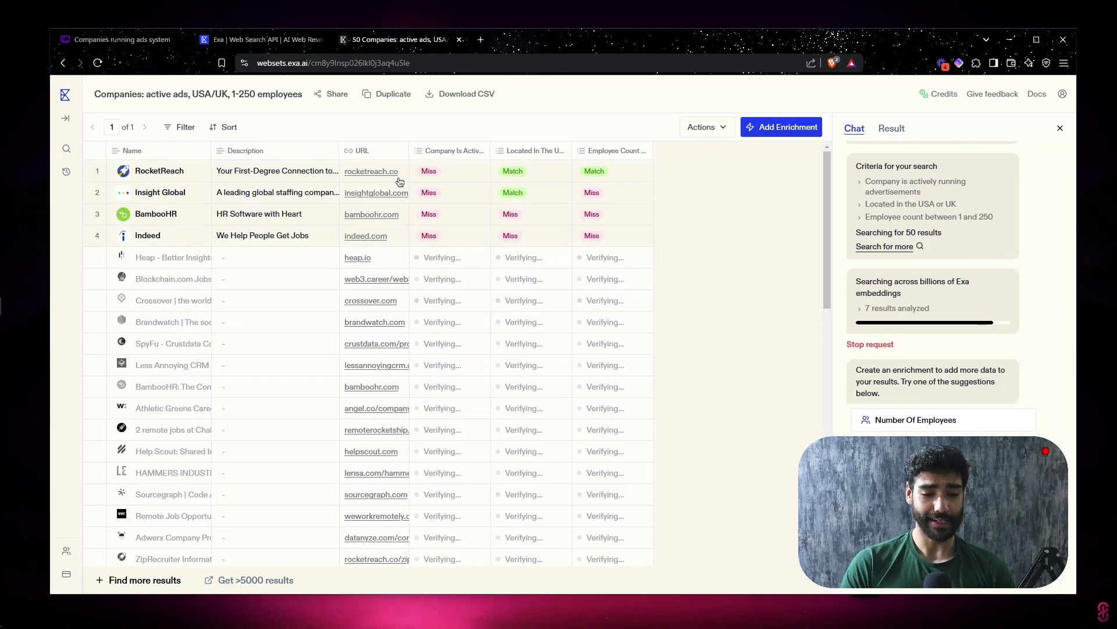
Step: Read the Match/Miss reasoning for RocketReach and other rows, then bring up Find more results
{"action": "left_click", "coordinate": [436, 173]}
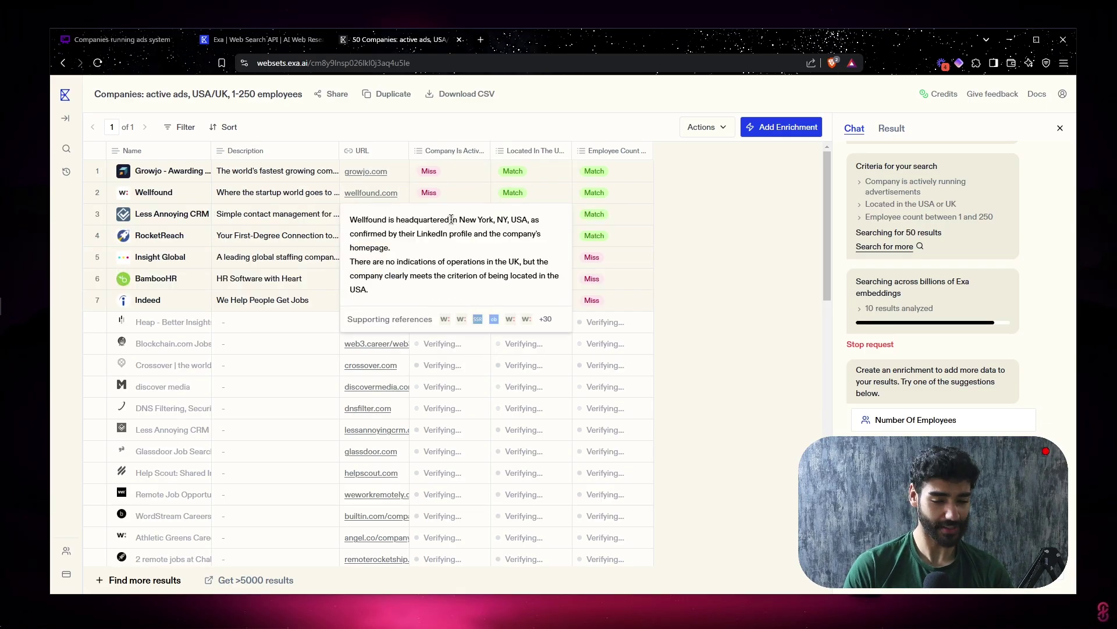
{"action": "mouse_move", "coordinate": [513, 170]}
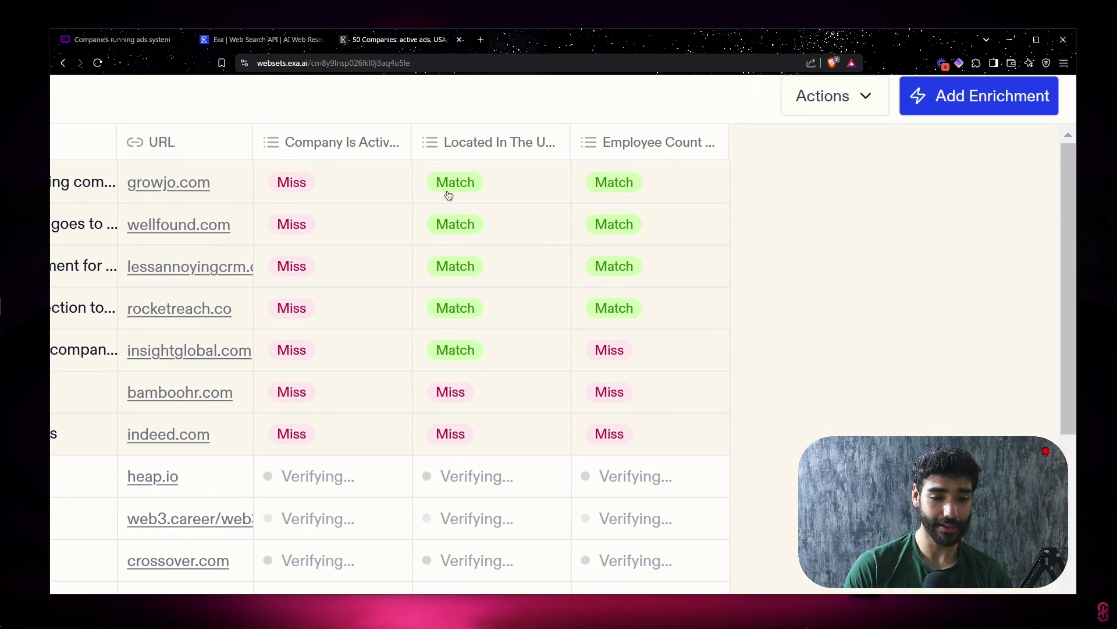
{"action": "mouse_move", "coordinate": [461, 174]}
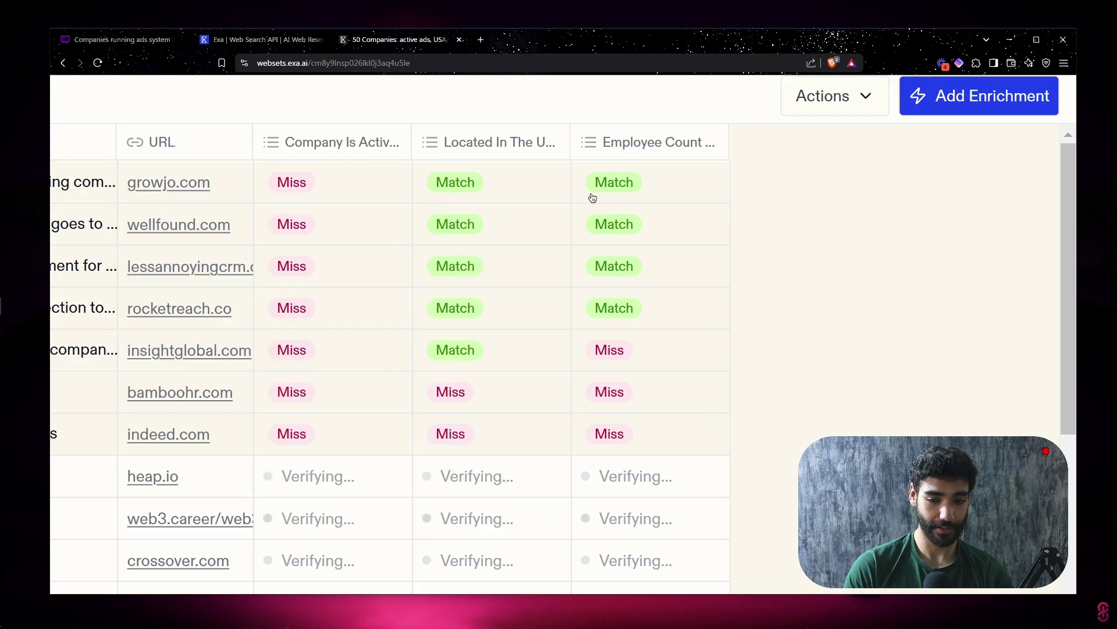
{"action": "mouse_move", "coordinate": [593, 198]}
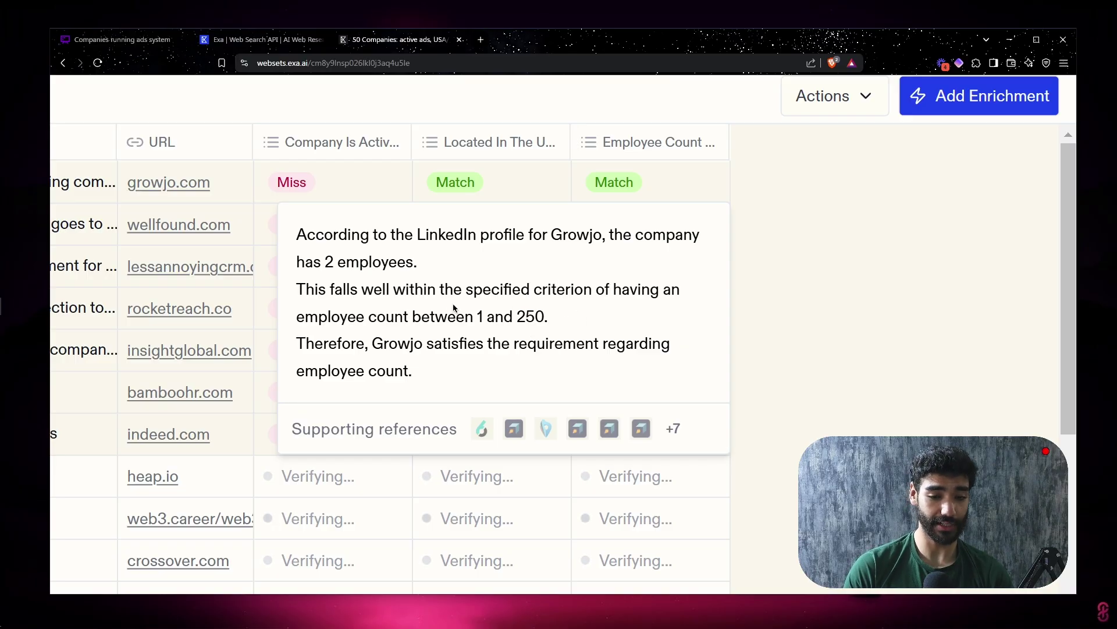
{"action": "scroll", "coordinate": [454, 308], "scroll_direction": "down", "scroll_amount": 3}
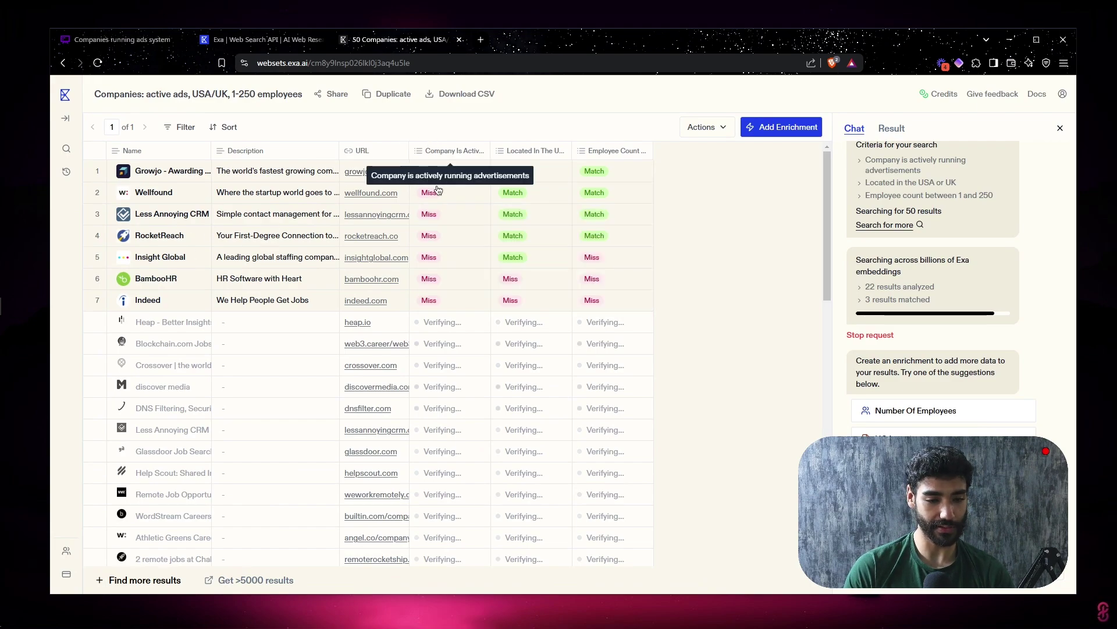
{"action": "scroll", "coordinate": [464, 225], "scroll_direction": "up", "scroll_amount": 3}
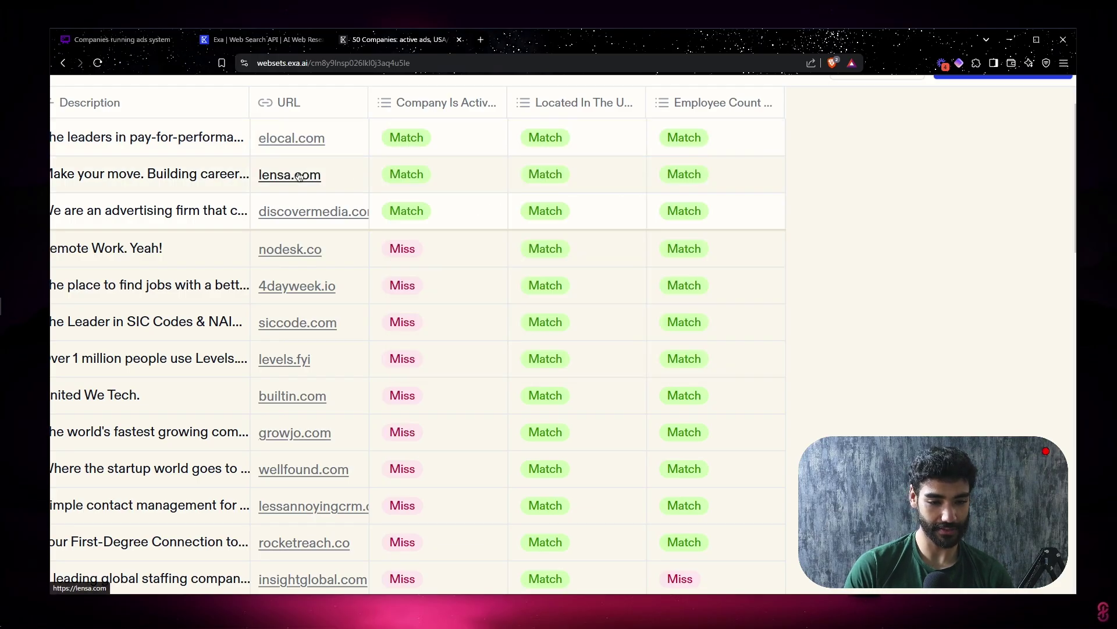
{"action": "scroll", "coordinate": [181, 195], "scroll_direction": "down", "scroll_amount": 3}
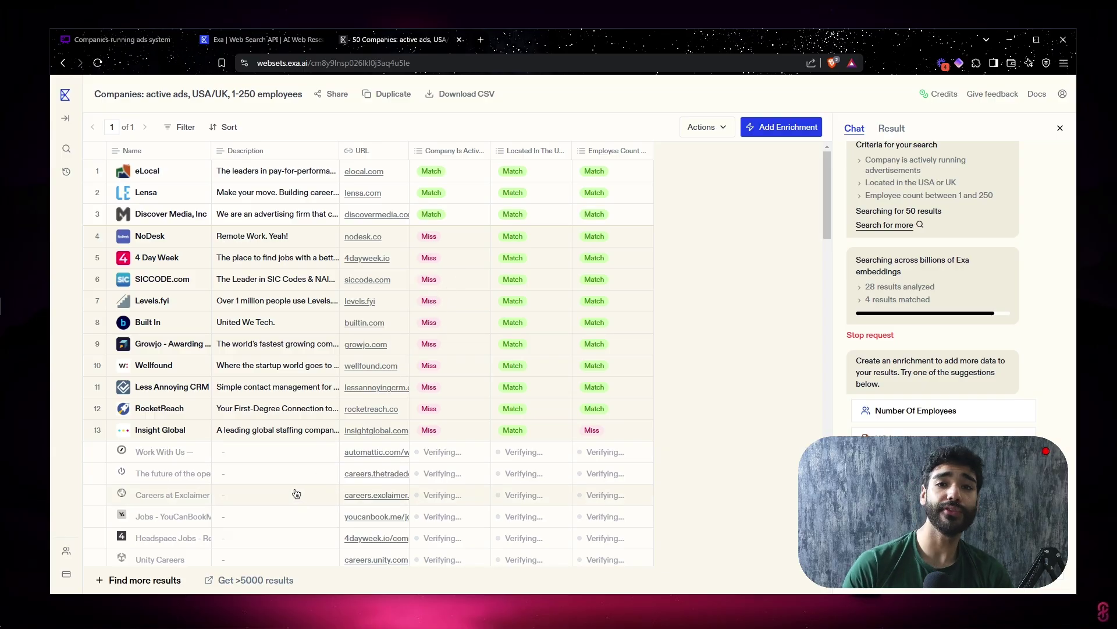
{"action": "left_click", "coordinate": [145, 580]}
Step: Try a 1000-result target in Find more results, dismiss it unused, and begin a new enrichment
{"action": "left_click", "coordinate": [471, 431]}
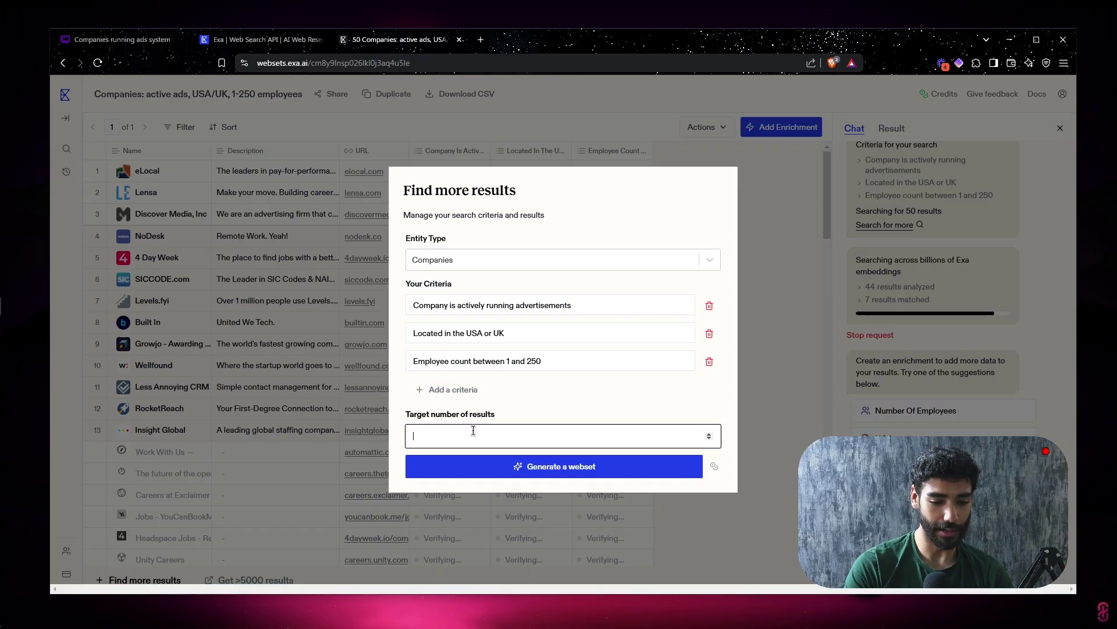
{"action": "type", "text": "4"}
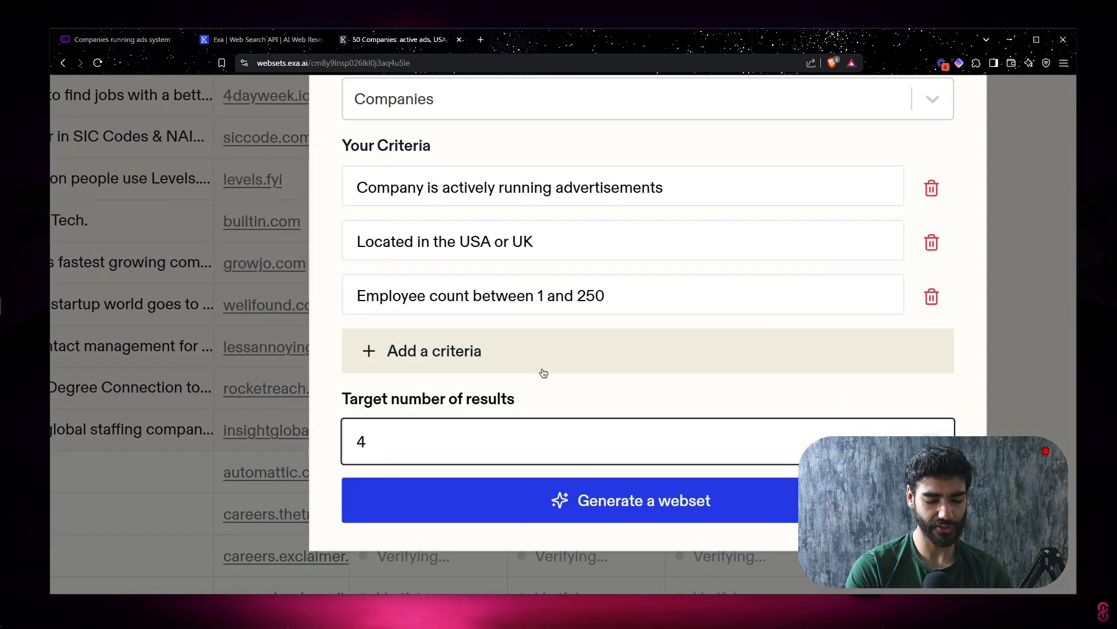
{"action": "key", "text": "BackSpace"}
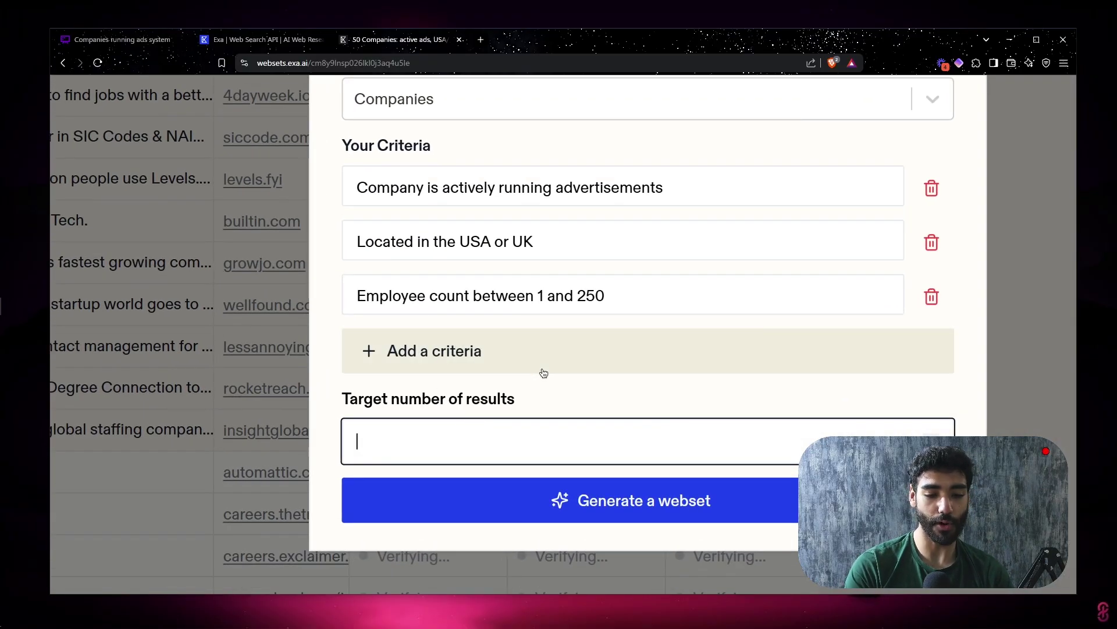
{"action": "type", "text": "1000"}
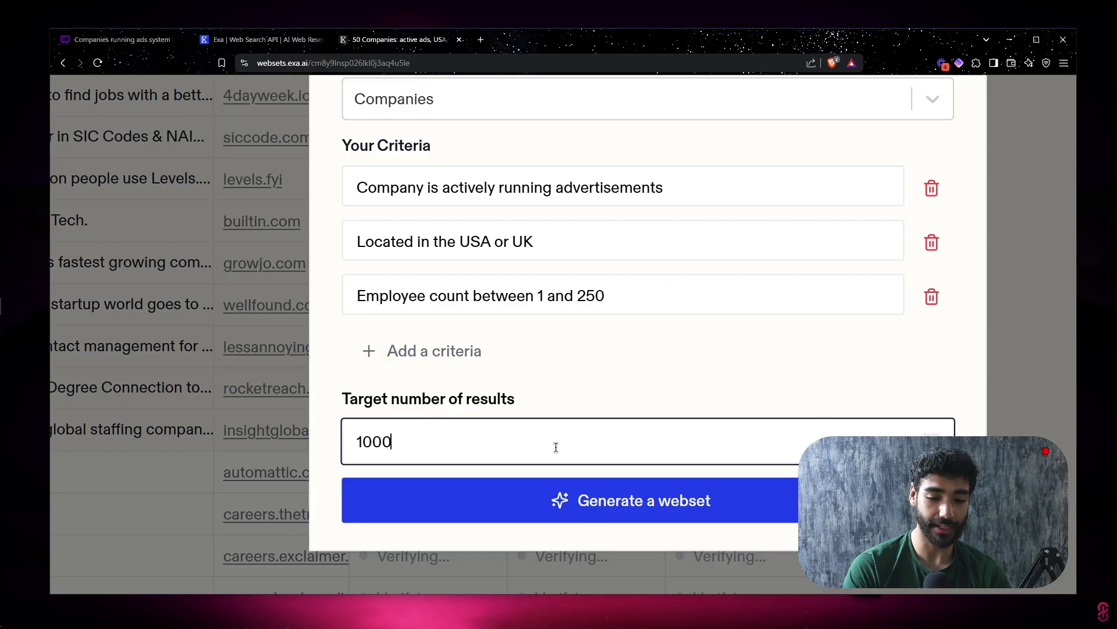
{"action": "scroll", "coordinate": [602, 342], "scroll_direction": "down", "scroll_amount": 5}
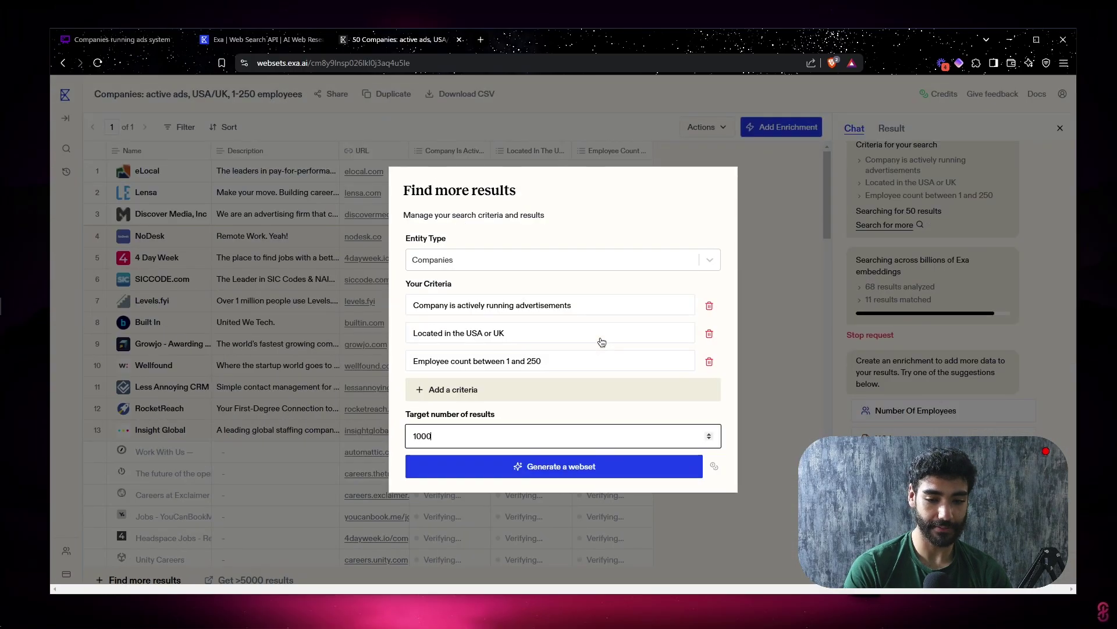
{"action": "left_click", "coordinate": [299, 352]}
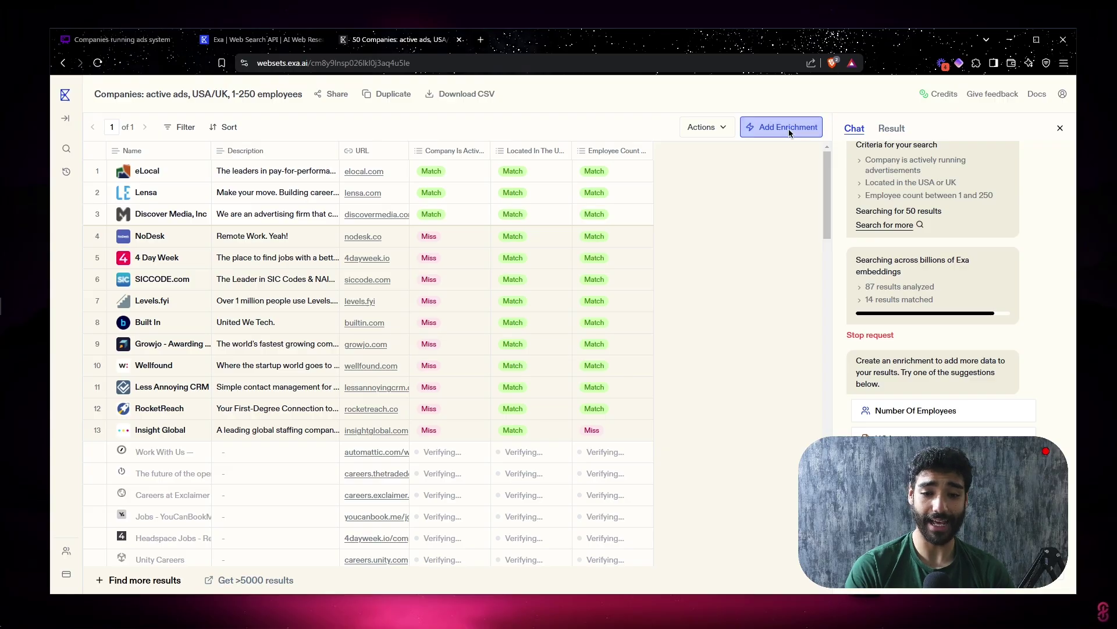
{"action": "left_click", "coordinate": [805, 129]}
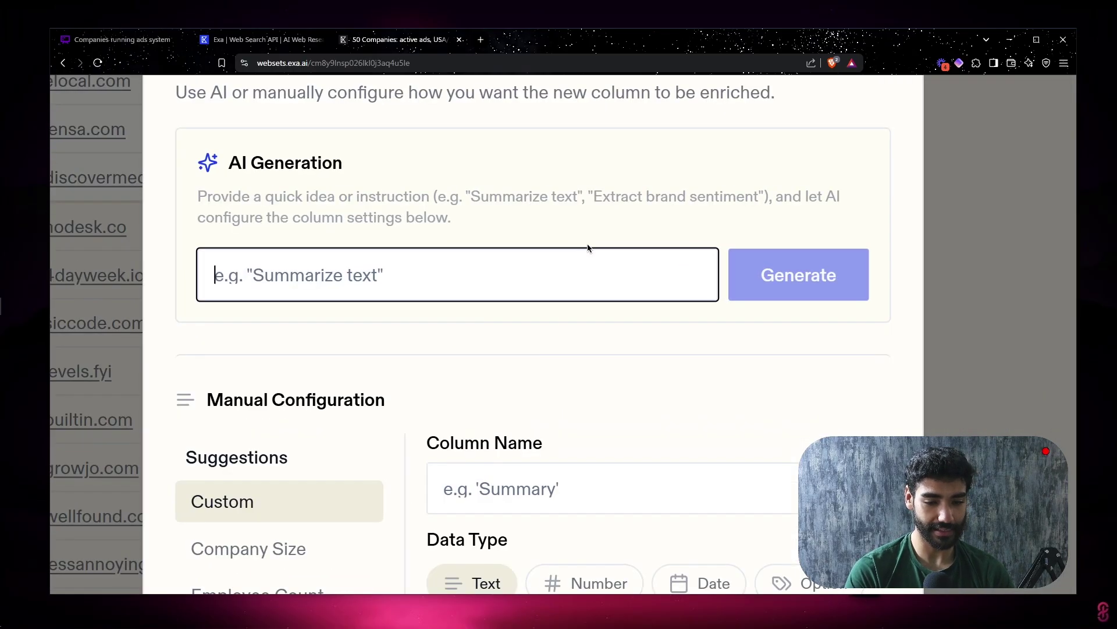
Step: Create an 'Exact Ad' enrichment column from the prompt 'exact ad they are running'
{"action": "type", "text": "exact ad they are running"}
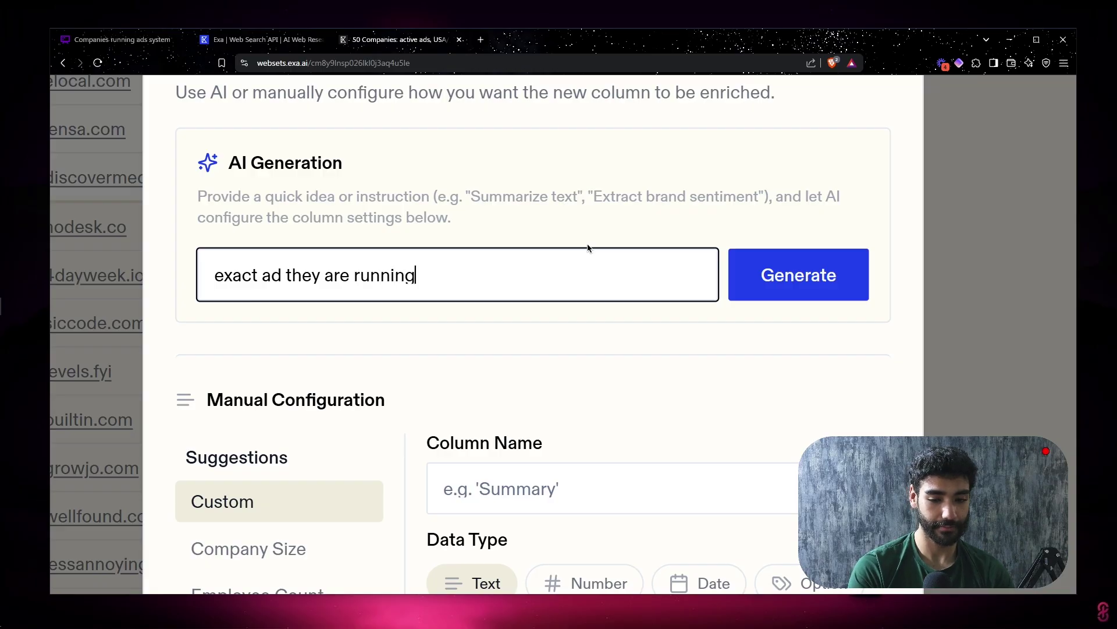
{"action": "key", "text": "Return"}
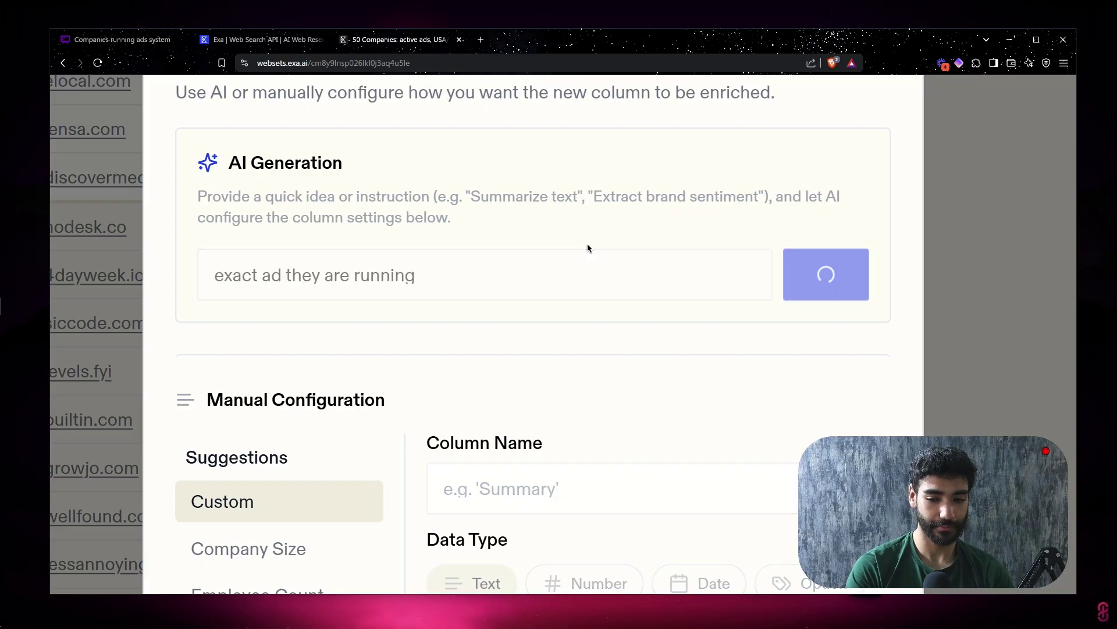
{"action": "scroll", "coordinate": [587, 248], "scroll_direction": "down", "scroll_amount": 2}
{"action": "scroll", "coordinate": [588, 248], "scroll_direction": "down", "scroll_amount": 2}
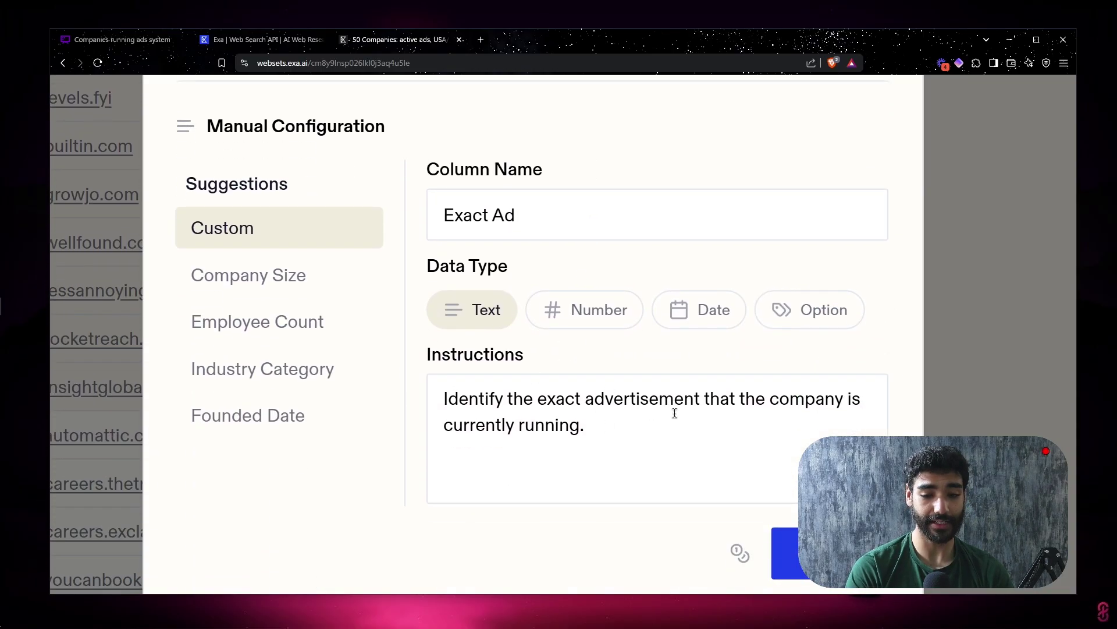
{"action": "key", "text": "ctrl+minus"}
{"action": "key", "text": "ctrl+minus"}
{"action": "left_click", "coordinate": [792, 555]}
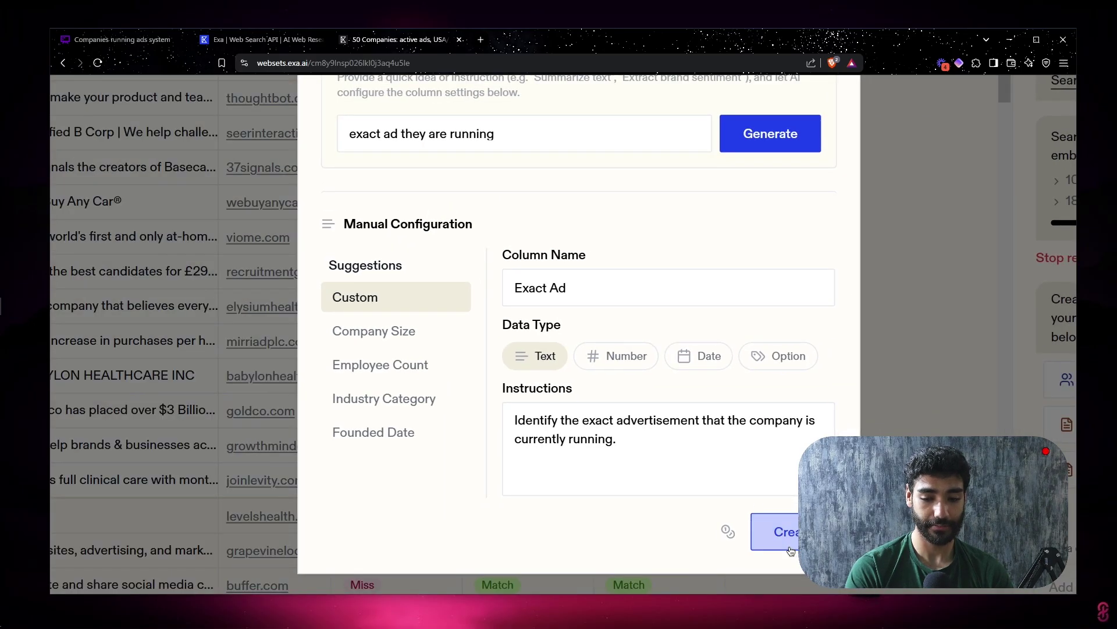
{"action": "key", "text": "ctrl+minus"}
{"action": "key", "text": "ctrl+minus"}
{"action": "key", "text": "ctrl+minus"}
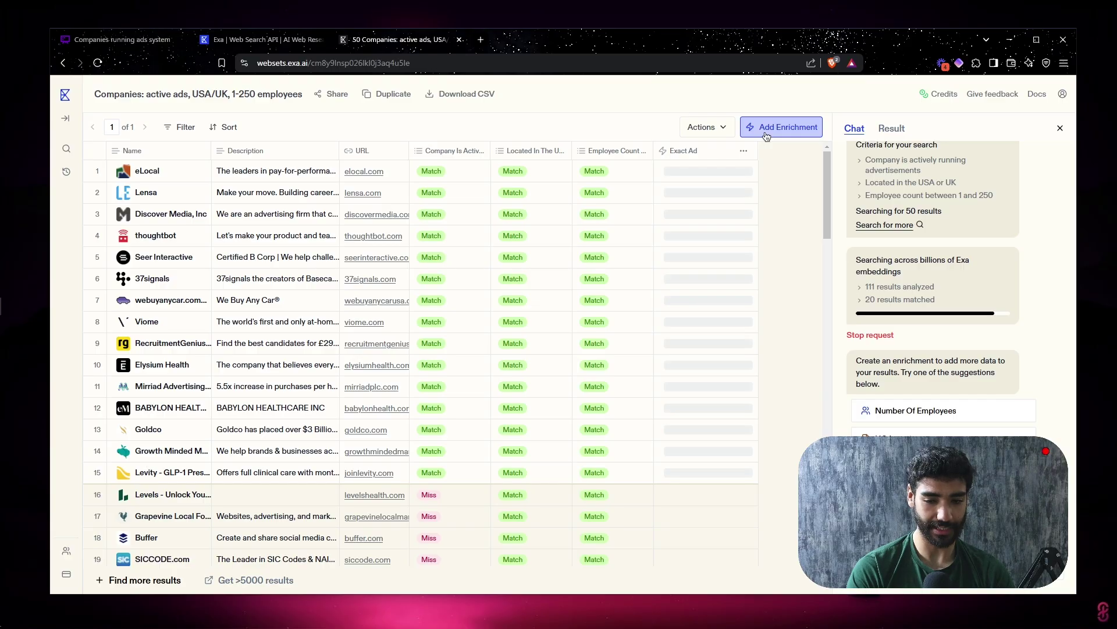
{"action": "left_click", "coordinate": [765, 134]}
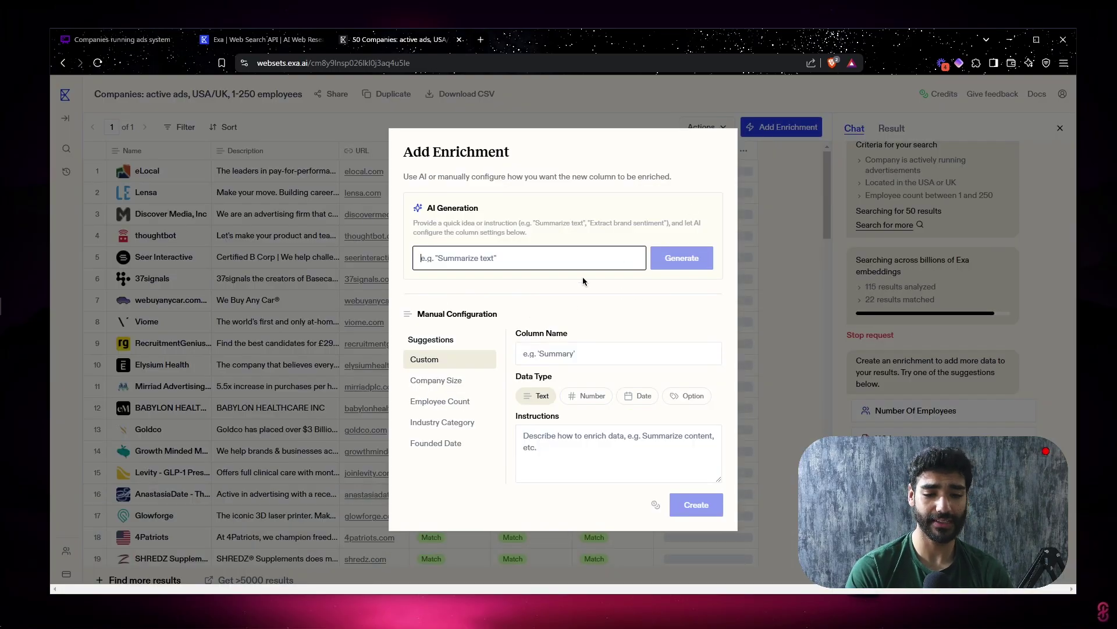
{"action": "scroll", "coordinate": [583, 280], "scroll_direction": "up", "scroll_amount": 3}
Step: Generate Founder Name enrichment settings from the prompt 'founder name'
{"action": "type", "text": "fo"}
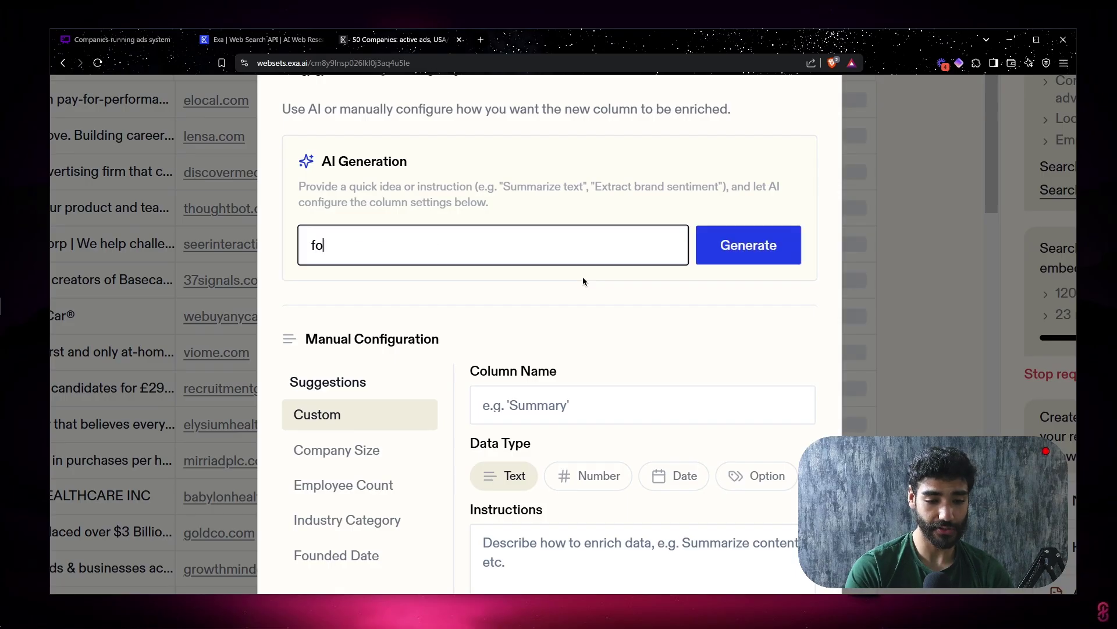
{"action": "type", "text": "under name"}
{"action": "key", "text": "Return"}
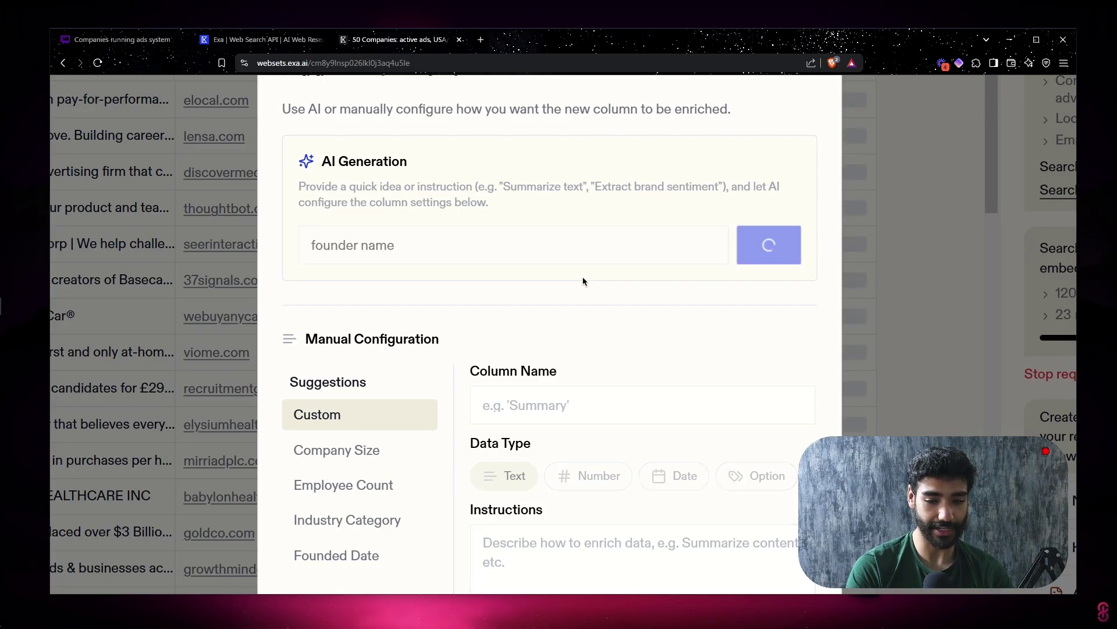
{"action": "scroll", "coordinate": [584, 280], "scroll_direction": "down", "scroll_amount": 2}
{"action": "scroll", "coordinate": [543, 400], "scroll_direction": "up", "scroll_amount": 2}
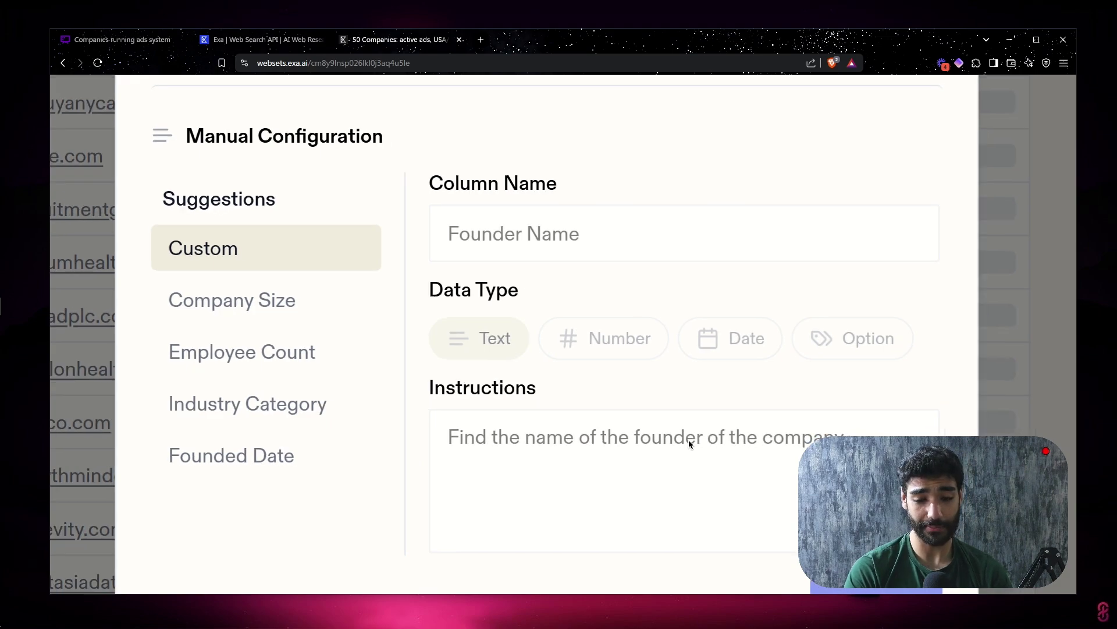
{"action": "scroll", "coordinate": [691, 444], "scroll_direction": "down", "scroll_amount": 2}
{"action": "scroll", "coordinate": [634, 437], "scroll_direction": "up", "scroll_amount": 2}
{"action": "scroll", "coordinate": [636, 440], "scroll_direction": "up", "scroll_amount": 2}
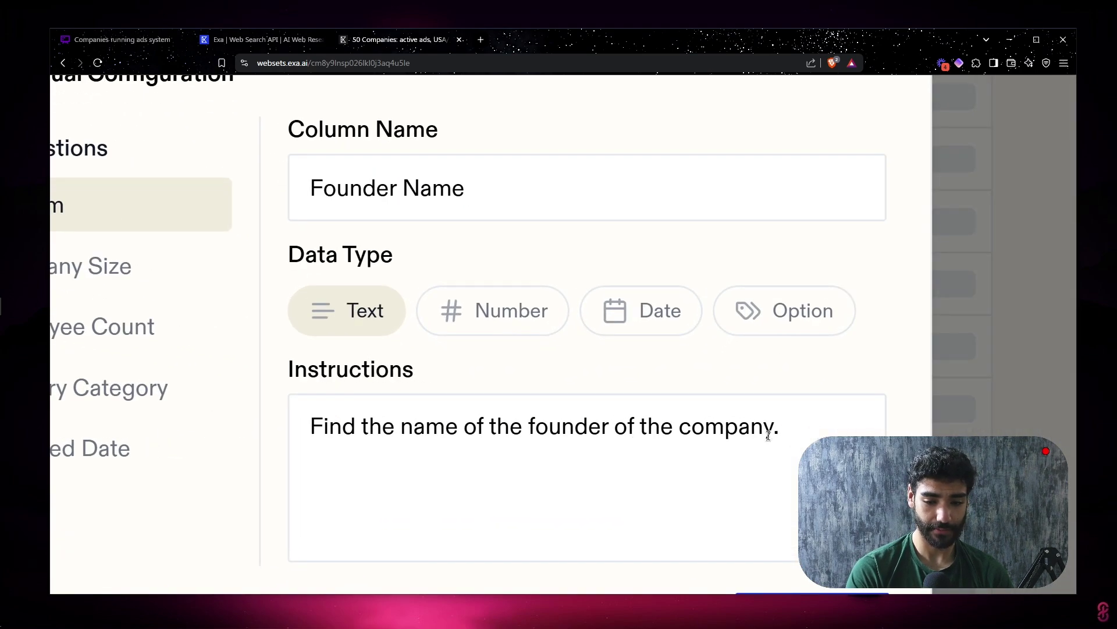
Step: Append 'Output one only' to the Founder Name instructions and create the column
{"action": "left_click", "coordinate": [811, 437]}
{"action": "type", "text": "Outp"}
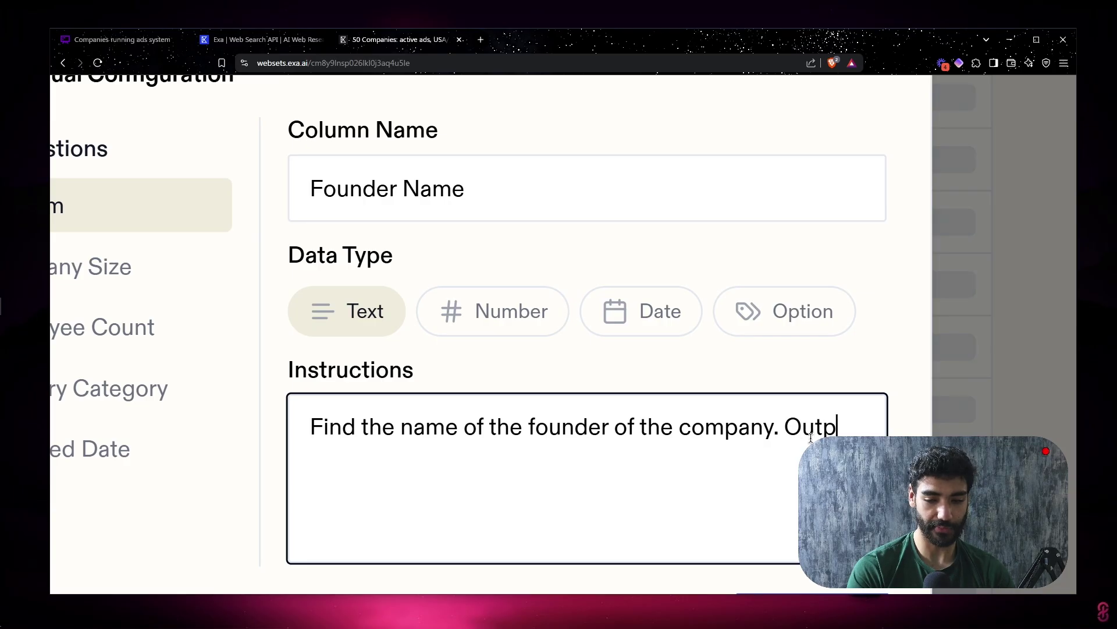
{"action": "type", "text": "ut one only"}
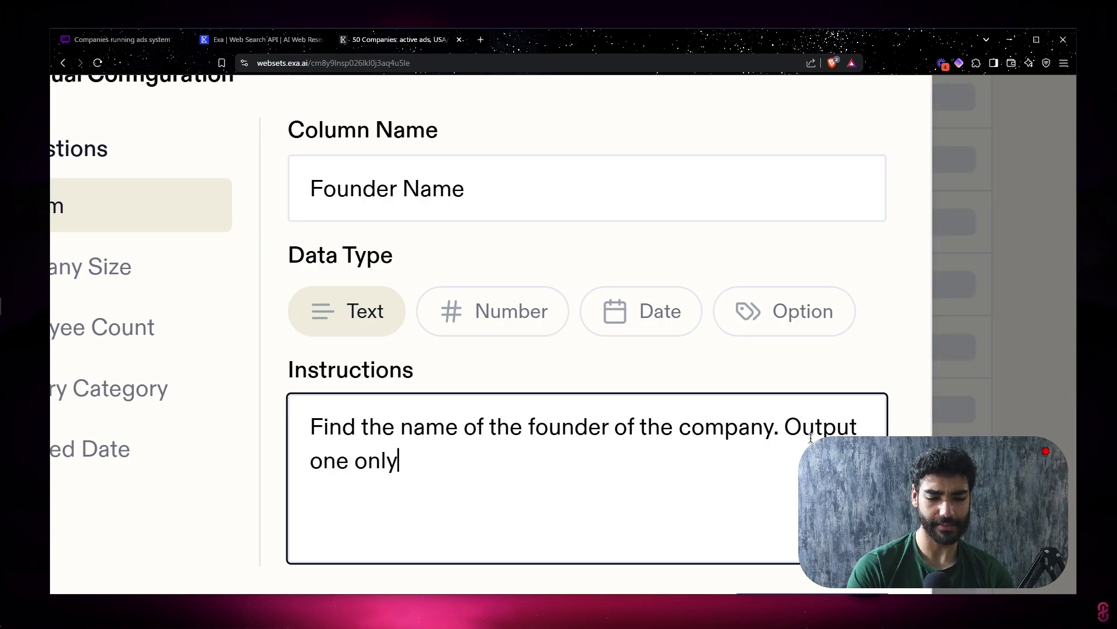
{"action": "scroll", "coordinate": [767, 423], "scroll_direction": "down", "scroll_amount": 2}
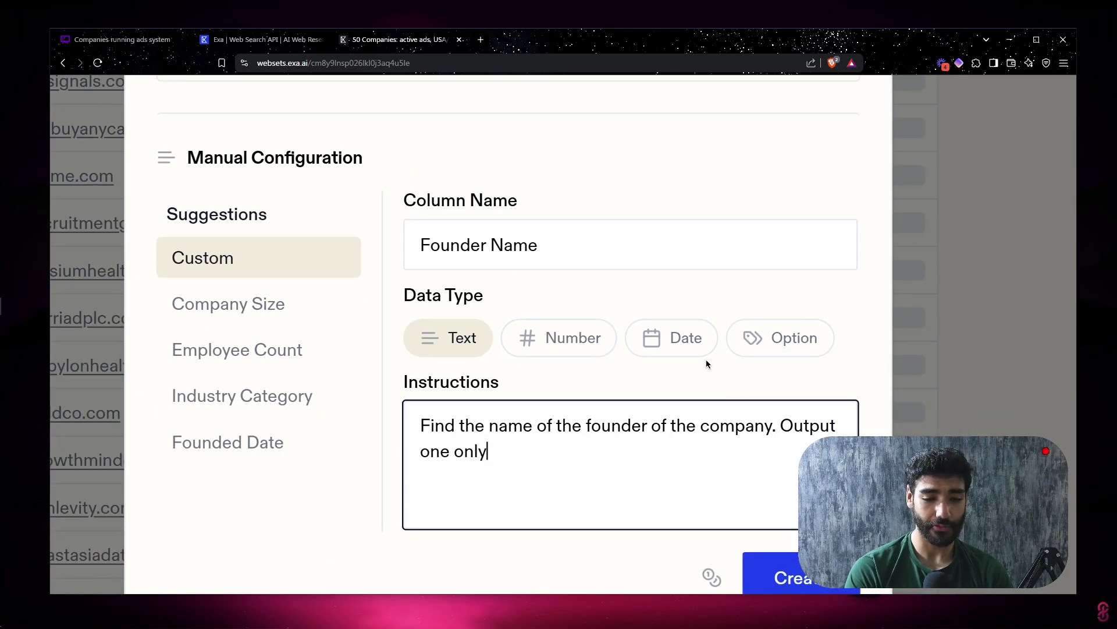
{"action": "scroll", "coordinate": [706, 364], "scroll_direction": "down", "scroll_amount": 1}
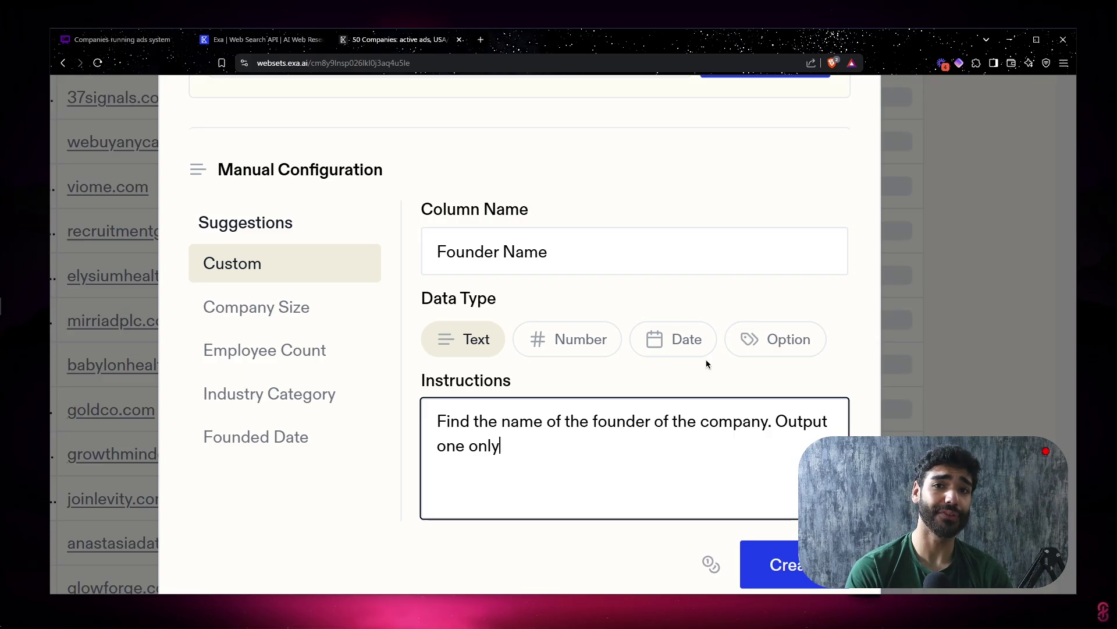
{"action": "scroll", "coordinate": [708, 363], "scroll_direction": "down", "scroll_amount": 1}
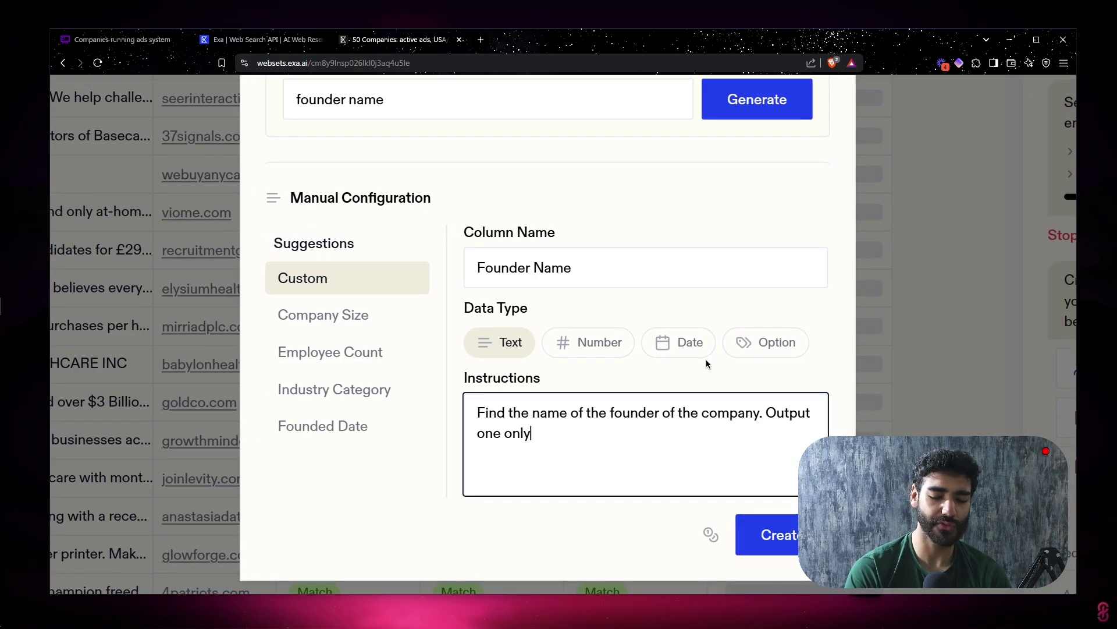
{"action": "left_click", "coordinate": [768, 534]}
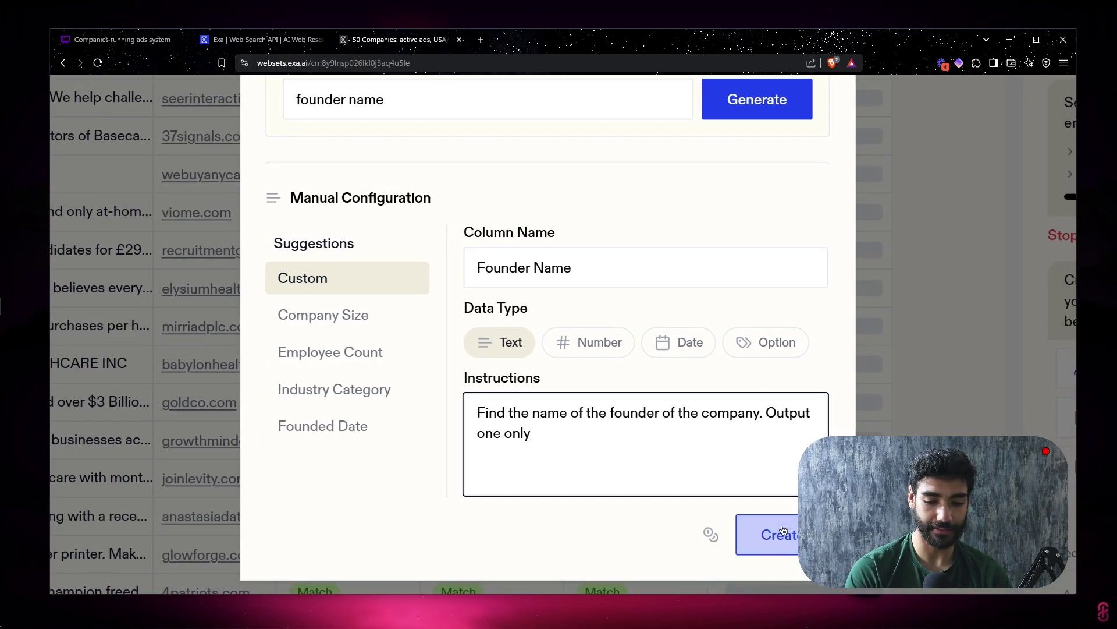
Step: Scroll through the table to check the Exact Ad and Founder Name columns filling in
{"action": "scroll", "coordinate": [575, 331], "scroll_direction": "down", "scroll_amount": 2}
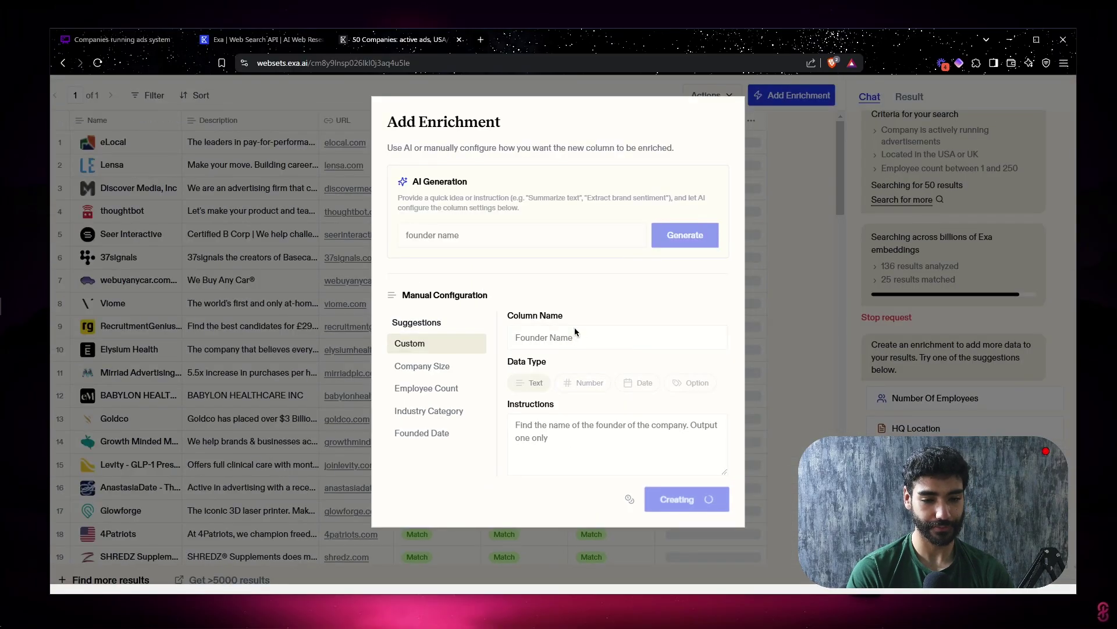
{"action": "scroll", "coordinate": [576, 332], "scroll_direction": "down", "scroll_amount": 1}
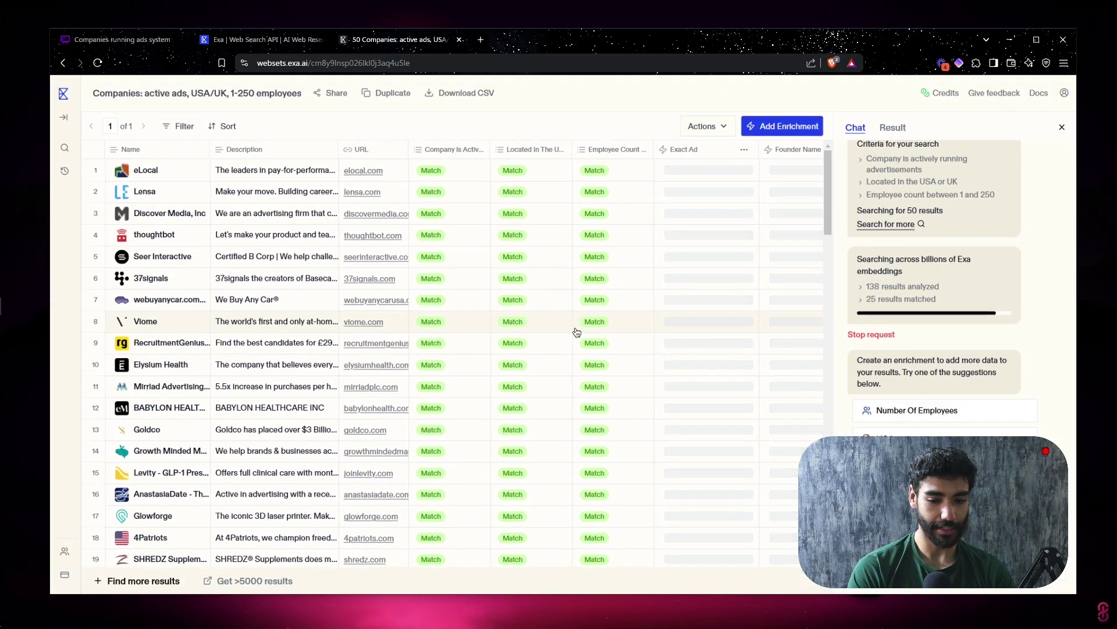
{"action": "scroll", "coordinate": [576, 332], "scroll_direction": "down", "scroll_amount": 1}
{"action": "scroll", "coordinate": [576, 331], "scroll_direction": "up", "scroll_amount": 1}
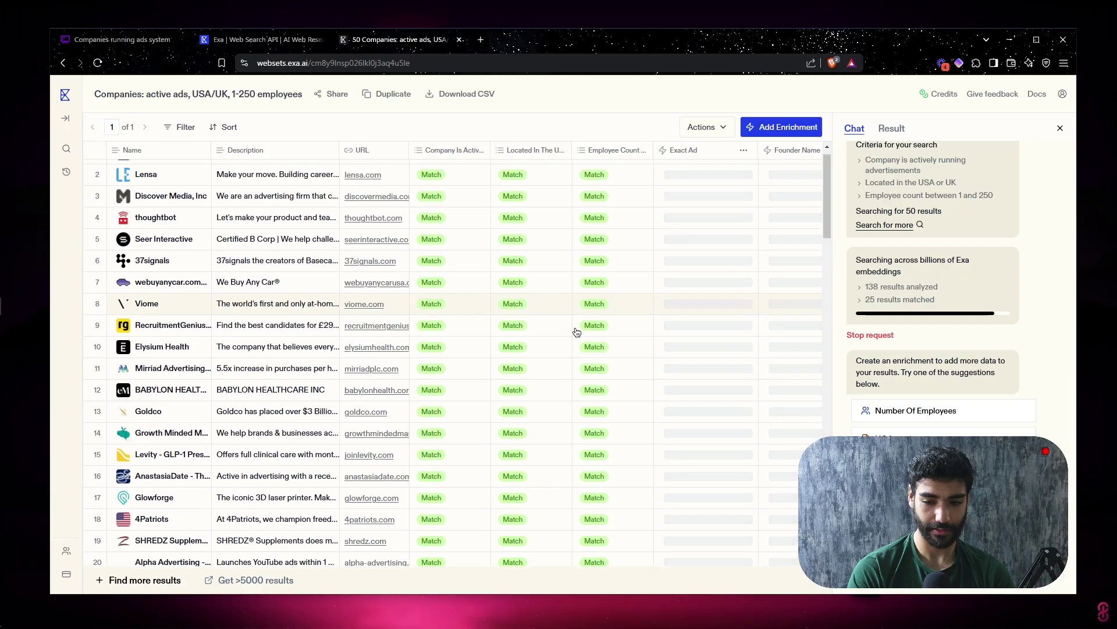
{"action": "scroll", "coordinate": [576, 332], "scroll_direction": "down", "scroll_amount": 1}
{"action": "scroll", "coordinate": [576, 331], "scroll_direction": "up", "scroll_amount": 1}
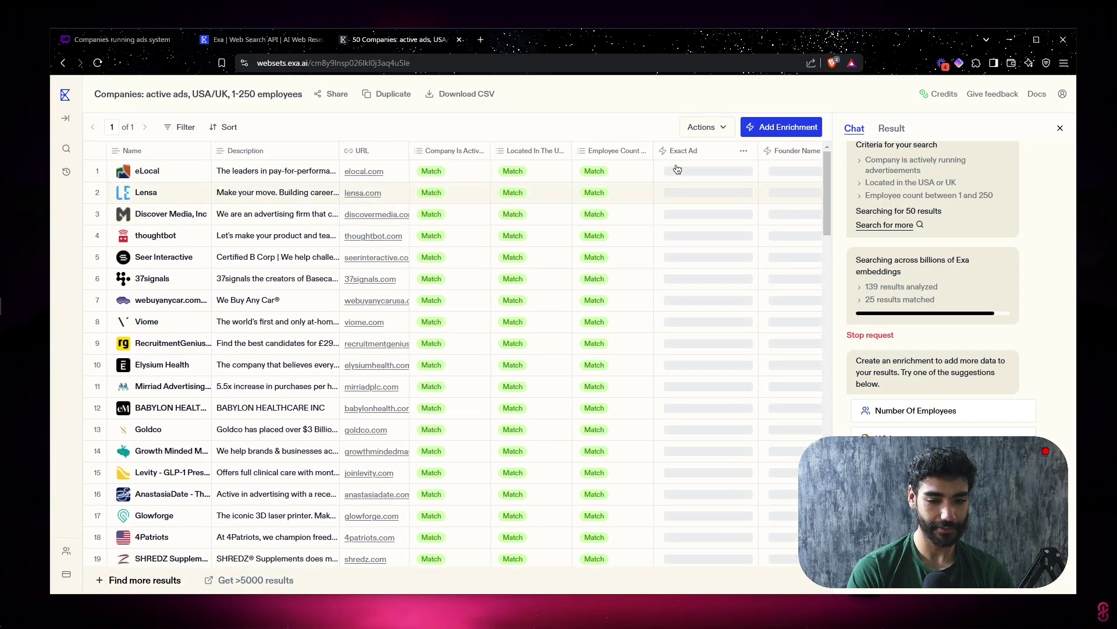
{"action": "scroll", "coordinate": [719, 151], "scroll_direction": "right", "scroll_amount": 1}
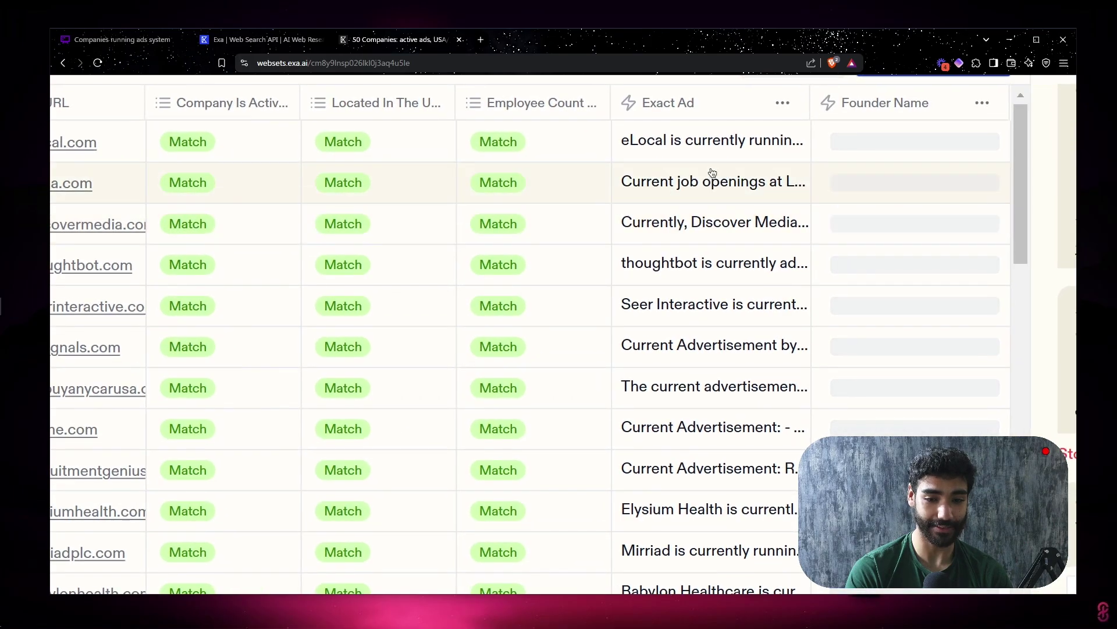
Step: Read eLocal's full Exact Ad text and zoom out to see the whole table
{"action": "mouse_move", "coordinate": [638, 150]}
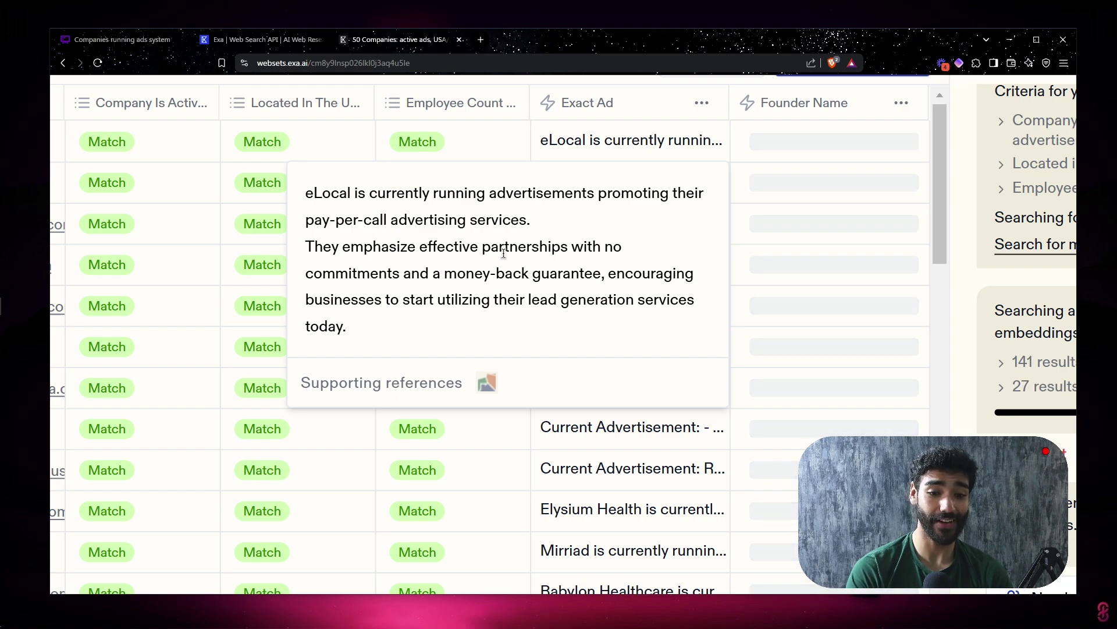
{"action": "key", "text": "Escape"}
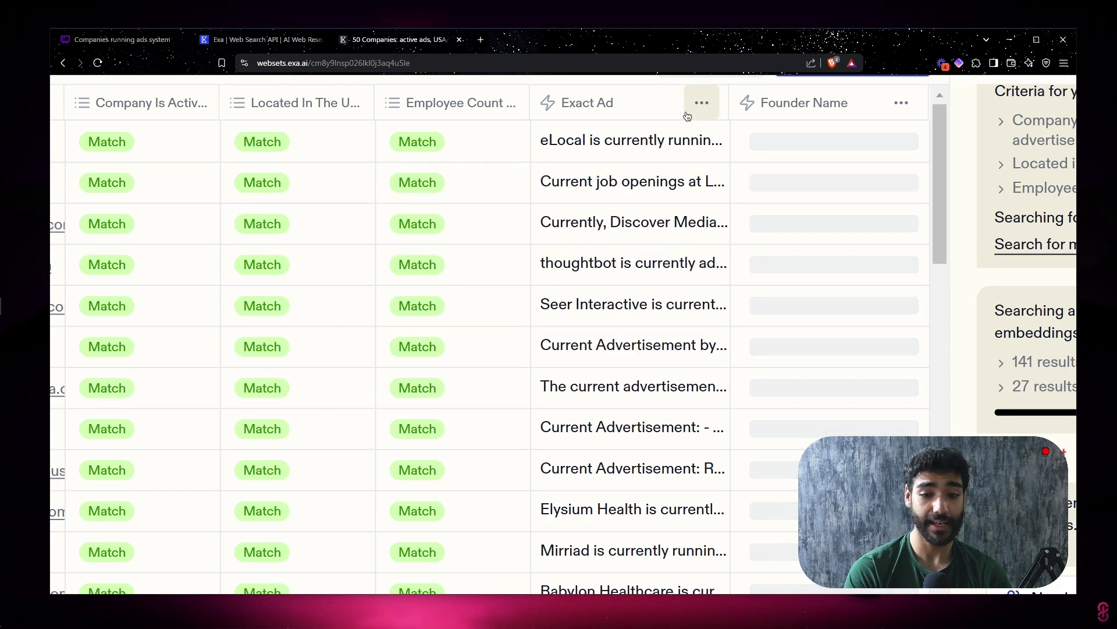
{"action": "left_click", "coordinate": [664, 142]}
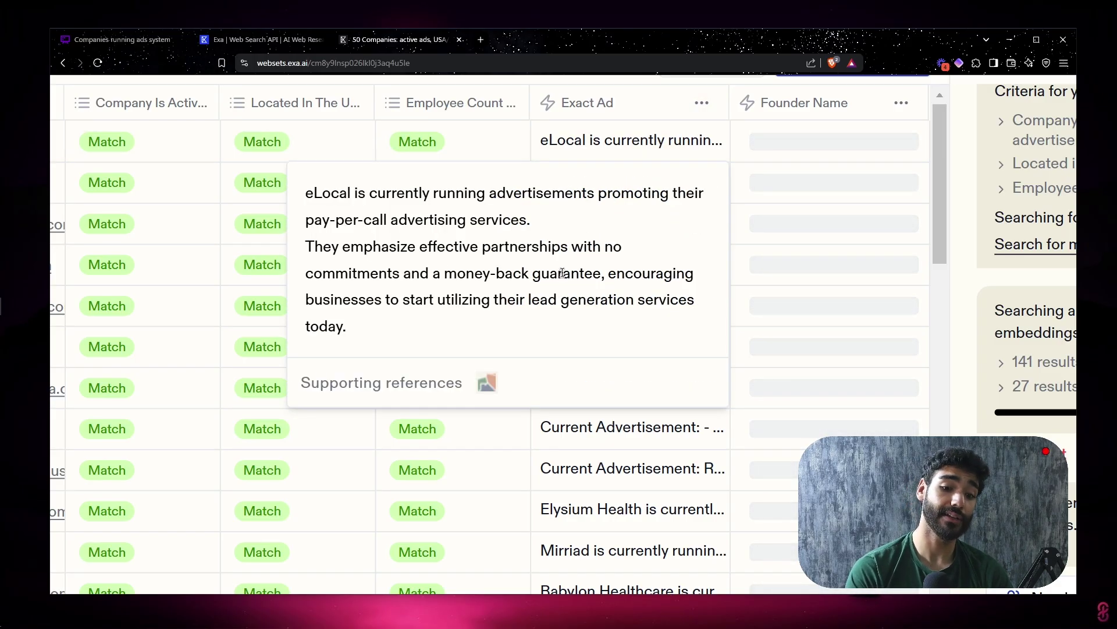
{"action": "key", "text": "Escape"}
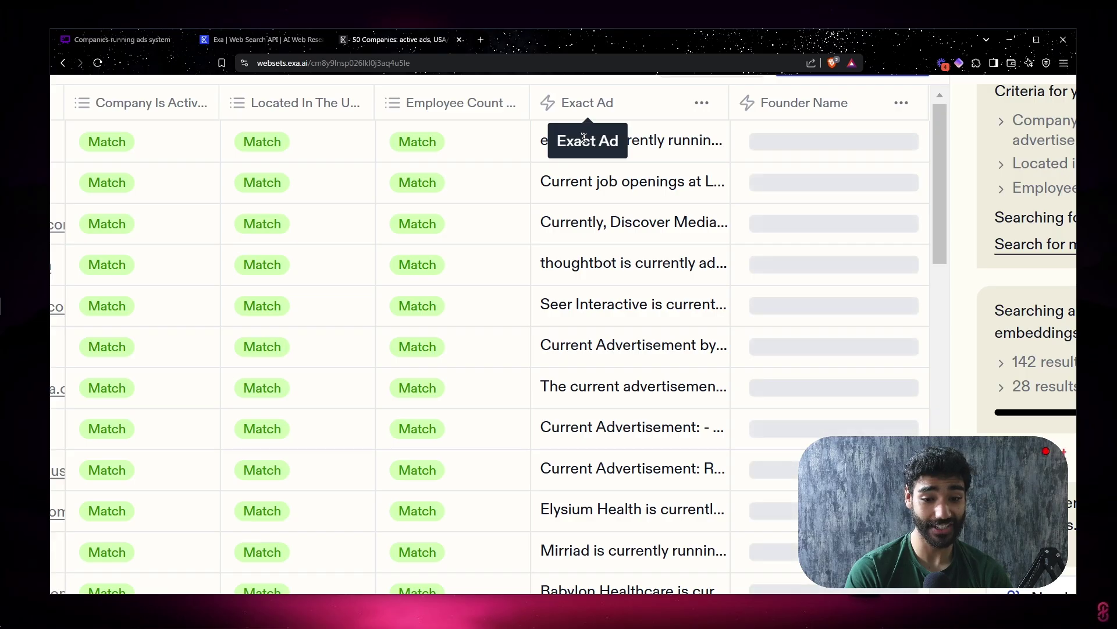
{"action": "left_click", "coordinate": [658, 150]}
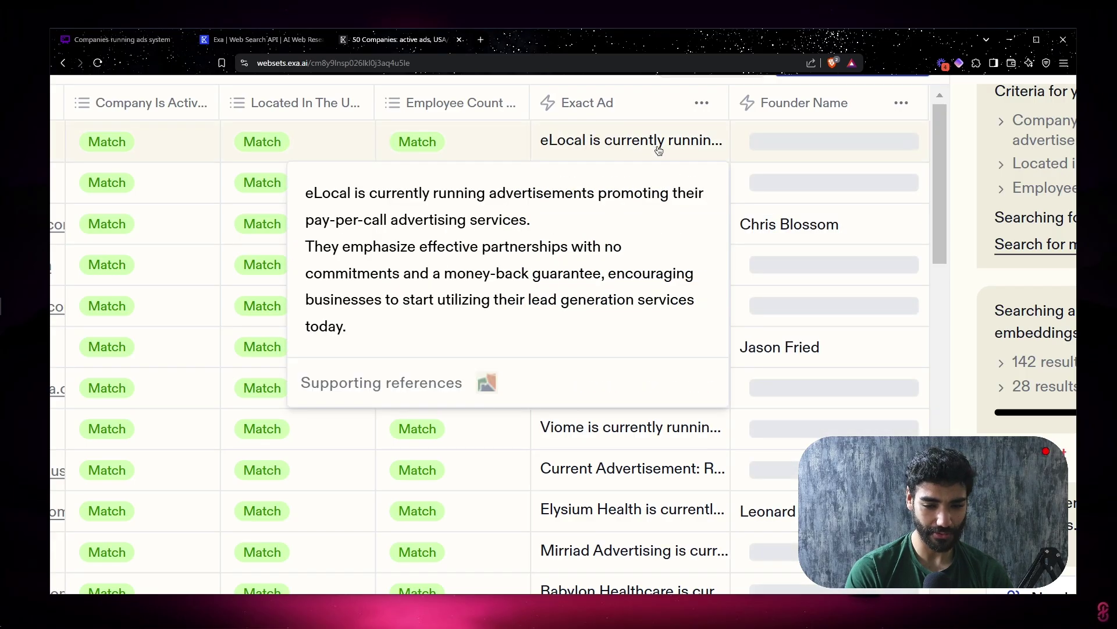
{"action": "key", "text": "ctrl+minus"}
{"action": "key", "text": "ctrl+minus"}
{"action": "key", "text": "ctrl+minus"}
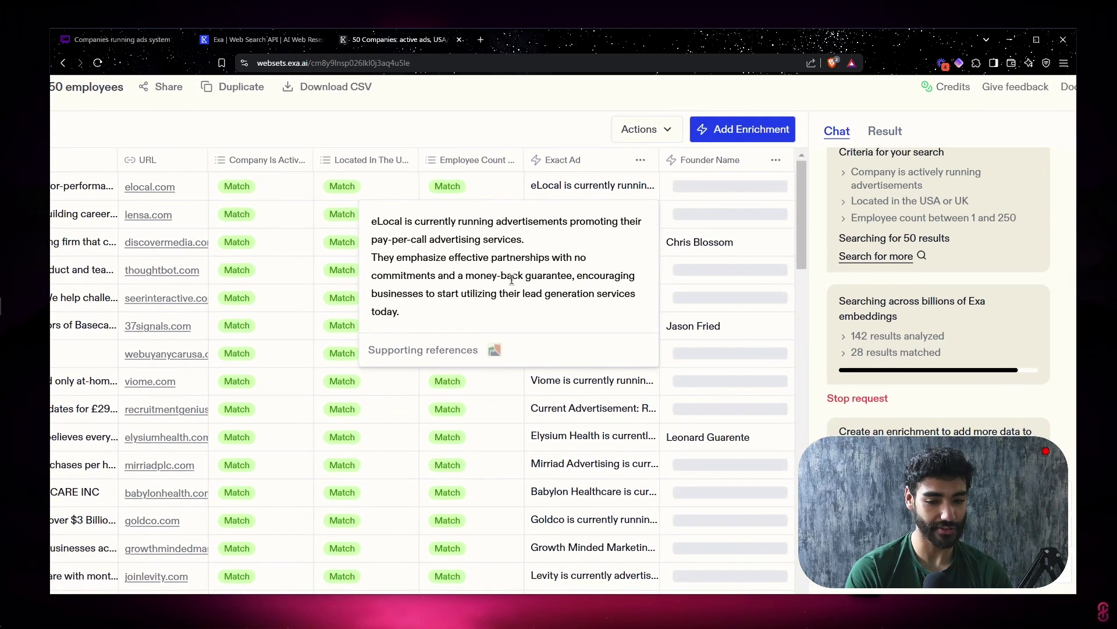
{"action": "key", "text": "Escape"}
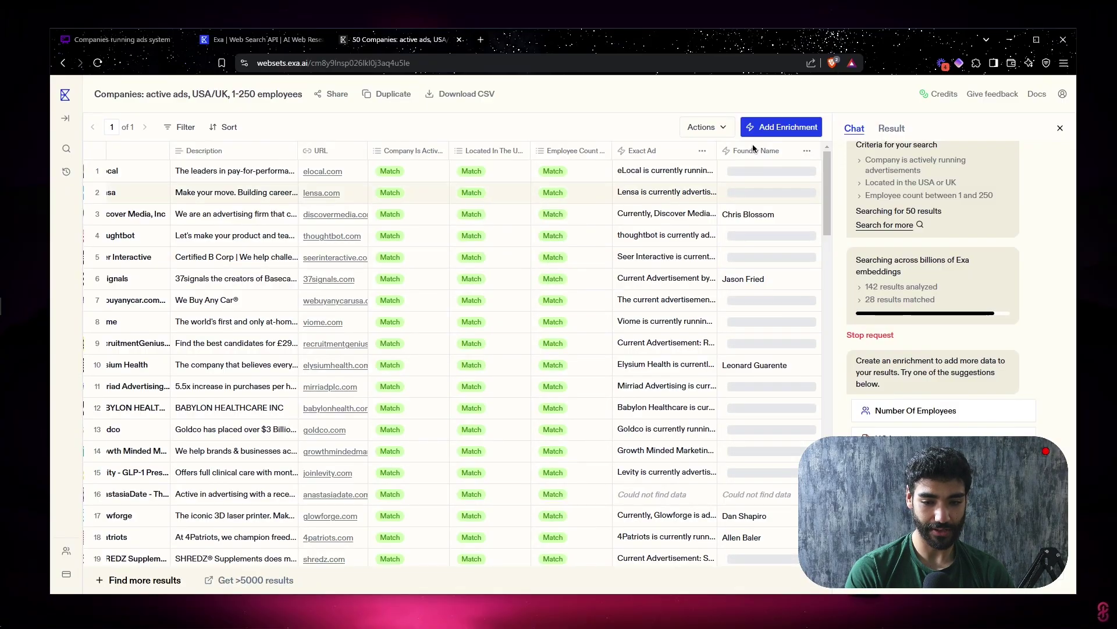
Step: Add a 'Company Brief' enrichment column from the prompt 'company brief description'
{"action": "left_click", "coordinate": [789, 128]}
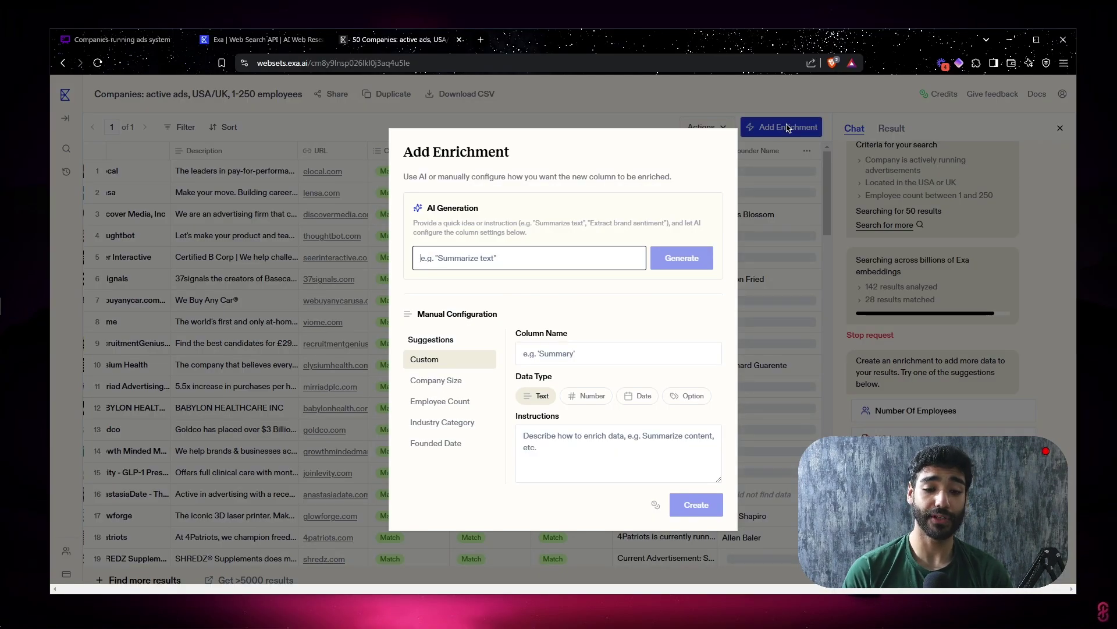
{"action": "type", "text": "company brief des"}
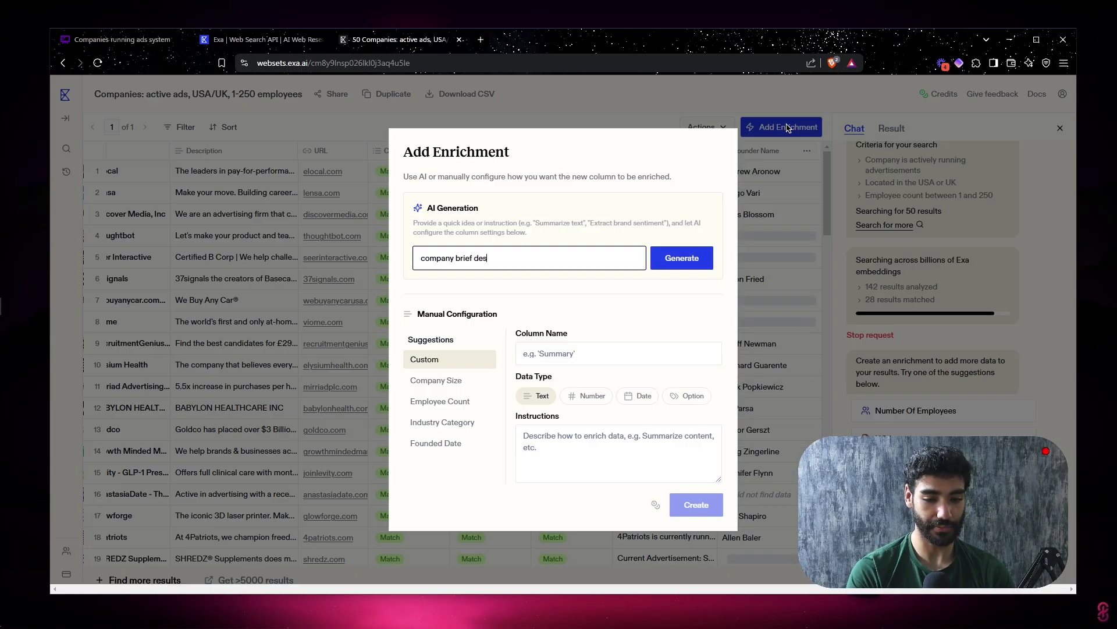
{"action": "type", "text": "criptio"}
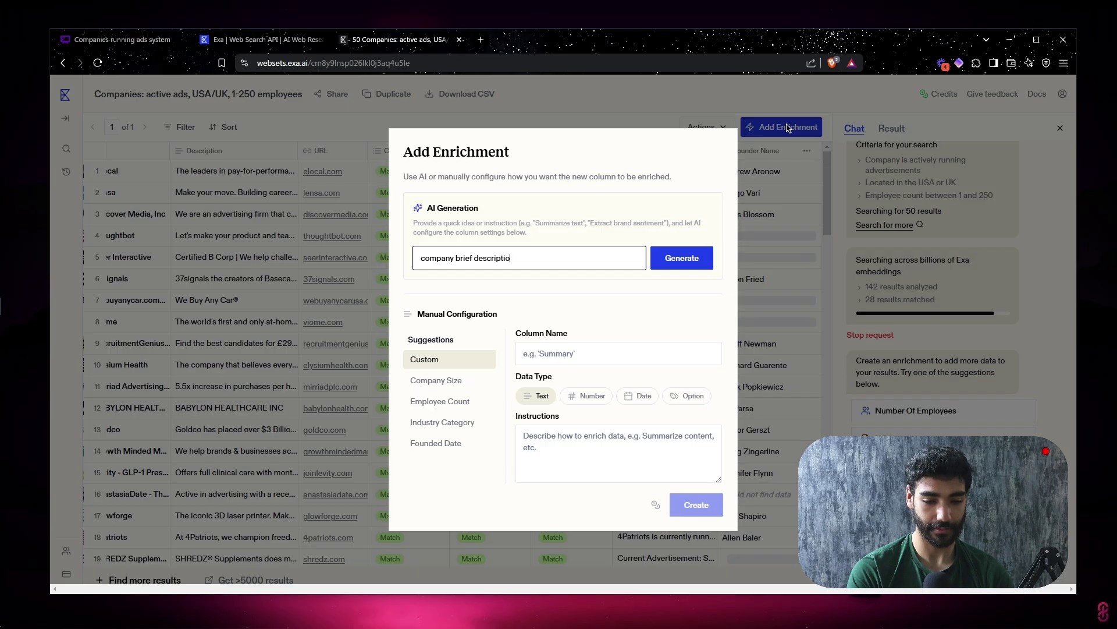
{"action": "type", "text": "n"}
{"action": "key", "text": "Return"}
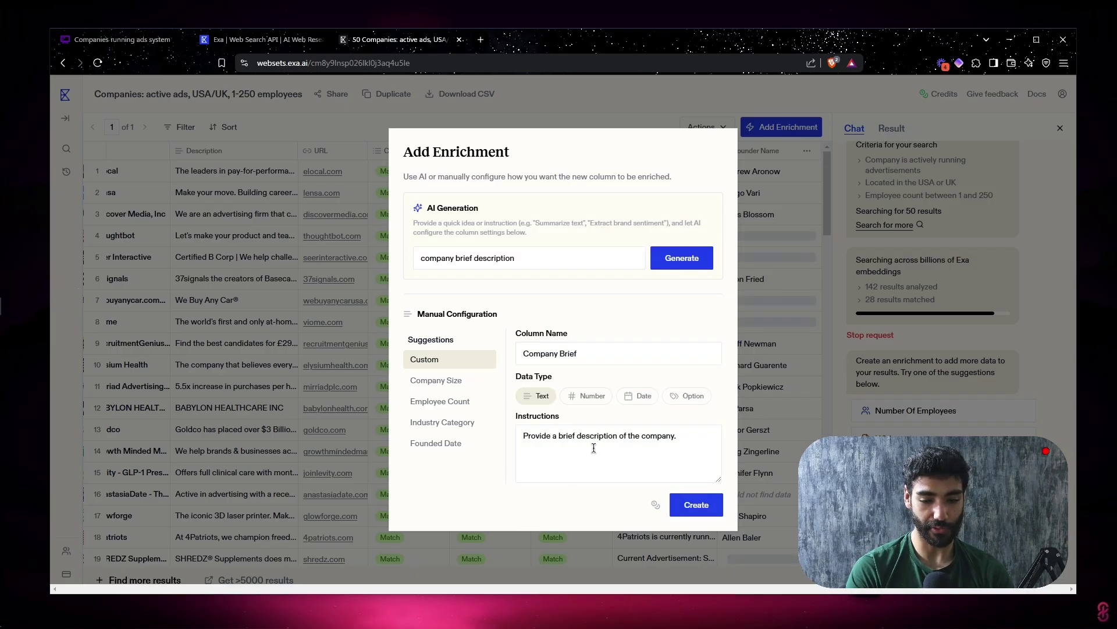
{"action": "left_click", "coordinate": [672, 499]}
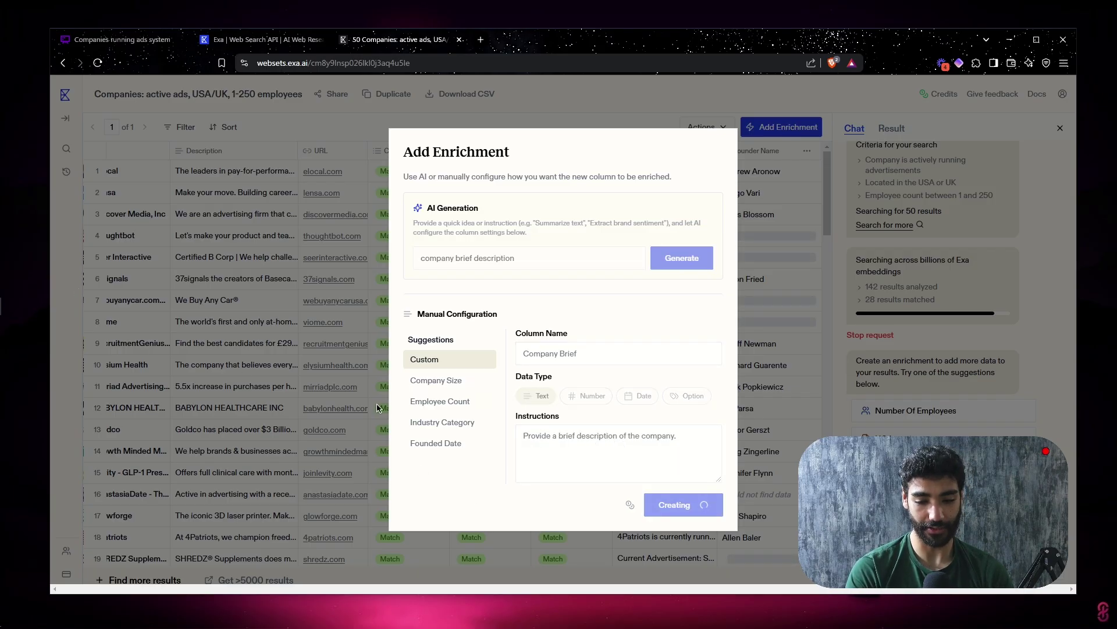
{"action": "left_click", "coordinate": [18, 324]}
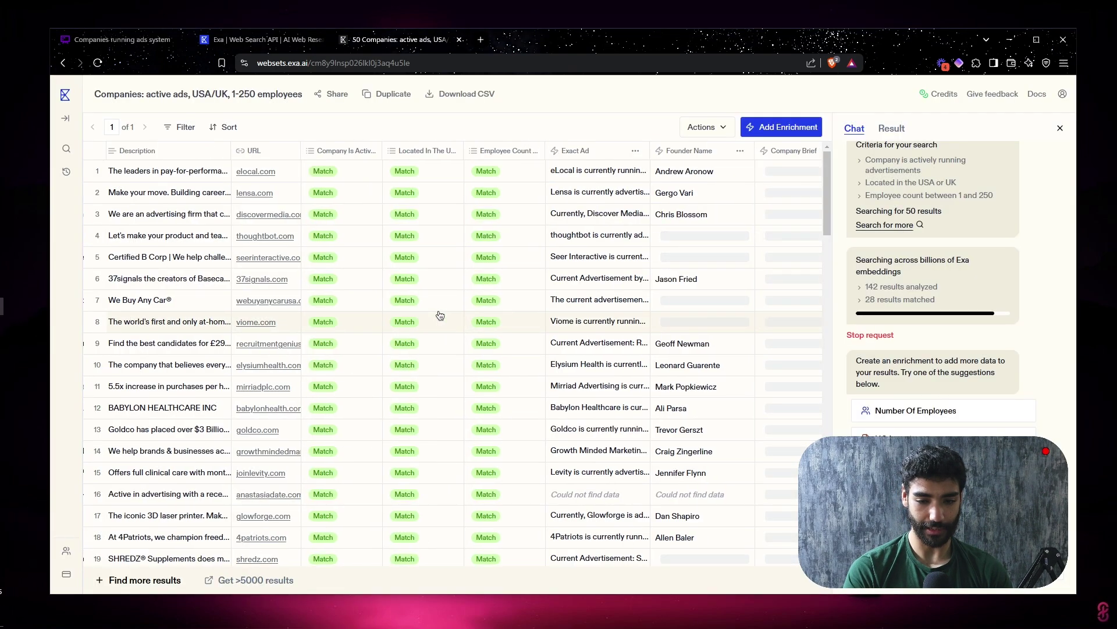
Step: Generate a Company Name enrichment from 'Company name with no suffixes like LTD or inc'
{"action": "scroll", "coordinate": [553, 268], "scroll_direction": "right", "scroll_amount": 2}
{"action": "scroll", "coordinate": [763, 175], "scroll_direction": "right", "scroll_amount": 1}
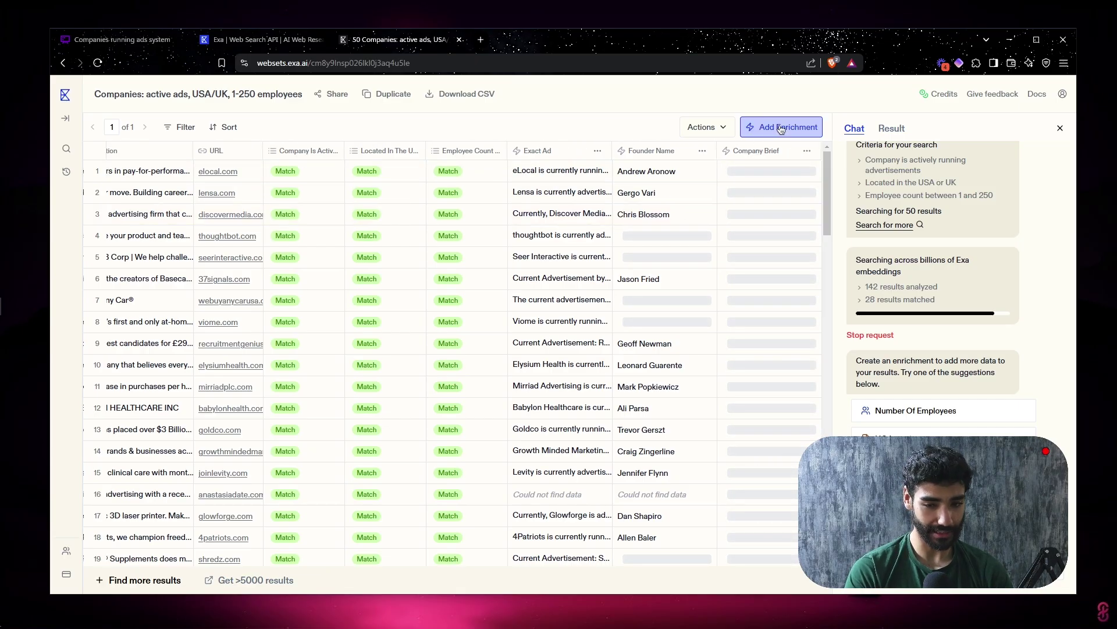
{"action": "left_click", "coordinate": [779, 127]}
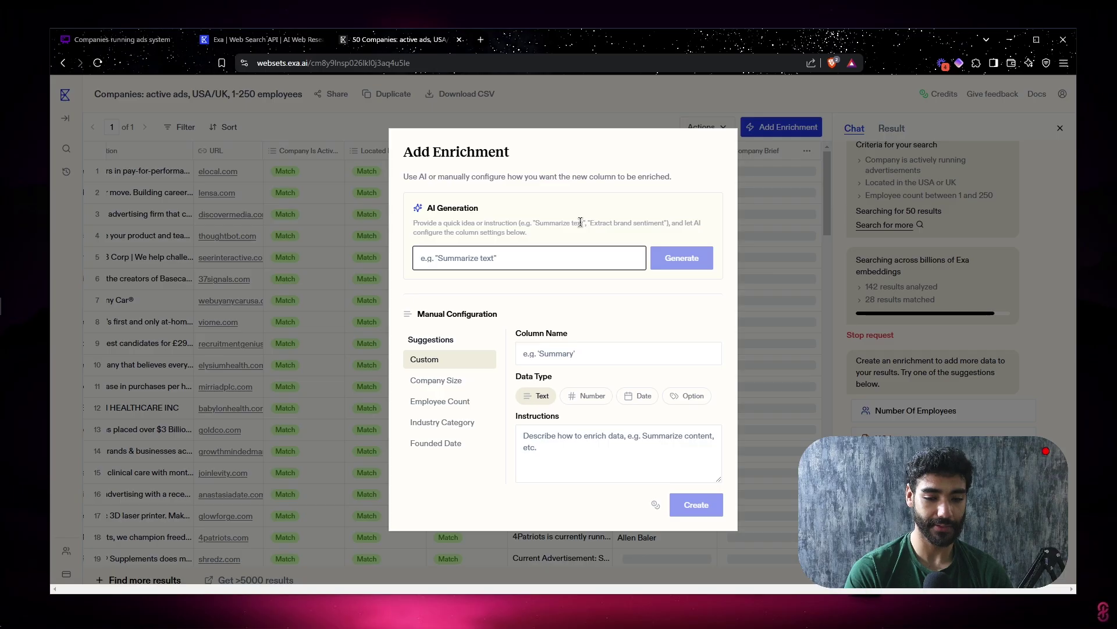
{"action": "scroll", "coordinate": [580, 221], "scroll_direction": "up", "scroll_amount": 5}
{"action": "type", "text": "Company"}
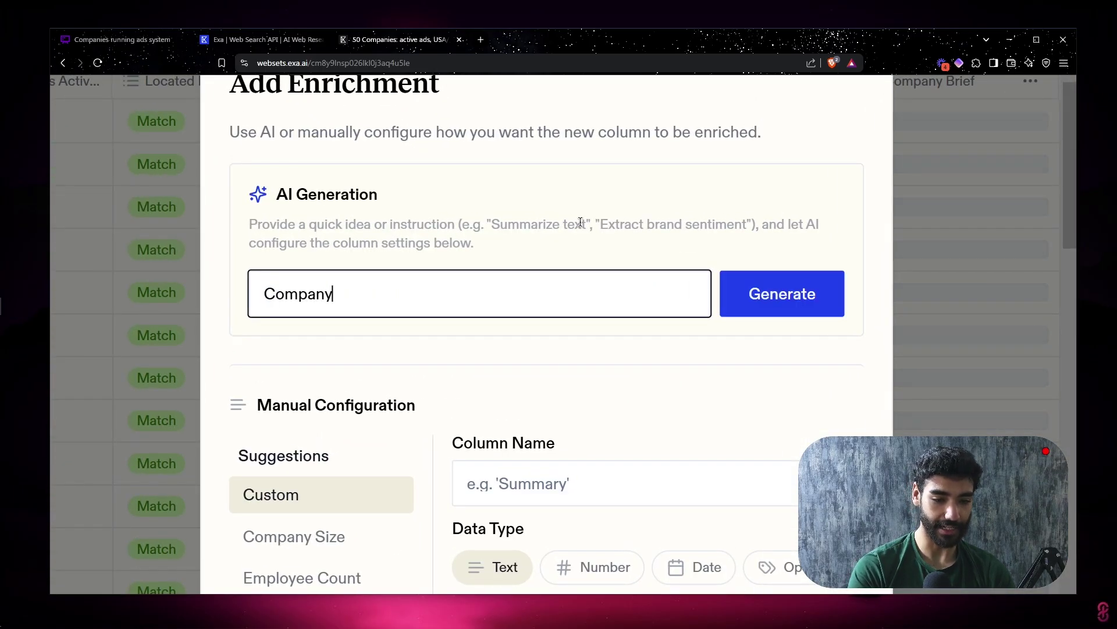
{"action": "type", "text": " name with nos"}
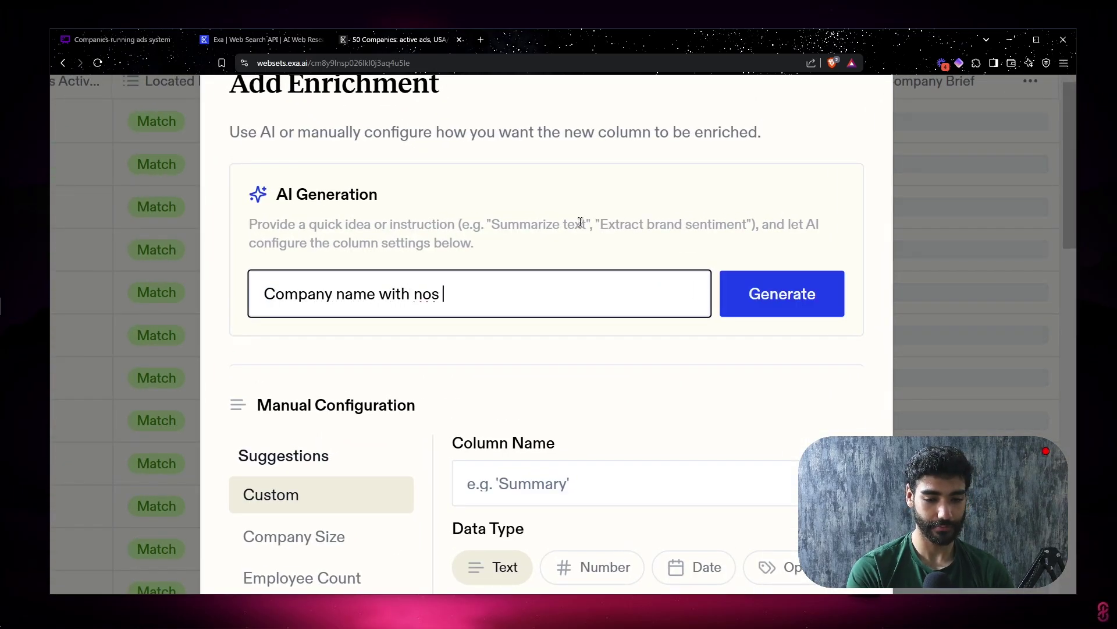
{"action": "key", "text": "BackSpace"}
{"action": "key", "text": "BackSpace"}
{"action": "type", "text": "fund"}
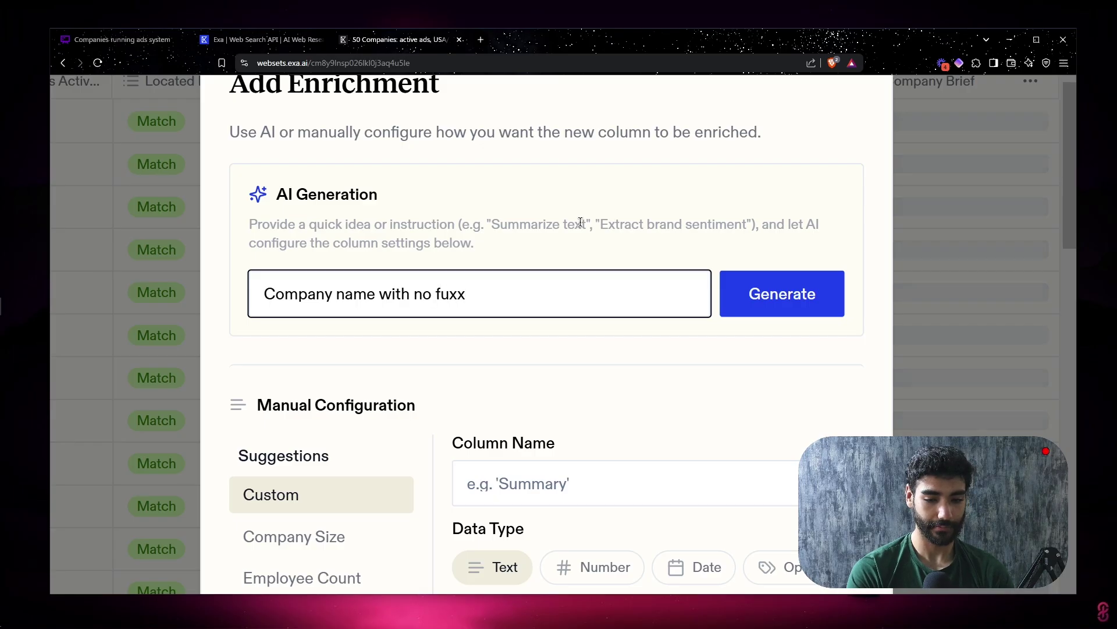
{"action": "key", "text": "BackSpace"}
{"action": "key", "text": "BackSpace"}
{"action": "key", "text": "BackSpace"}
{"action": "key", "text": "BackSpace"}
{"action": "type", "text": "suffixes "}
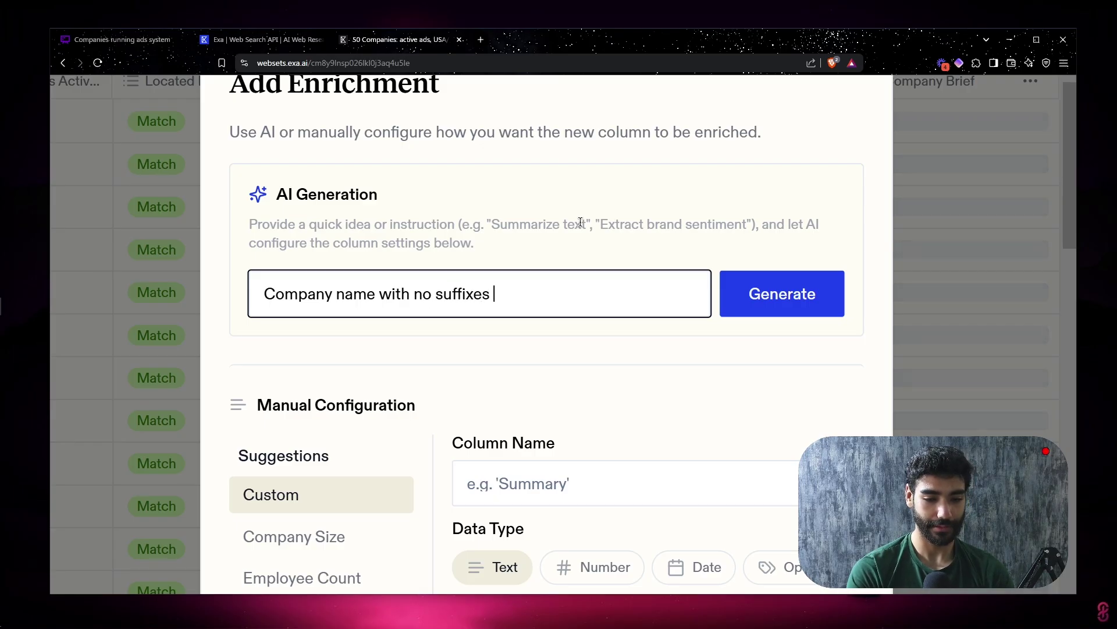
{"action": "type", "text": "like LTD"}
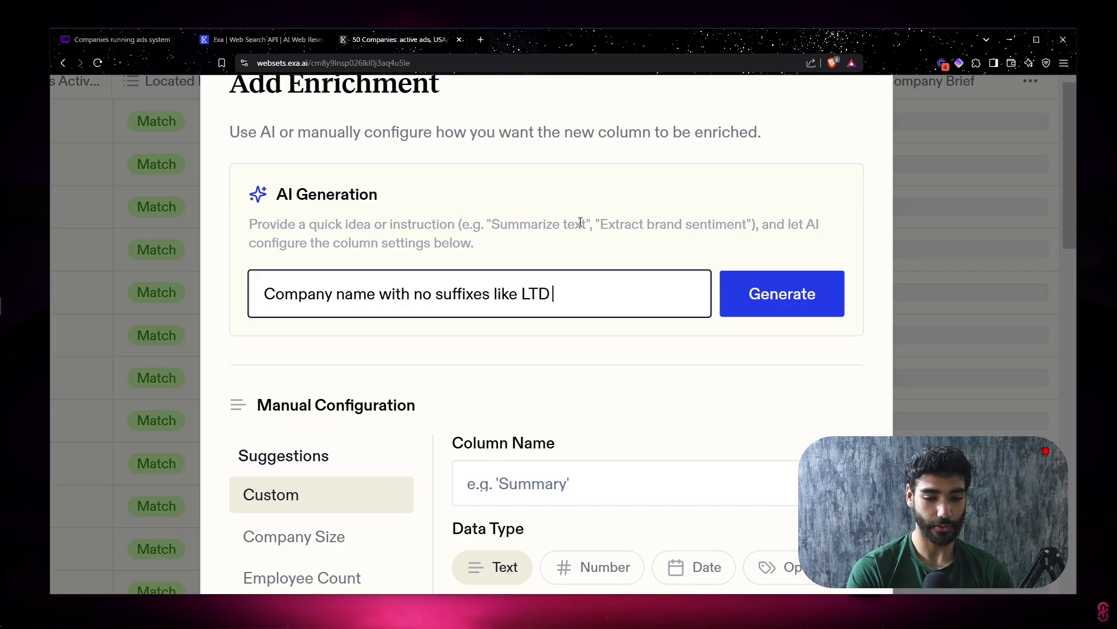
{"action": "type", "text": " or inc"}
{"action": "key", "text": "Return"}
Step: Review the generated Company Name fields and open a blank browser tab
{"action": "scroll", "coordinate": [653, 362], "scroll_direction": "down", "scroll_amount": 2}
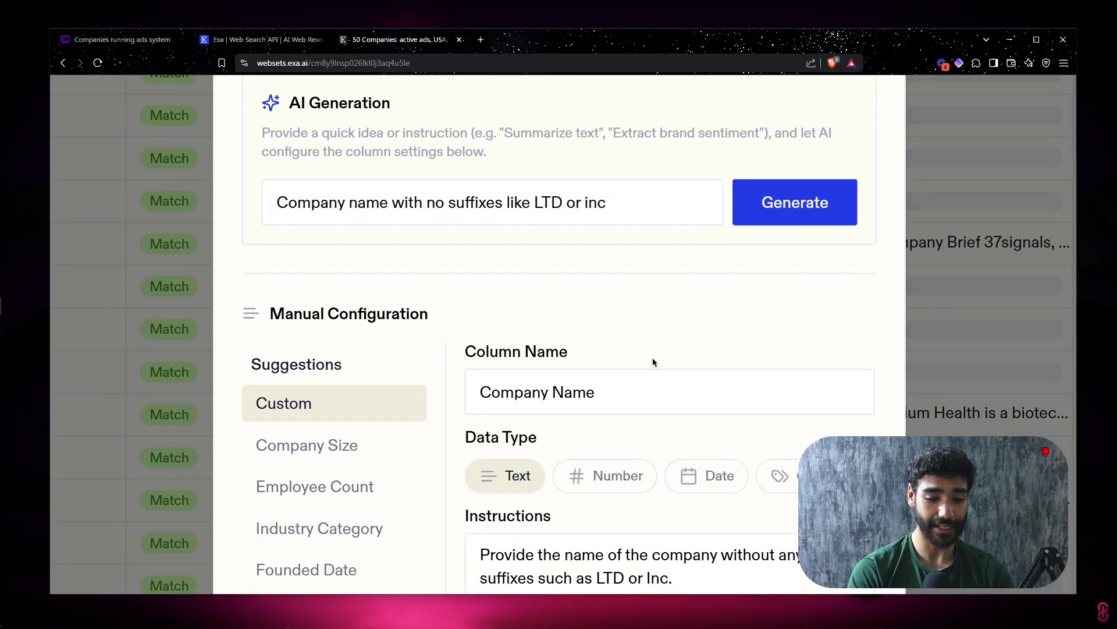
{"action": "scroll", "coordinate": [653, 361], "scroll_direction": "down", "scroll_amount": 2}
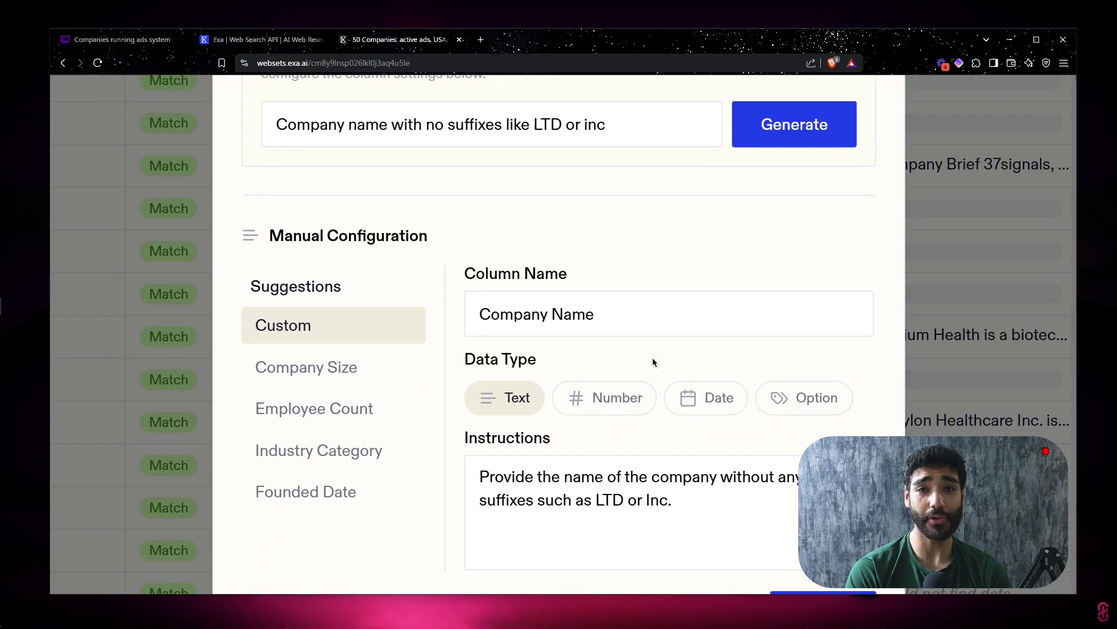
{"action": "scroll", "coordinate": [653, 362], "scroll_direction": "down", "scroll_amount": 2}
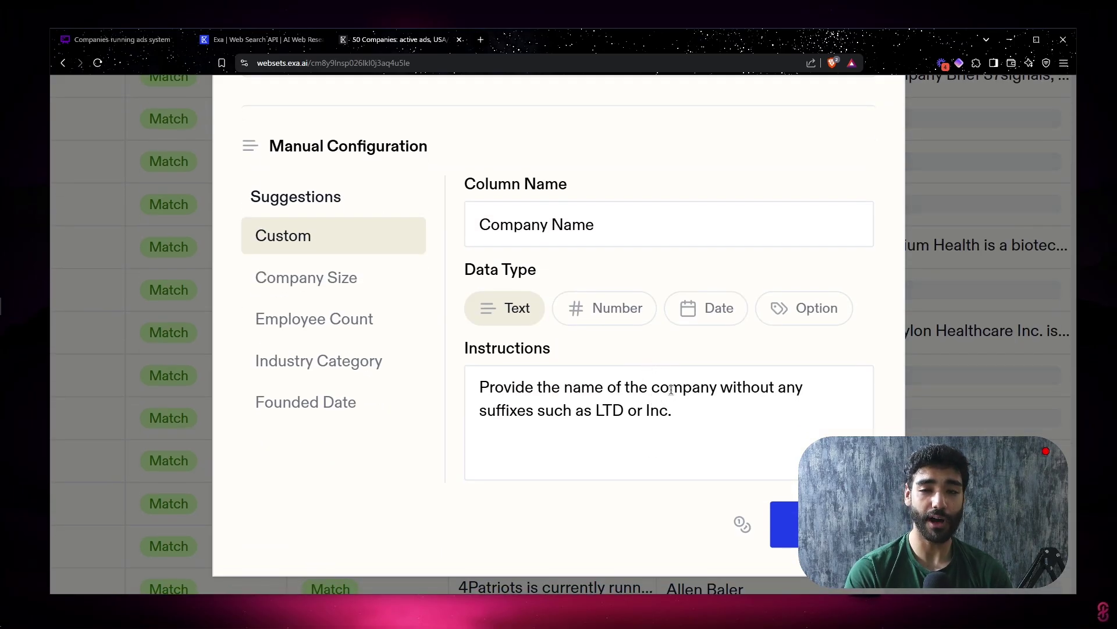
{"action": "key", "text": "ctrl+t"}
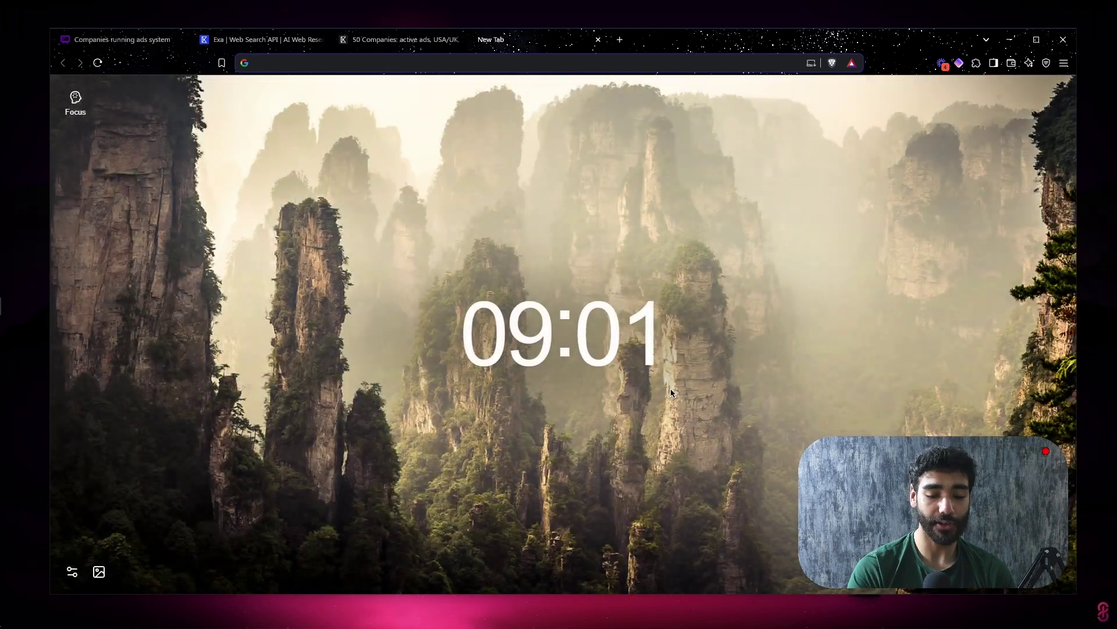
Step: Type {{companyName}} in a scratch tab's address bar and highlight parts of the placeholder
{"action": "type", "text": "{{c"}
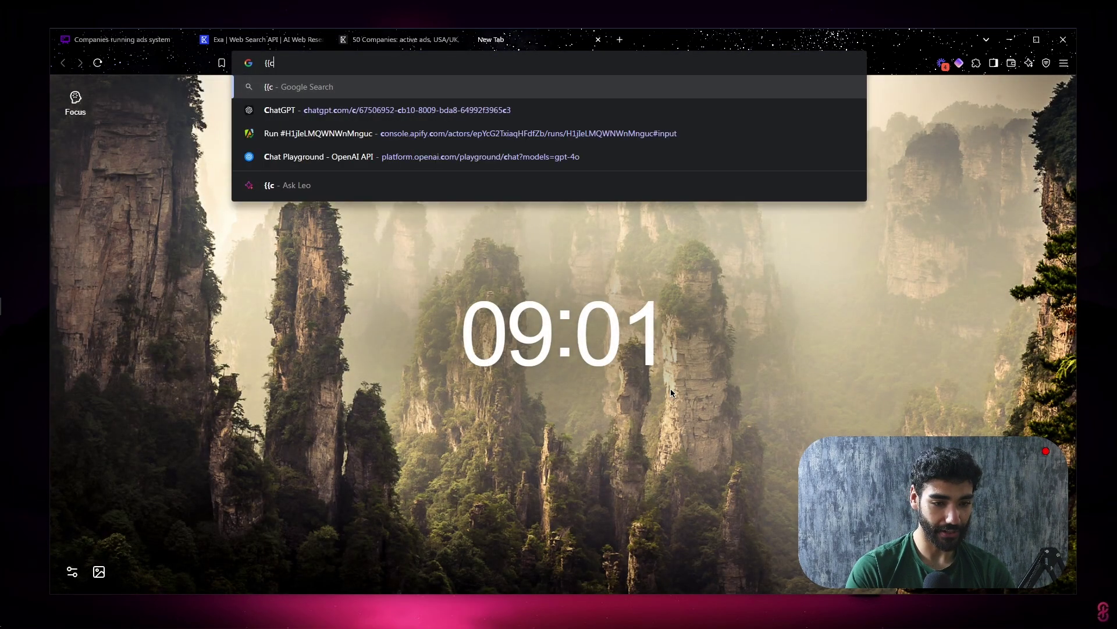
{"action": "type", "text": "ompanyName}}"}
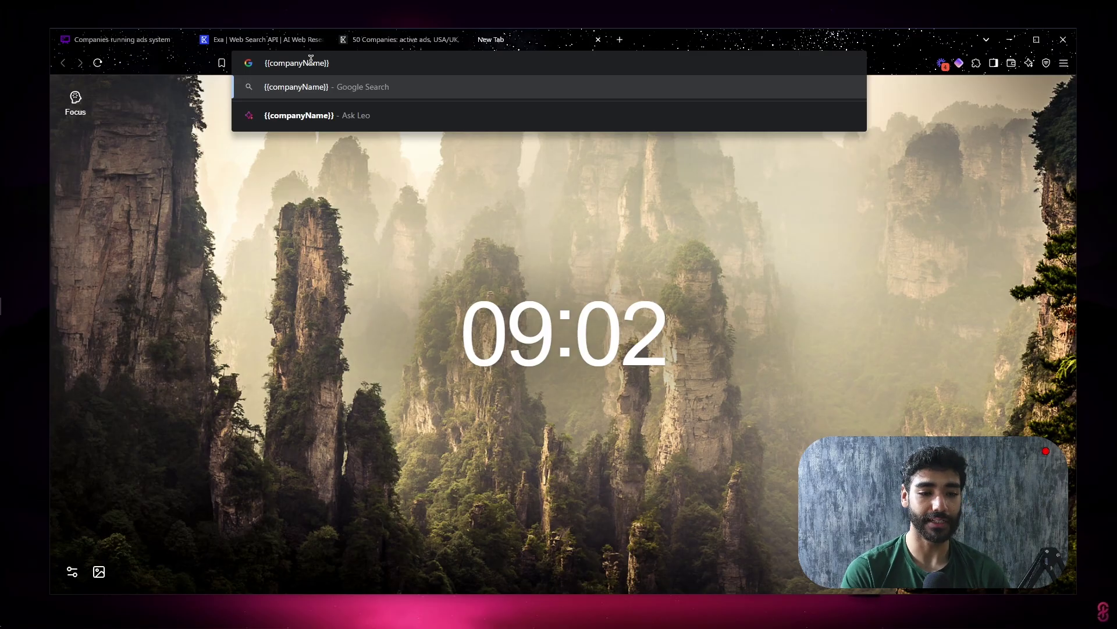
{"action": "key", "text": "ctrl+shift+Left"}
{"action": "key", "text": "ctrl+shift+Left"}
{"action": "key", "text": "Right"}
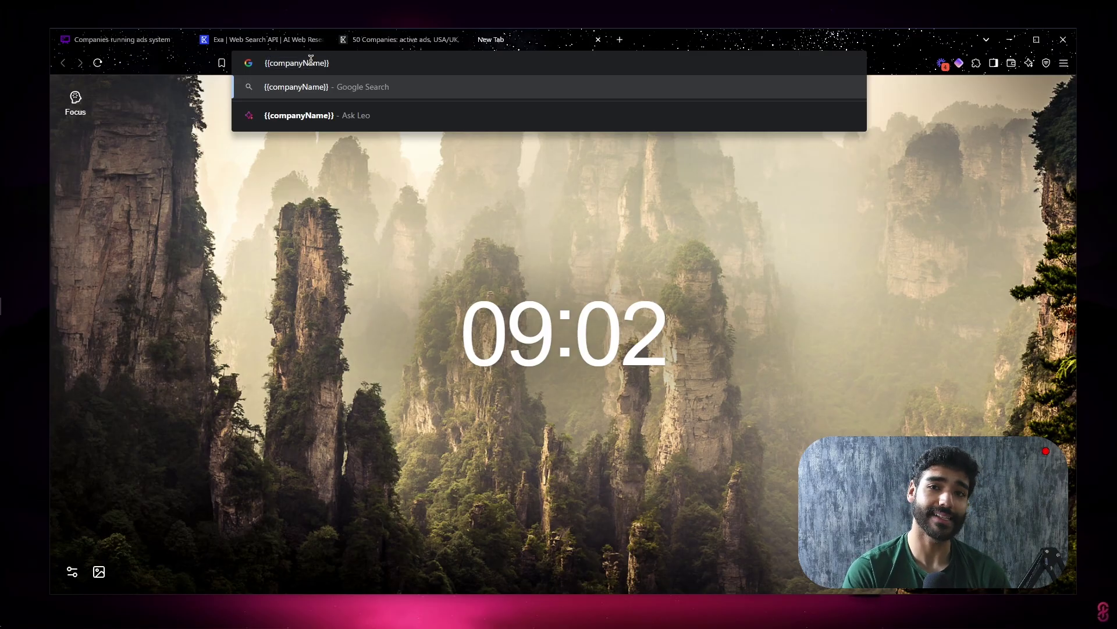
{"action": "key", "text": "ctrl+shift+Left"}
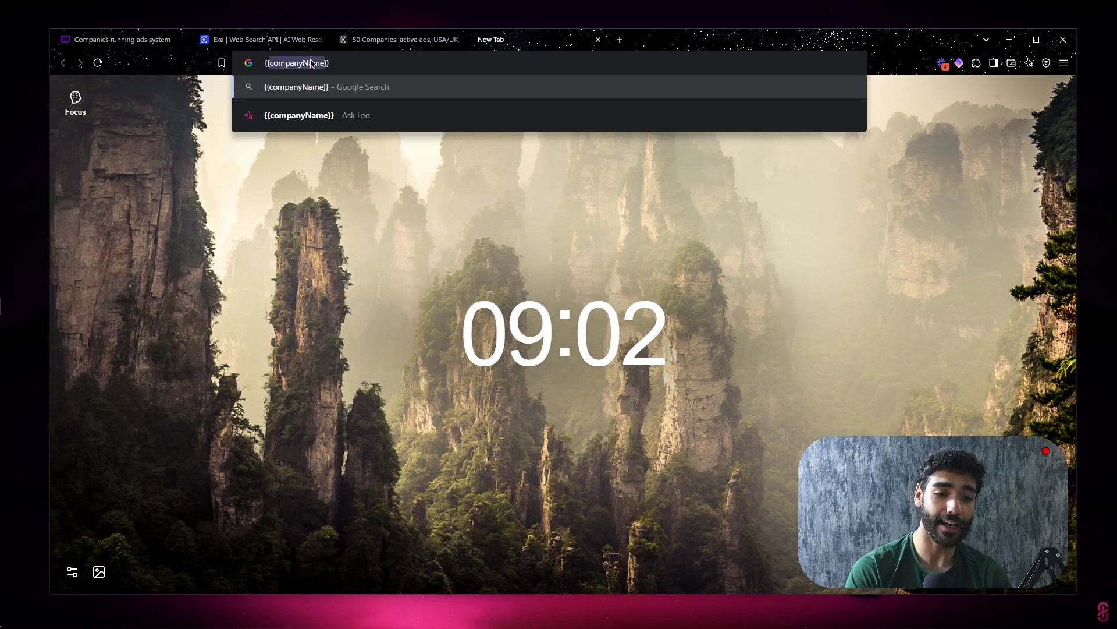
{"action": "key", "text": "Right"}
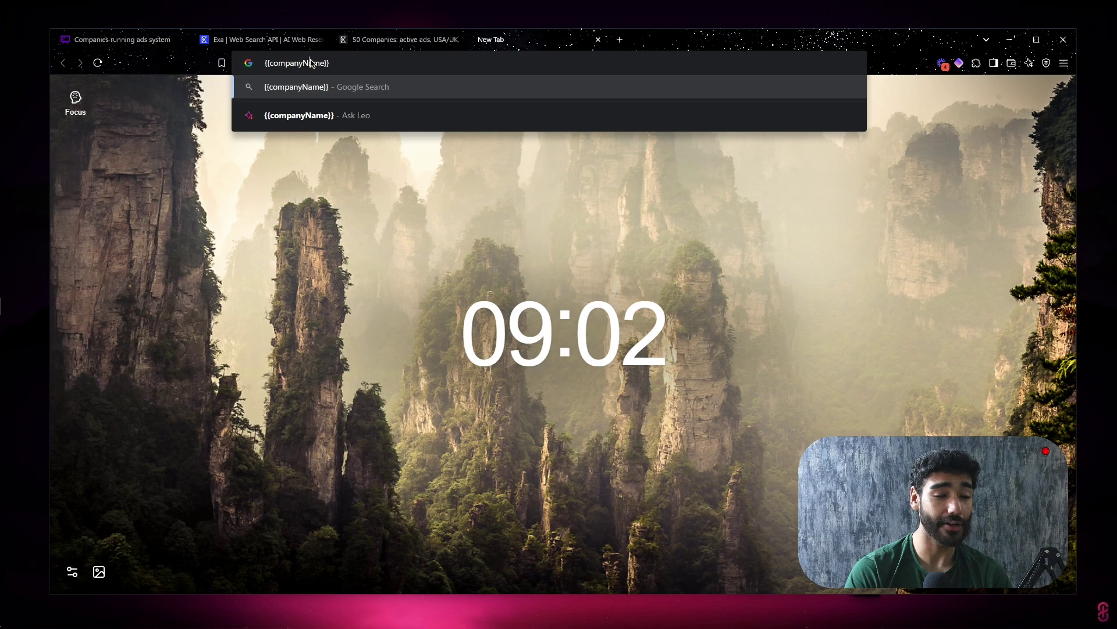
{"action": "key", "text": "shift+Left"}
{"action": "key", "text": "shift+Left"}
{"action": "key", "text": "shift+Left"}
{"action": "key", "text": "shift+Left"}
{"action": "key", "text": "shift+Left"}
{"action": "key", "text": "shift+Left"}
{"action": "key", "text": "shift+Left"}
{"action": "key", "text": "shift+Left"}
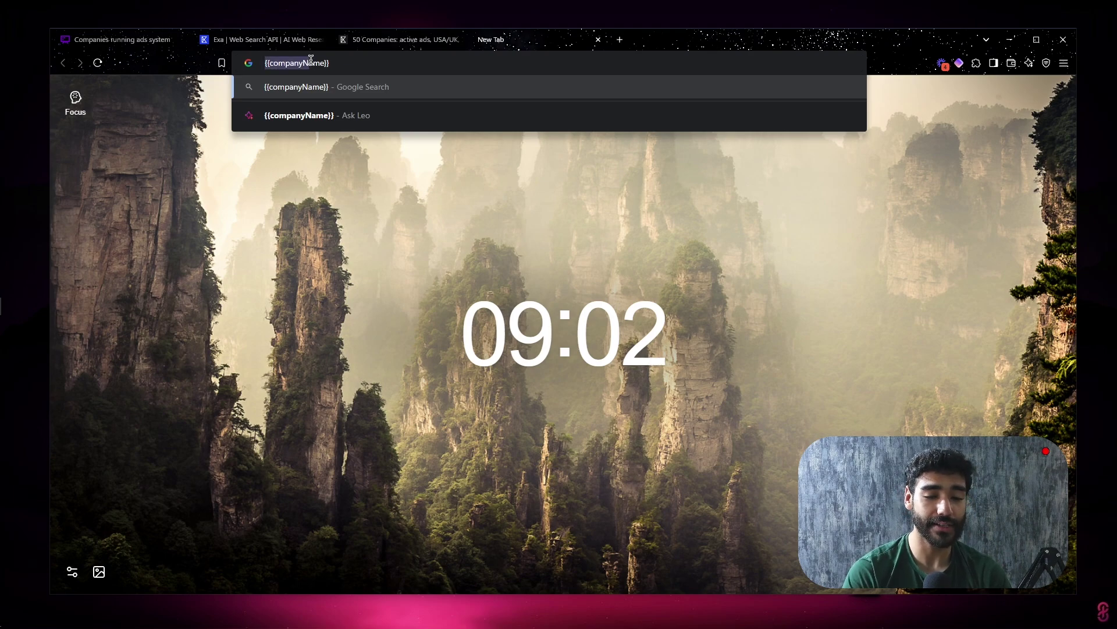
{"action": "key", "text": "Right"}
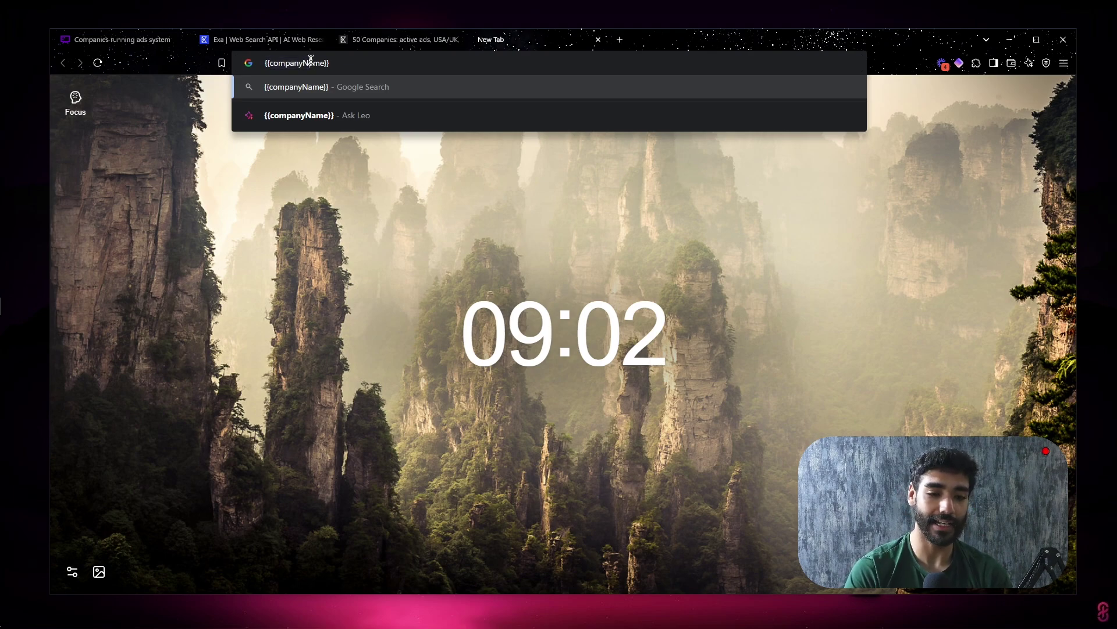
{"action": "key", "text": "ctrl+shift+Left"}
{"action": "key", "text": "ctrl+shift+Left"}
{"action": "key", "text": "Right"}
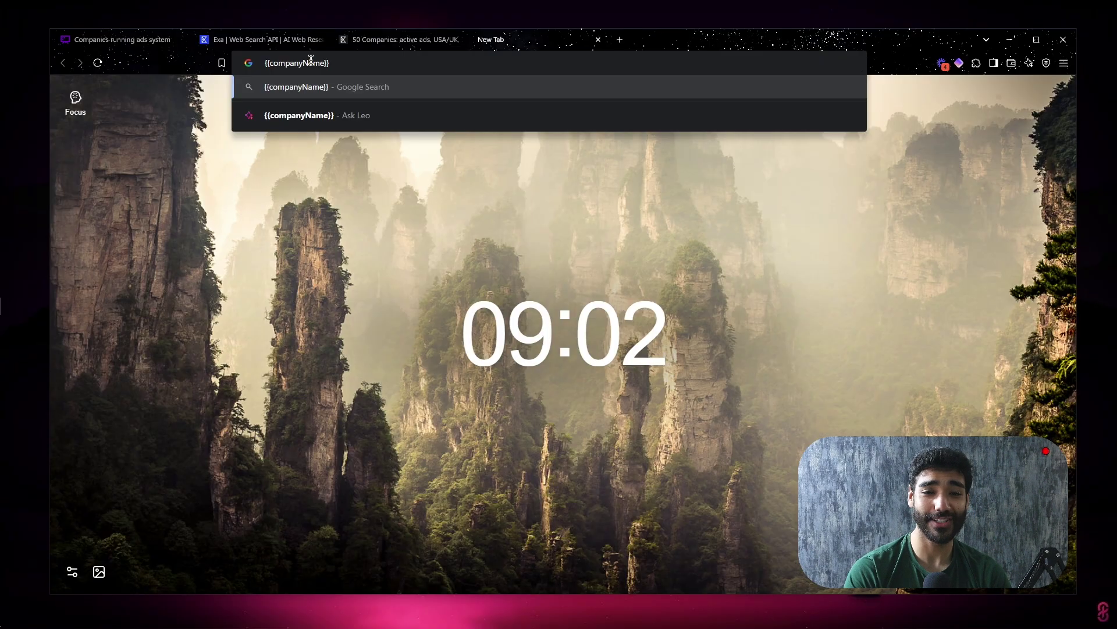
Step: Select the whole {{companyName}} placeholder once more, then close the scratch tab
{"action": "key", "text": "ctrl+shift+Left"}
{"action": "key", "text": "ctrl+shift+Left"}
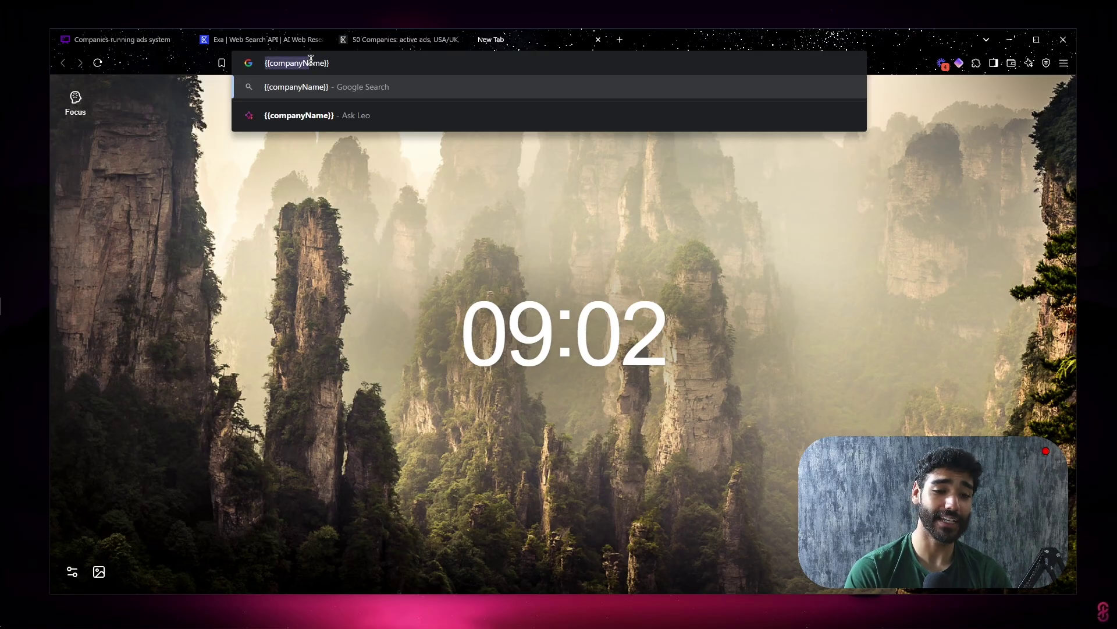
{"action": "triple_click", "coordinate": [311, 60]}
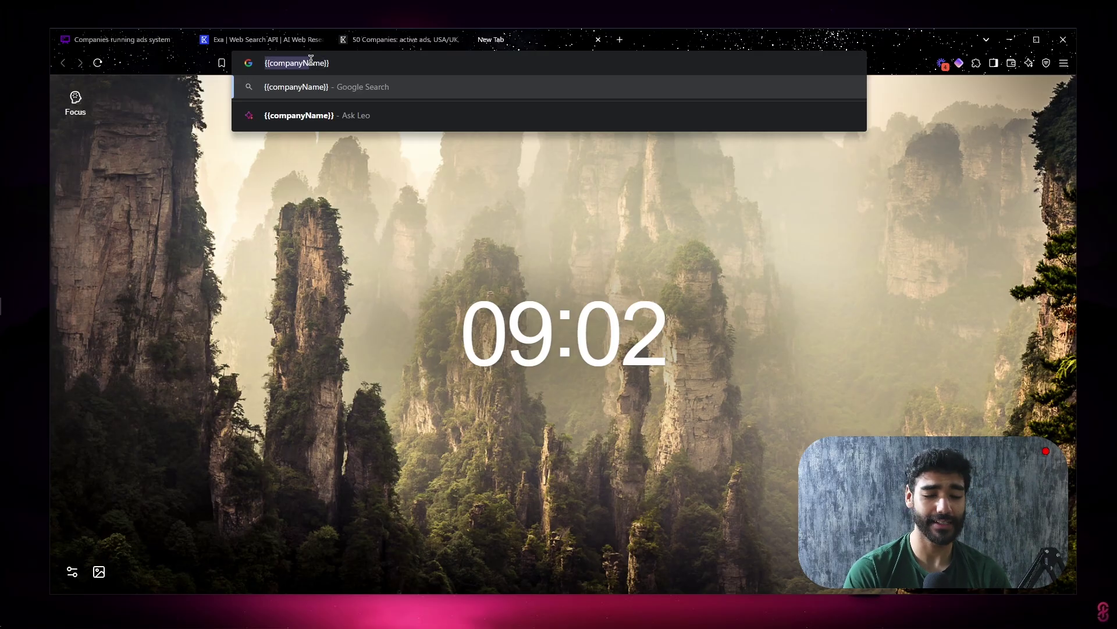
{"action": "double_click", "coordinate": [312, 62]}
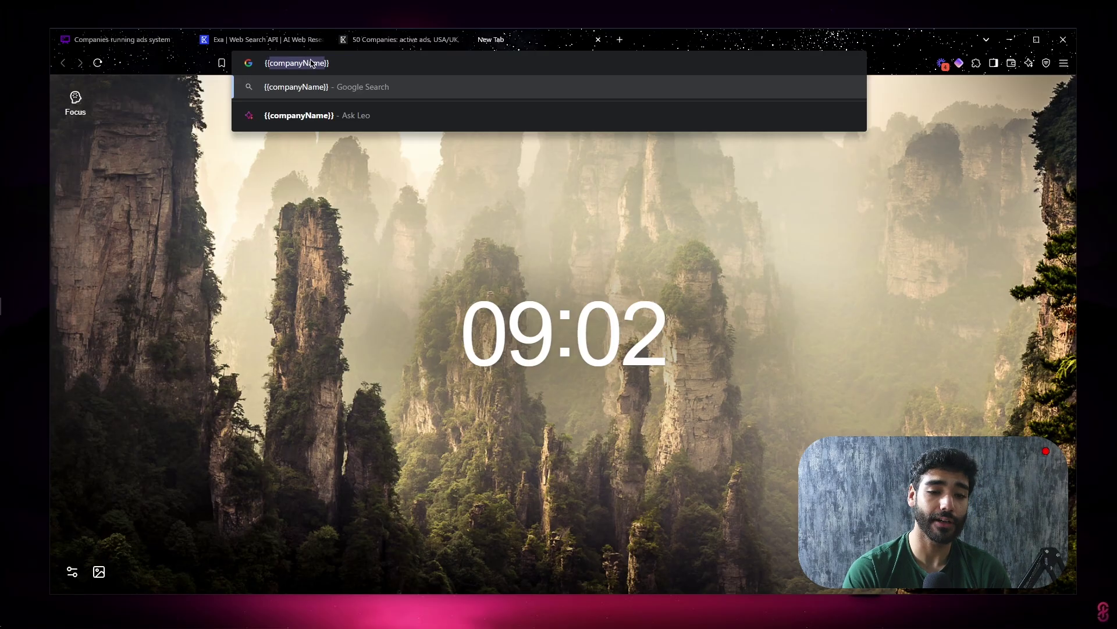
{"action": "triple_click", "coordinate": [311, 60]}
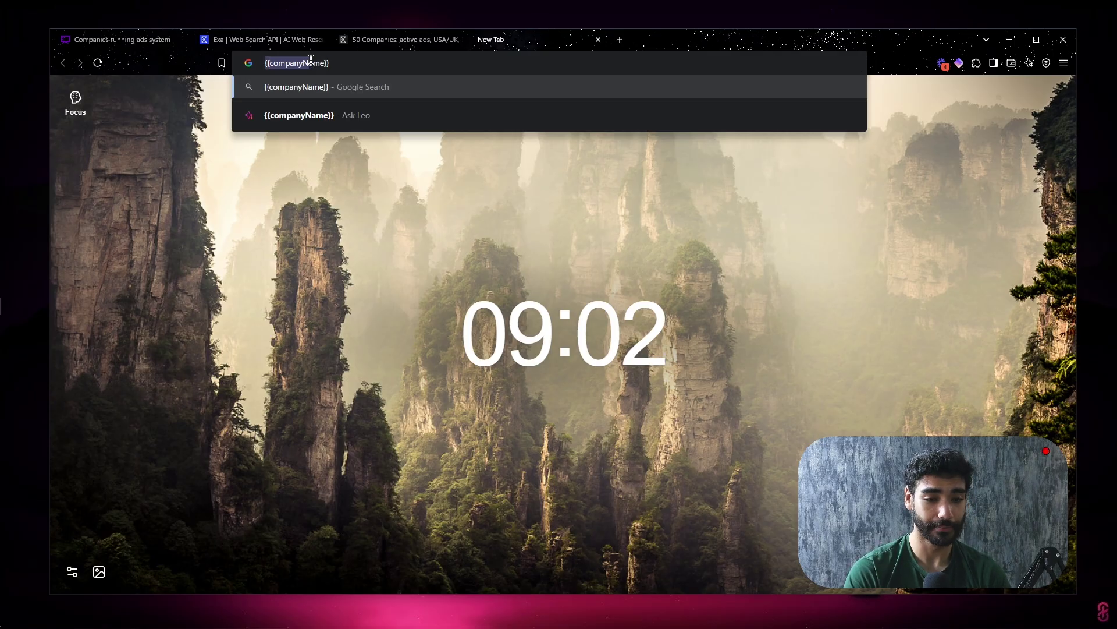
{"action": "key", "text": "ctrl+w"}
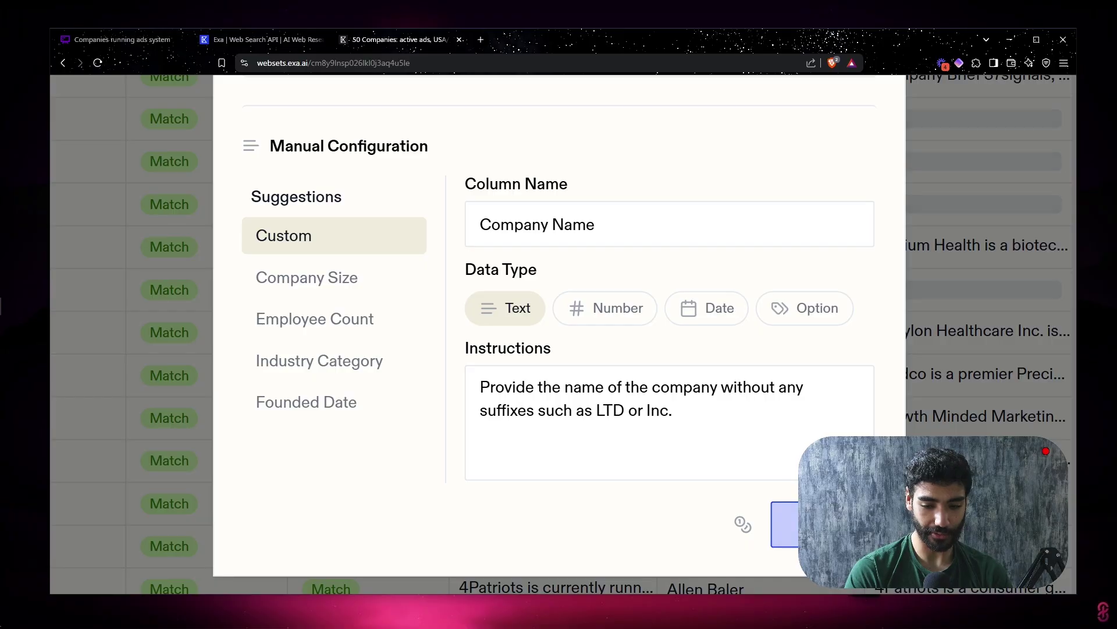
{"action": "scroll", "coordinate": [607, 357], "scroll_direction": "down", "scroll_amount": 5}
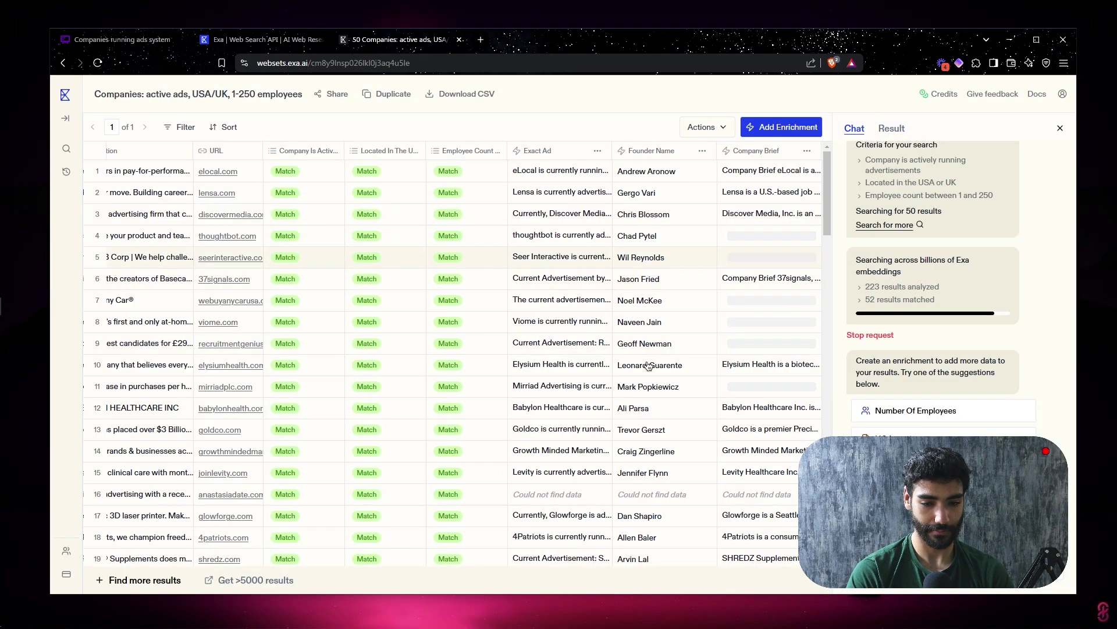
{"action": "scroll", "coordinate": [645, 371], "scroll_direction": "down", "scroll_amount": 2}
{"action": "scroll", "coordinate": [646, 370], "scroll_direction": "down", "scroll_amount": 1}
{"action": "scroll", "coordinate": [646, 370], "scroll_direction": "up", "scroll_amount": 3}
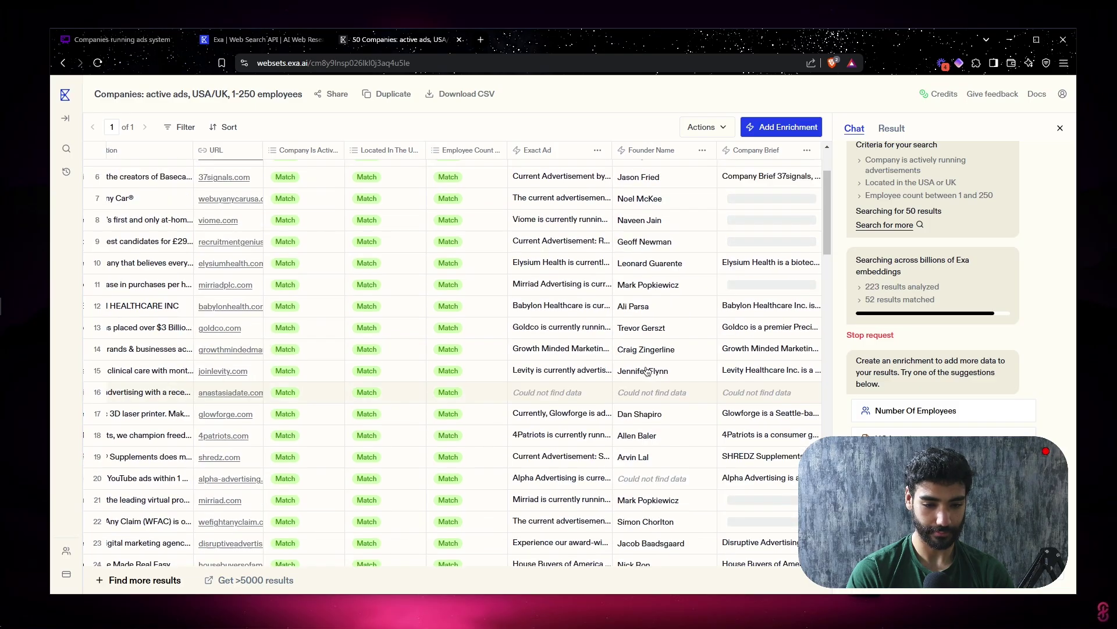
{"action": "scroll", "coordinate": [647, 371], "scroll_direction": "down", "scroll_amount": 3}
{"action": "scroll", "coordinate": [647, 370], "scroll_direction": "down", "scroll_amount": 1}
{"action": "scroll", "coordinate": [647, 371], "scroll_direction": "up", "scroll_amount": 4}
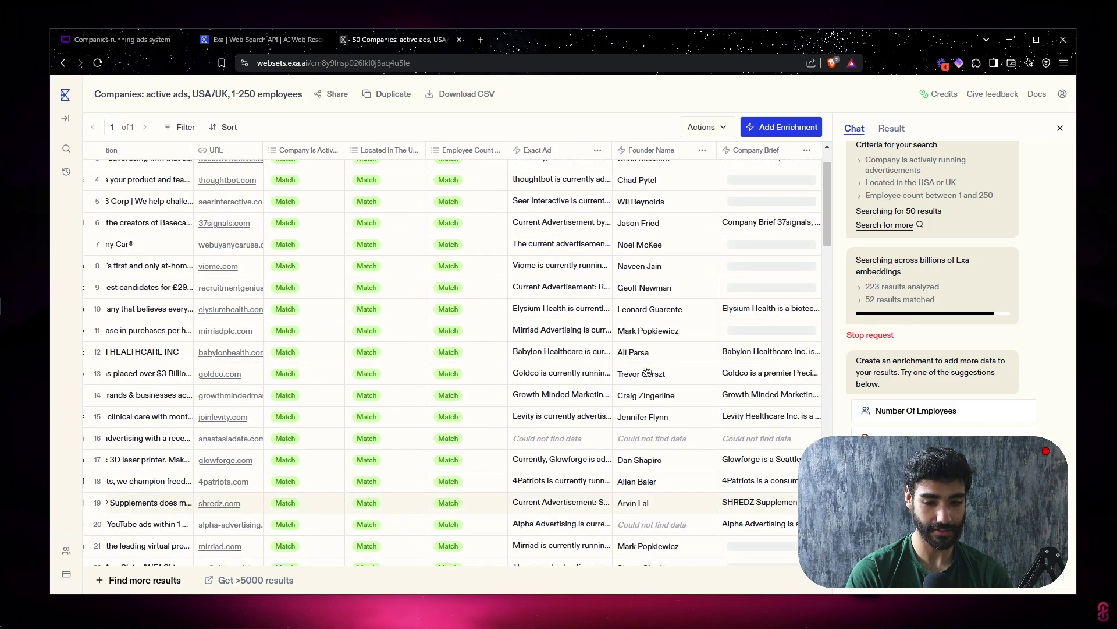
{"action": "scroll", "coordinate": [653, 273], "scroll_direction": "right", "scroll_amount": 3}
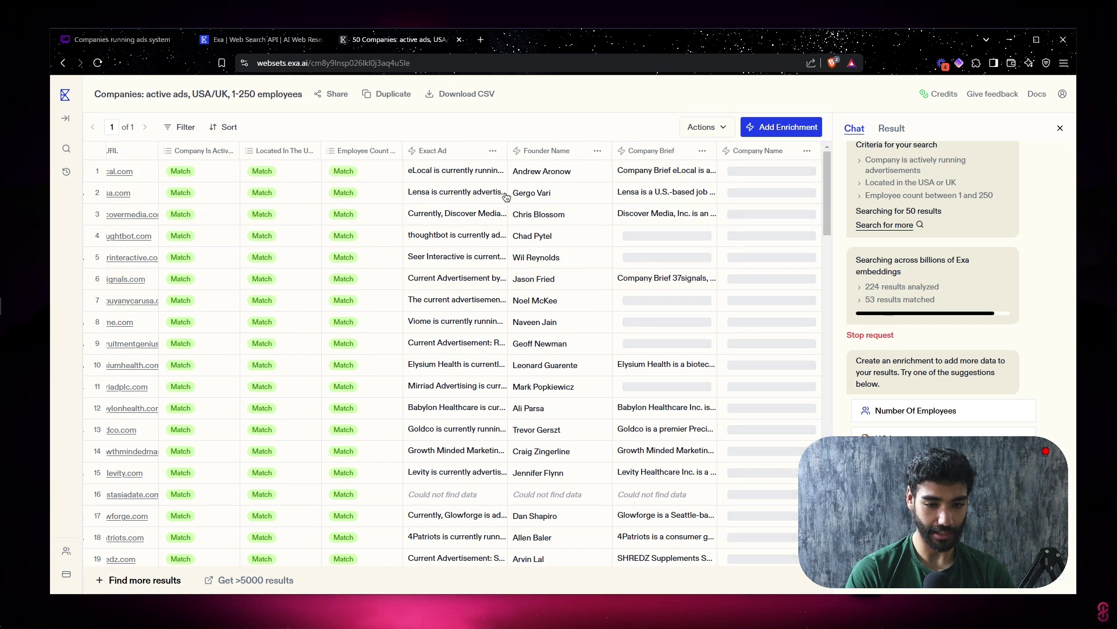
{"action": "scroll", "coordinate": [524, 280], "scroll_direction": "left", "scroll_amount": 5}
{"action": "mouse_move", "coordinate": [605, 258]}
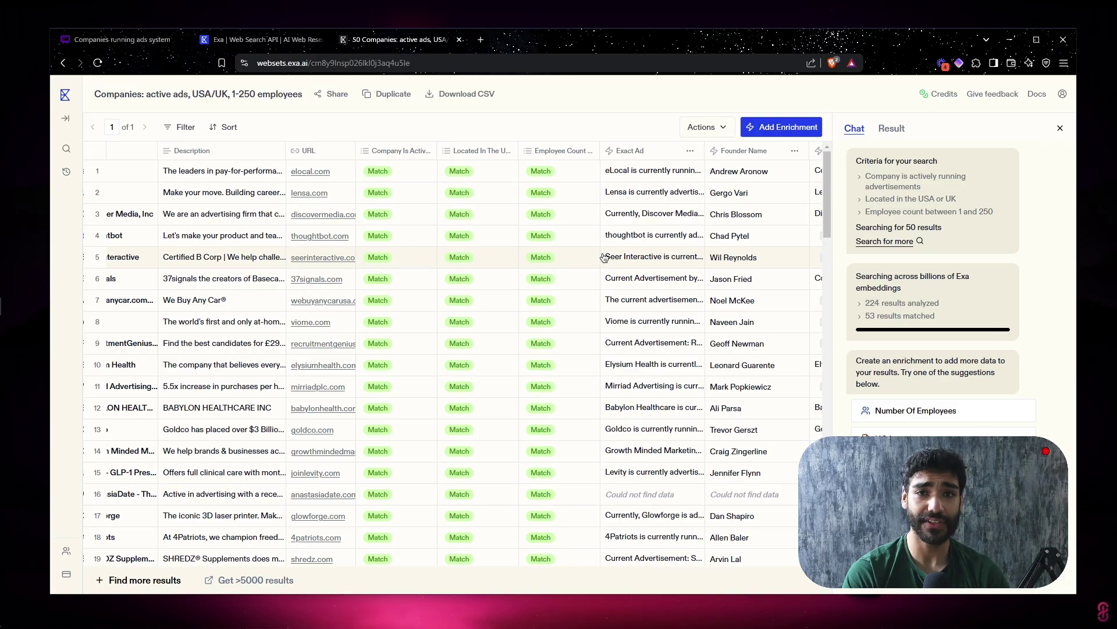
{"action": "scroll", "coordinate": [605, 258], "scroll_direction": "right", "scroll_amount": 3}
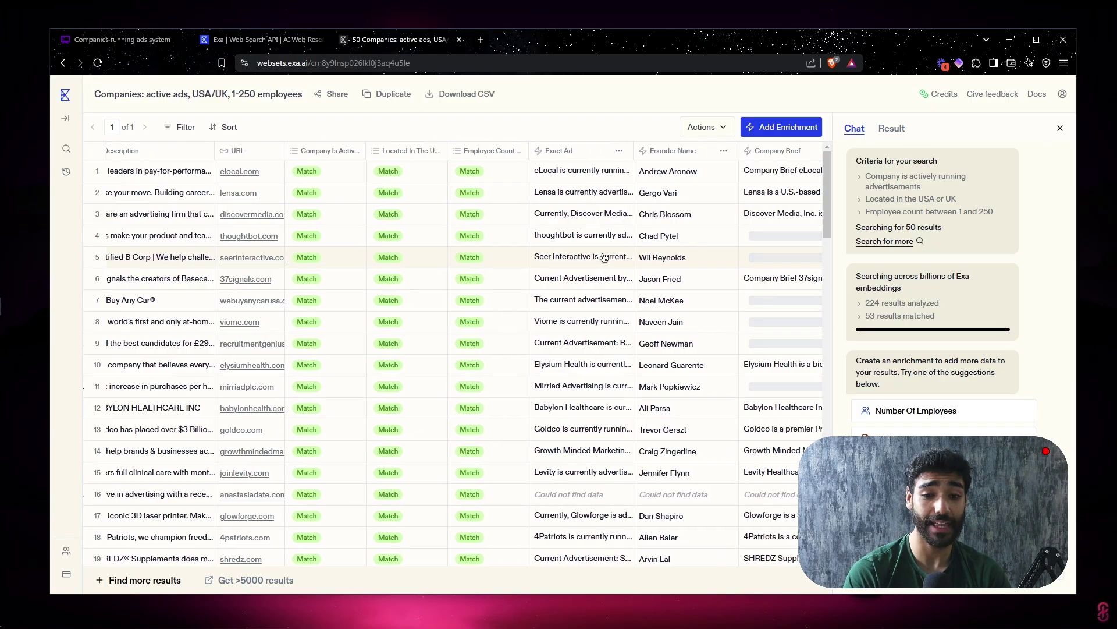
{"action": "scroll", "coordinate": [604, 257], "scroll_direction": "right", "scroll_amount": 2}
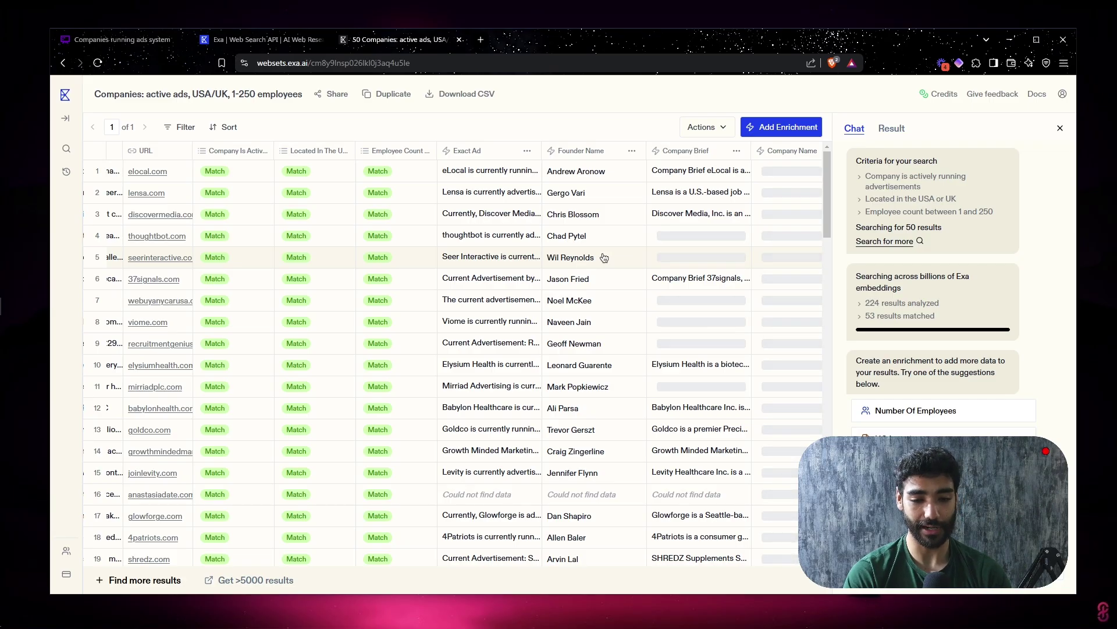
{"action": "scroll", "coordinate": [604, 257], "scroll_direction": "down", "scroll_amount": 1}
{"action": "scroll", "coordinate": [604, 257], "scroll_direction": "up", "scroll_amount": 1}
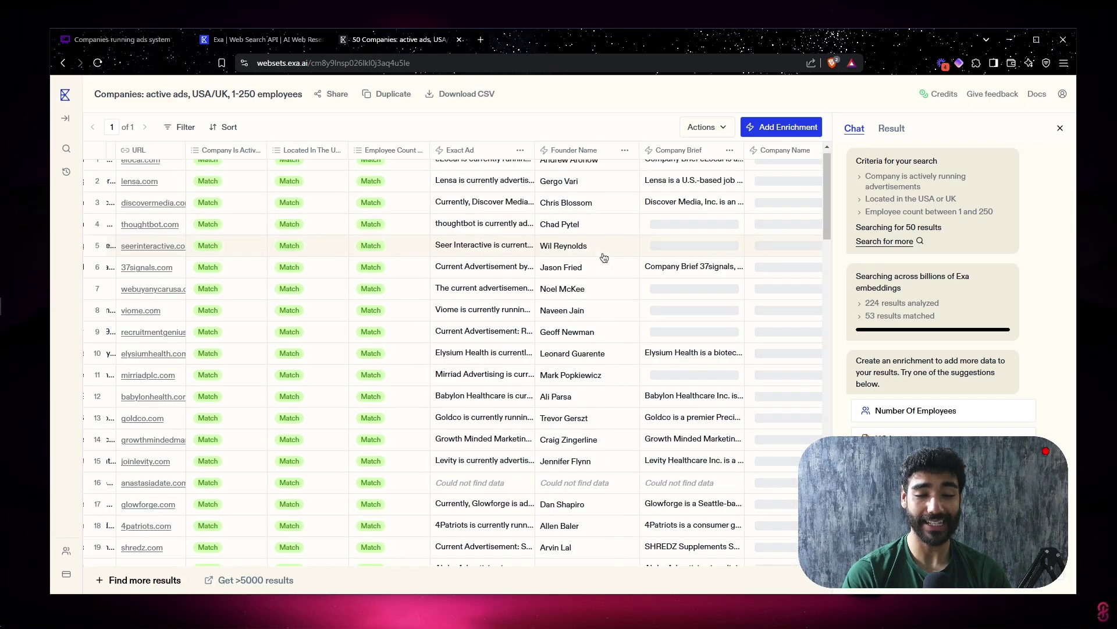
{"action": "scroll", "coordinate": [604, 257], "scroll_direction": "up", "scroll_amount": 1}
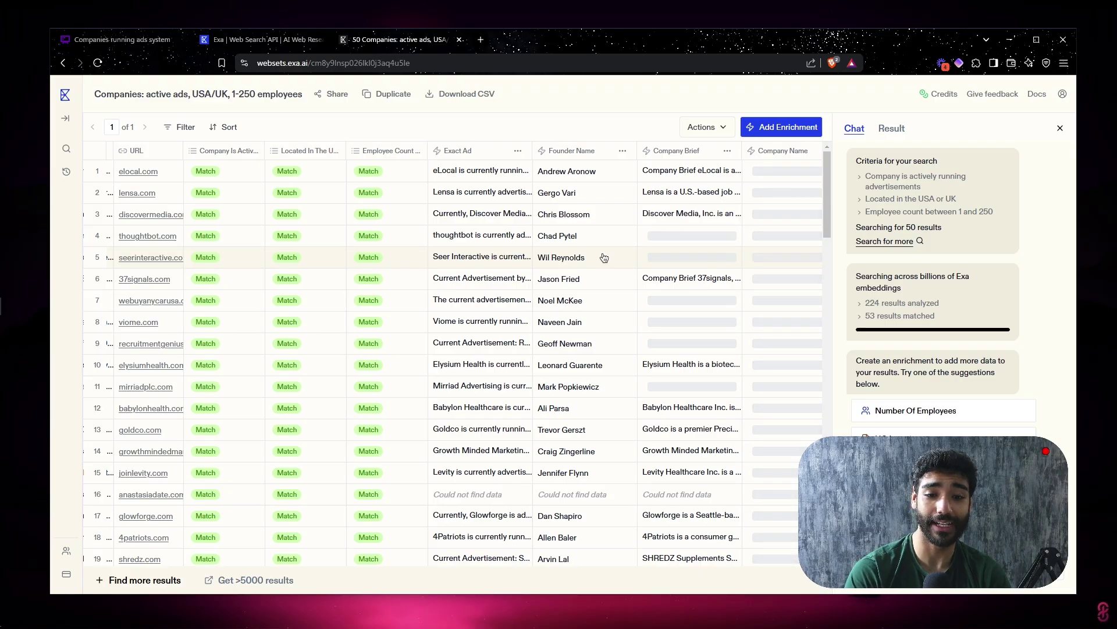
{"action": "scroll", "coordinate": [604, 257], "scroll_direction": "right", "scroll_amount": 2}
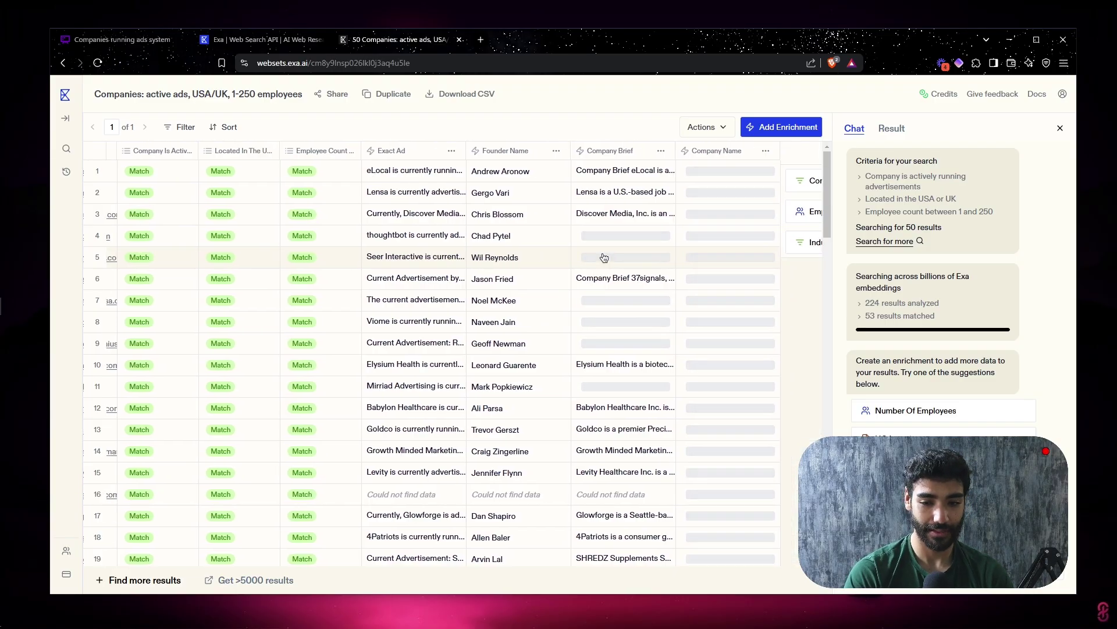
{"action": "left_click", "coordinate": [942, 96]}
{"action": "scroll", "coordinate": [861, 138], "scroll_direction": "up", "scroll_amount": 5, "text": "ctrl"}
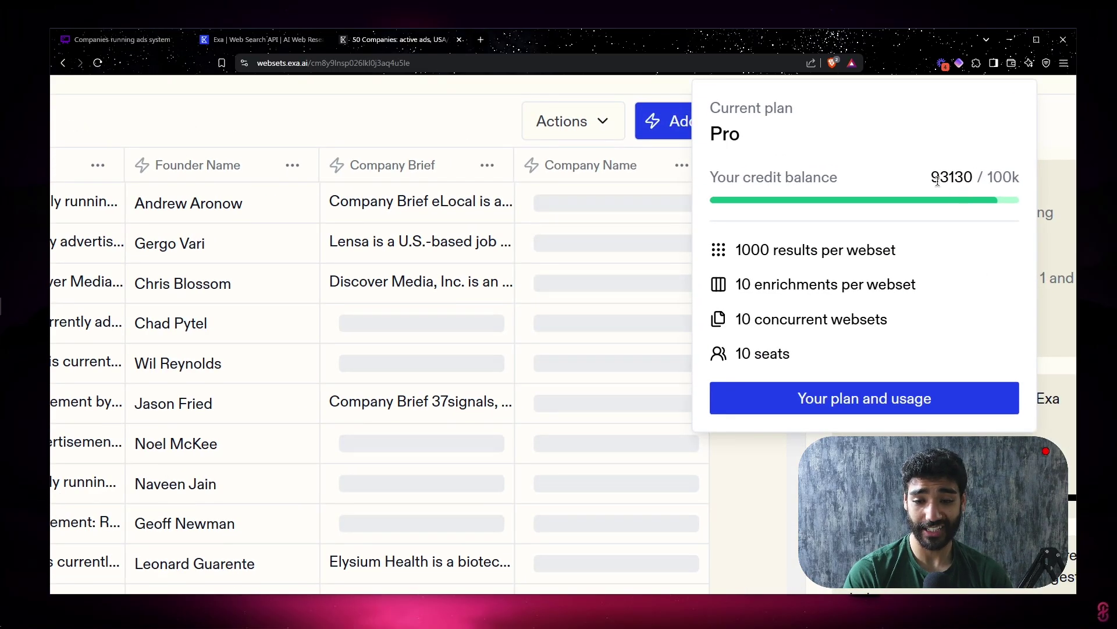
{"action": "left_click_drag", "start_coordinate": [938, 180], "coordinate": [1023, 197]}
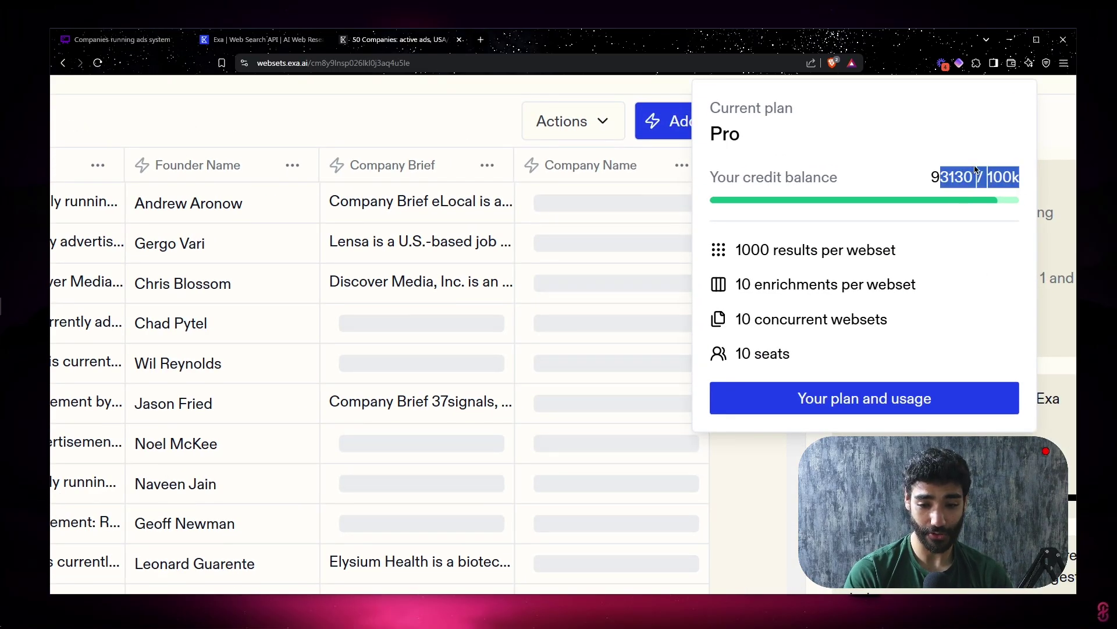
{"action": "left_click", "coordinate": [814, 260]}
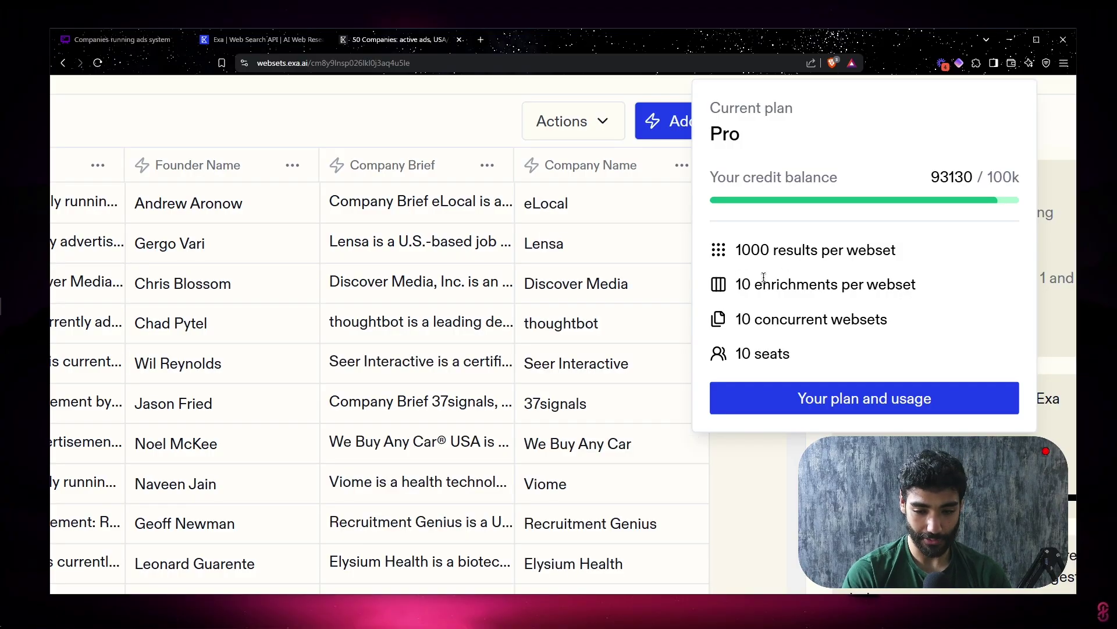
{"action": "key", "text": "ctrl+minus"}
{"action": "key", "text": "ctrl+minus"}
{"action": "key", "text": "ctrl+minus"}
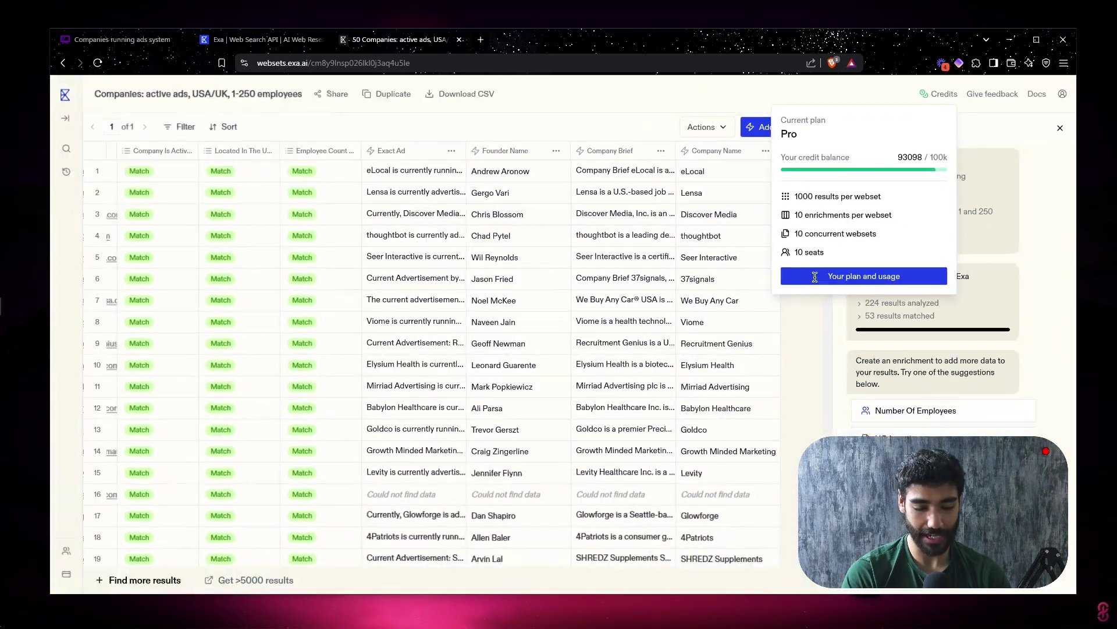
{"action": "left_click", "coordinate": [432, 151]}
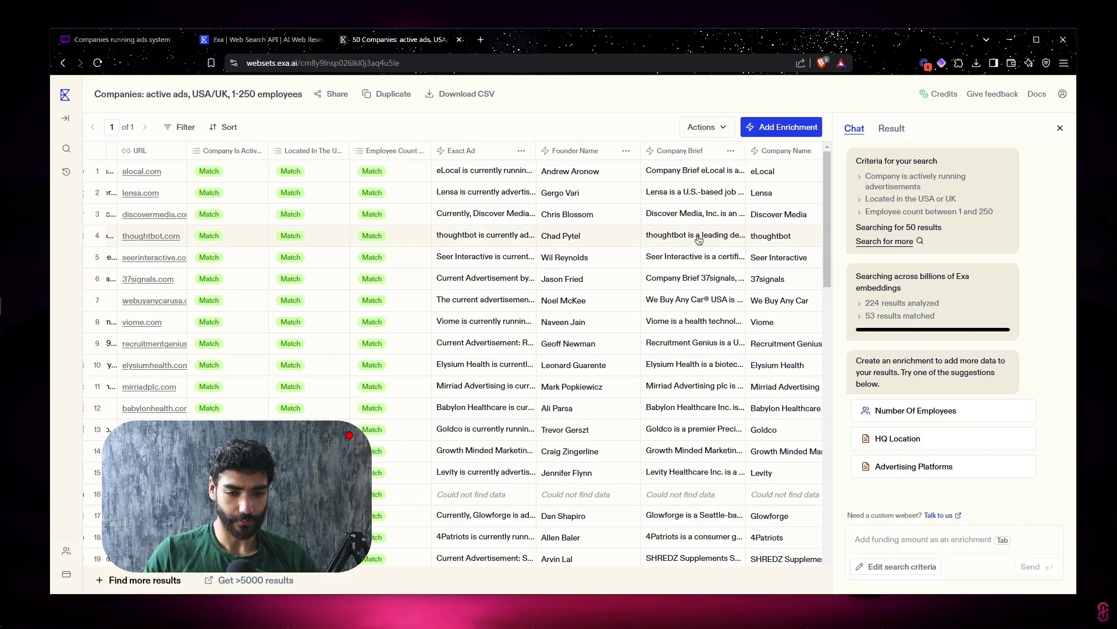
Step: Check the reasoning behind eLocal's Company Name value, then start another enrichment column
{"action": "scroll", "coordinate": [641, 175], "scroll_direction": "right", "scroll_amount": 2}
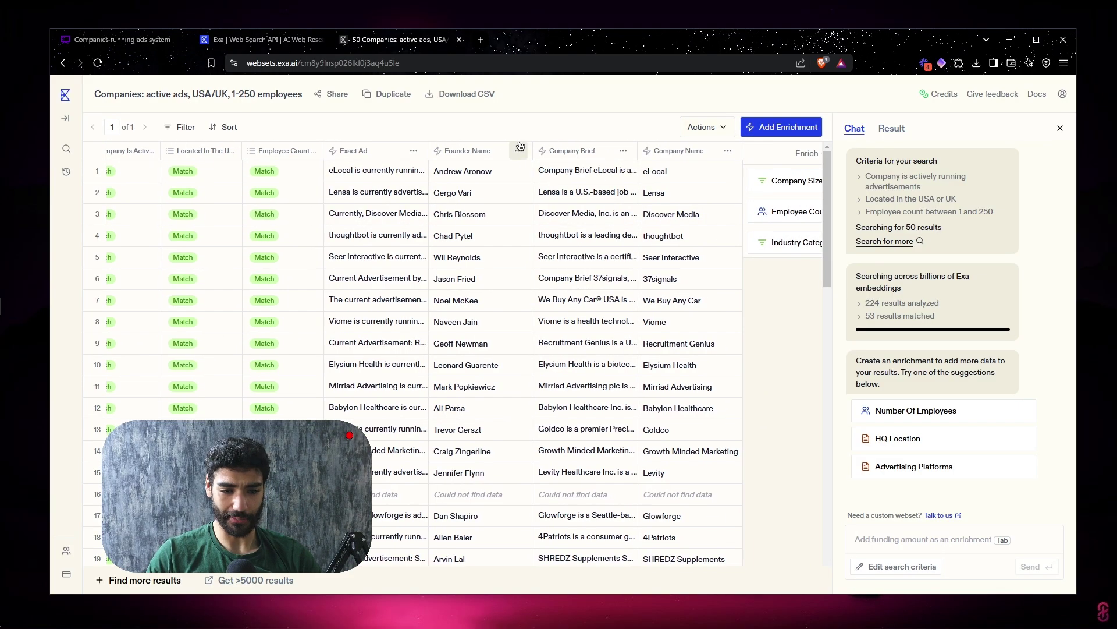
{"action": "scroll", "coordinate": [582, 169], "scroll_direction": "right", "scroll_amount": 1}
{"action": "left_click", "coordinate": [627, 180]}
{"action": "scroll", "coordinate": [627, 180], "scroll_direction": "right", "scroll_amount": 1}
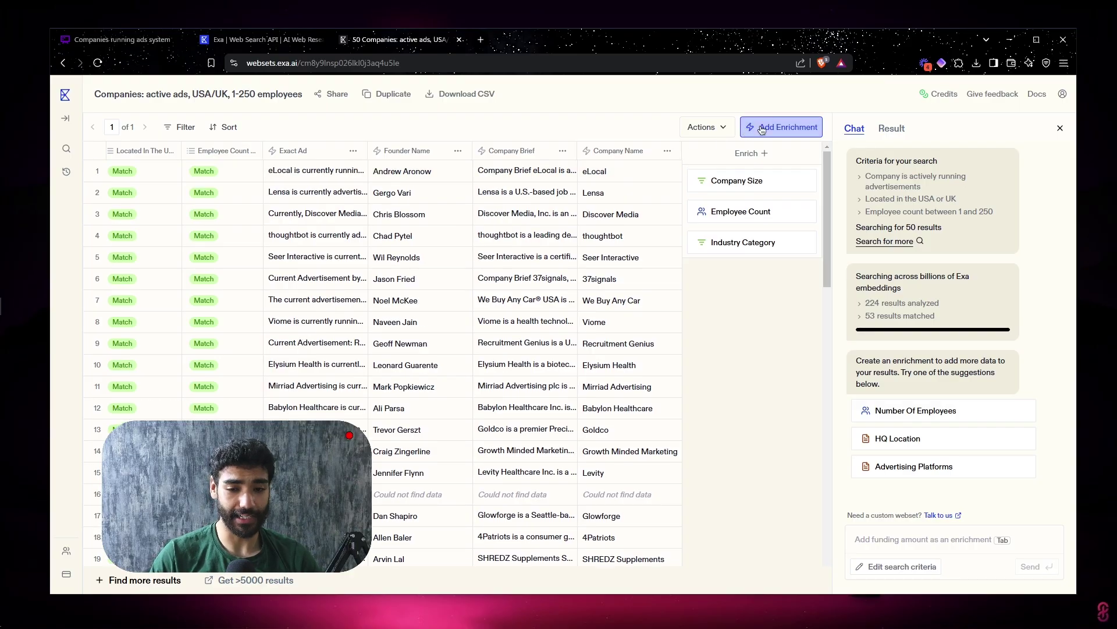
{"action": "left_click", "coordinate": [777, 128]}
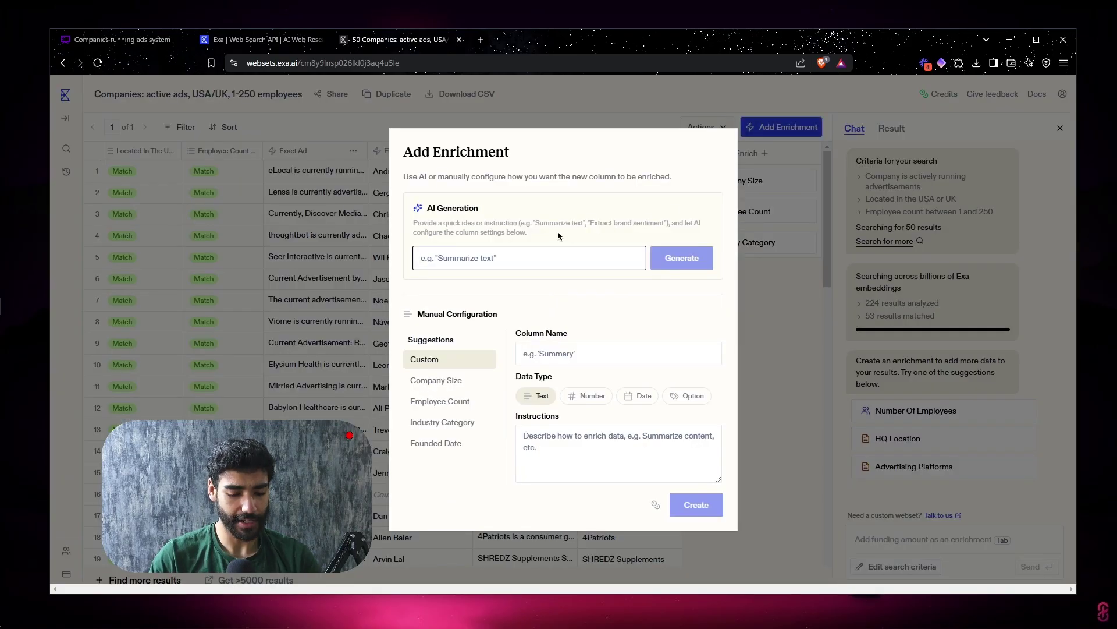
Step: Generate enrichment column settings from a 'Main ideal client' prompt
{"action": "type", "text": "Ide"}
{"action": "key", "text": "BackSpace"}
{"action": "key", "text": "BackSpace"}
{"action": "key", "text": "BackSpace"}
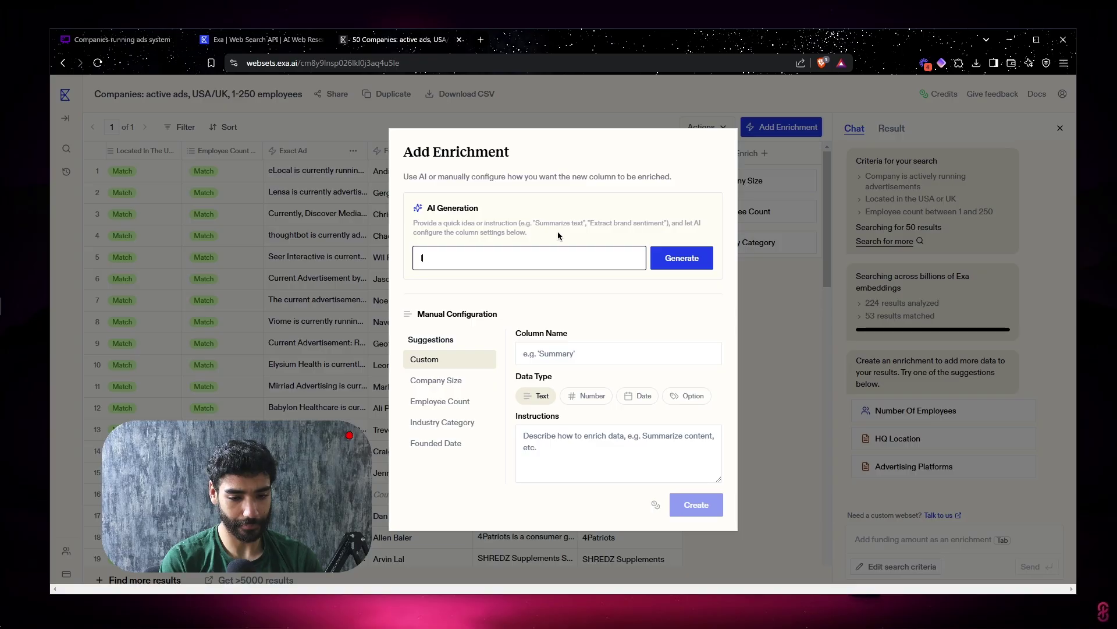
{"action": "type", "text": "Main ide"}
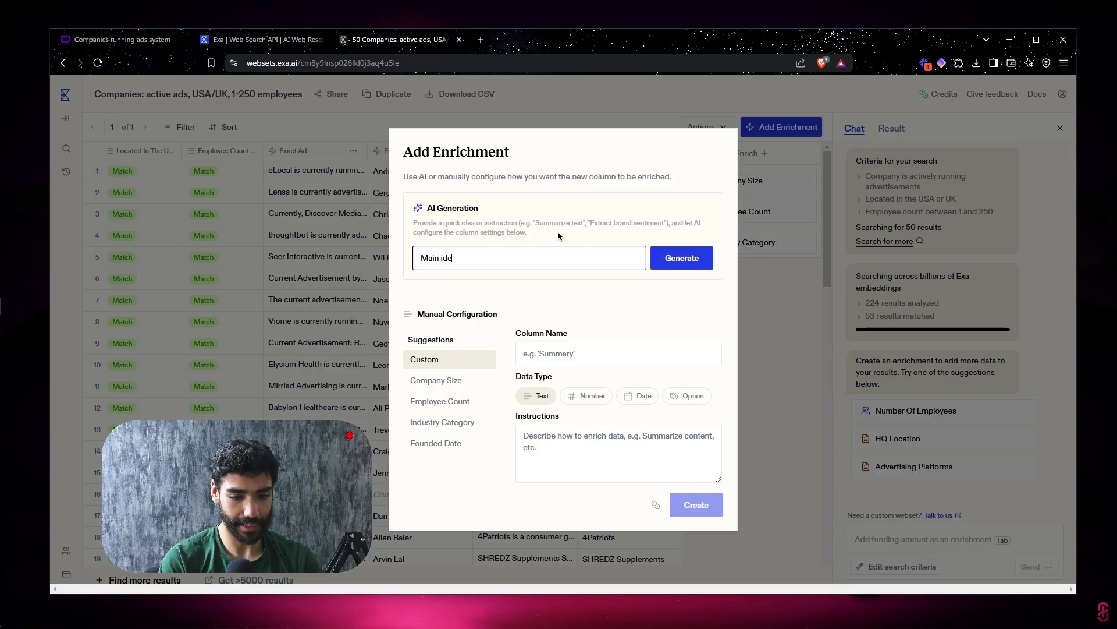
{"action": "type", "text": "al cleient"}
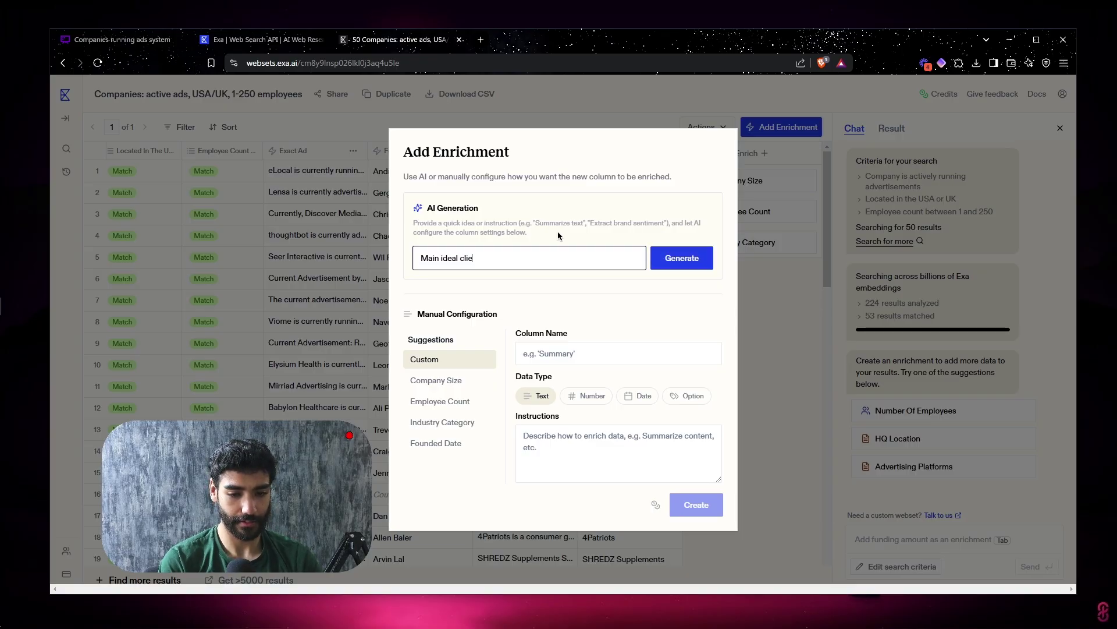
{"action": "key", "text": "Return"}
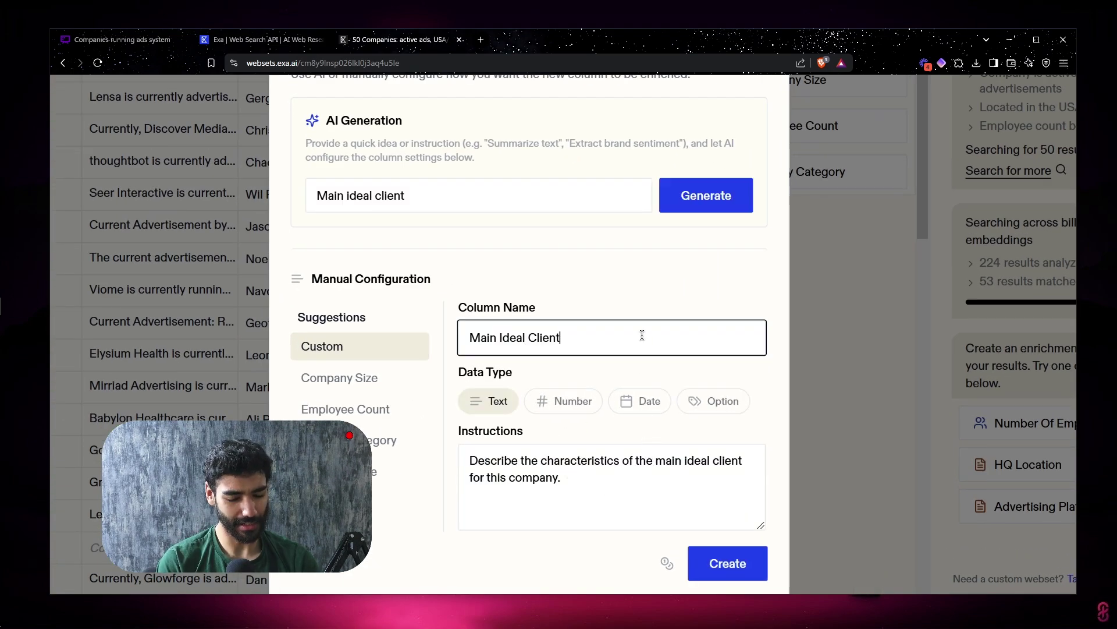
Step: Revise the prompt to 'exact main ideal client', regenerate the settings, and create the column
{"action": "scroll", "coordinate": [642, 335], "scroll_direction": "up", "scroll_amount": 1}
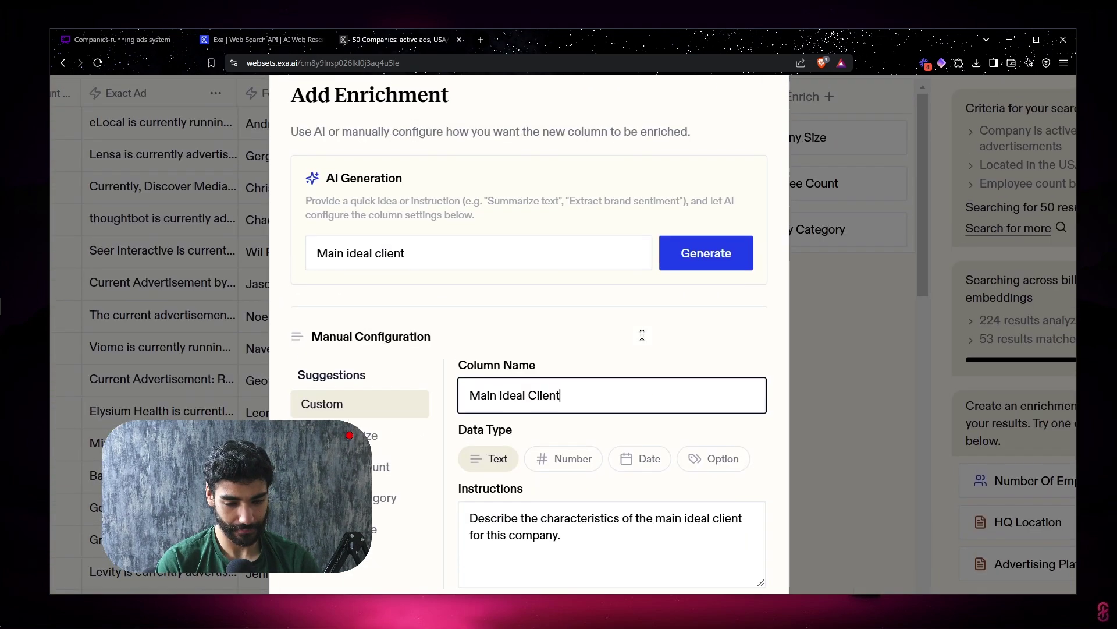
{"action": "triple_click", "coordinate": [427, 256]}
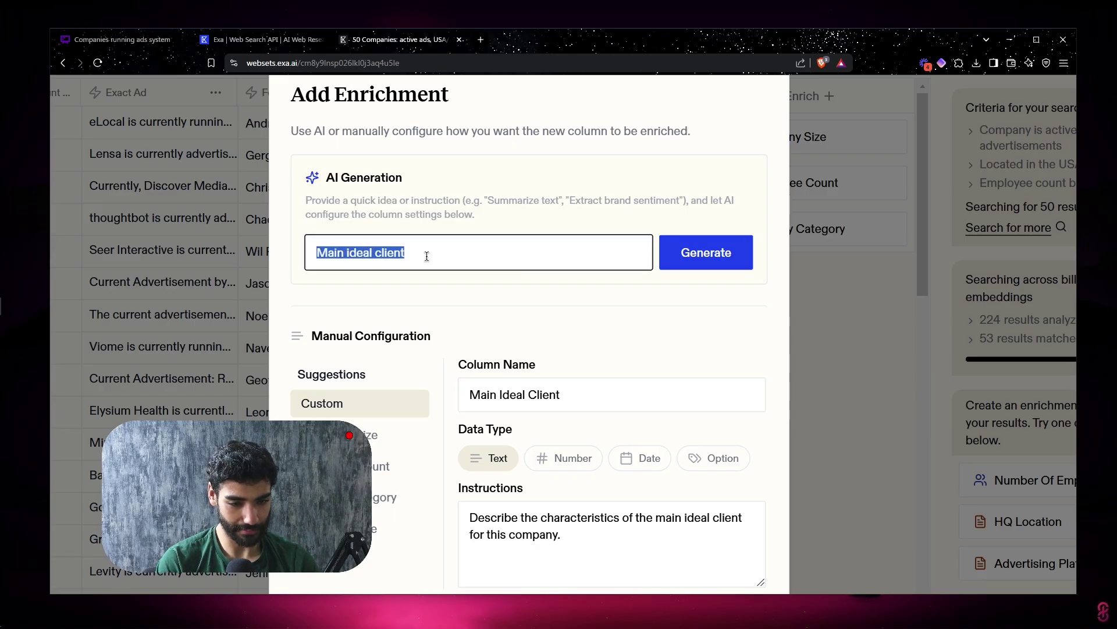
{"action": "type", "text": "exact main"}
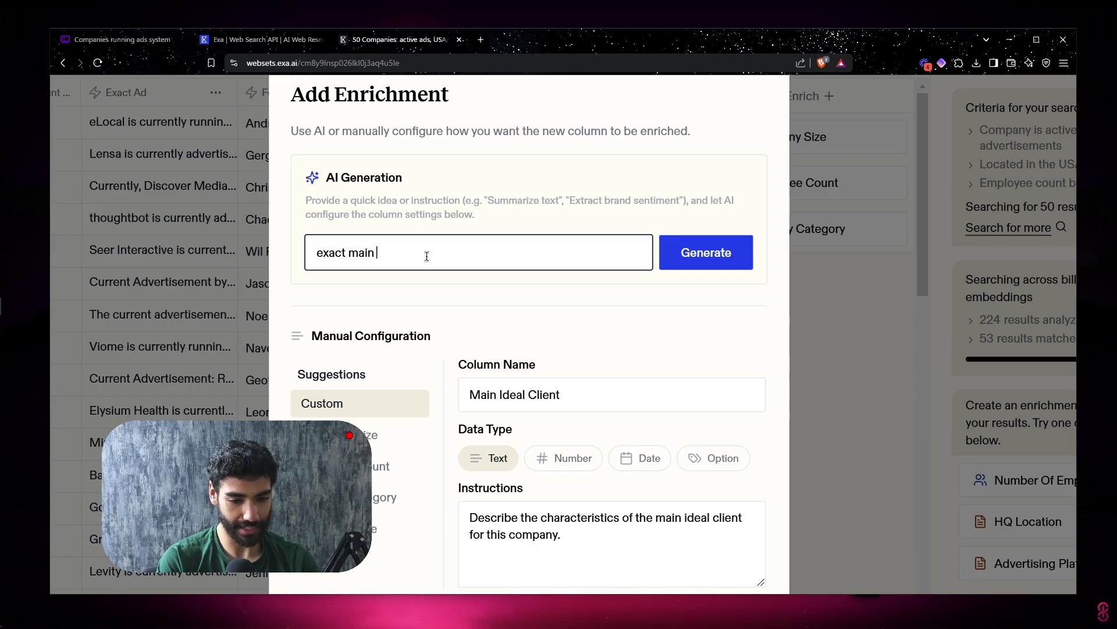
{"action": "type", "text": " ide"}
{"action": "key", "text": "BackSpace"}
{"action": "type", "text": "deal clien"}
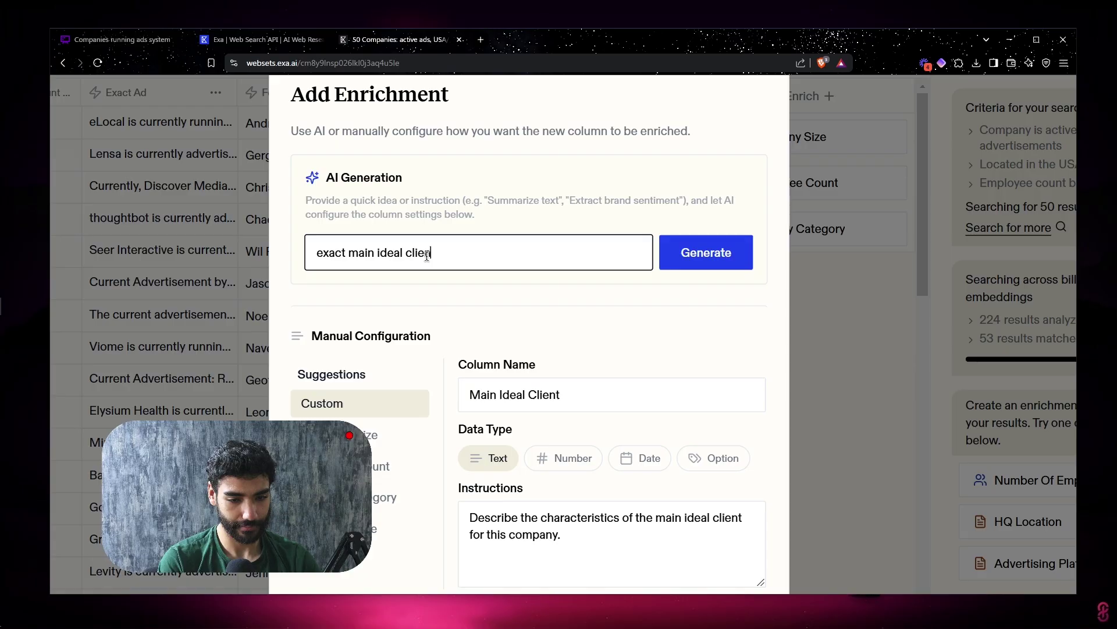
{"action": "type", "text": "t"}
{"action": "key", "text": "Return"}
{"action": "scroll", "coordinate": [531, 377], "scroll_direction": "down", "scroll_amount": 1}
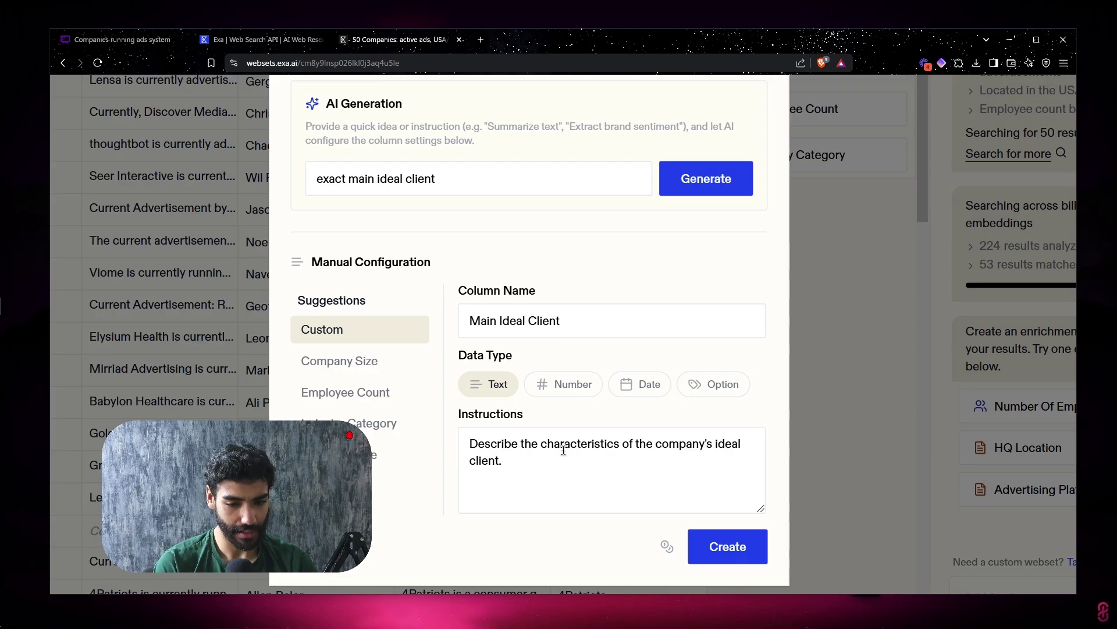
{"action": "scroll", "coordinate": [563, 450], "scroll_direction": "up", "scroll_amount": 2}
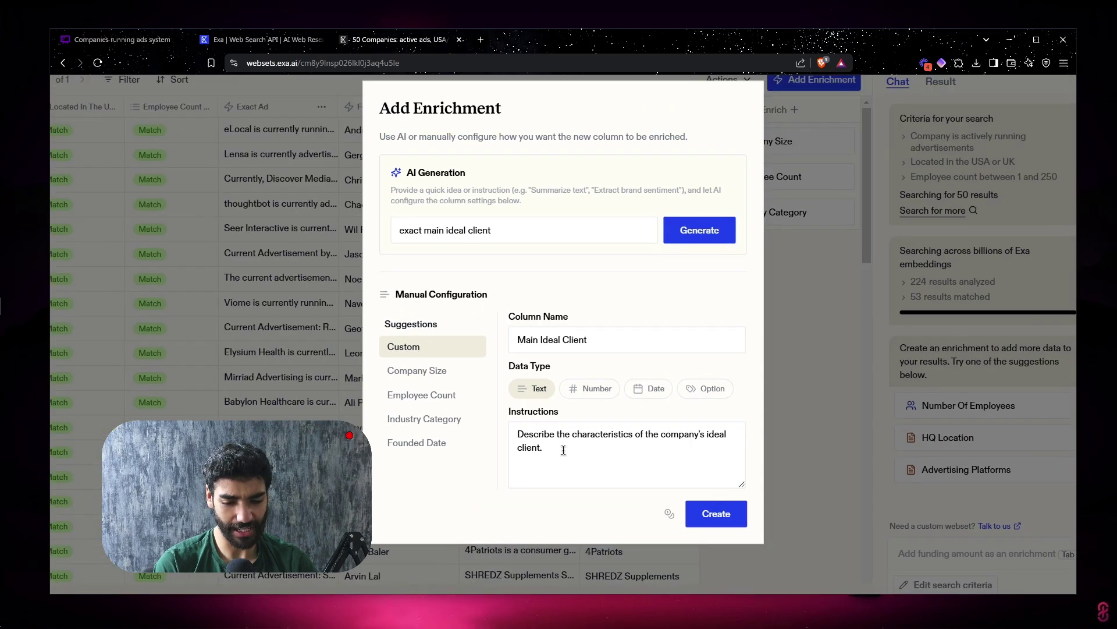
{"action": "left_click", "coordinate": [717, 521]}
{"action": "scroll", "coordinate": [529, 341], "scroll_direction": "down", "scroll_amount": 2}
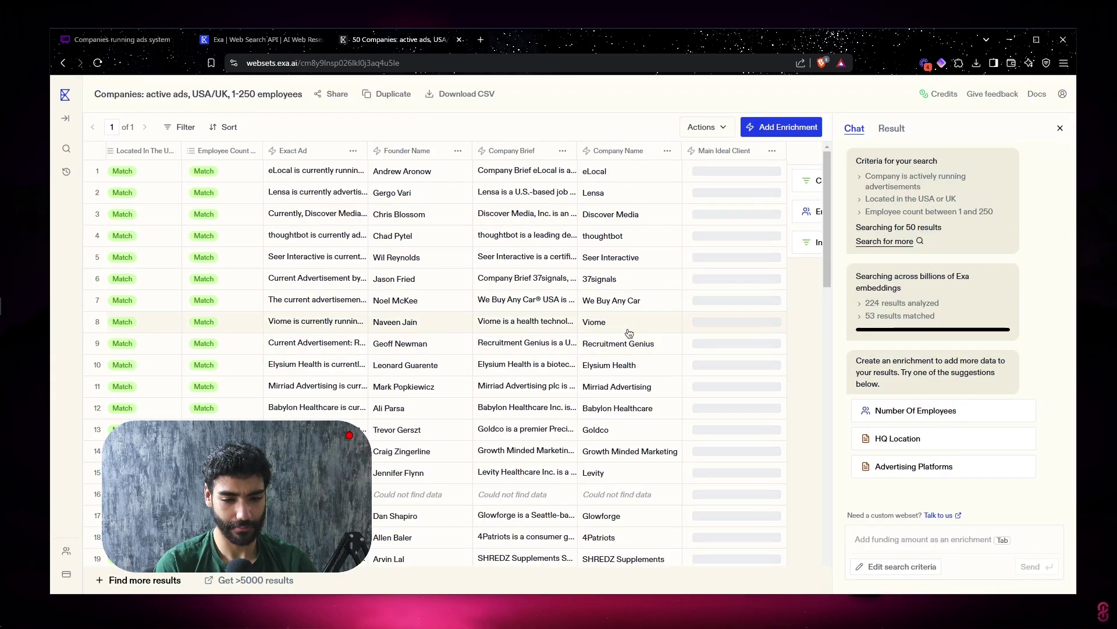
{"action": "scroll", "coordinate": [629, 333], "scroll_direction": "right", "scroll_amount": 2}
{"action": "scroll", "coordinate": [629, 333], "scroll_direction": "left", "scroll_amount": 1}
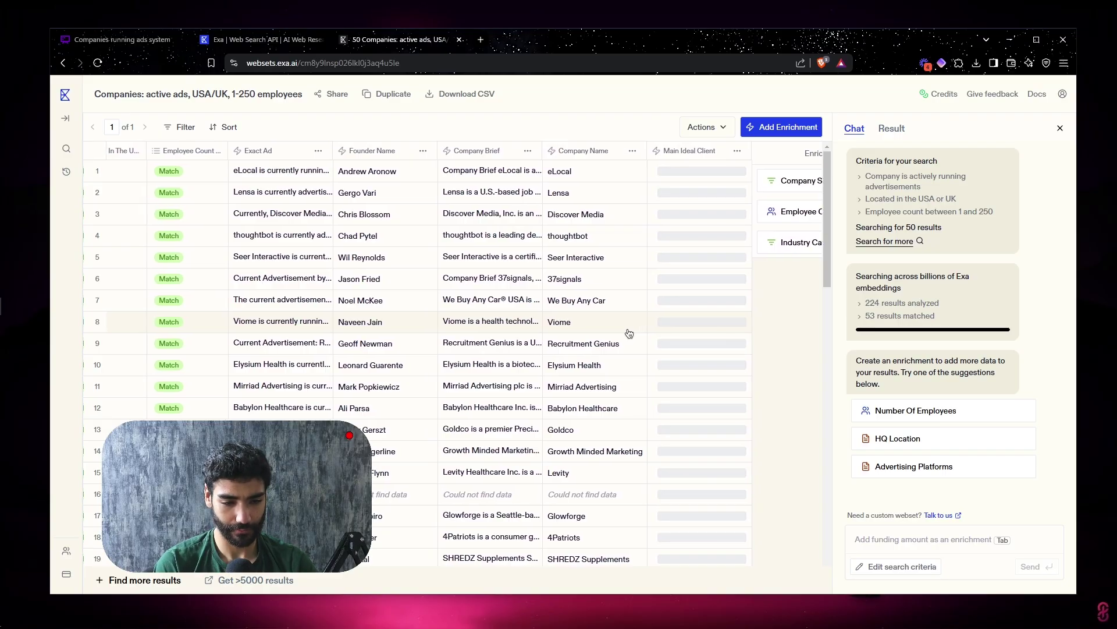
{"action": "scroll", "coordinate": [629, 333], "scroll_direction": "left", "scroll_amount": 1}
{"action": "scroll", "coordinate": [629, 333], "scroll_direction": "right", "scroll_amount": 1}
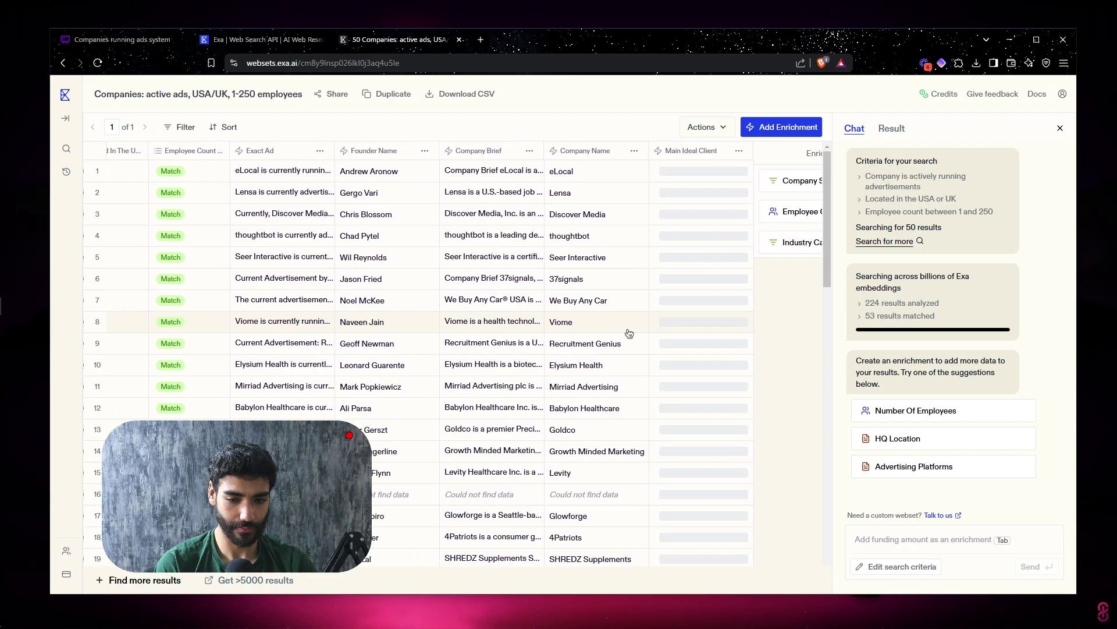
{"action": "scroll", "coordinate": [629, 333], "scroll_direction": "left", "scroll_amount": 3}
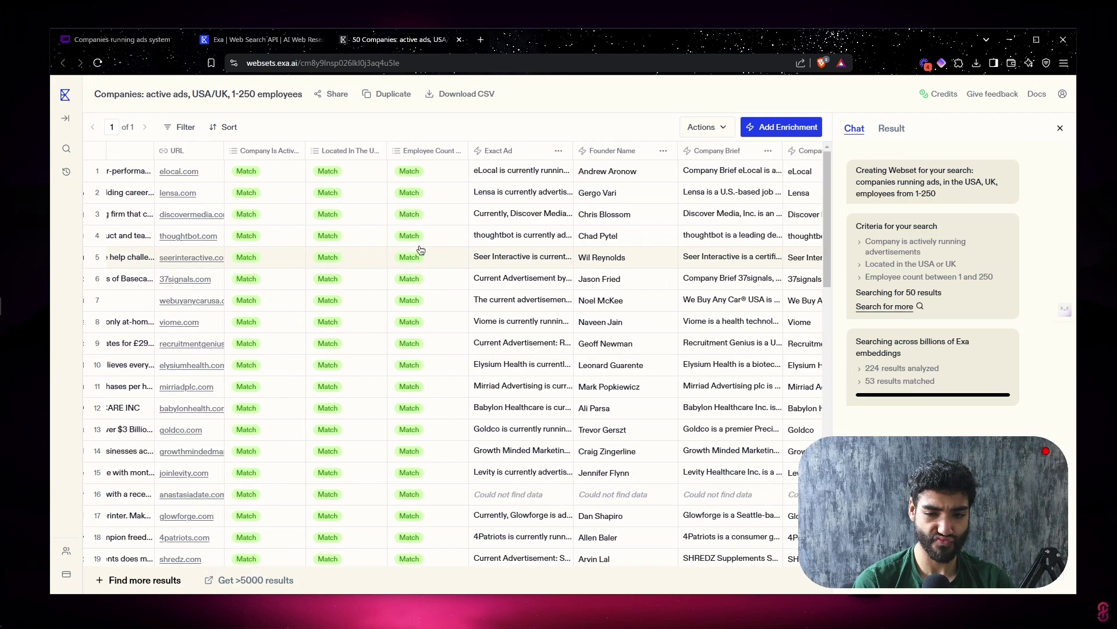
{"action": "scroll", "coordinate": [420, 250], "scroll_direction": "right", "scroll_amount": 2}
{"action": "scroll", "coordinate": [420, 250], "scroll_direction": "right", "scroll_amount": 5}
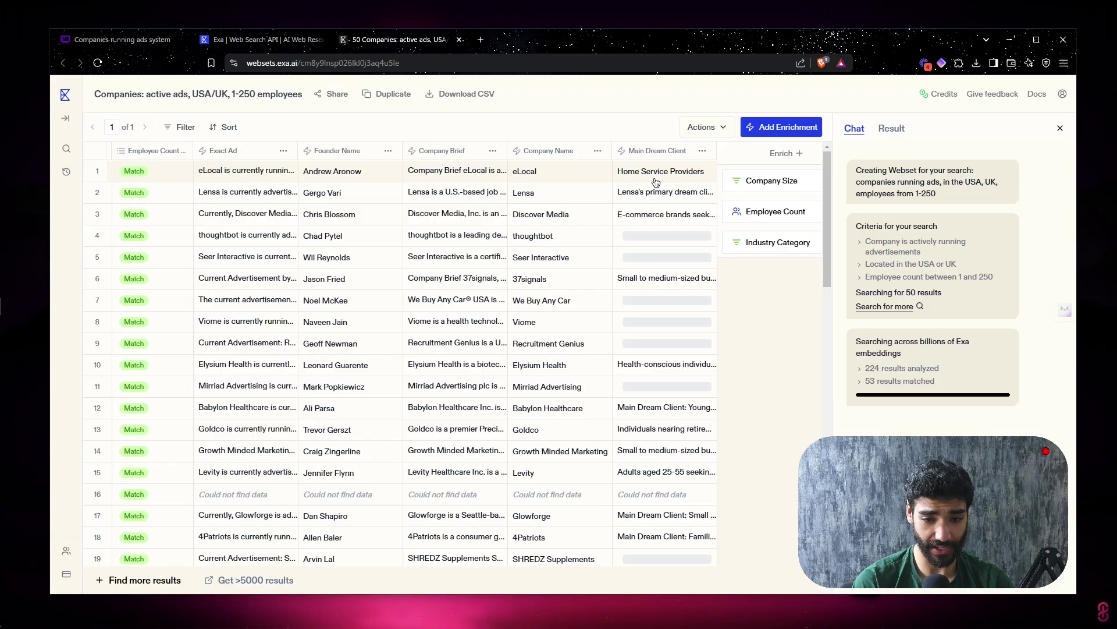
{"action": "mouse_move", "coordinate": [643, 199]}
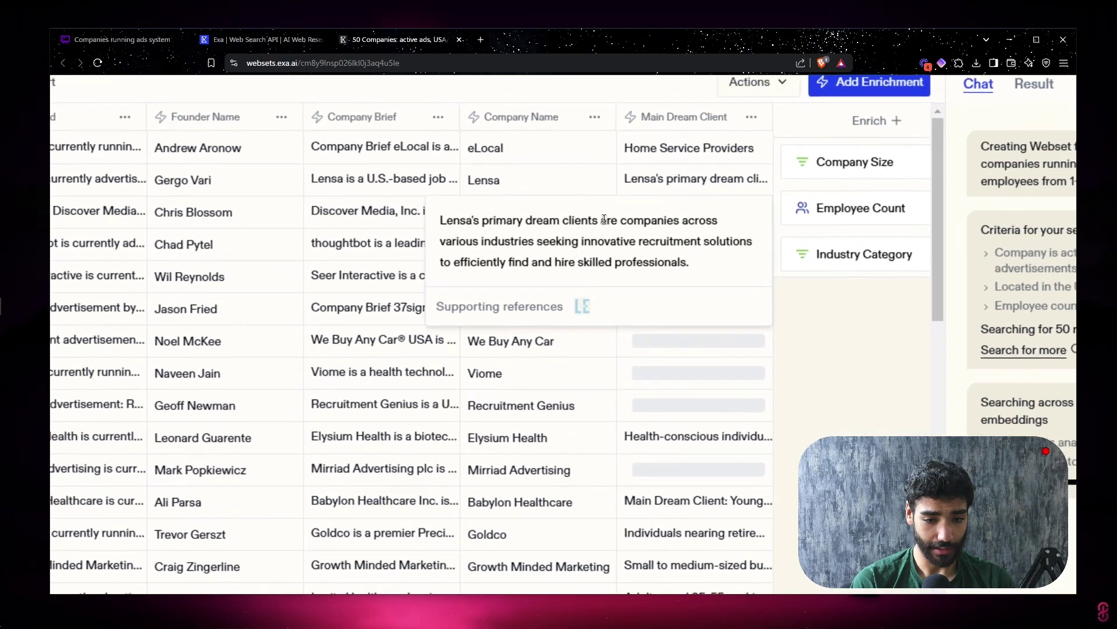
{"action": "scroll", "coordinate": [604, 219], "scroll_direction": "down", "scroll_amount": 1}
{"action": "scroll", "coordinate": [604, 220], "scroll_direction": "up", "scroll_amount": 2}
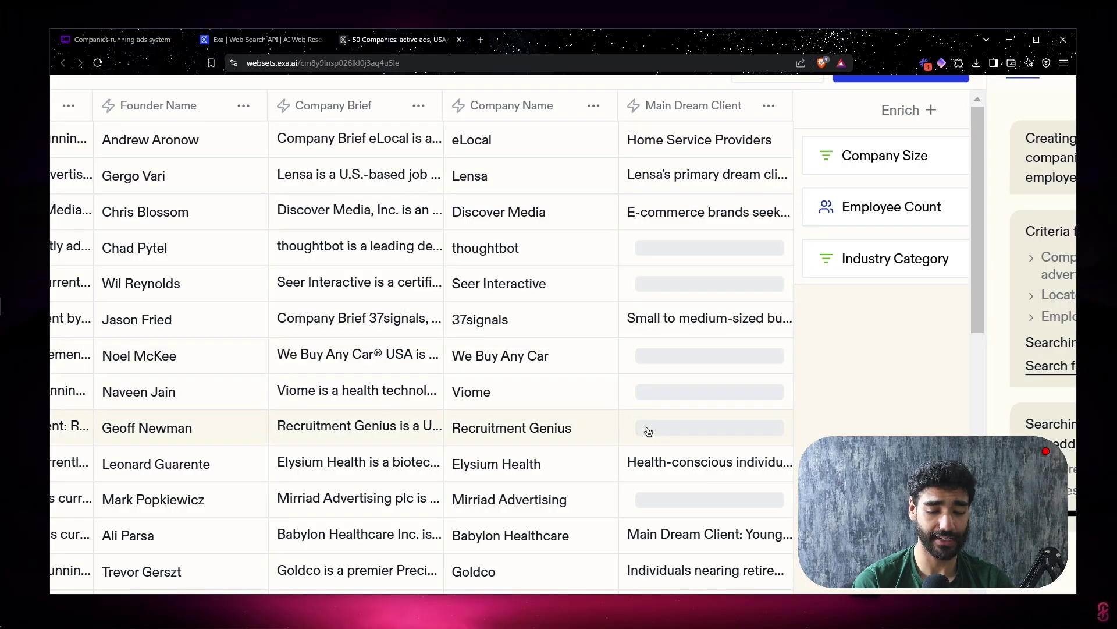
{"action": "scroll", "coordinate": [651, 407], "scroll_direction": "down", "scroll_amount": 3}
{"action": "mouse_move", "coordinate": [667, 369]}
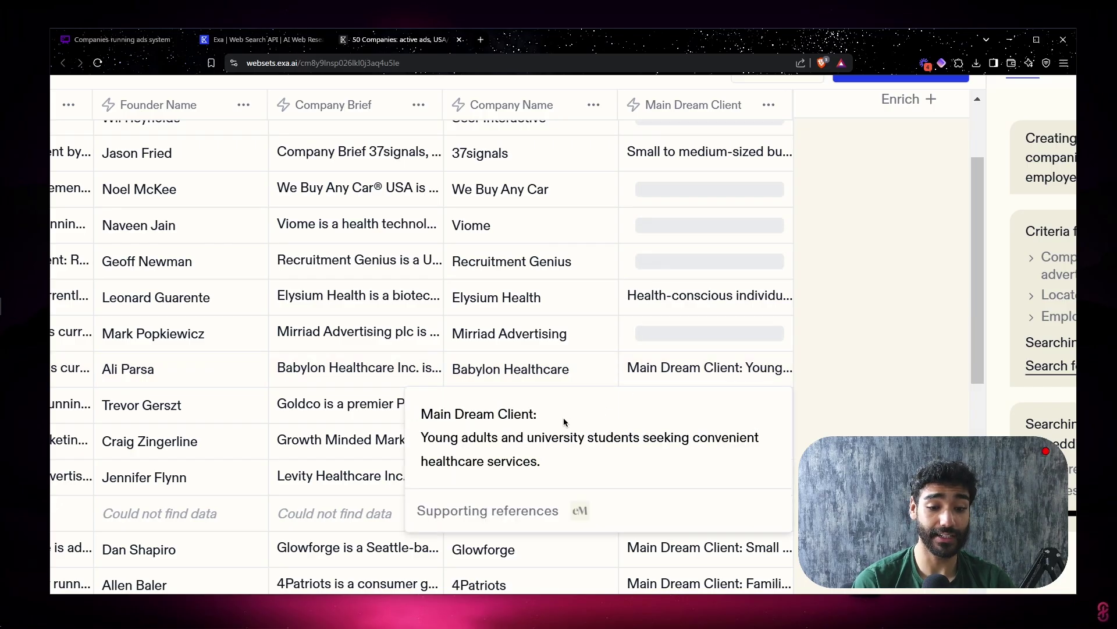
{"action": "scroll", "coordinate": [564, 423], "scroll_direction": "down", "scroll_amount": 3}
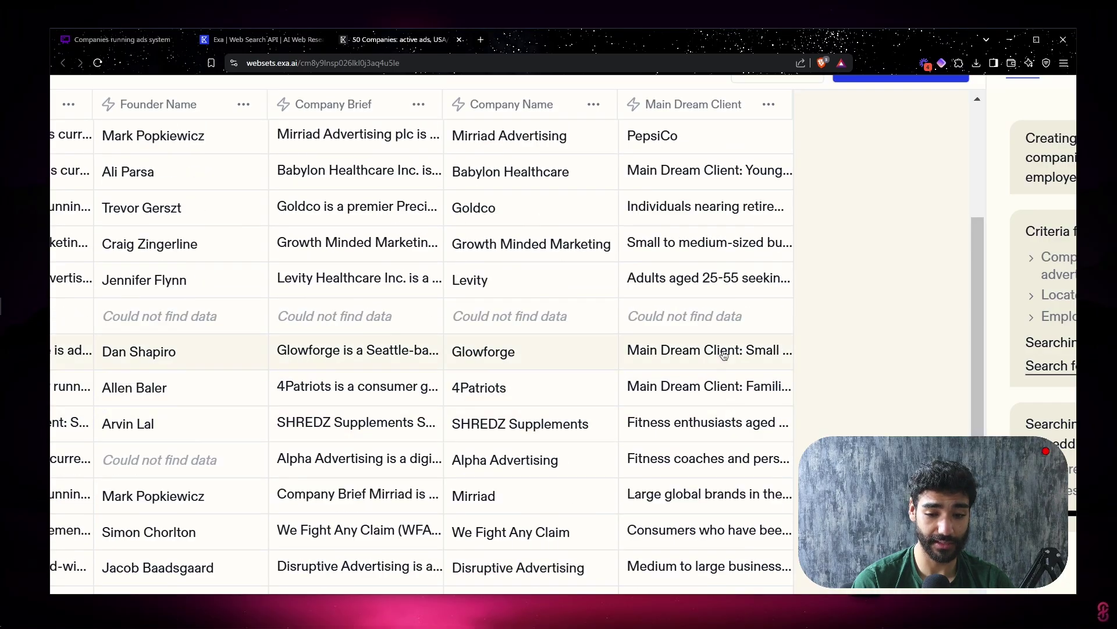
{"action": "mouse_move", "coordinate": [724, 352]}
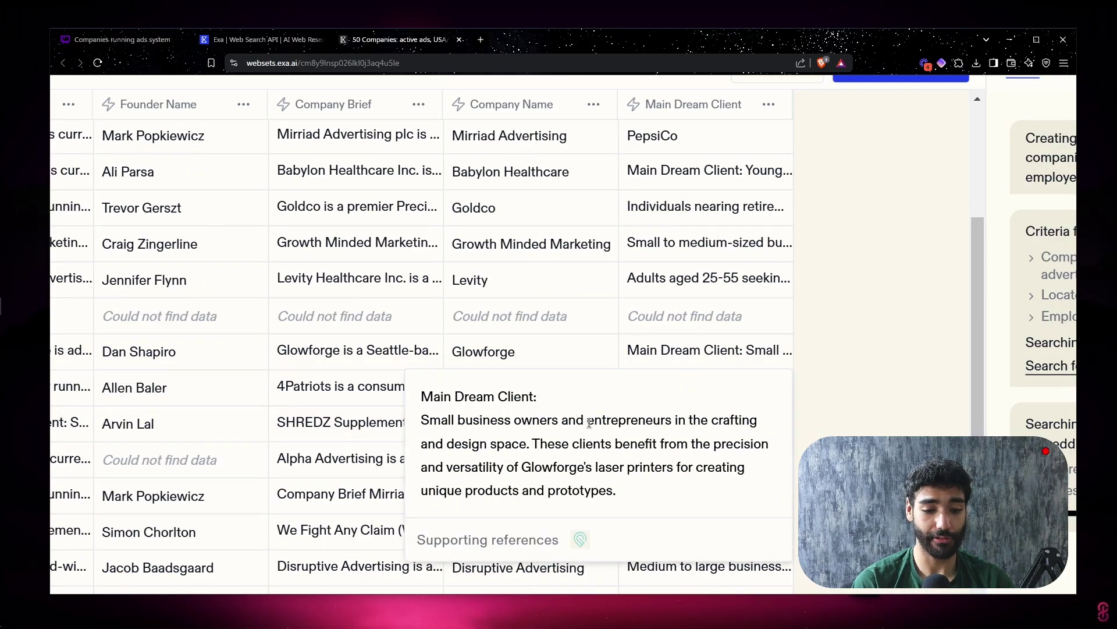
{"action": "scroll", "coordinate": [592, 427], "scroll_direction": "down", "scroll_amount": 1}
{"action": "scroll", "coordinate": [592, 427], "scroll_direction": "down", "scroll_amount": 5}
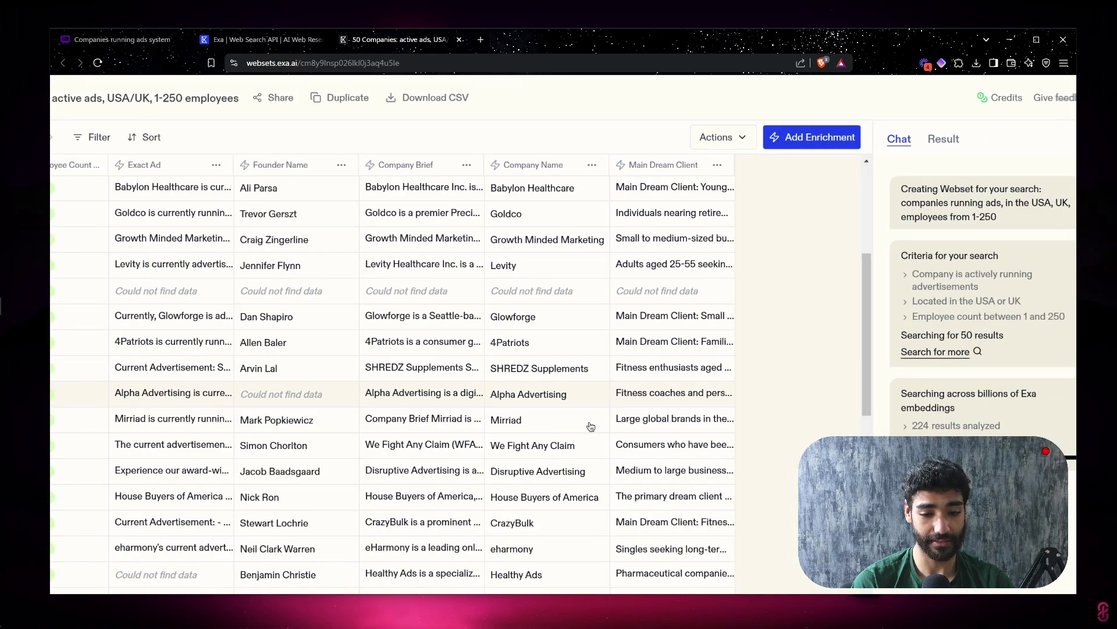
{"action": "scroll", "coordinate": [591, 426], "scroll_direction": "down", "scroll_amount": 2}
{"action": "scroll", "coordinate": [591, 427], "scroll_direction": "down", "scroll_amount": 8}
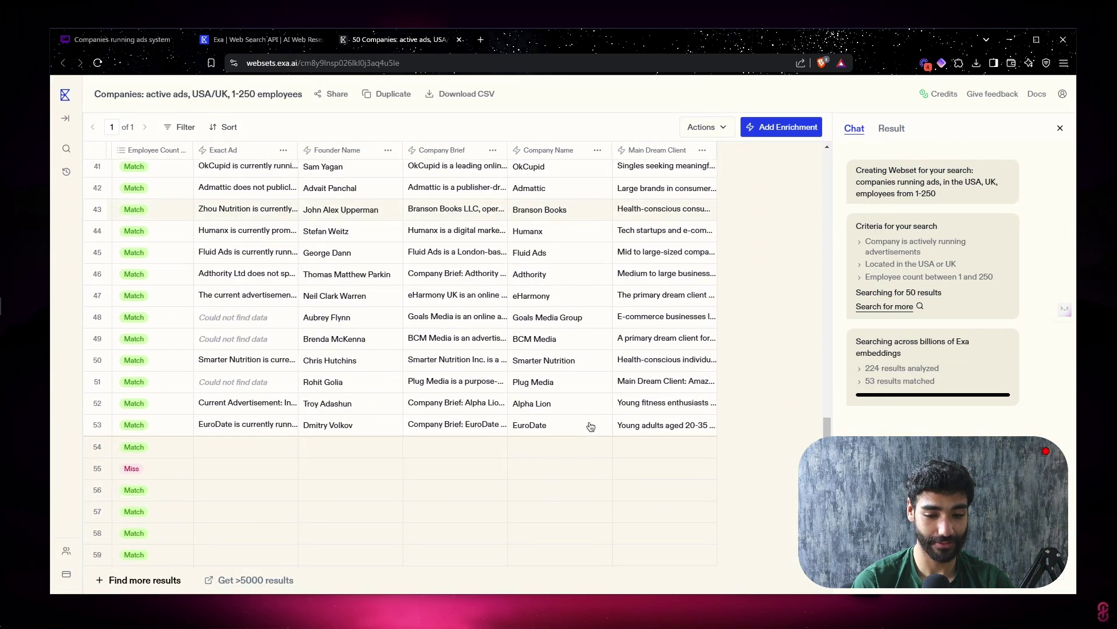
{"action": "scroll", "coordinate": [592, 427], "scroll_direction": "up", "scroll_amount": 15}
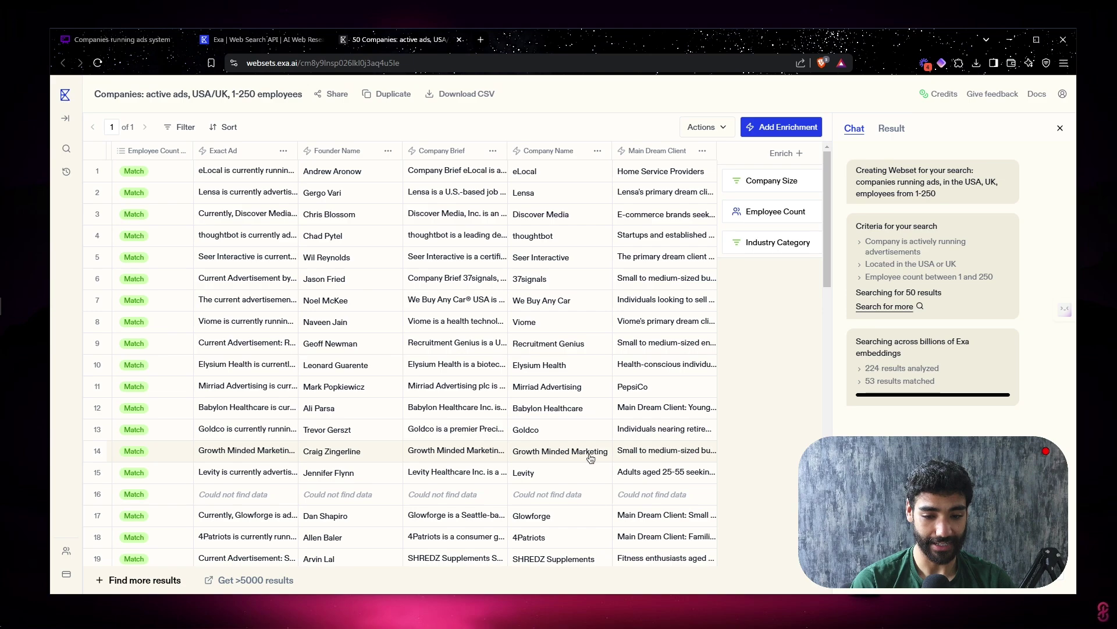
{"action": "scroll", "coordinate": [590, 458], "scroll_direction": "left", "scroll_amount": 5}
{"action": "left_click", "coordinate": [616, 417]}
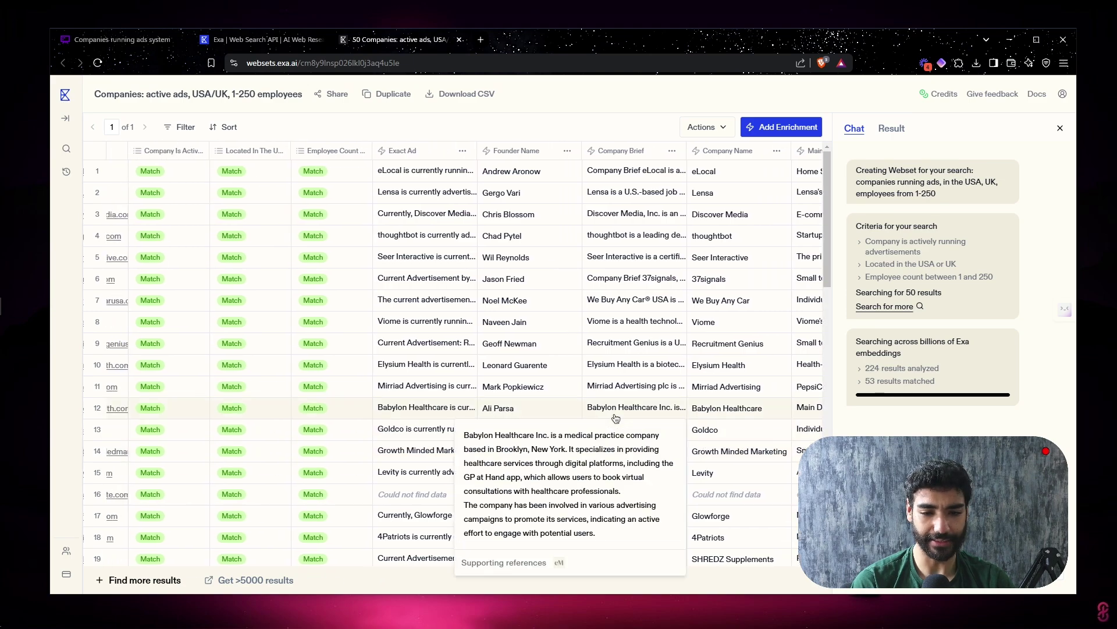
{"action": "left_click", "coordinate": [620, 105]}
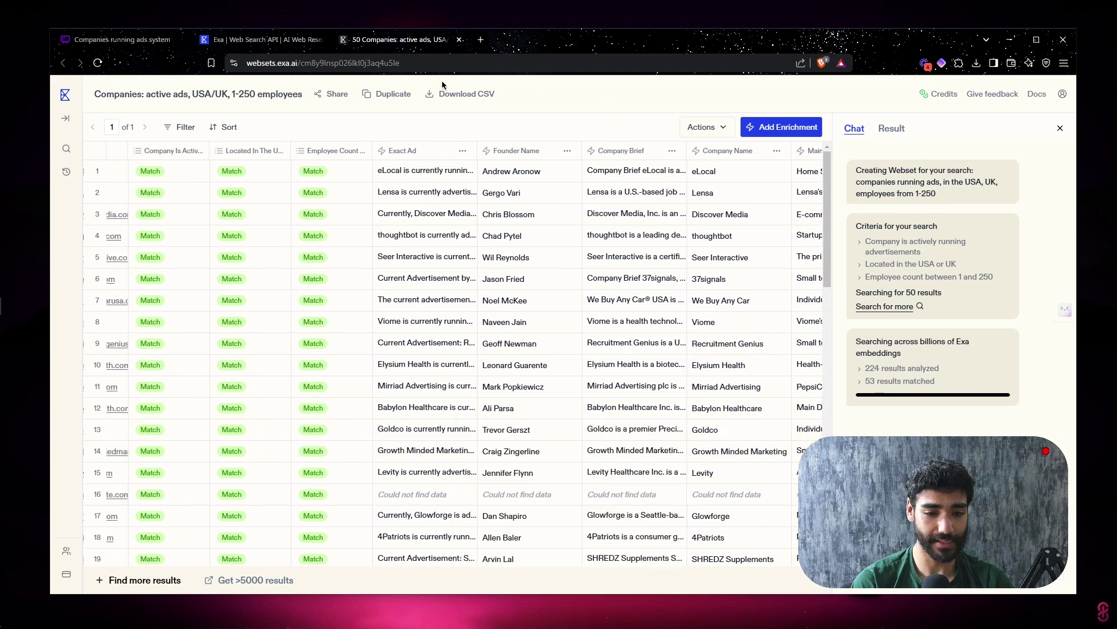
Step: Download the webset as a CSV file saved as 'EXA running ads'
{"action": "left_click", "coordinate": [476, 96]}
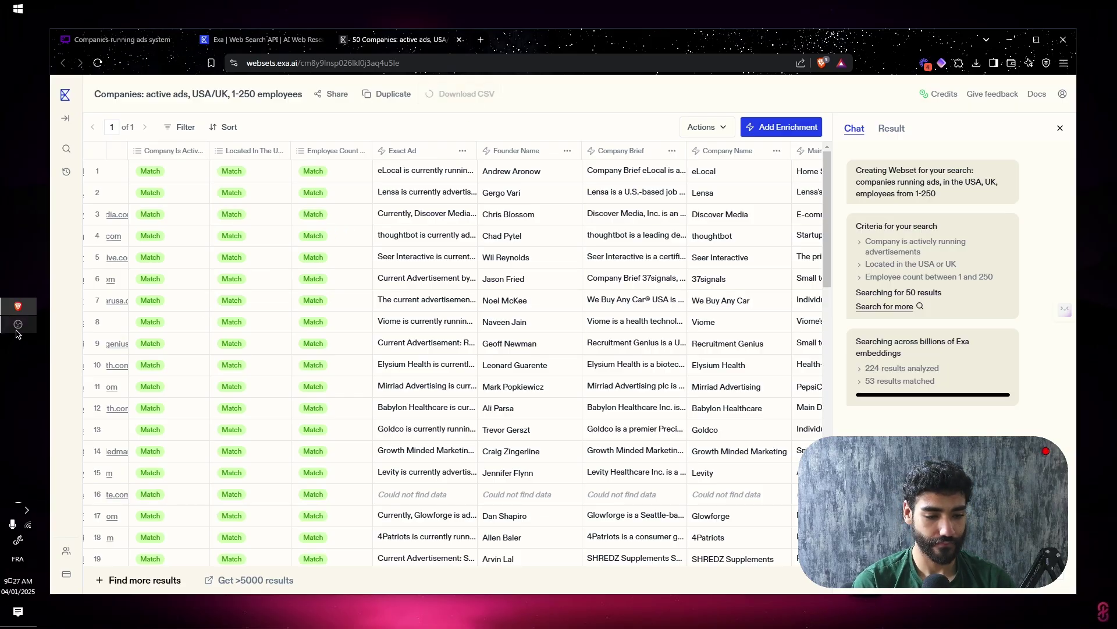
{"action": "left_click", "coordinate": [19, 326]}
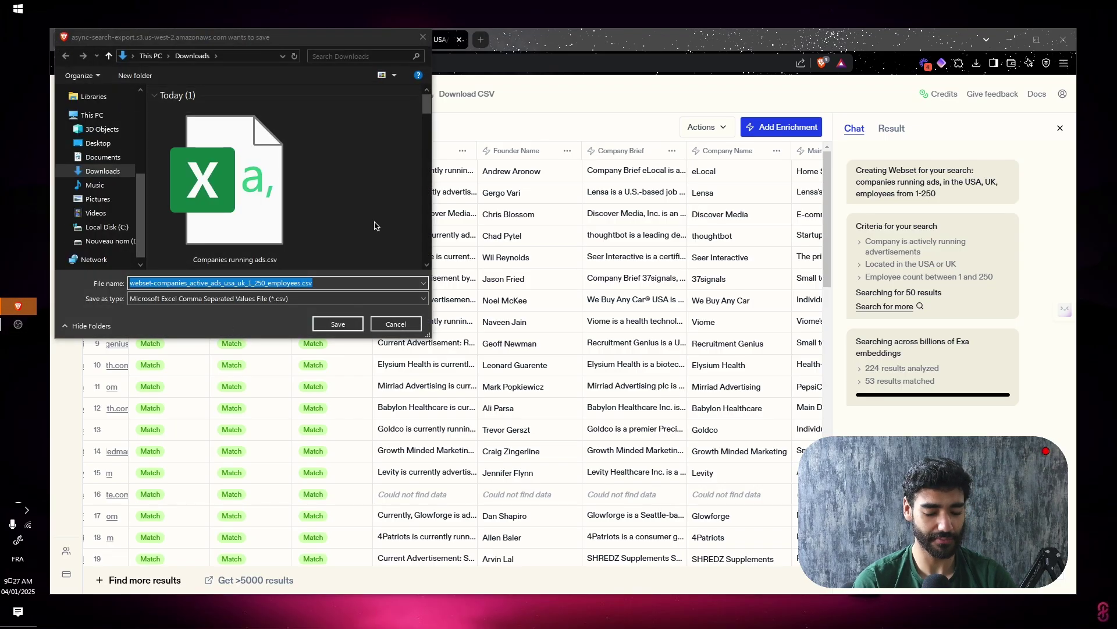
{"action": "left_click", "coordinate": [342, 282]}
{"action": "key", "text": "ctrl+a"}
{"action": "type", "text": "EX"}
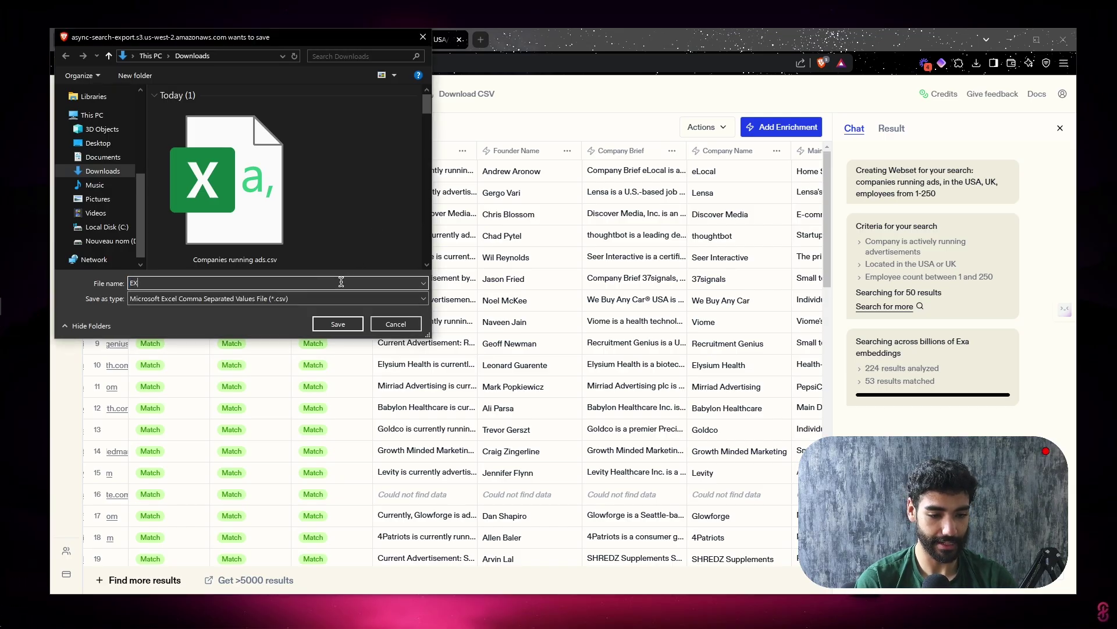
{"action": "type", "text": "A r"}
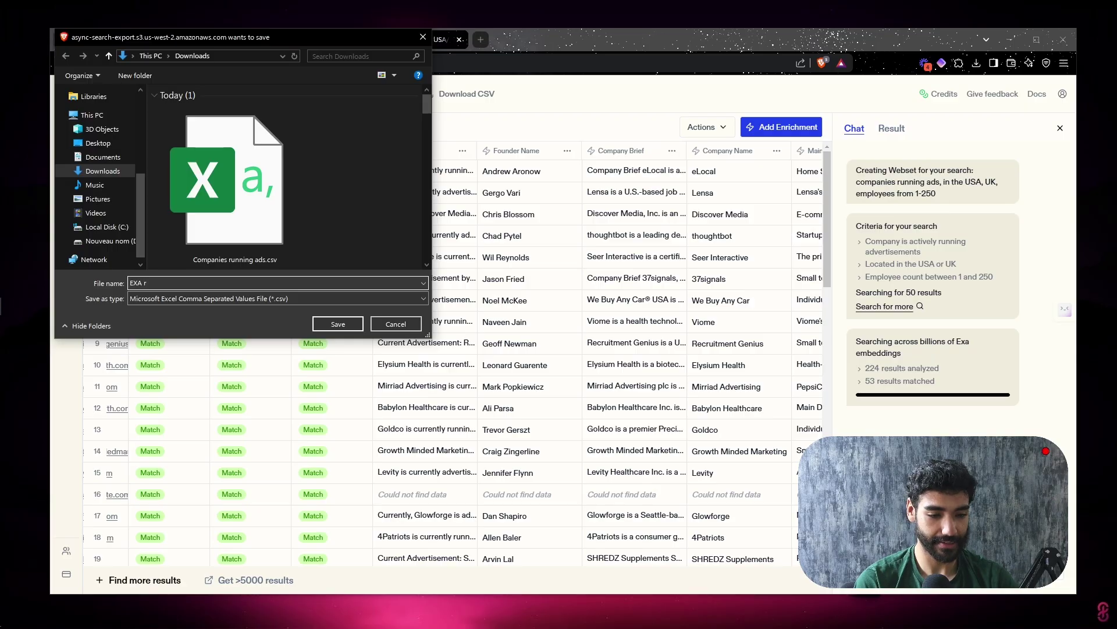
{"action": "type", "text": "unning a"}
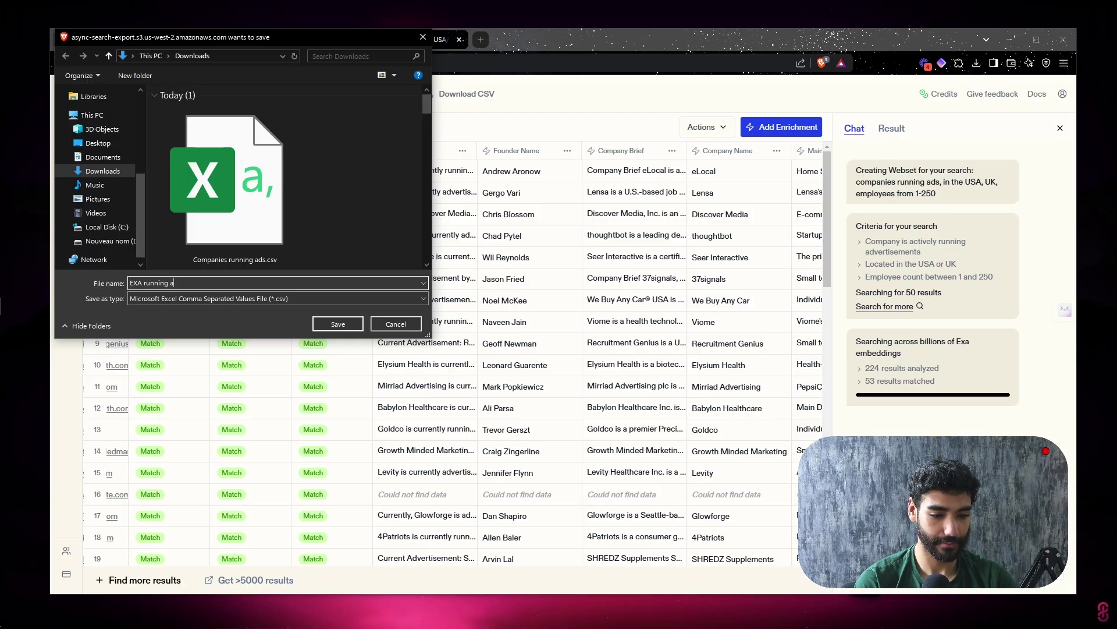
{"action": "type", "text": "ds"}
{"action": "key", "text": "Return"}
Step: Create a new blank Google spreadsheet in a new tab
{"action": "key", "text": "ctrl+t"}
{"action": "type", "text": "she"}
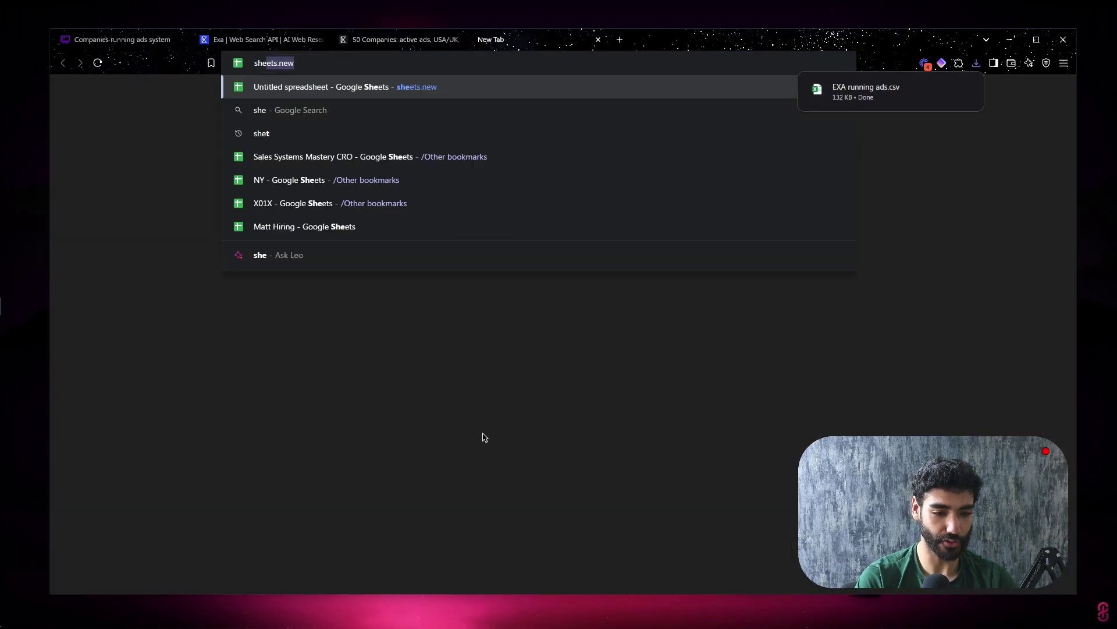
{"action": "key", "text": "Return"}
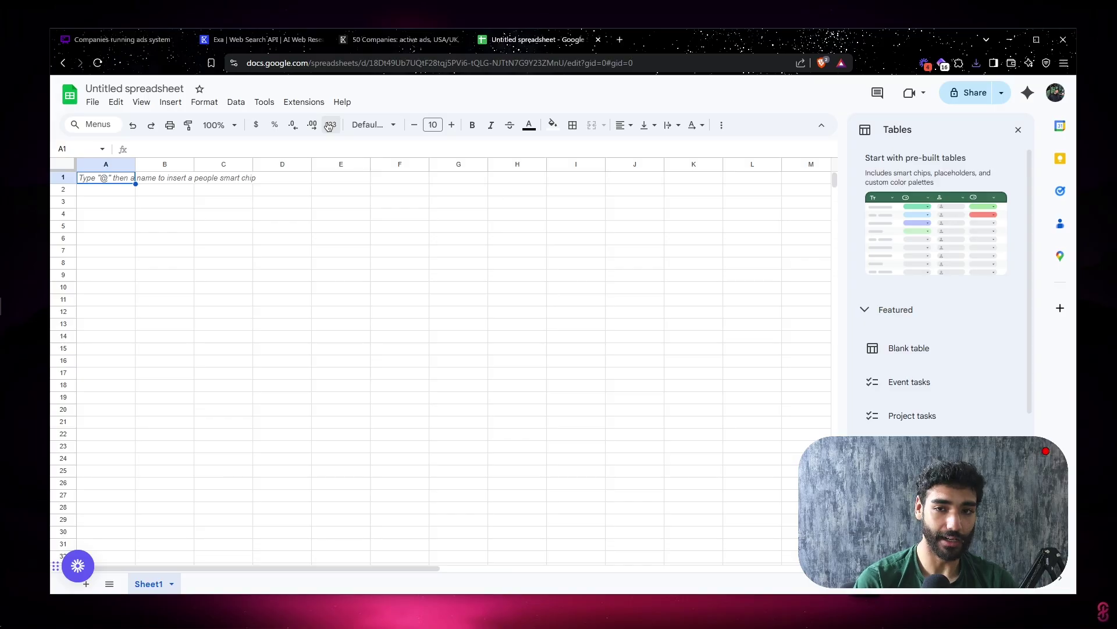
{"action": "key", "text": "ctrl+t"}
{"action": "type", "text": "docs.new"}
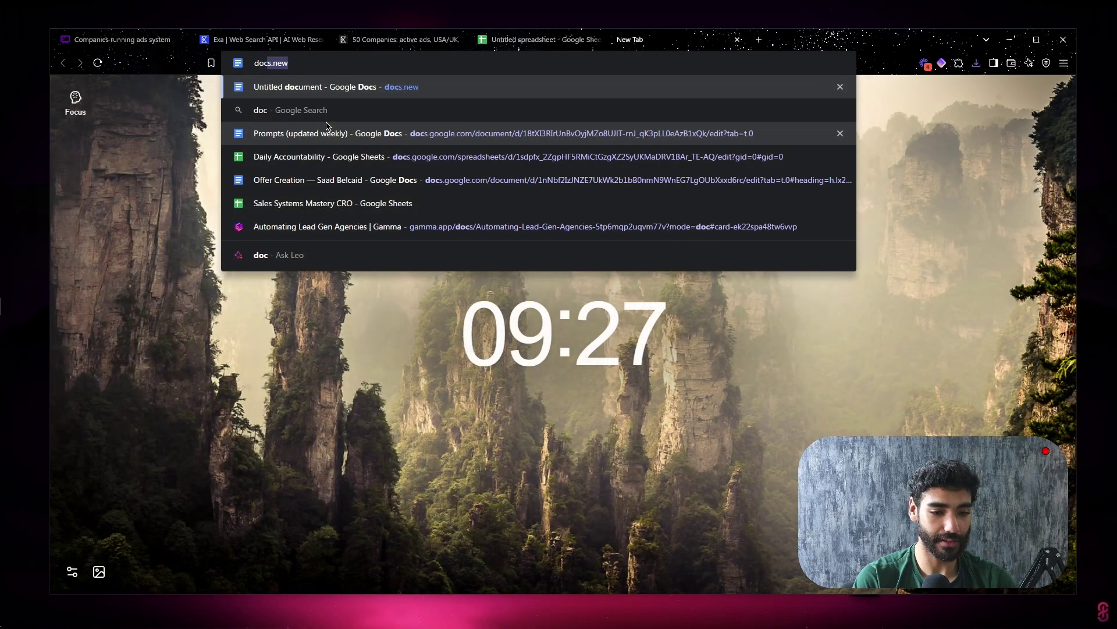
{"action": "key", "text": "Return"}
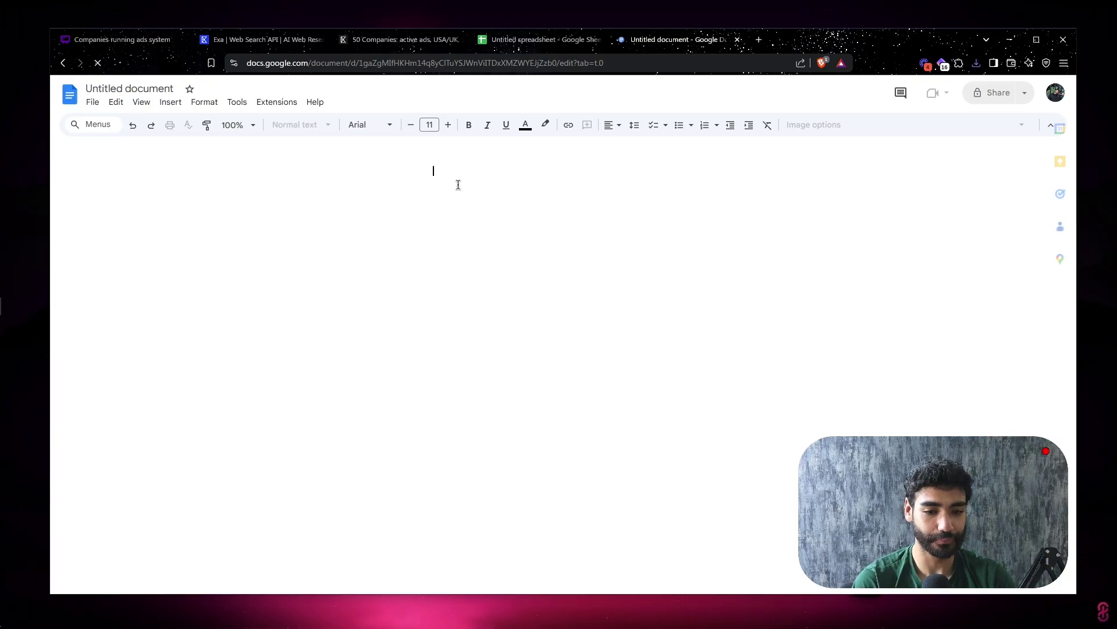
{"action": "key", "text": "ctrl+w"}
Step: Import EXA running ads.csv into the spreadsheet, appending it to the current sheet
{"action": "left_click", "coordinate": [93, 104]}
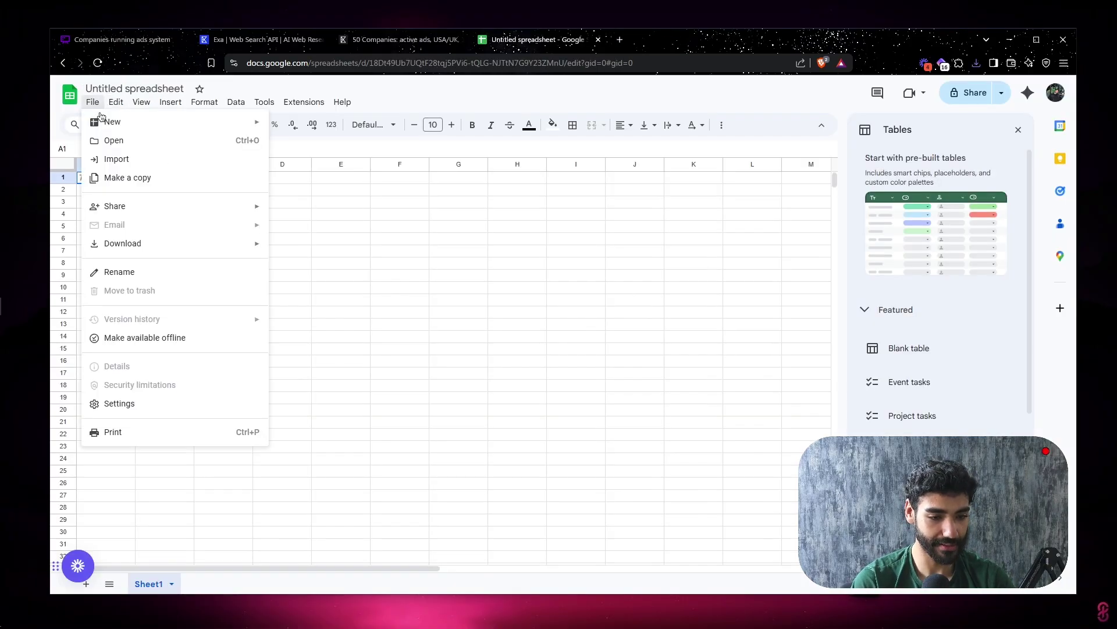
{"action": "left_click", "coordinate": [137, 158]}
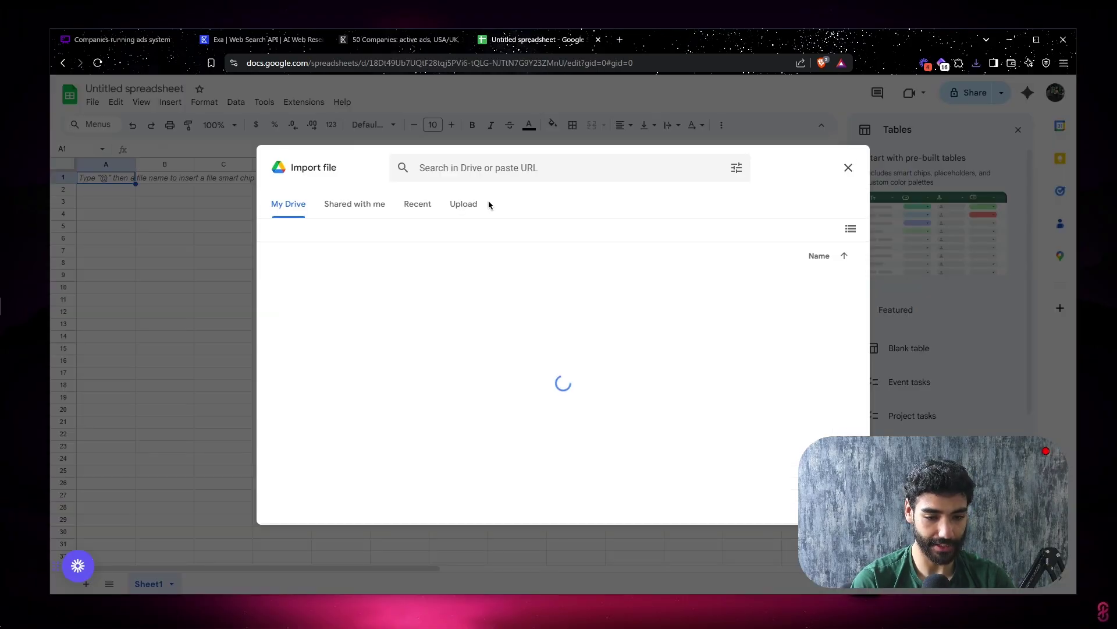
{"action": "left_click", "coordinate": [464, 203]}
{"action": "left_click", "coordinate": [981, 63]}
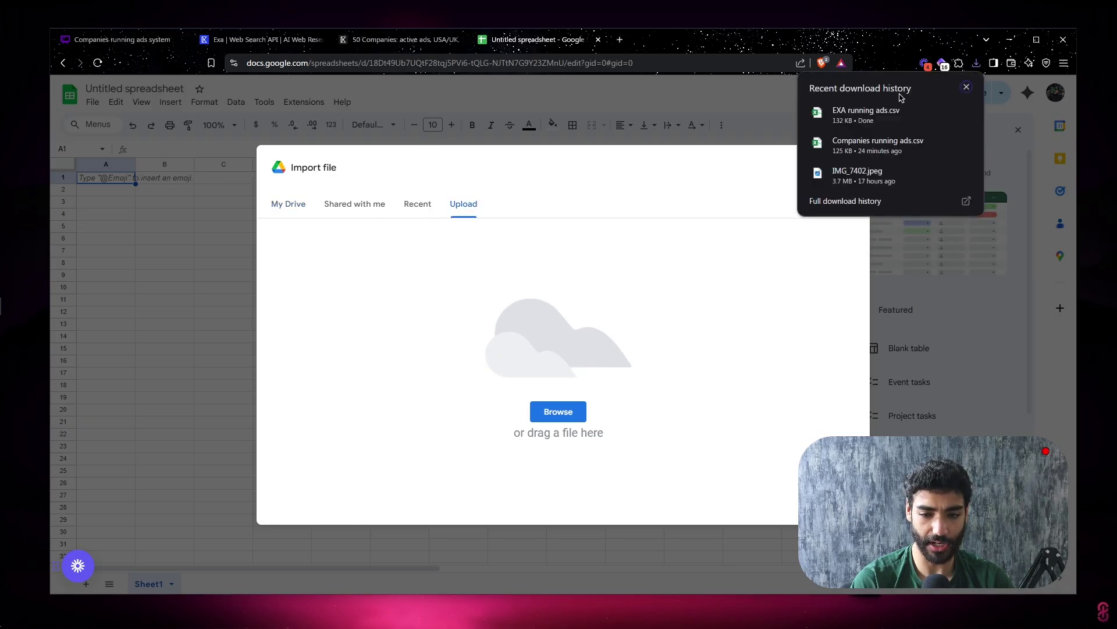
{"action": "left_click_drag", "start_coordinate": [891, 111], "coordinate": [569, 313]}
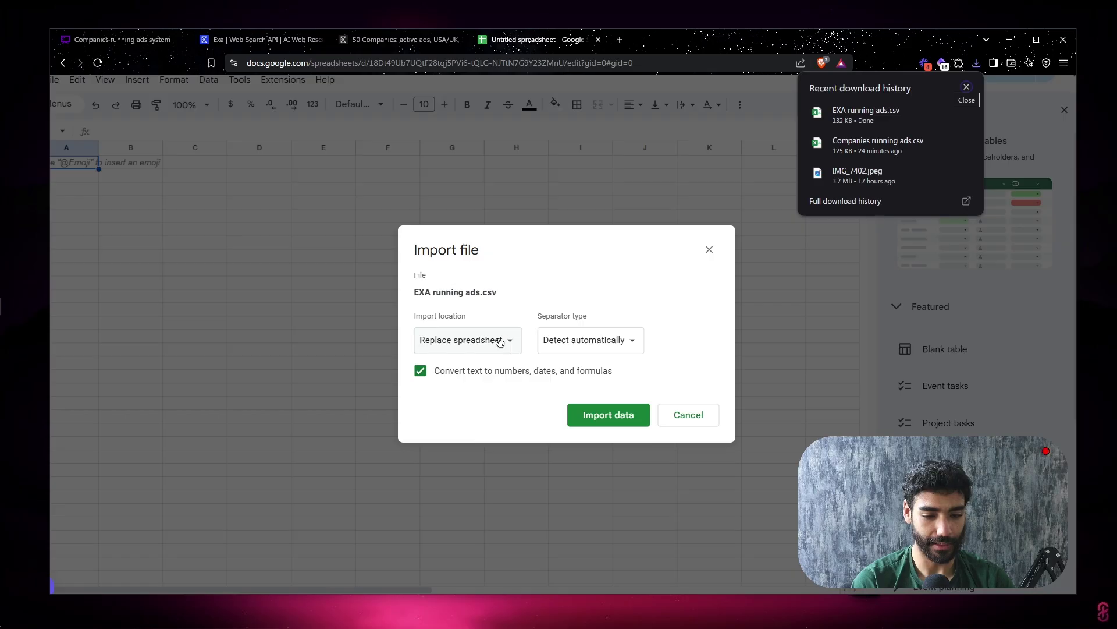
{"action": "left_click", "coordinate": [497, 341]}
{"action": "left_click", "coordinate": [485, 381]}
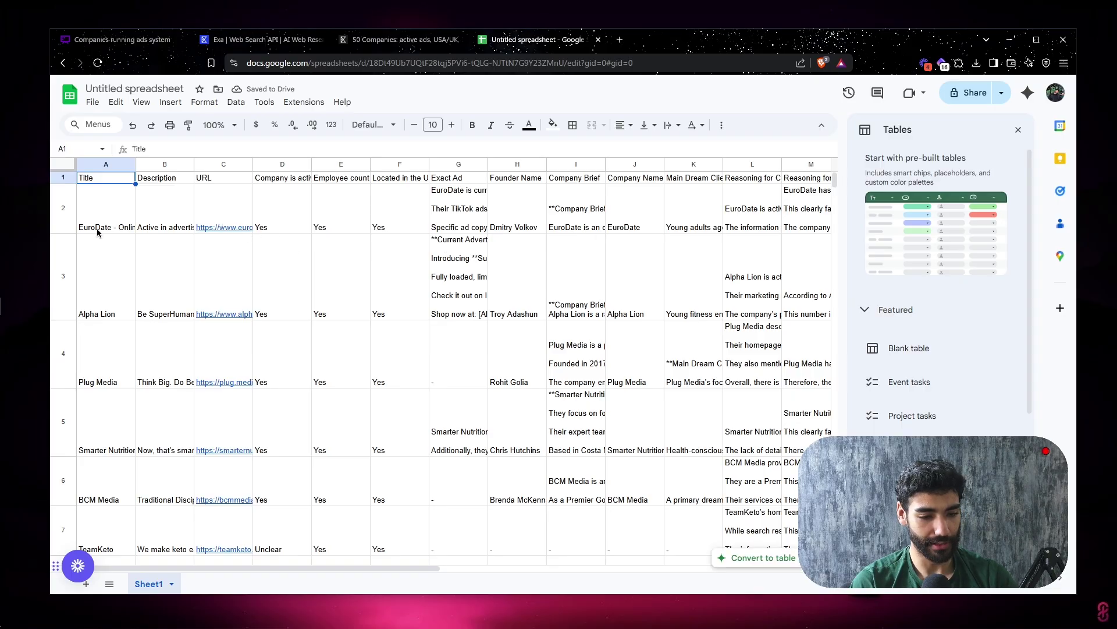
{"action": "left_click", "coordinate": [68, 210]}
Step: Resize all rows to a fixed height of 21 px
{"action": "key", "text": "ctrl+a"}
{"action": "right_click", "coordinate": [68, 211]}
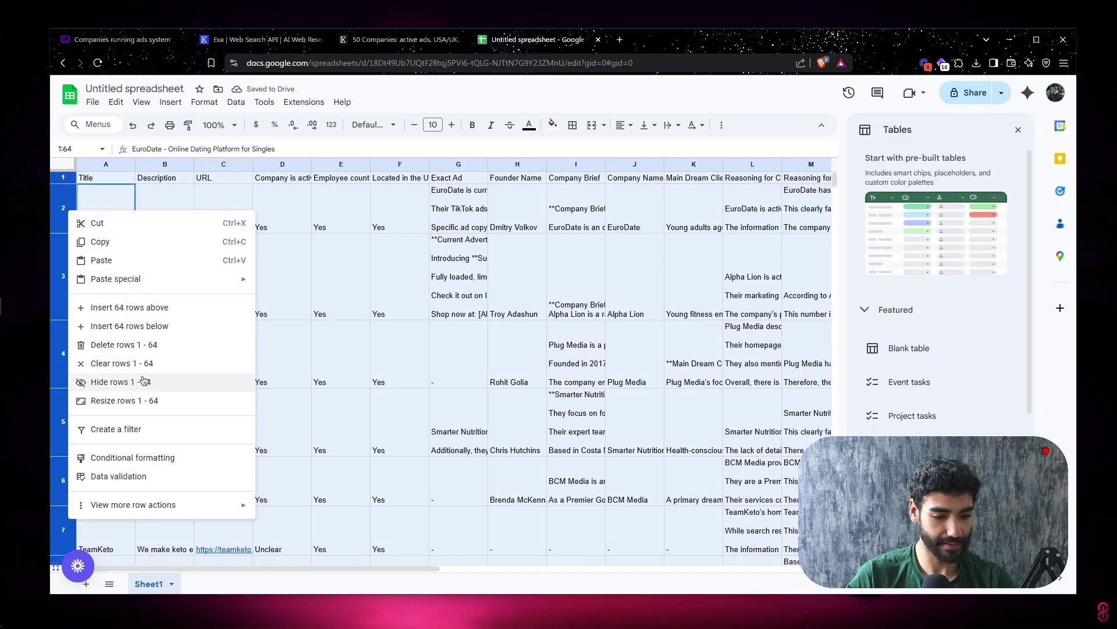
{"action": "left_click", "coordinate": [124, 401]}
{"action": "left_click", "coordinate": [506, 304]}
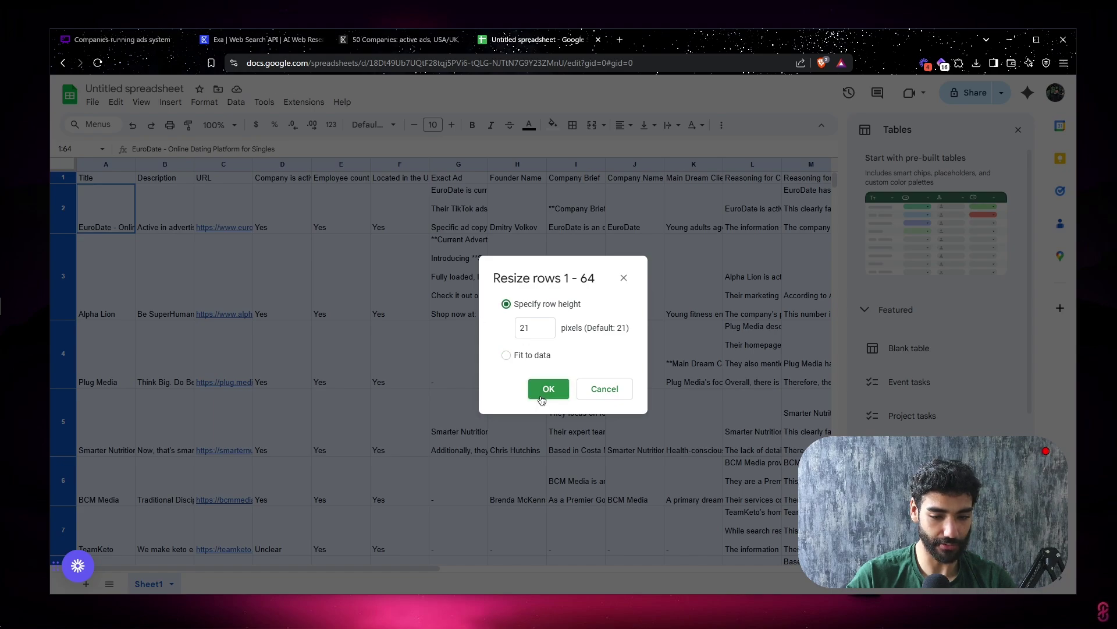
{"action": "left_click", "coordinate": [542, 399]}
{"action": "left_click", "coordinate": [517, 398]}
Step: Delete the criteria columns D–F and the reasoning columns I–M
{"action": "left_click", "coordinate": [275, 164]}
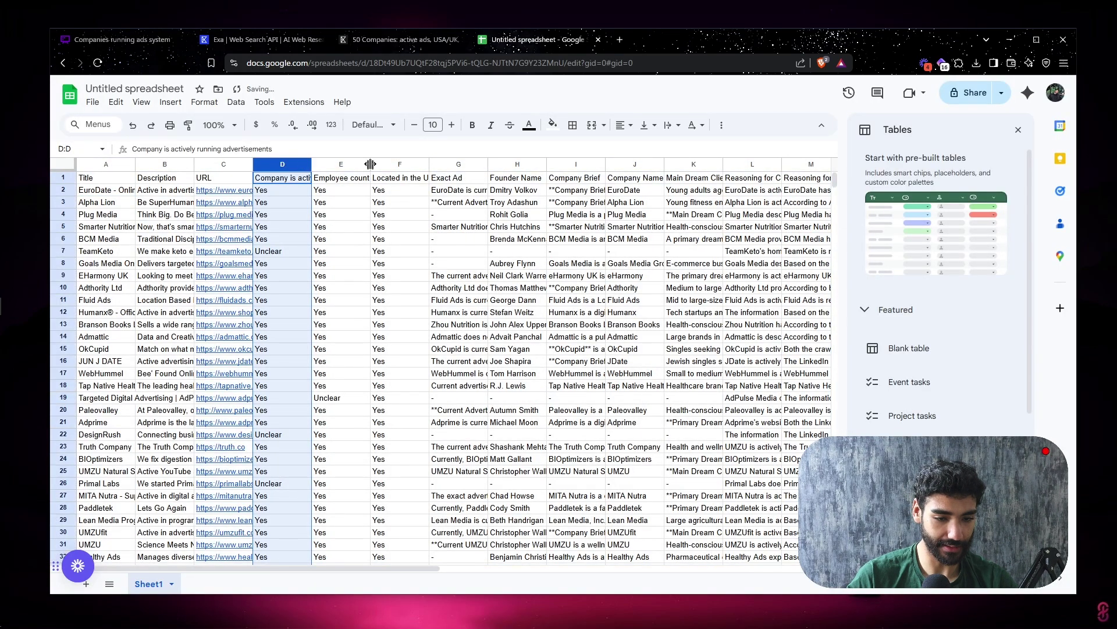
{"action": "left_click", "coordinate": [397, 165], "text": "shift"}
{"action": "right_click", "coordinate": [398, 165]}
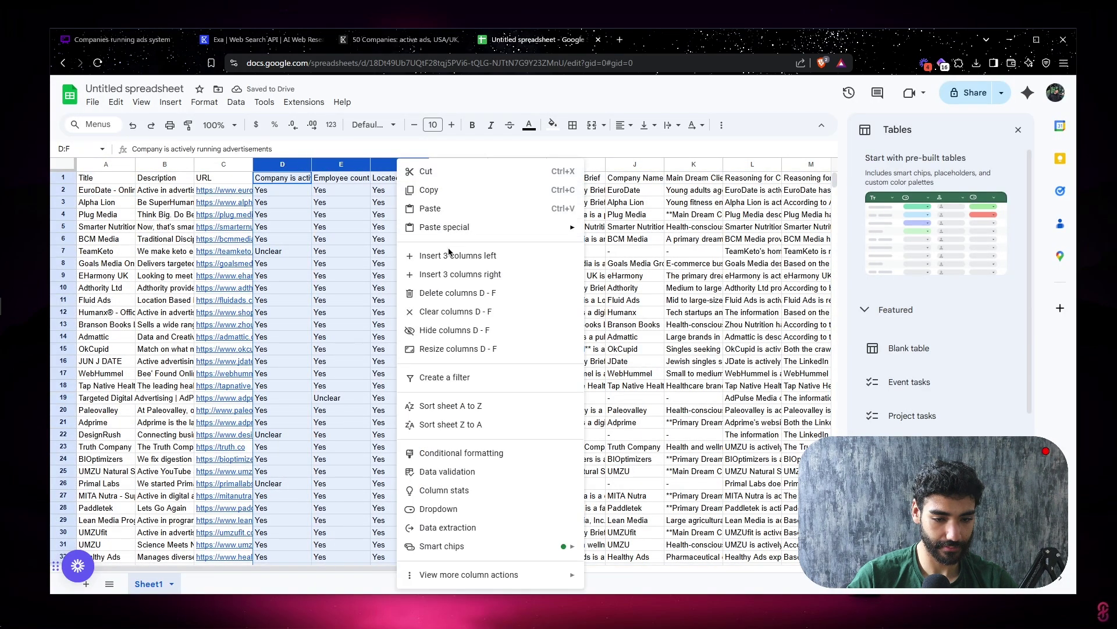
{"action": "left_click", "coordinate": [466, 293]}
{"action": "scroll", "coordinate": [439, 166], "scroll_direction": "right", "scroll_amount": 3}
{"action": "left_click", "coordinate": [441, 165]}
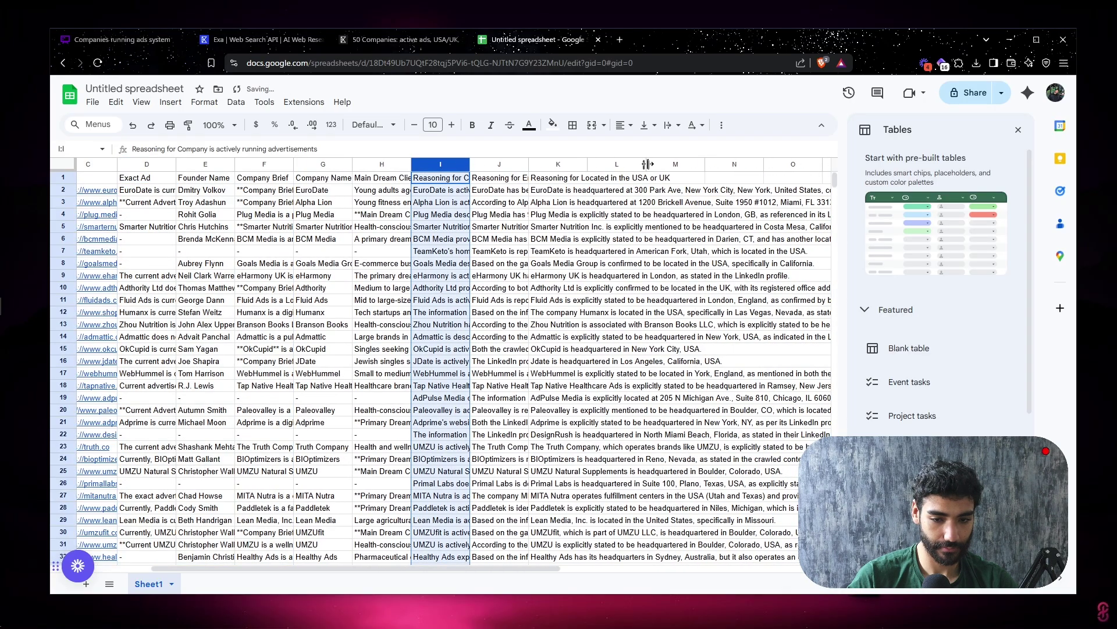
{"action": "left_click", "coordinate": [673, 166], "text": "shift"}
{"action": "right_click", "coordinate": [674, 166]}
{"action": "left_click", "coordinate": [728, 295]}
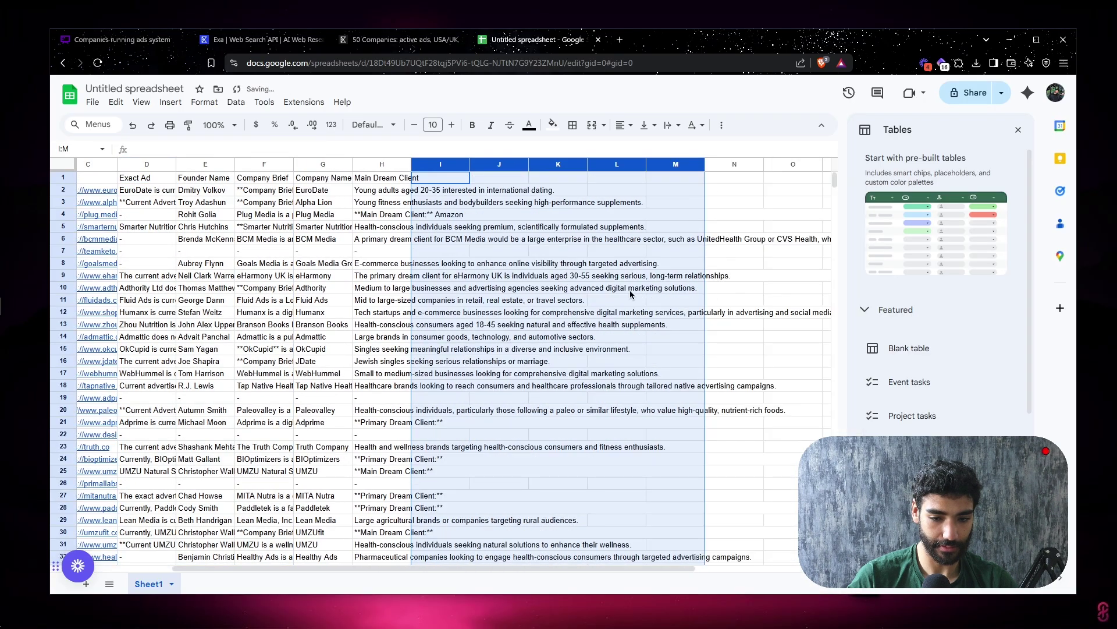
{"action": "scroll", "coordinate": [605, 294], "scroll_direction": "left", "scroll_amount": 3}
Step: Bold the header row and set the whole sheet's font to Inter
{"action": "left_click", "coordinate": [72, 177]}
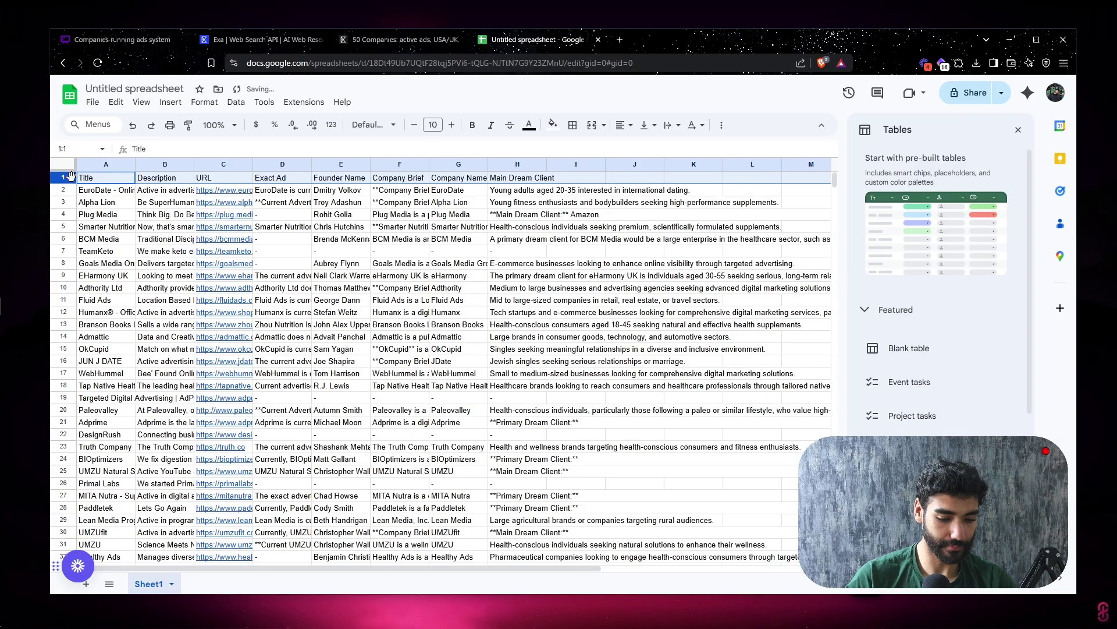
{"action": "key", "text": "ctrl+b"}
{"action": "key", "text": "ctrl+a"}
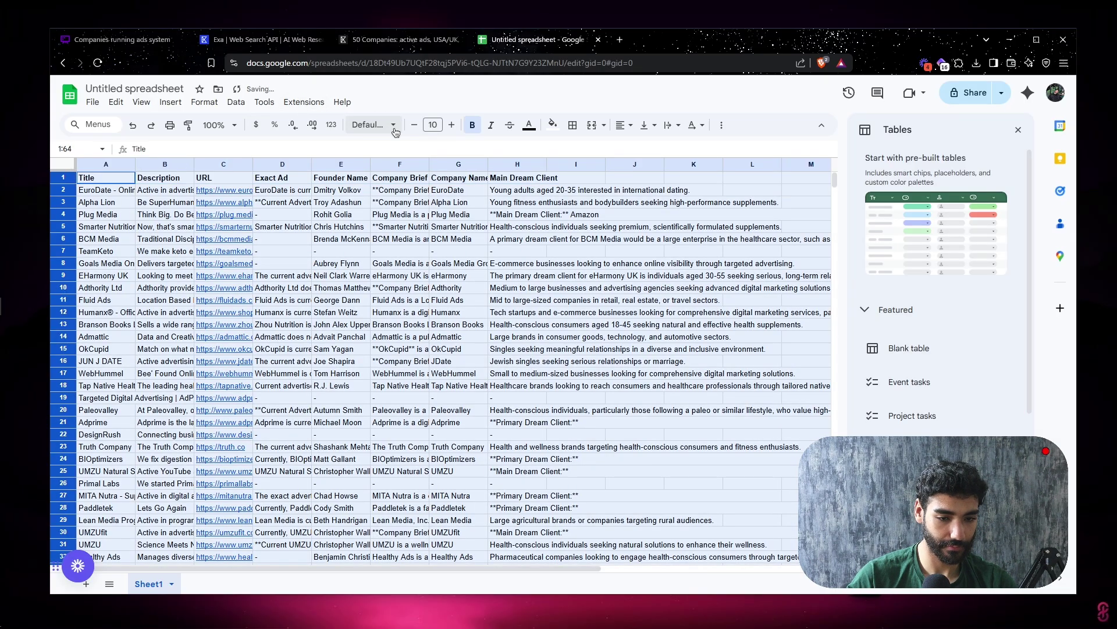
{"action": "left_click", "coordinate": [373, 124]}
{"action": "left_click", "coordinate": [415, 244]}
{"action": "left_click", "coordinate": [434, 323]}
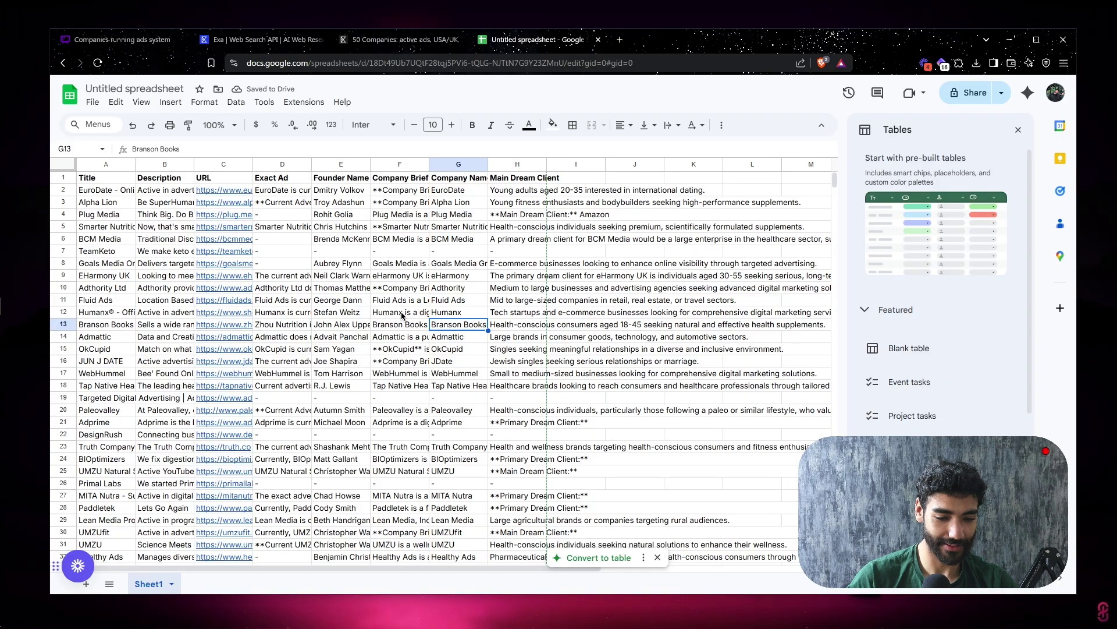
Step: Filter the Exact Ad column D to exclude blank and '-' entries
{"action": "left_click", "coordinate": [299, 166]}
{"action": "left_click", "coordinate": [304, 166]}
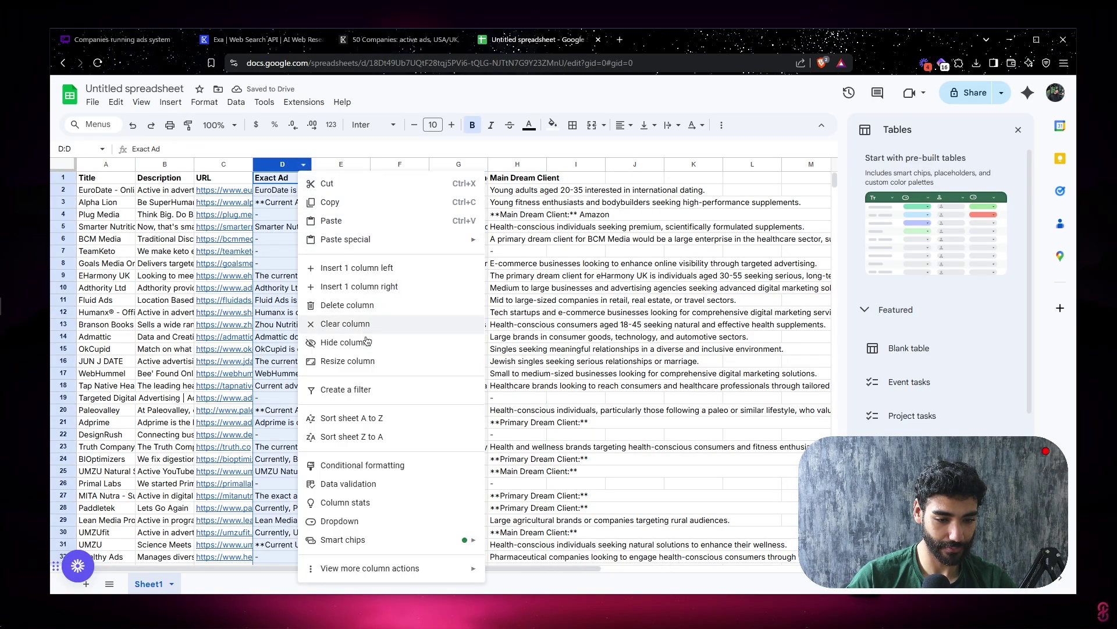
{"action": "left_click", "coordinate": [371, 390]}
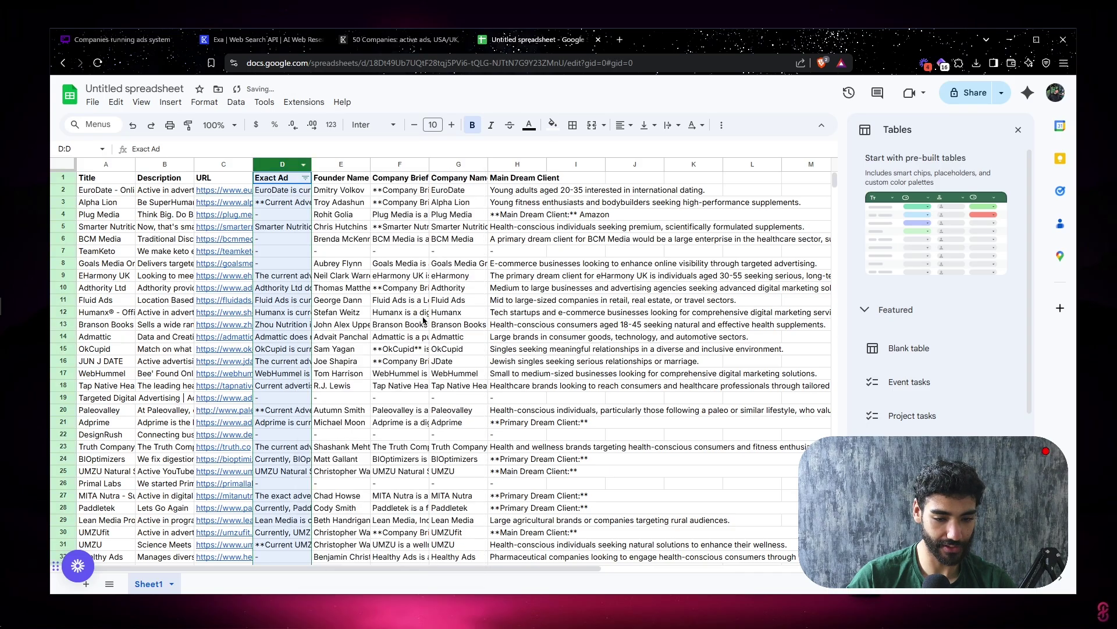
{"action": "left_click", "coordinate": [305, 178]}
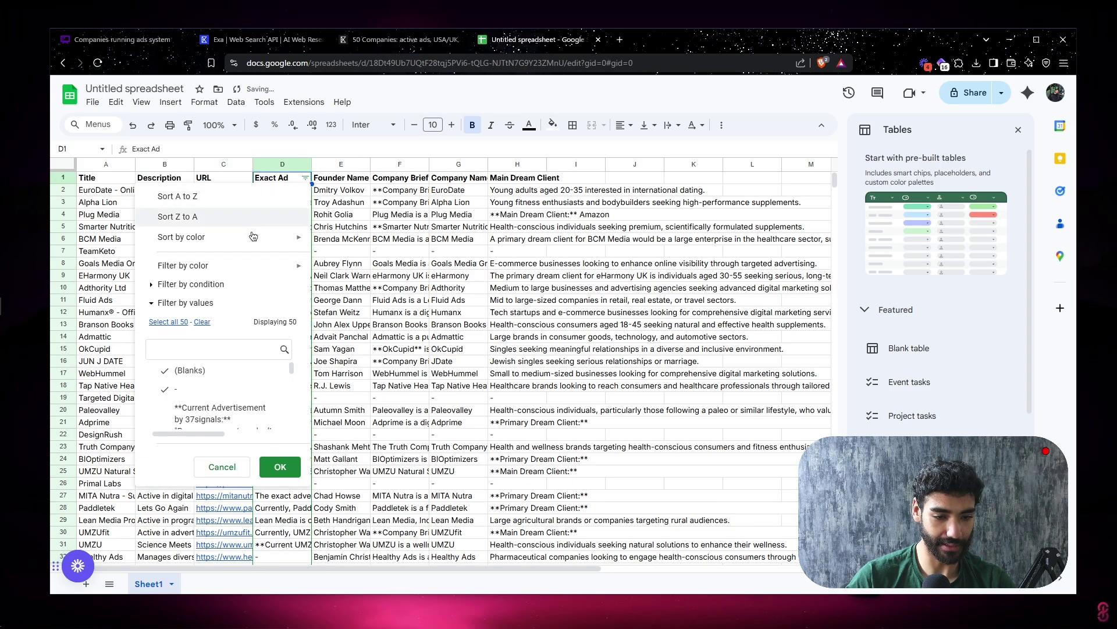
{"action": "left_click", "coordinate": [208, 393]}
{"action": "left_click", "coordinate": [208, 392]}
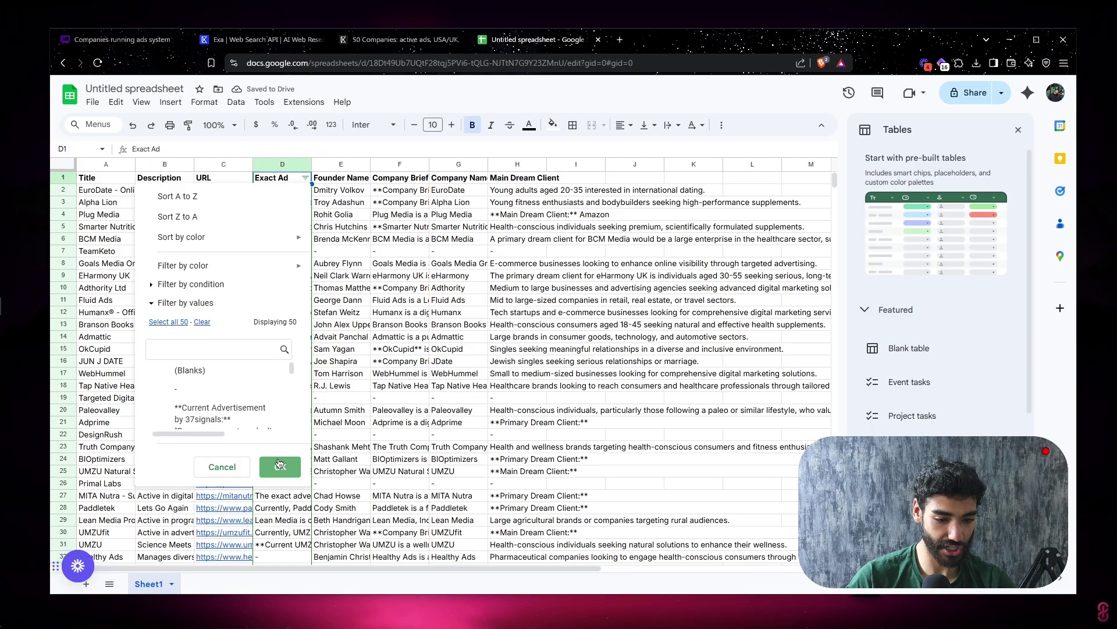
{"action": "left_click", "coordinate": [280, 466]}
Step: Paste the filtered company rows into a new Sheet2 at A2 and select rows 2–49
{"action": "left_click", "coordinate": [97, 191]}
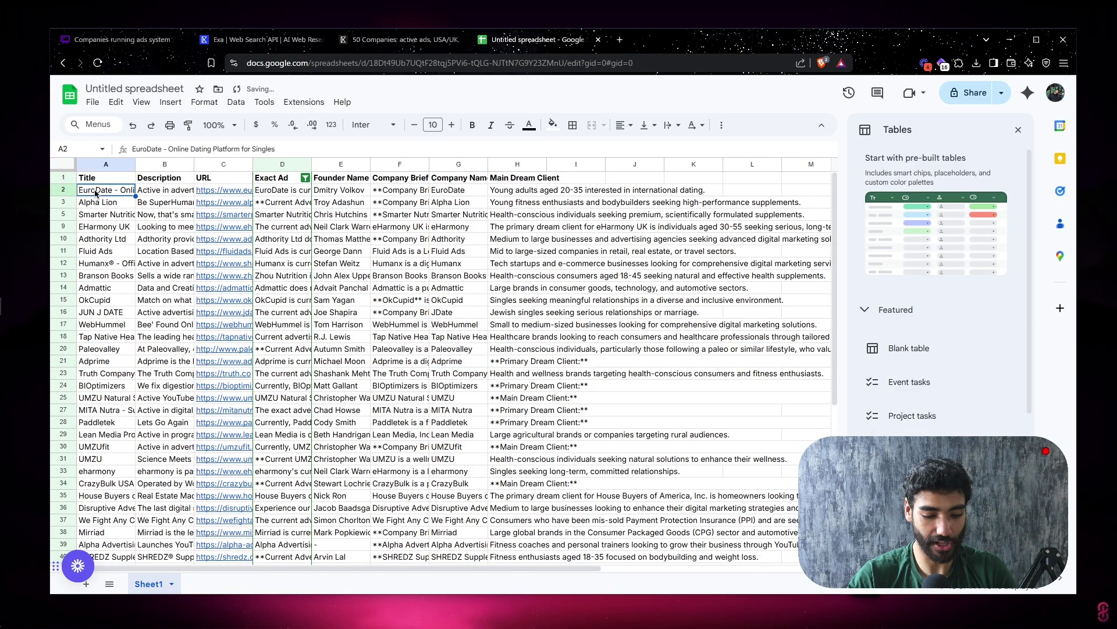
{"action": "key", "text": "ctrl+shift+Right"}
{"action": "key", "text": "ctrl+shift+End"}
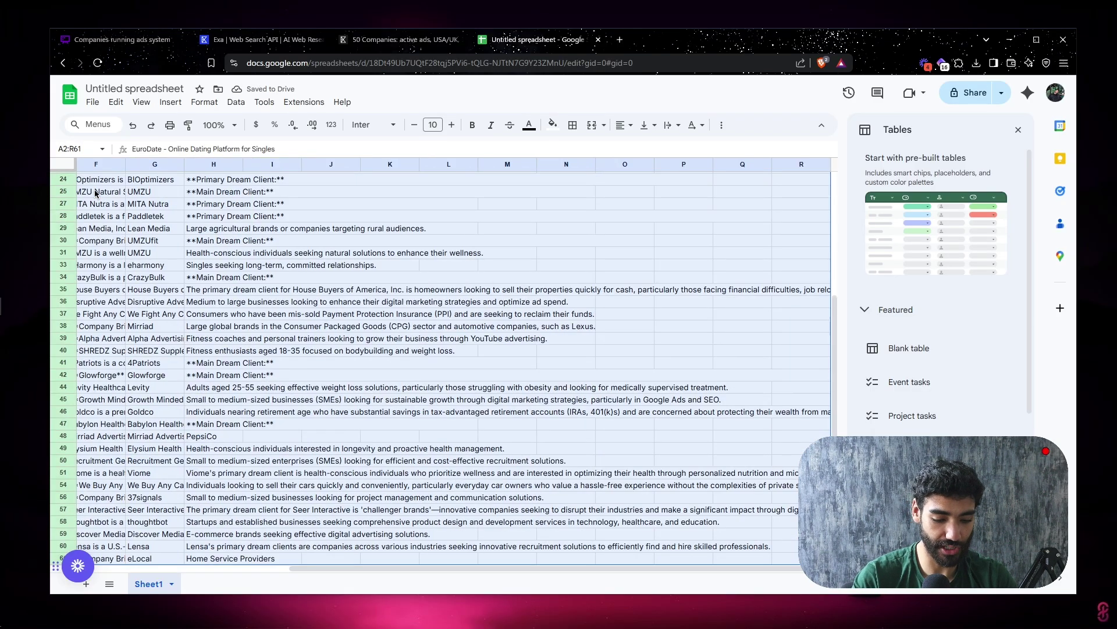
{"action": "left_click", "coordinate": [86, 584]}
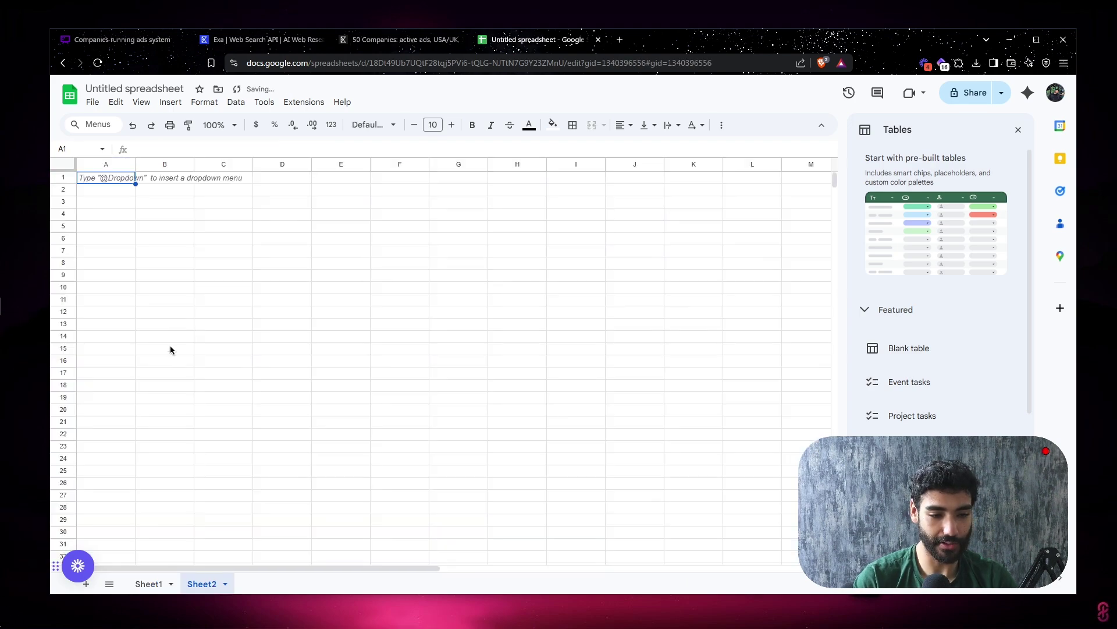
{"action": "left_click", "coordinate": [86, 194]}
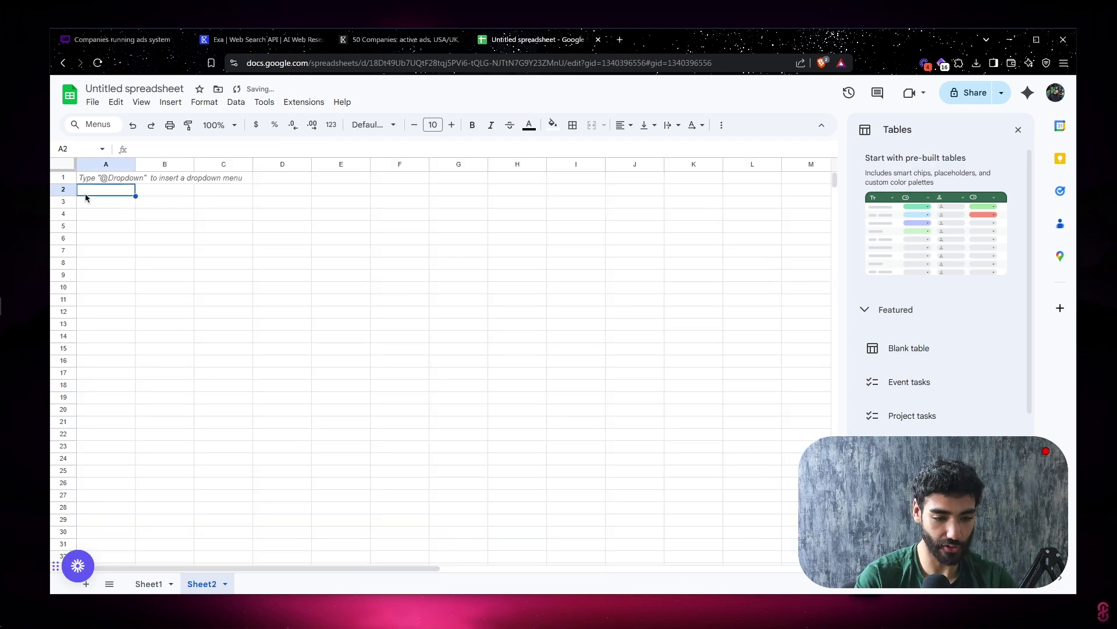
{"action": "key", "text": "ctrl+v"}
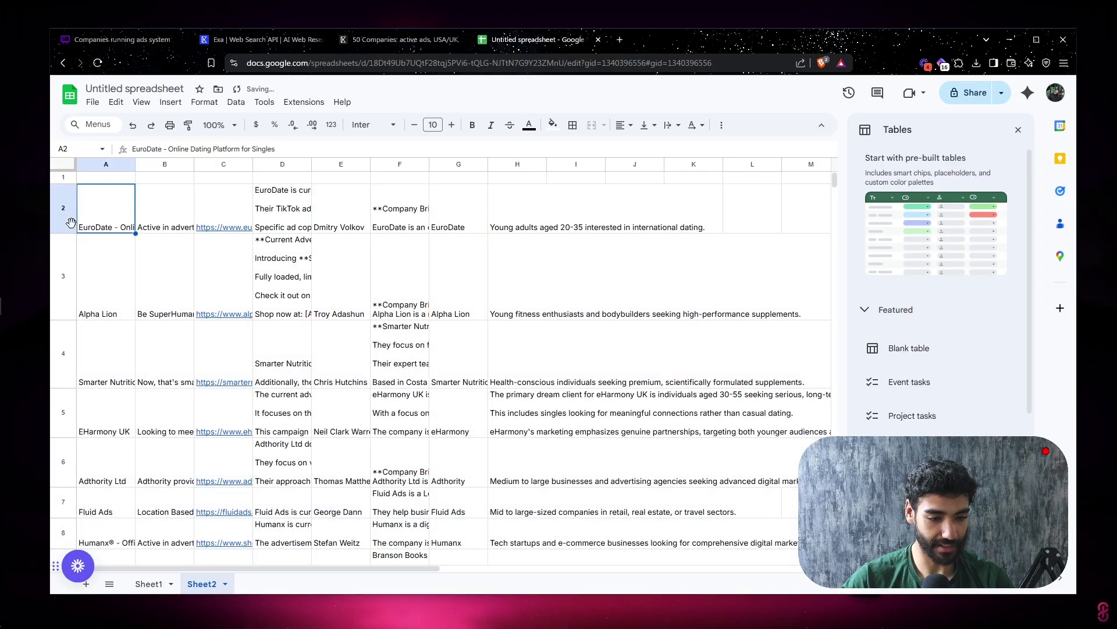
{"action": "left_click", "coordinate": [63, 208]}
{"action": "key", "text": "ctrl+shift+Down"}
{"action": "right_click", "coordinate": [71, 223]}
Step: Set rows 2–49 on Sheet2 to a 21-pixel height
{"action": "left_click", "coordinate": [143, 414]}
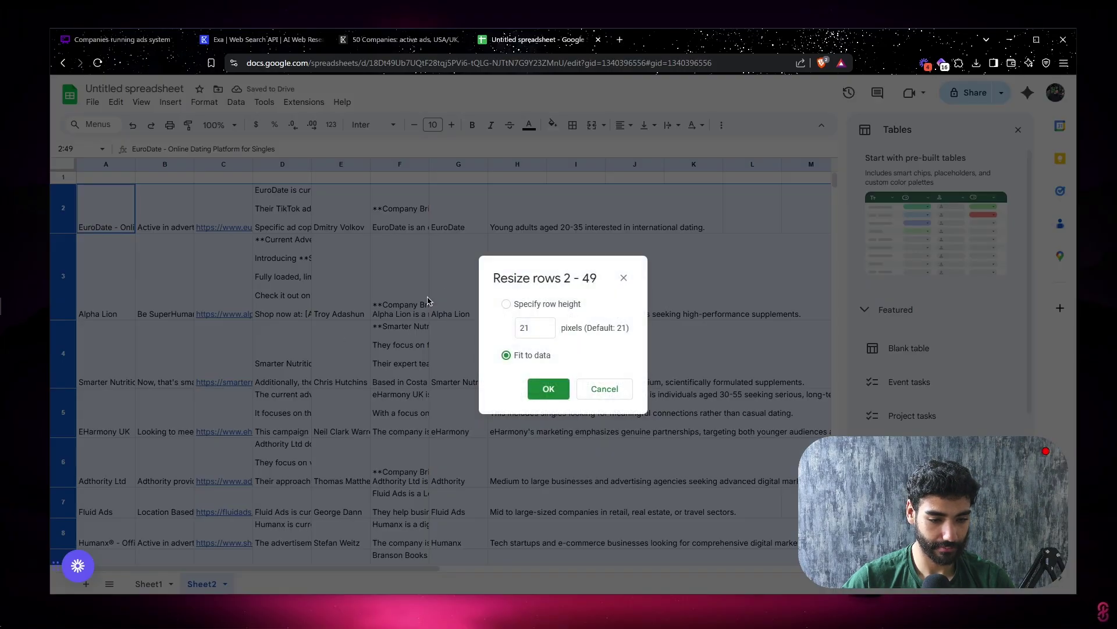
{"action": "left_click", "coordinate": [506, 304]}
{"action": "left_click", "coordinate": [548, 389]}
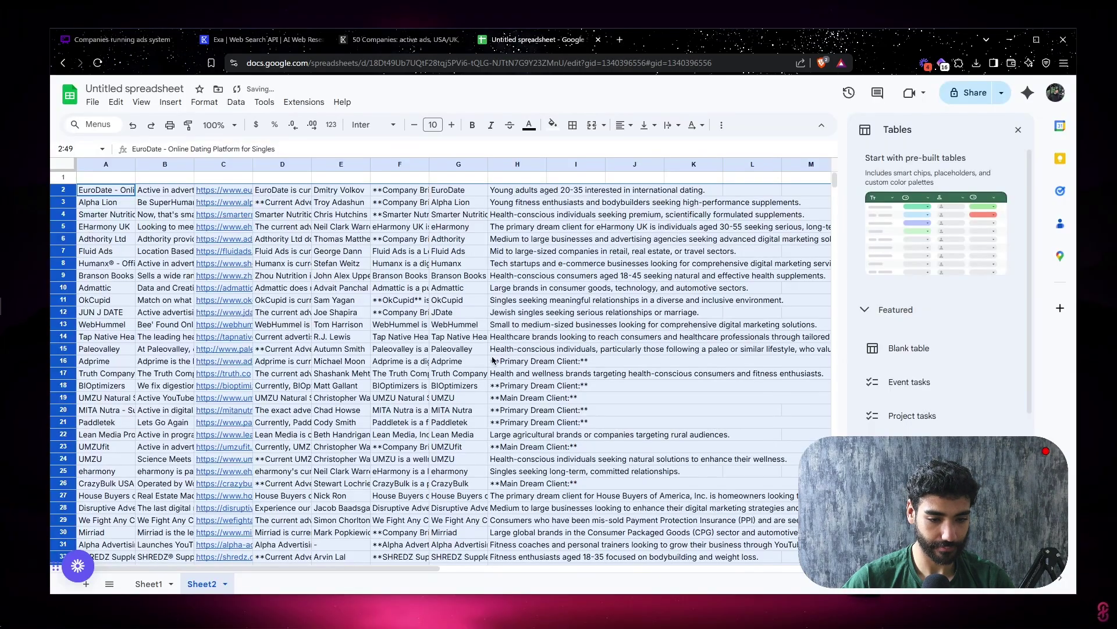
Step: Copy the Sheet1 header row, Title through Main Dream Client, into row 1 of Sheet2
{"action": "left_click", "coordinate": [149, 584]}
{"action": "left_click", "coordinate": [194, 337]}
{"action": "scroll", "coordinate": [194, 338], "scroll_direction": "up", "scroll_amount": 10}
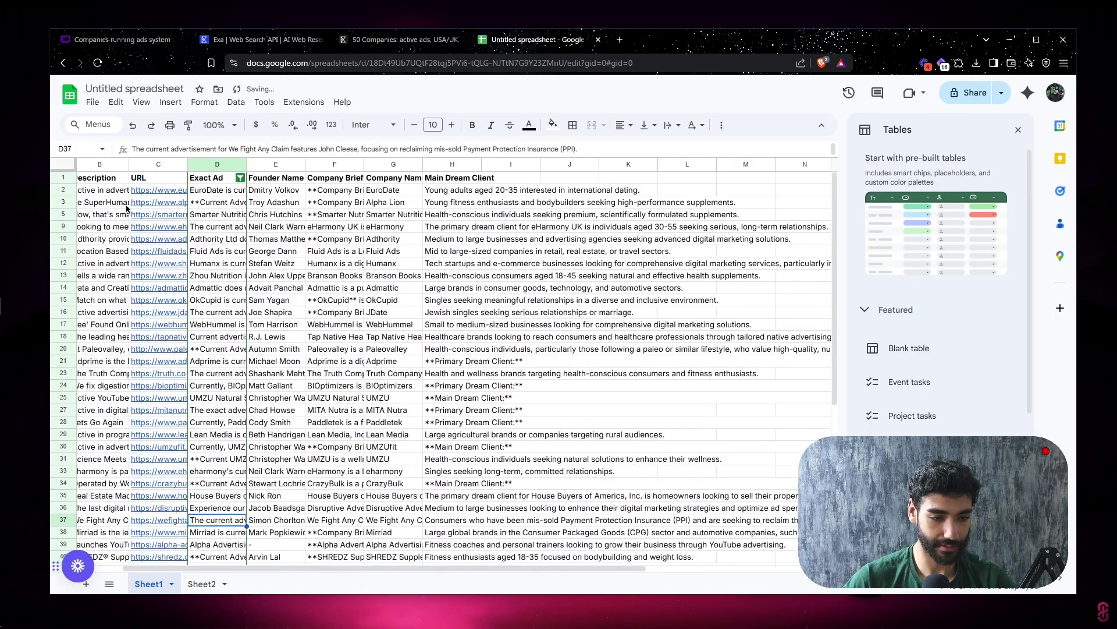
{"action": "left_click", "coordinate": [58, 178]}
{"action": "left_click", "coordinate": [201, 583]}
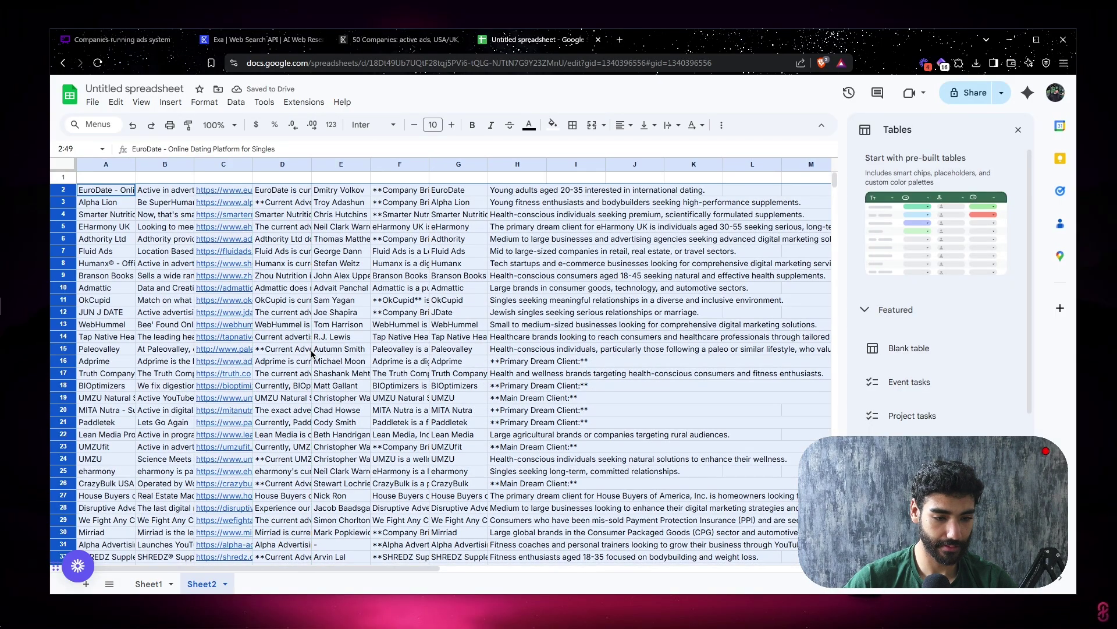
{"action": "left_click", "coordinate": [62, 177]}
{"action": "key", "text": "ctrl+v"}
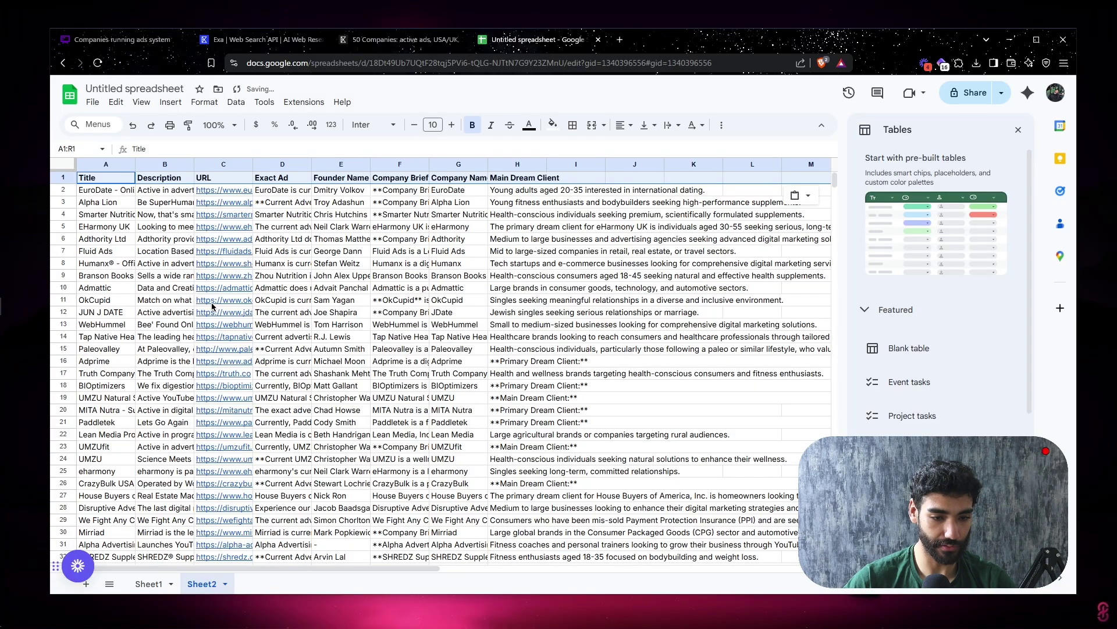
{"action": "left_click", "coordinate": [218, 303]}
{"action": "scroll", "coordinate": [551, 280], "scroll_direction": "down", "scroll_amount": 3}
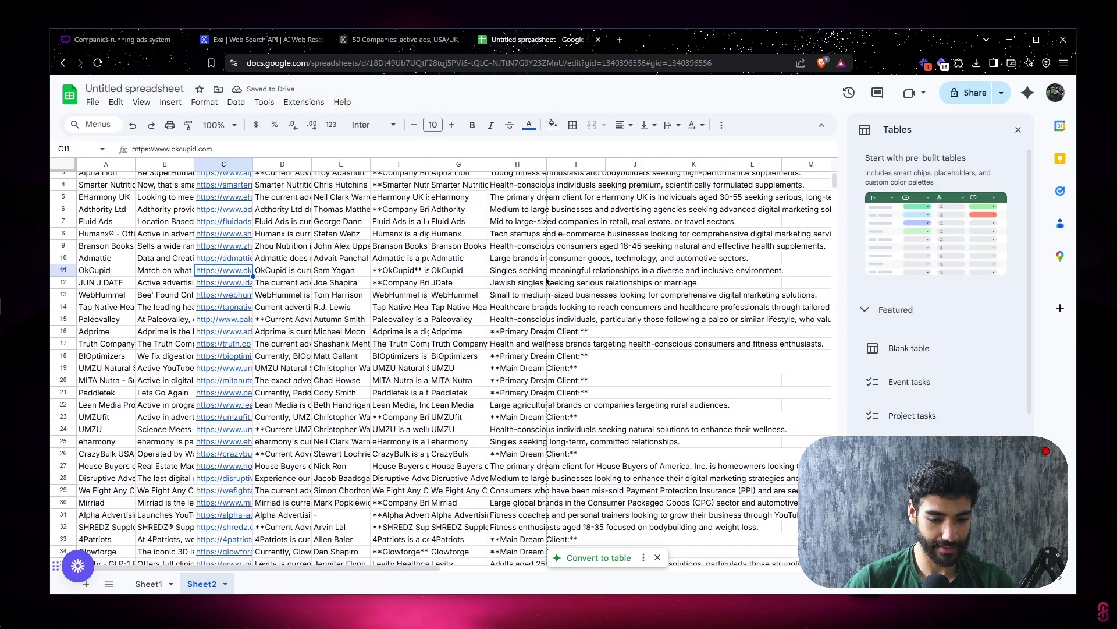
{"action": "scroll", "coordinate": [365, 268], "scroll_direction": "up", "scroll_amount": 3}
{"action": "scroll", "coordinate": [386, 212], "scroll_direction": "down", "scroll_amount": 5}
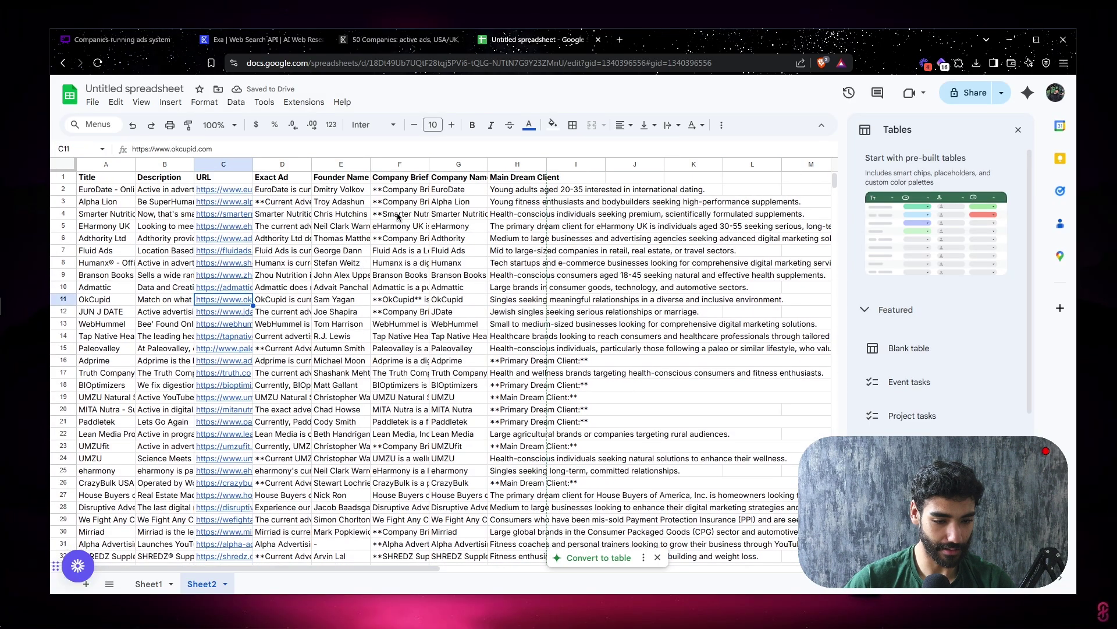
{"action": "scroll", "coordinate": [458, 232], "scroll_direction": "up", "scroll_amount": 5}
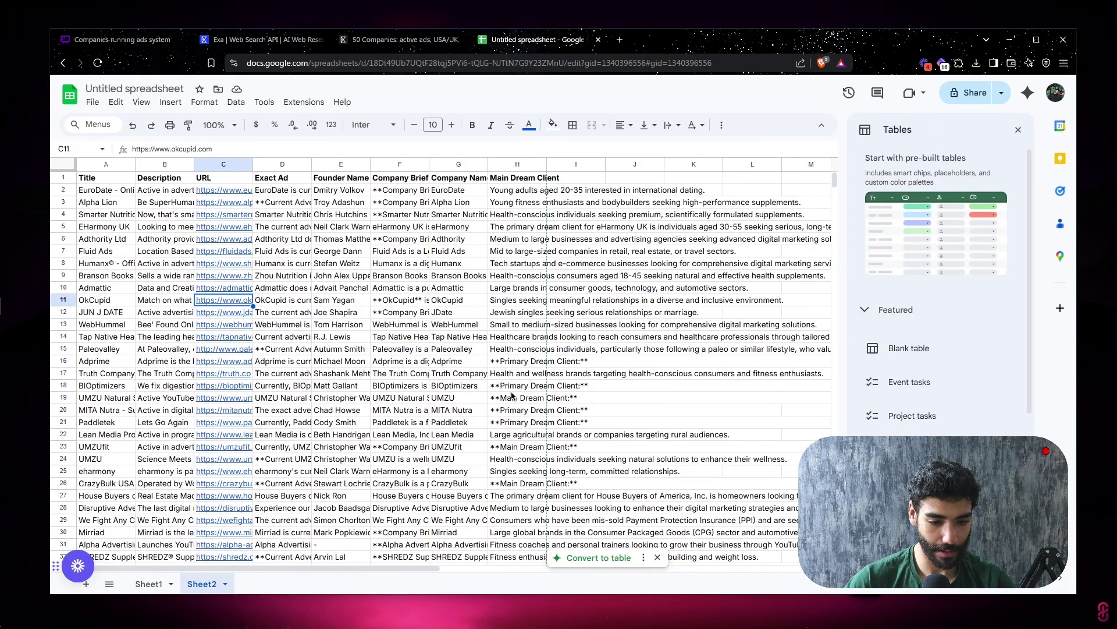
{"action": "scroll", "coordinate": [512, 396], "scroll_direction": "down", "scroll_amount": 10}
{"action": "scroll", "coordinate": [477, 357], "scroll_direction": "up", "scroll_amount": 10}
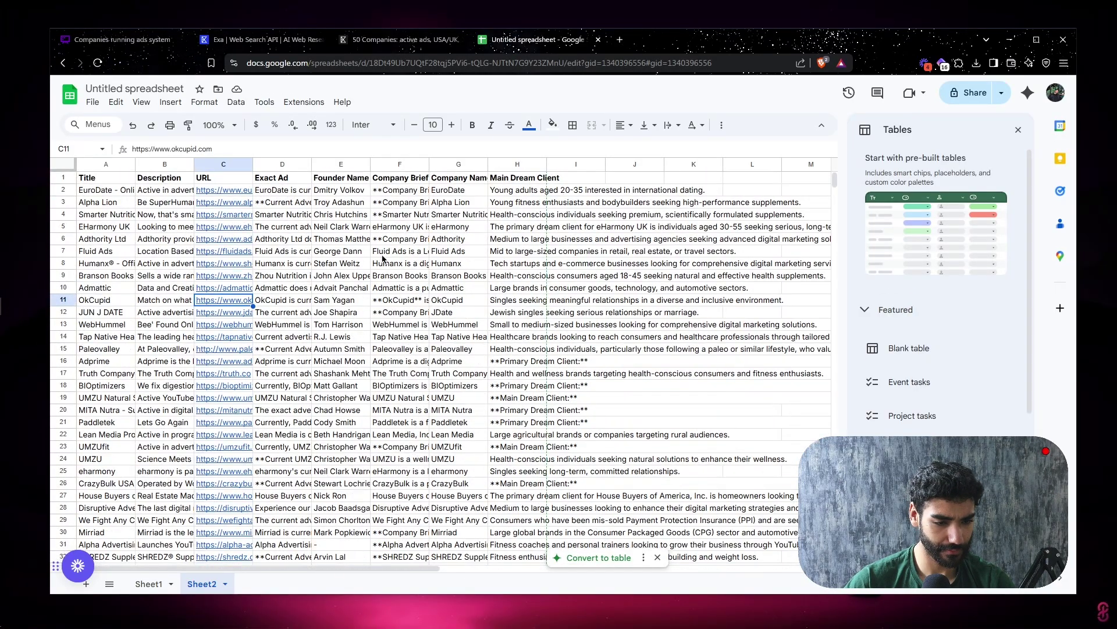
Step: Delete Sheet1 from the spreadsheet
{"action": "left_click", "coordinate": [148, 584]}
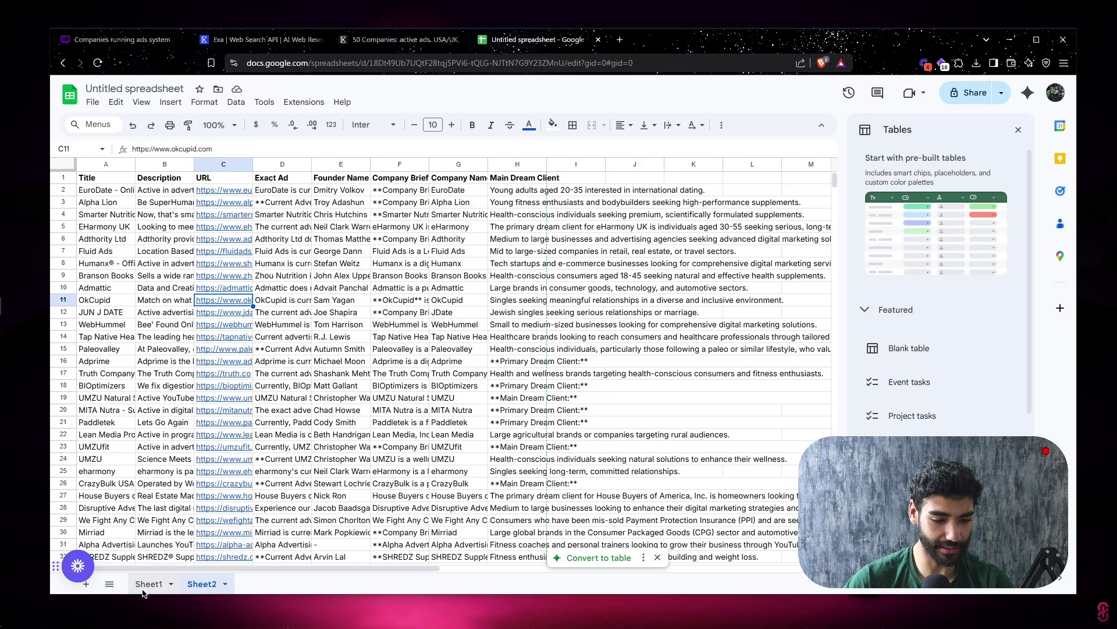
{"action": "left_click", "coordinate": [171, 584]}
{"action": "left_click", "coordinate": [170, 387]}
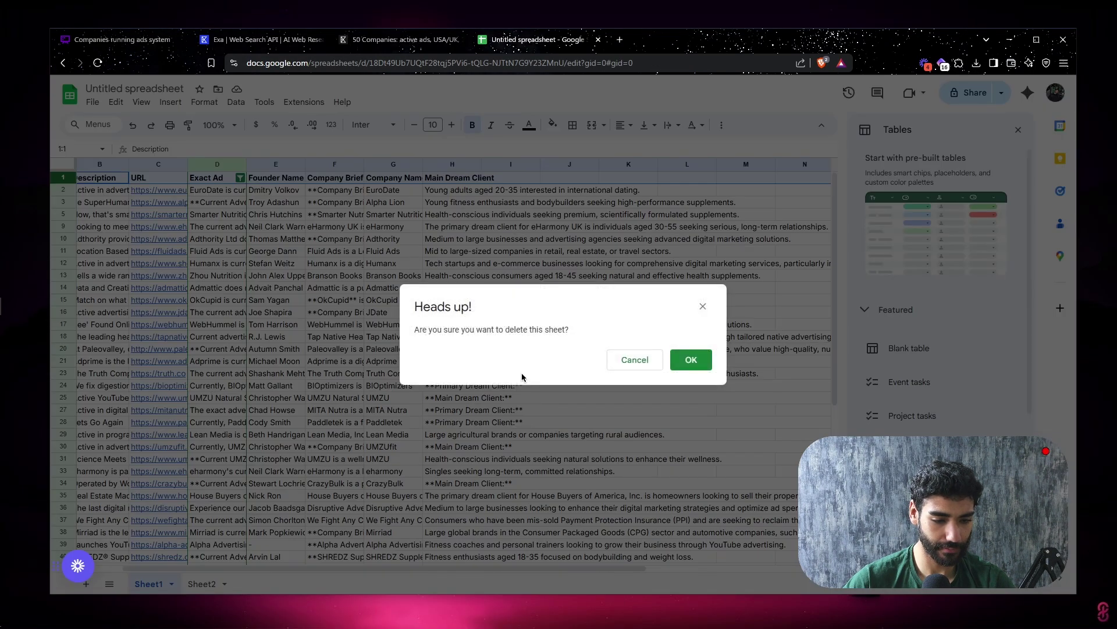
{"action": "left_click", "coordinate": [689, 361]}
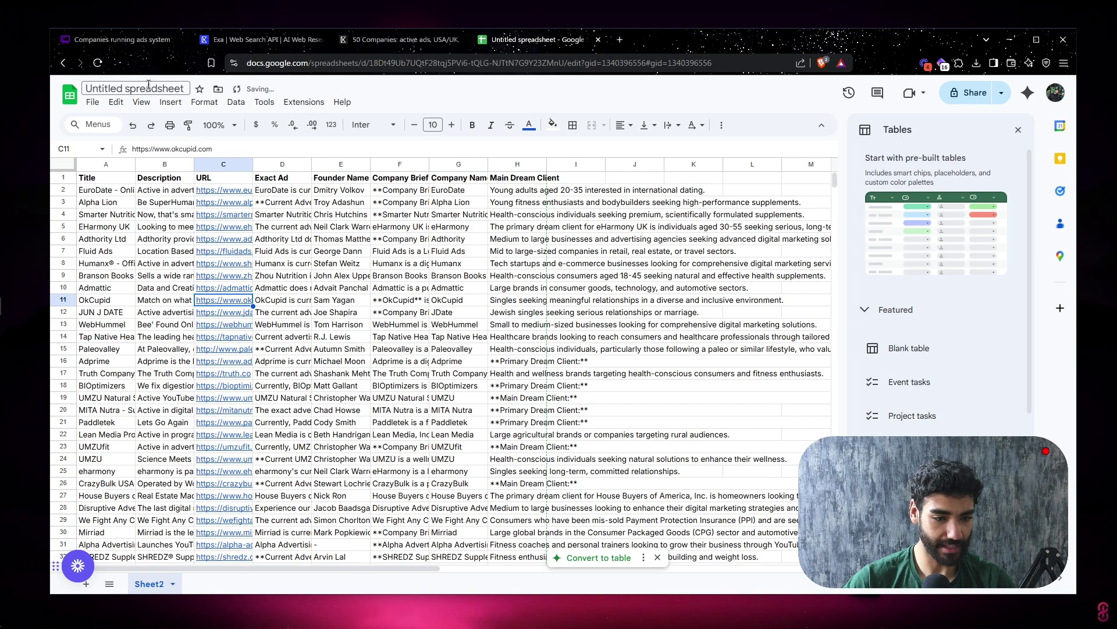
Step: Rename the spreadsheet to 'Companies running ads EXA AI'
{"action": "left_click", "coordinate": [148, 89]}
{"action": "type", "text": "Com"}
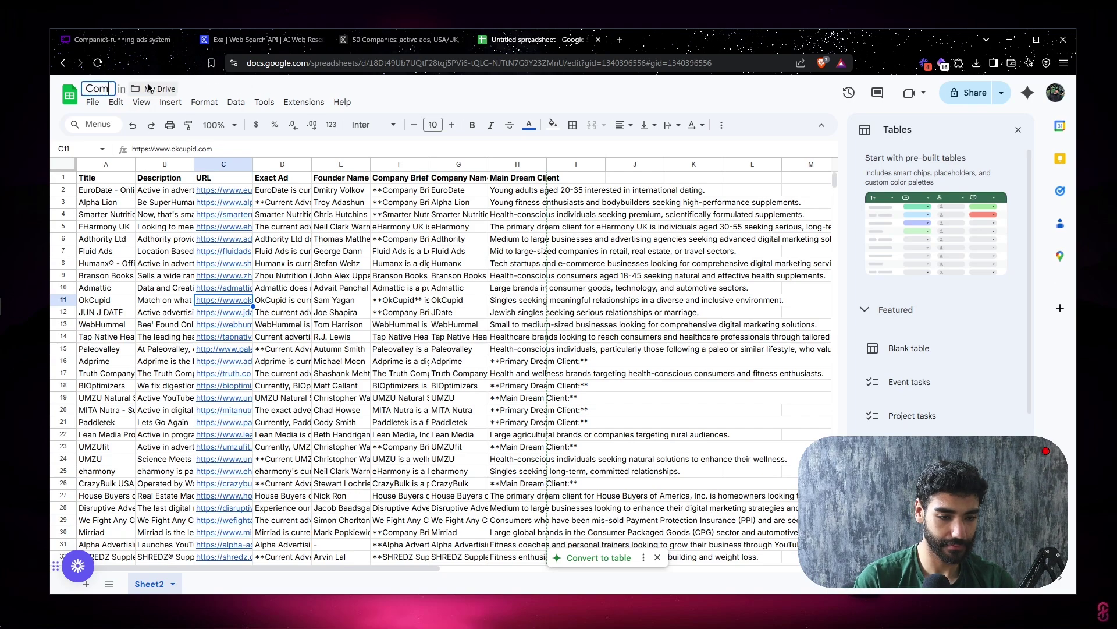
{"action": "type", "text": "panies ranning ad"}
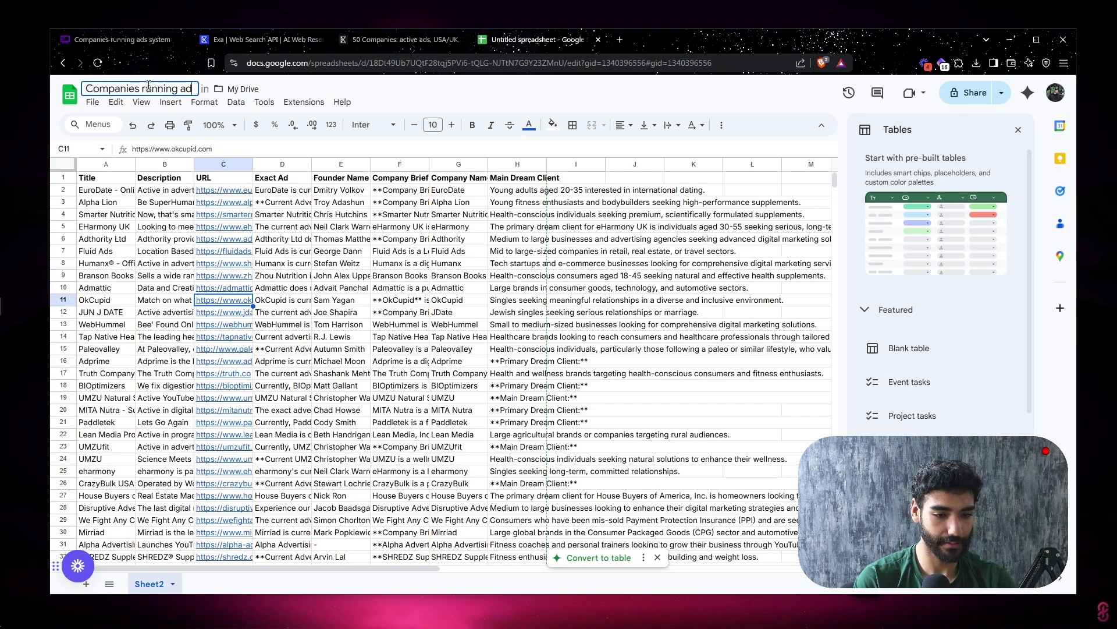
{"action": "type", "text": "s EXA"}
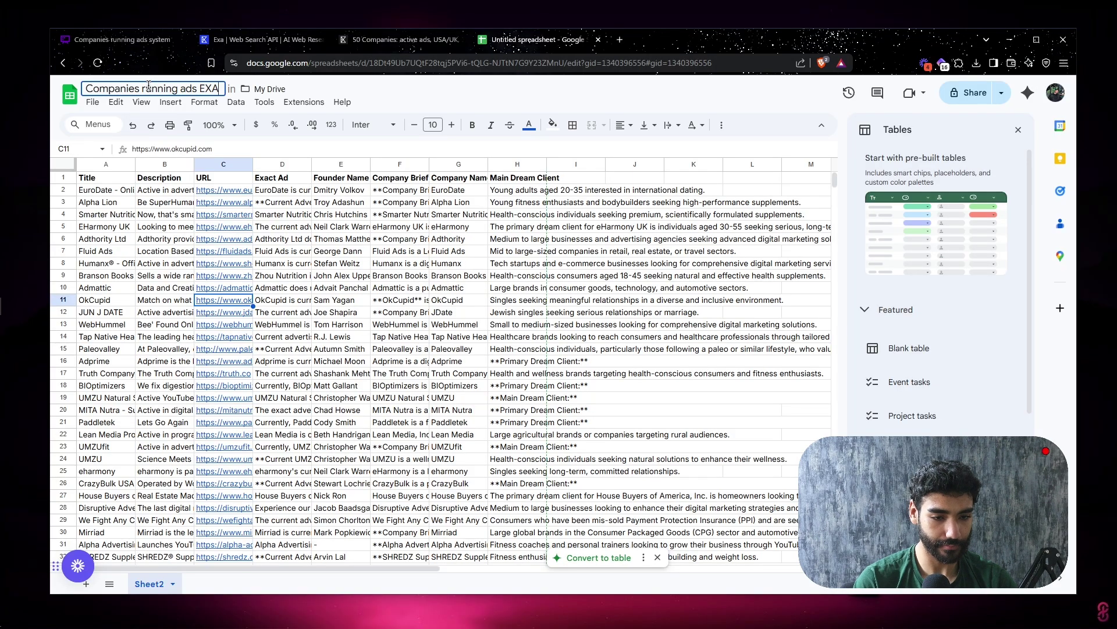
{"action": "type", "text": " AI"}
{"action": "key", "text": "Return"}
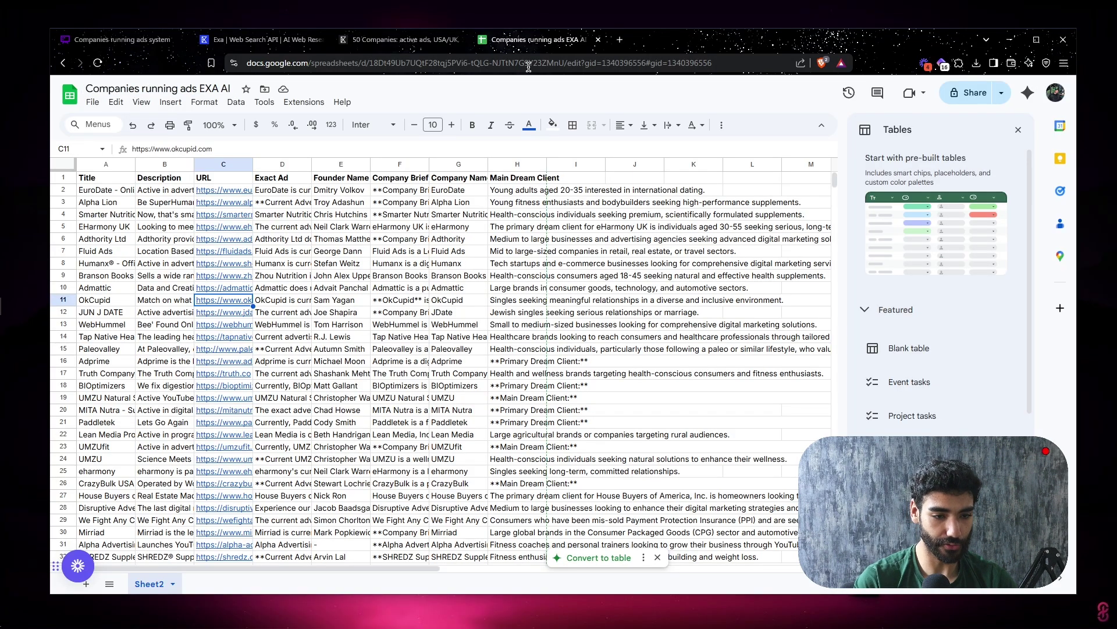
Step: Load make.com/en/login in a new browser tab
{"action": "key", "text": "ctrl+t"}
{"action": "type", "text": "make.com/en/login"}
{"action": "key", "text": "Return"}
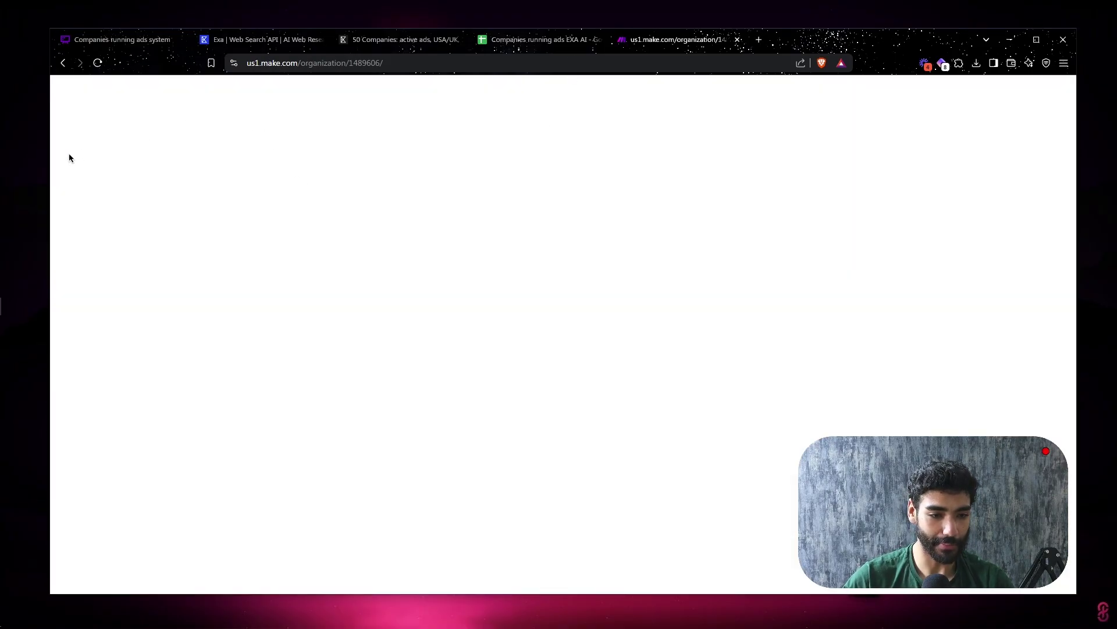
Step: Show the Whimsical four-step system flowchart, then move to the Make dashboard
{"action": "left_click", "coordinate": [99, 41]}
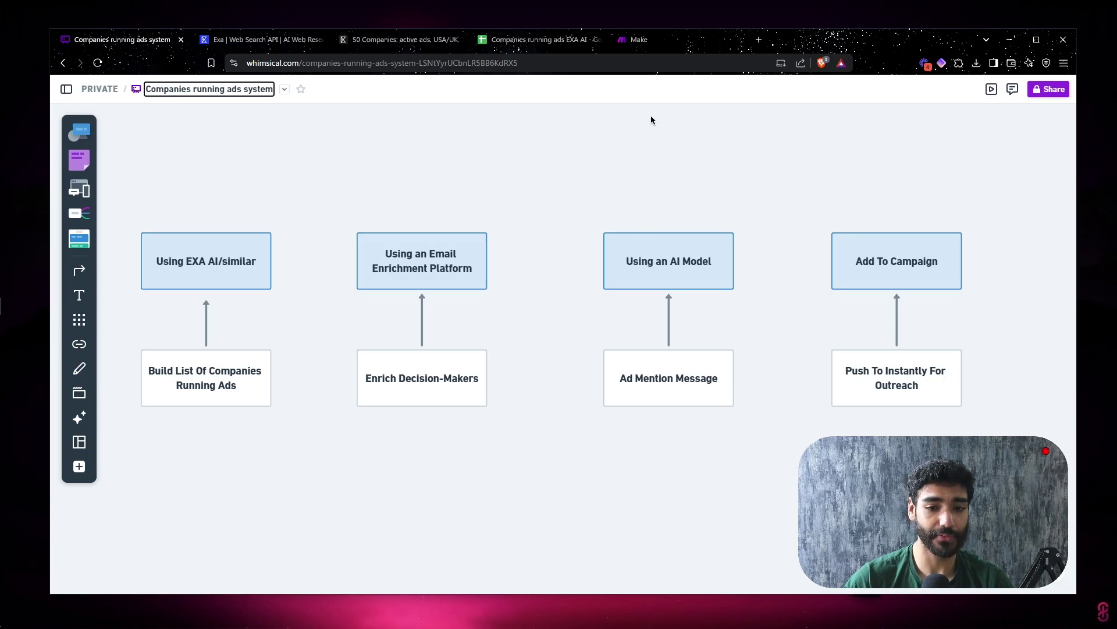
{"action": "left_click", "coordinate": [655, 39]}
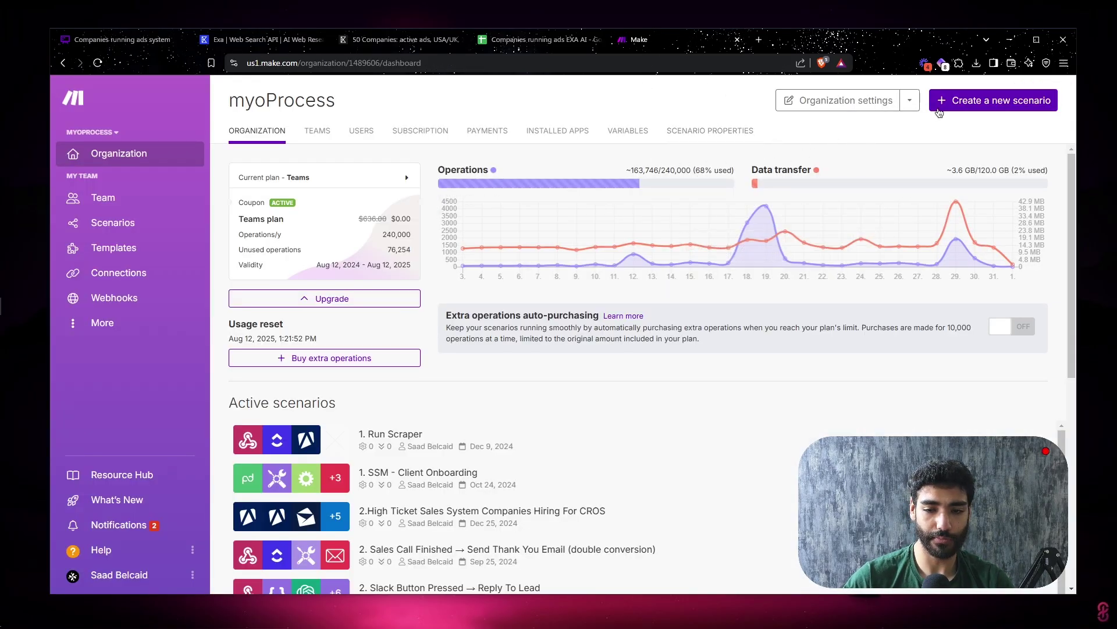
Step: Start a new Make scenario and pick Google Sheets as its first app
{"action": "left_click", "coordinate": [964, 102]}
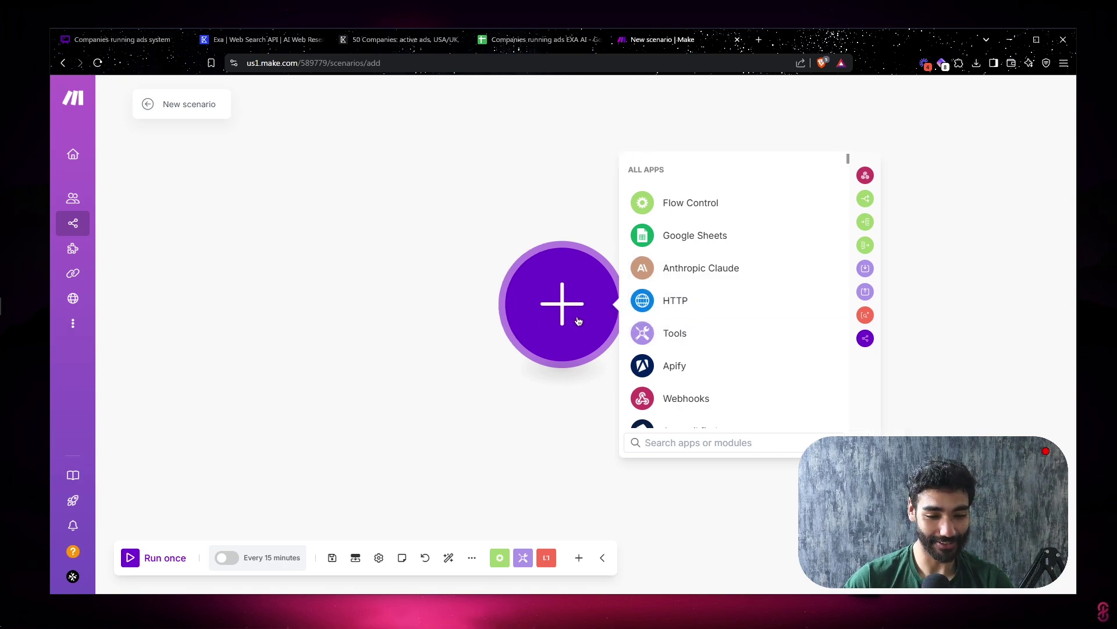
{"action": "left_click", "coordinate": [692, 244]}
Step: Add the Google Sheets Search Rows module and authorize a new 'My Google connection' for it
{"action": "type", "text": "sear"}
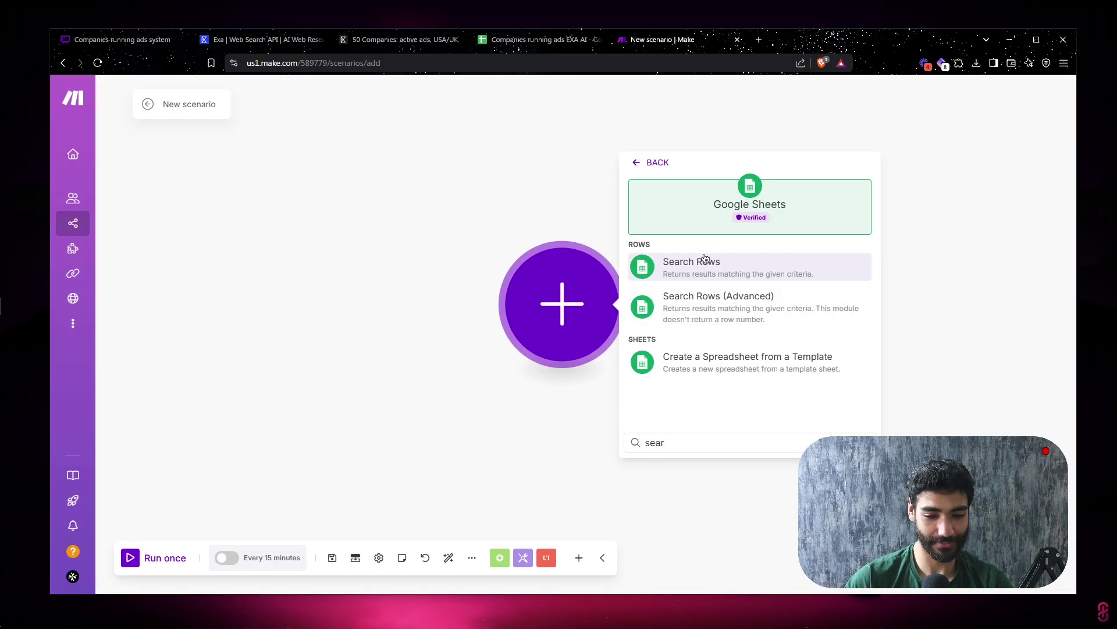
{"action": "left_click", "coordinate": [705, 259]}
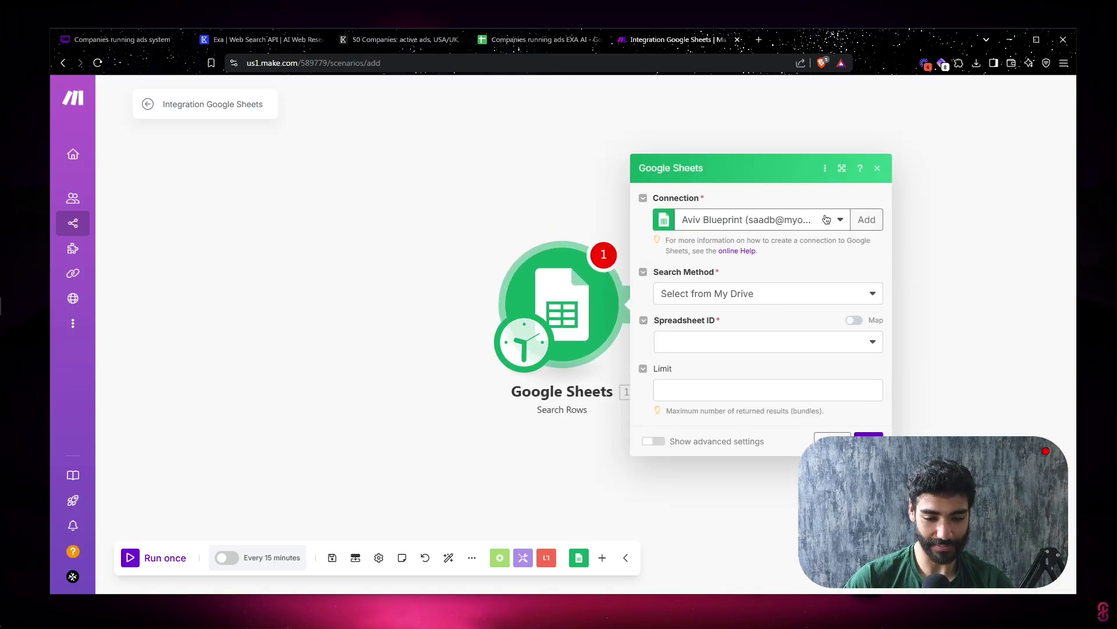
{"action": "left_click", "coordinate": [860, 220]}
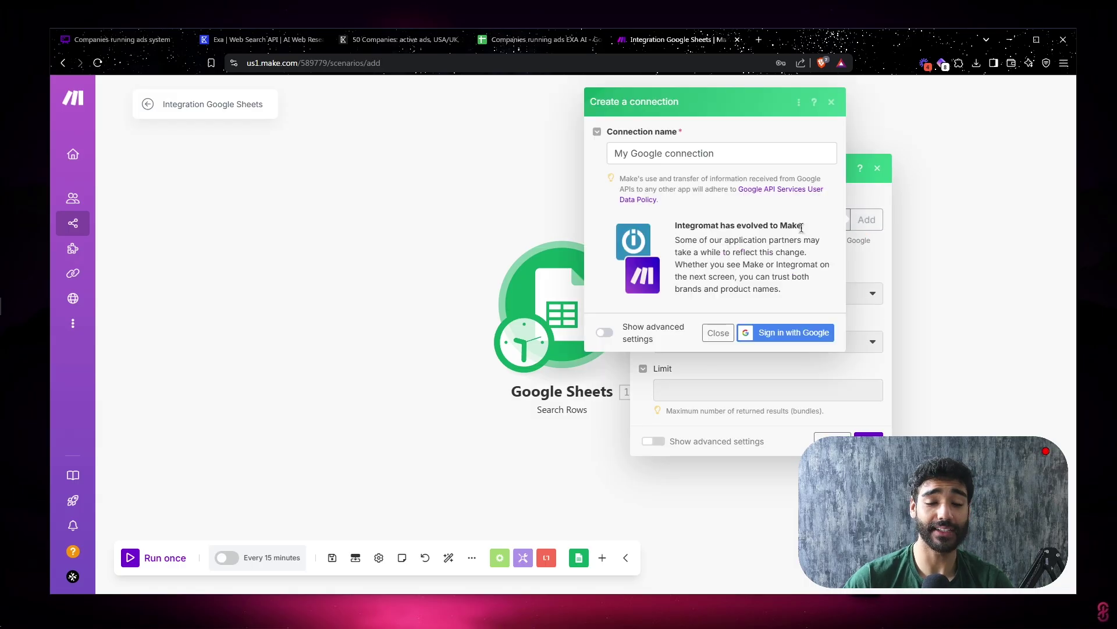
{"action": "left_click", "coordinate": [777, 334]}
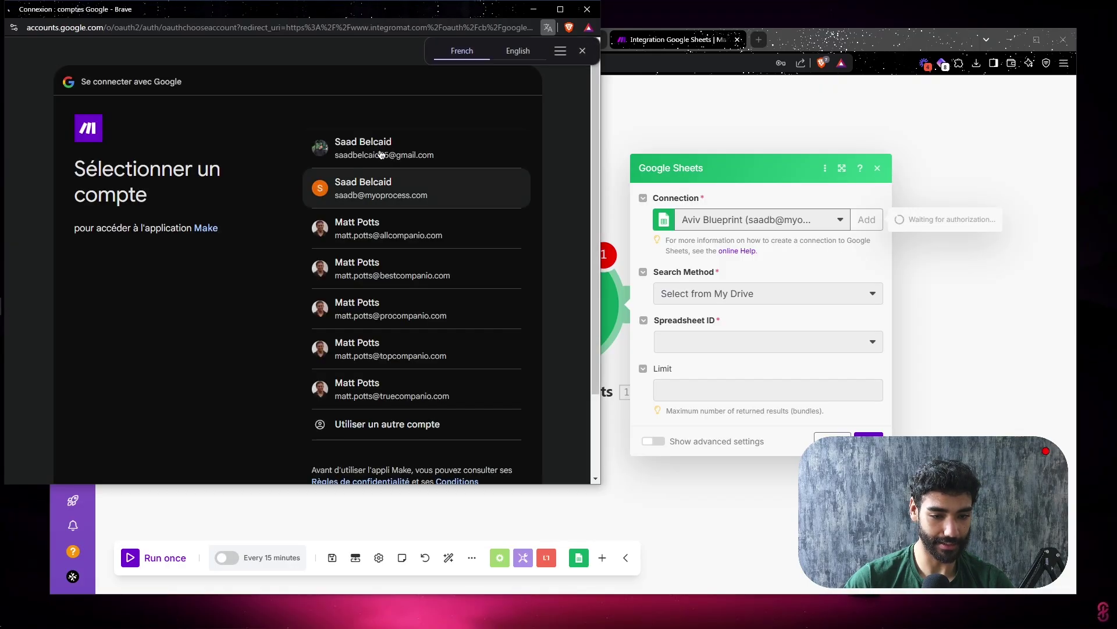
{"action": "left_click", "coordinate": [382, 154]}
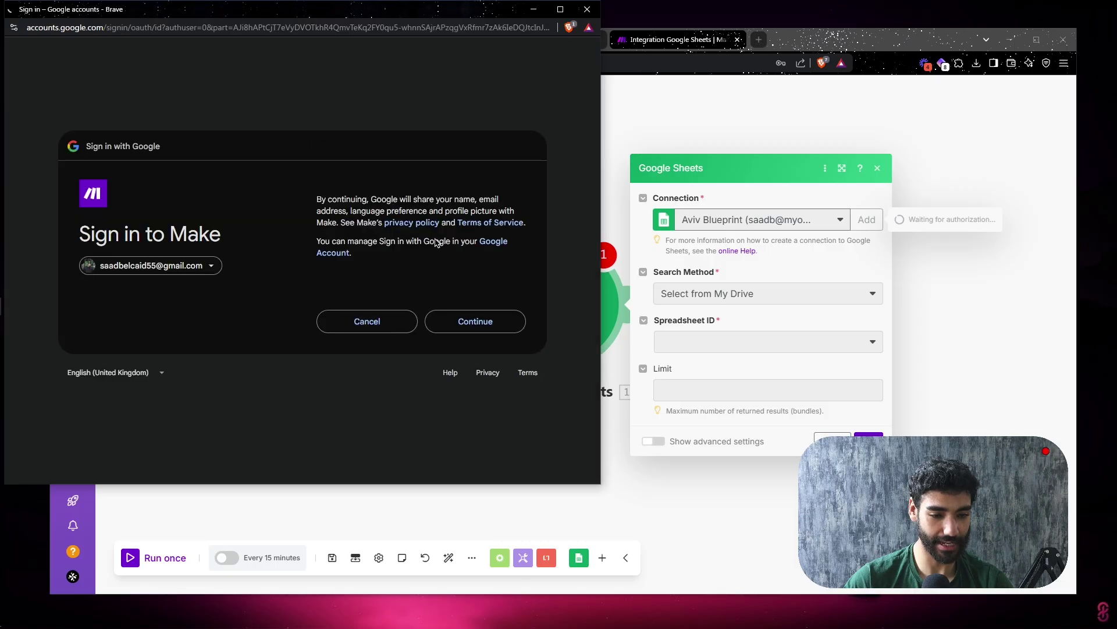
{"action": "left_click", "coordinate": [475, 321]}
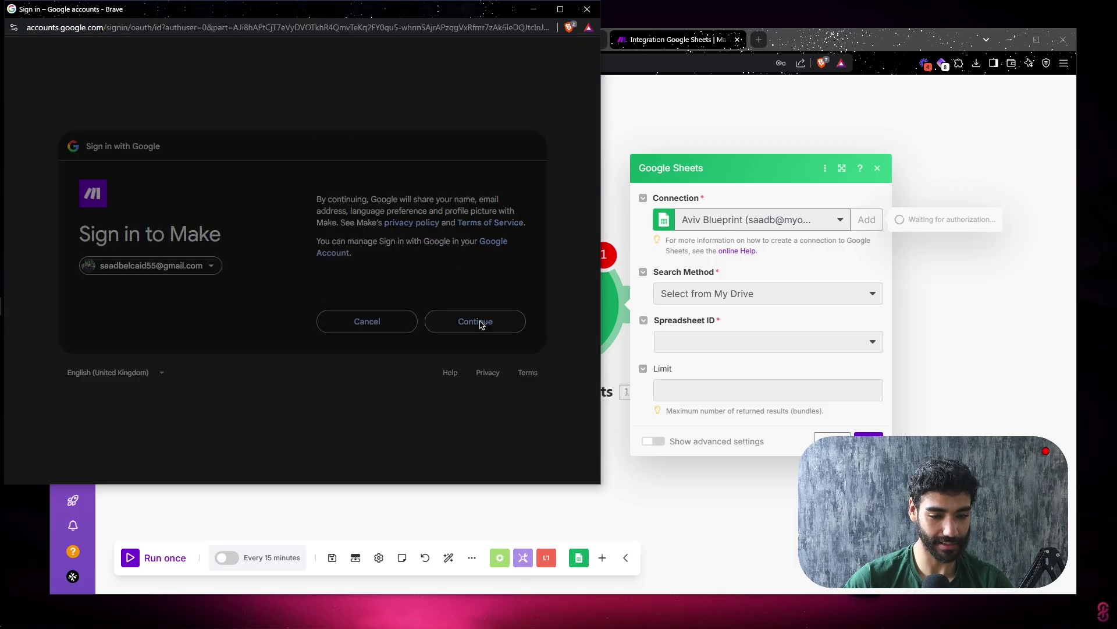
{"action": "left_click", "coordinate": [471, 396]}
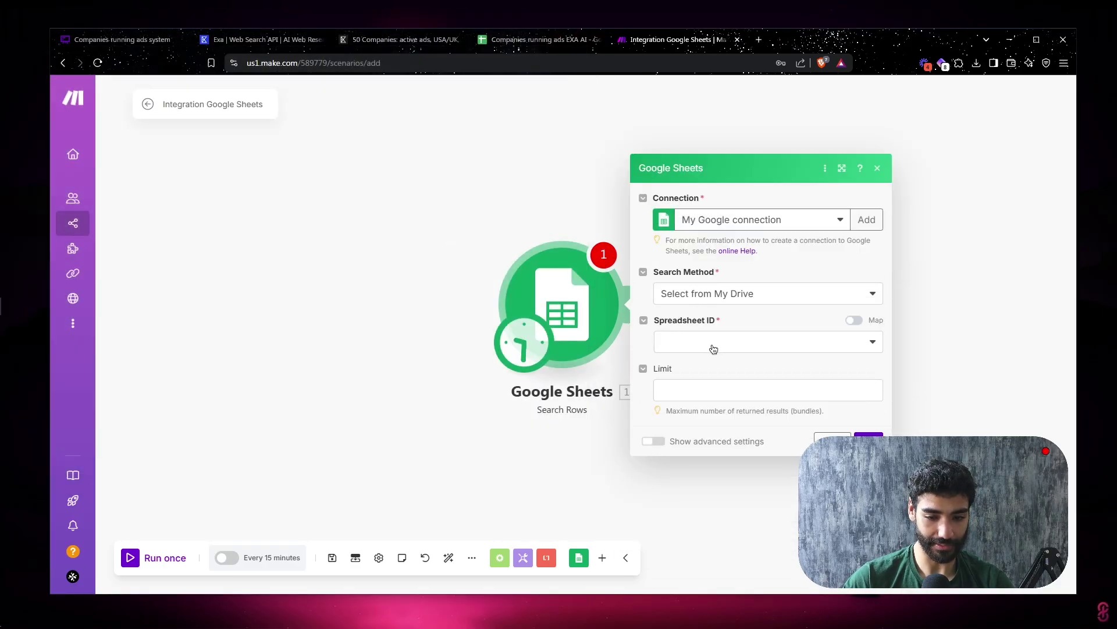
{"action": "left_click", "coordinate": [711, 344]}
Step: Select the 'Companies running ads EXA AI' spreadsheet by pasting its copied title into the picker
{"action": "left_click", "coordinate": [571, 41]}
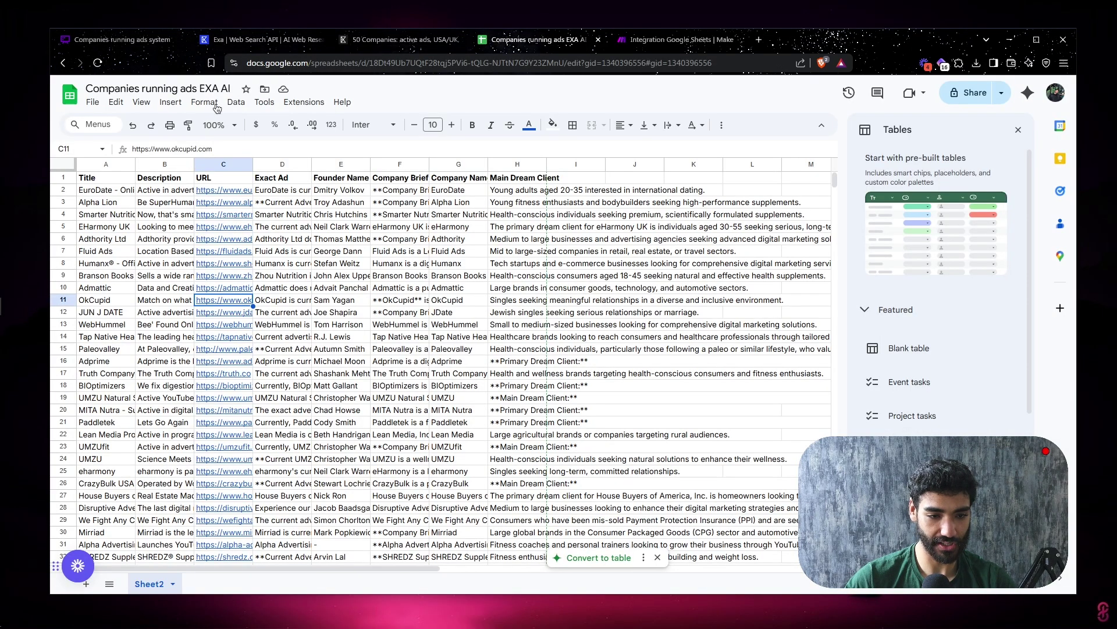
{"action": "left_click", "coordinate": [189, 94]}
{"action": "key", "text": "ctrl+c"}
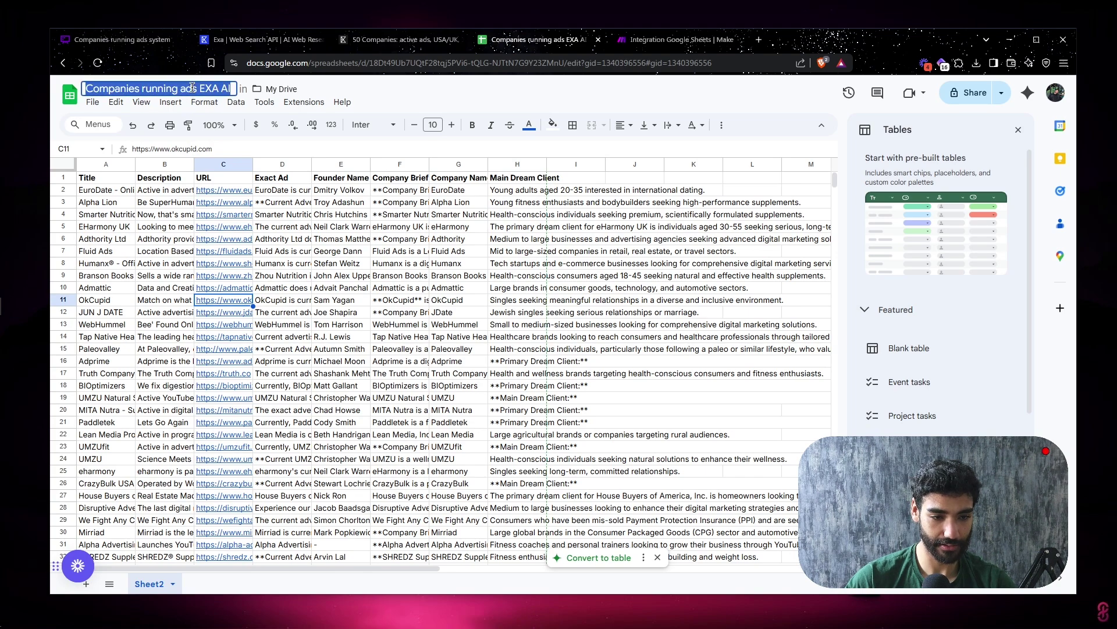
{"action": "left_click", "coordinate": [678, 40]}
{"action": "left_click", "coordinate": [753, 348]}
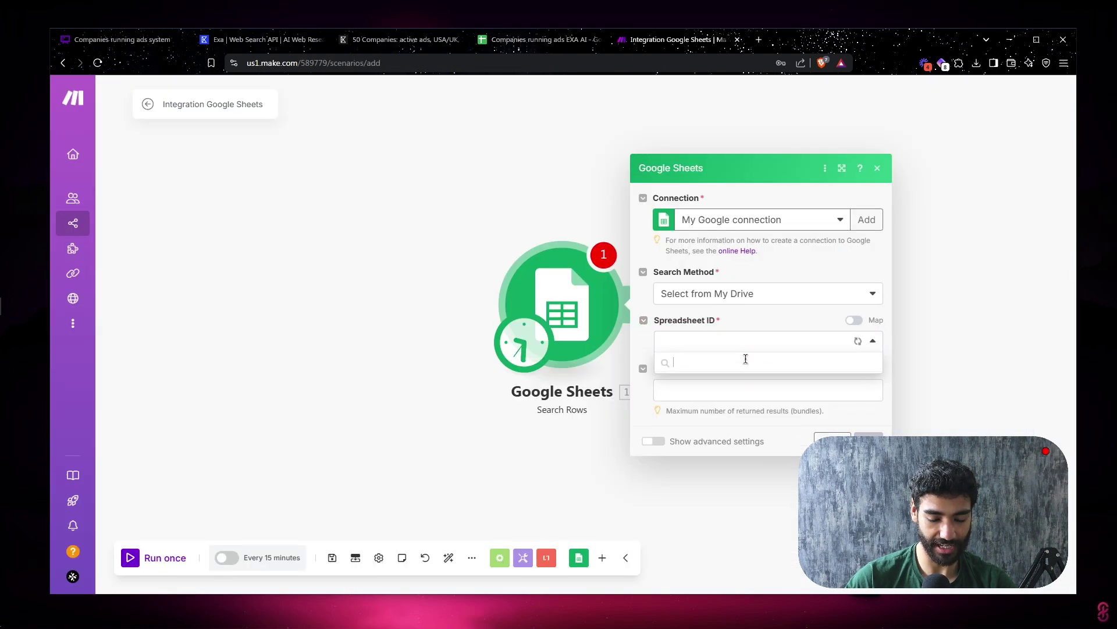
{"action": "key", "text": "ctrl+v"}
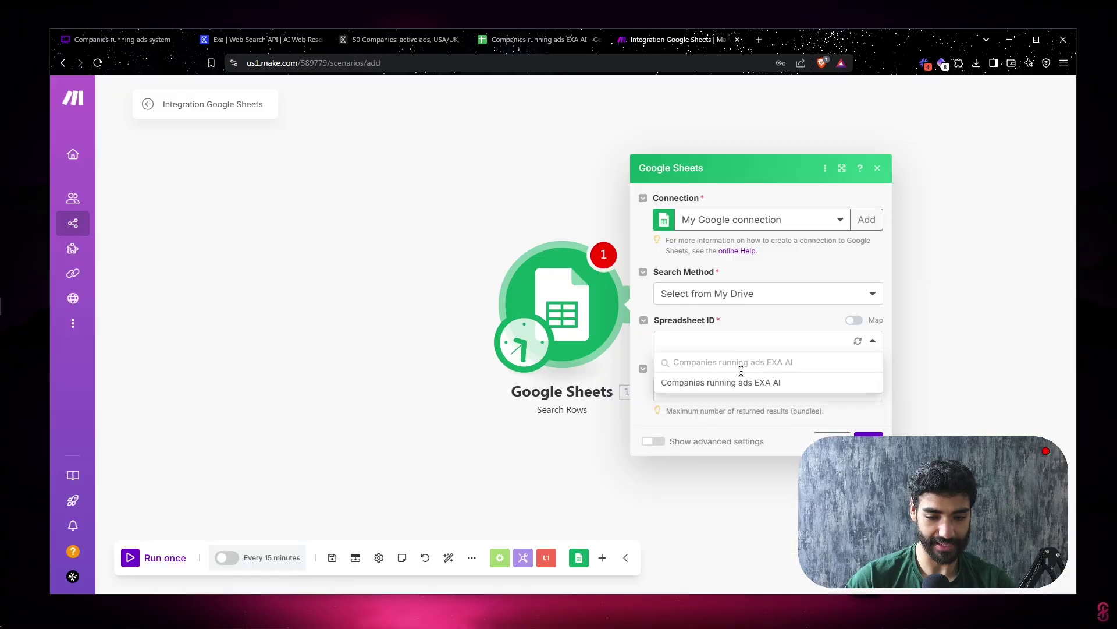
{"action": "left_click", "coordinate": [742, 383]}
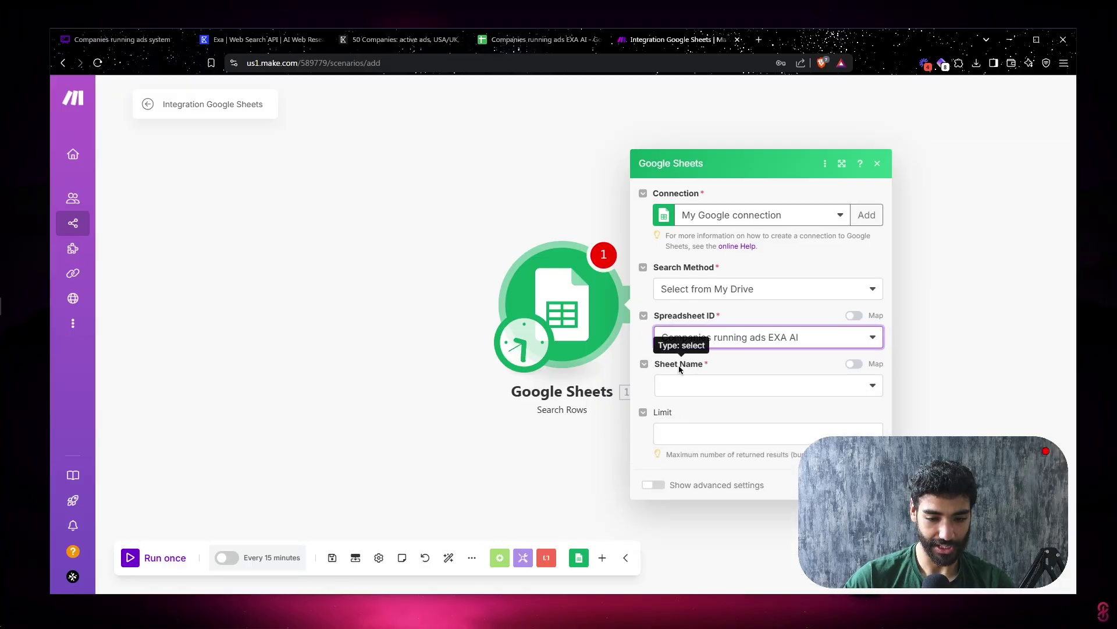
Step: Choose Sheet2, set the row limit to 1, and save the module settings
{"action": "left_click", "coordinate": [692, 365]}
{"action": "left_click", "coordinate": [678, 386]}
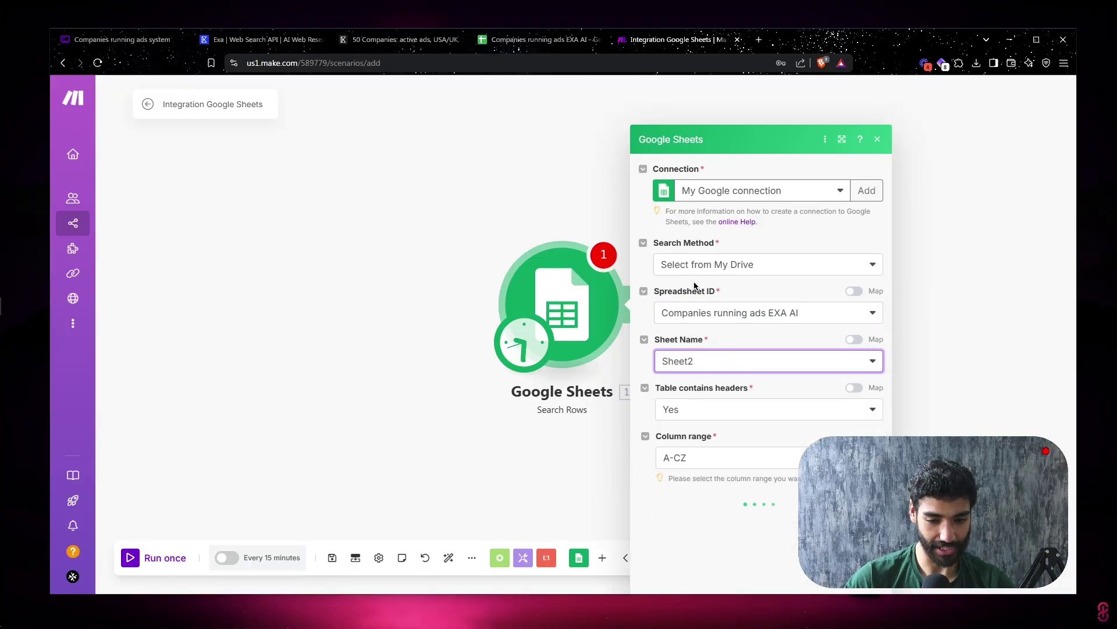
{"action": "left_click", "coordinate": [532, 39]}
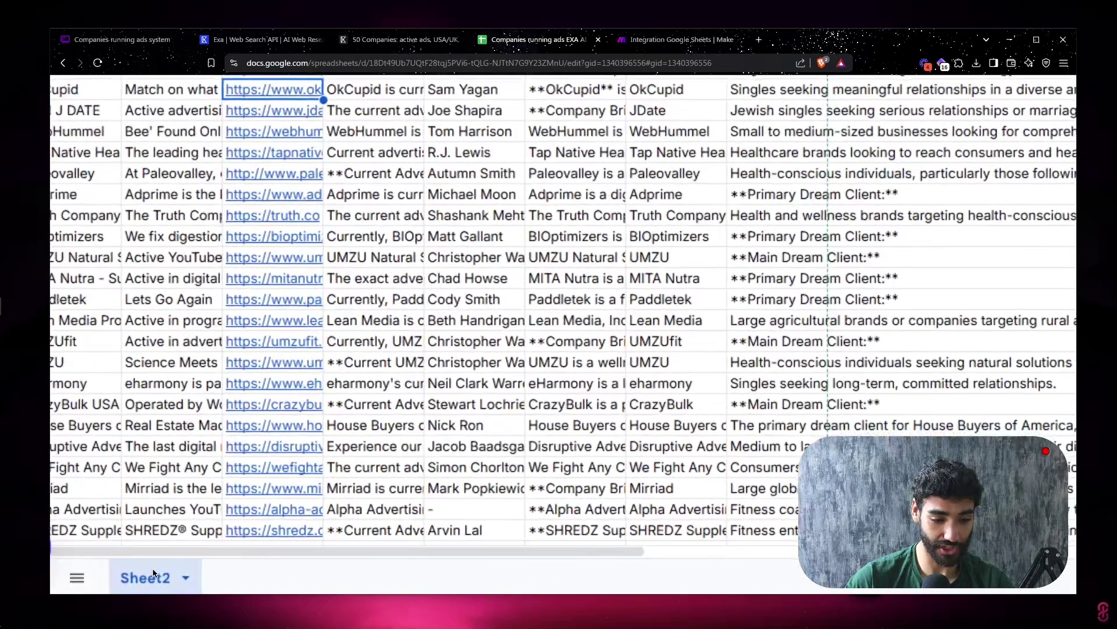
{"action": "scroll", "coordinate": [154, 559], "scroll_direction": "down", "scroll_amount": 2}
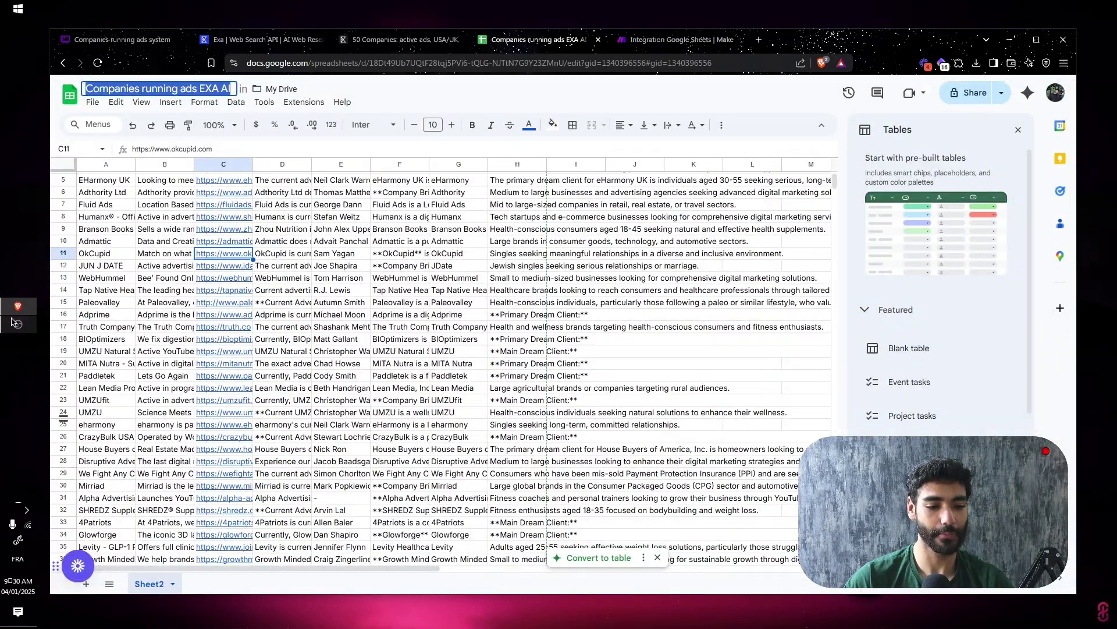
{"action": "left_click", "coordinate": [13, 325]}
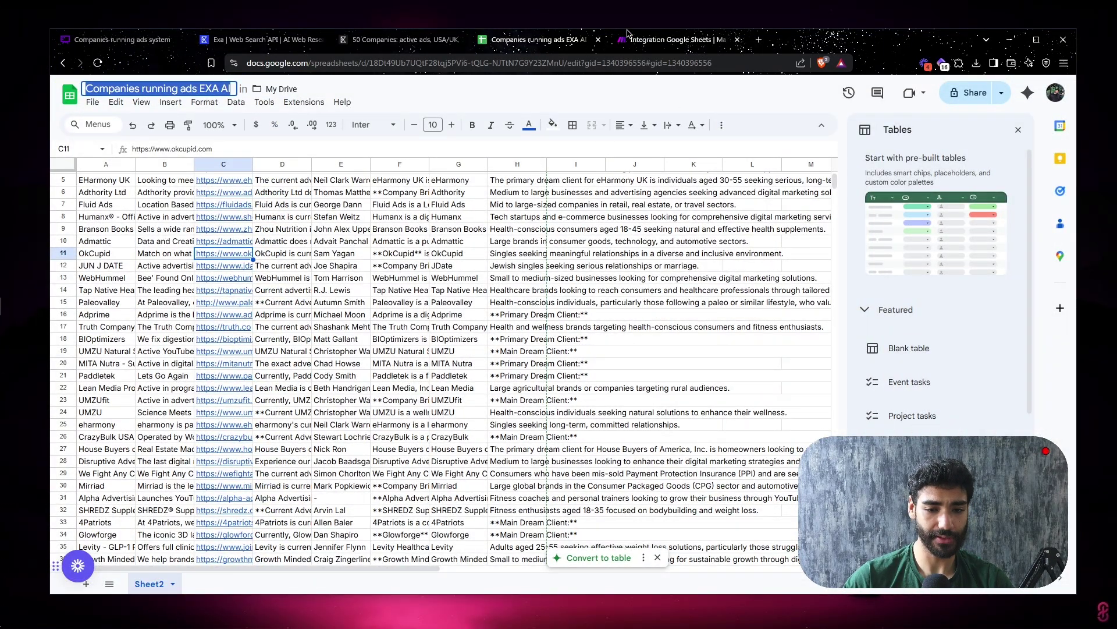
{"action": "left_click", "coordinate": [693, 39]}
{"action": "scroll", "coordinate": [717, 433], "scroll_direction": "down", "scroll_amount": 3}
{"action": "left_click", "coordinate": [724, 521]}
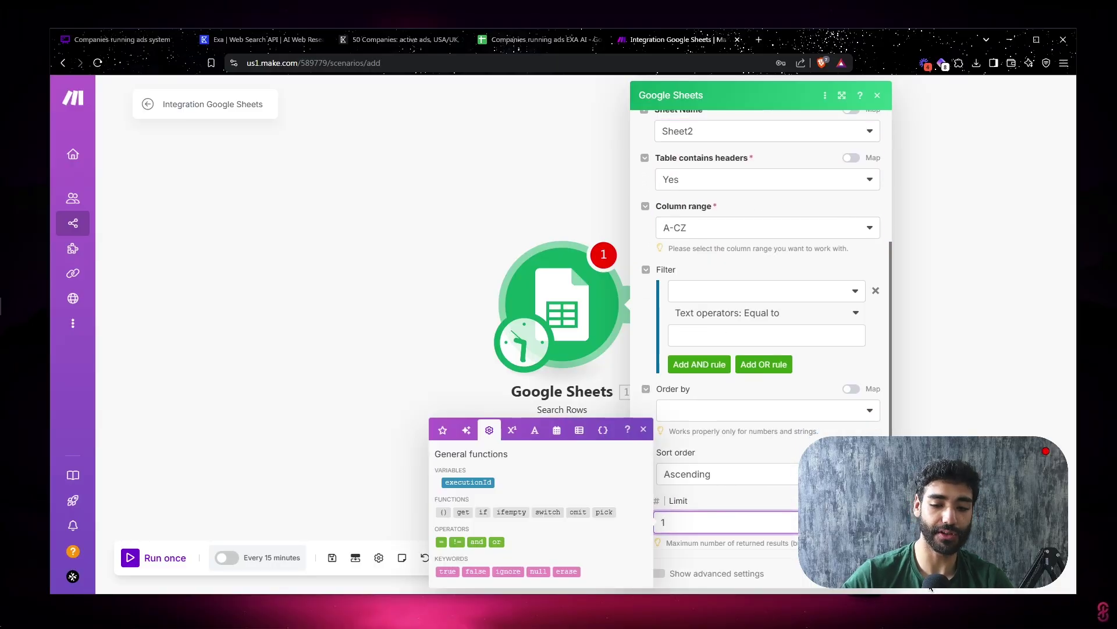
{"action": "key", "text": "Escape"}
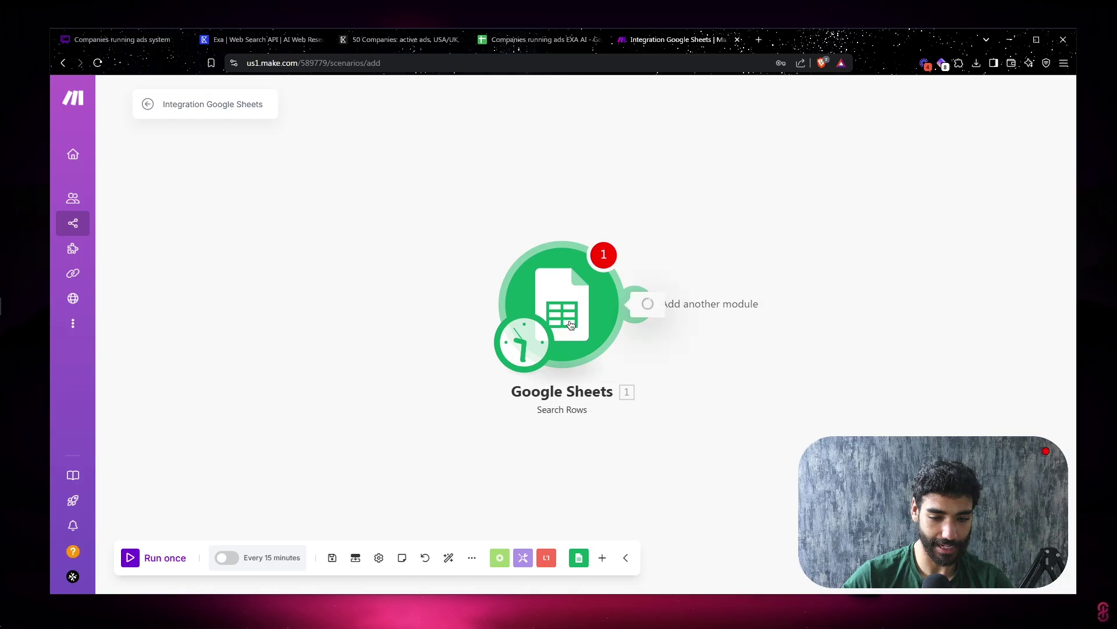
{"action": "left_click", "coordinate": [624, 302]}
Step: Run the scenario once and dismiss the returned EuroDate result
{"action": "key", "text": "Escape"}
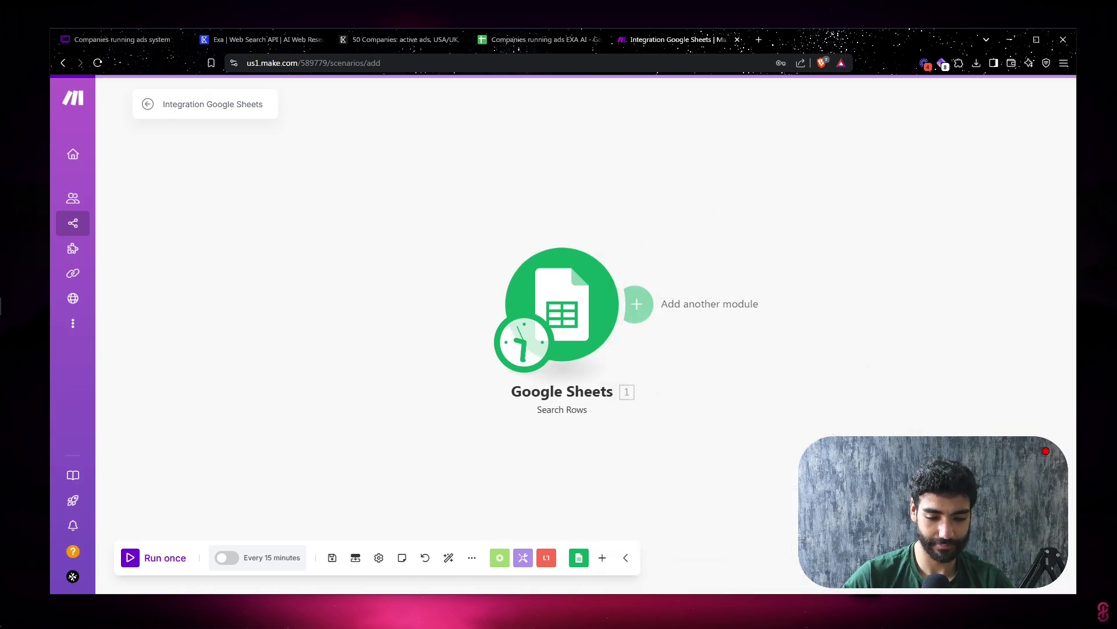
{"action": "left_click", "coordinate": [185, 559]}
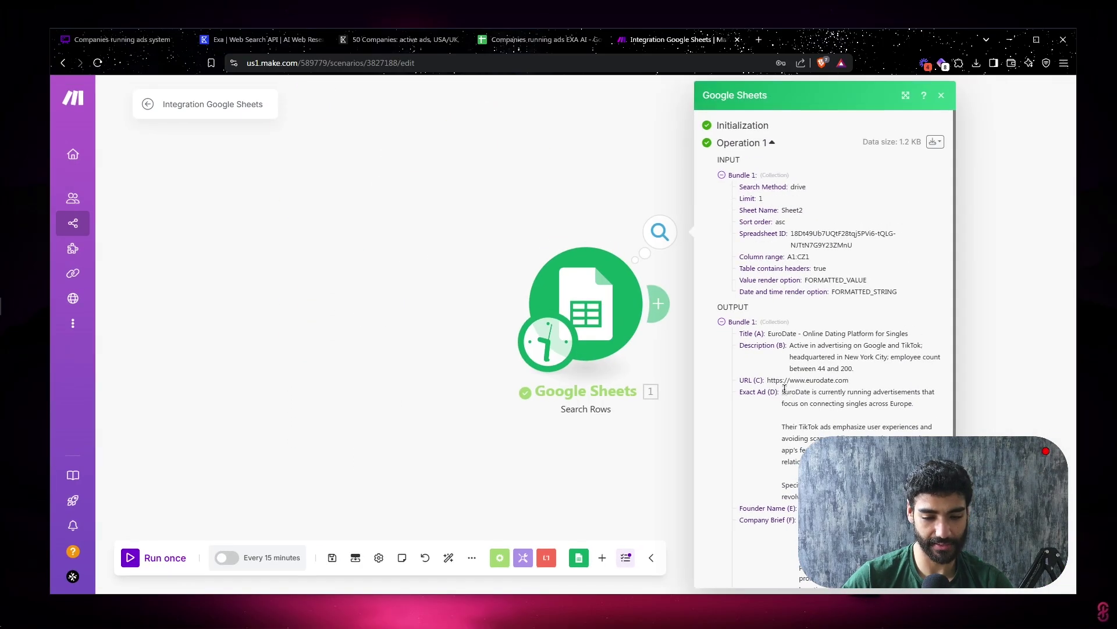
{"action": "right_click", "coordinate": [745, 390]}
{"action": "left_click", "coordinate": [665, 389]}
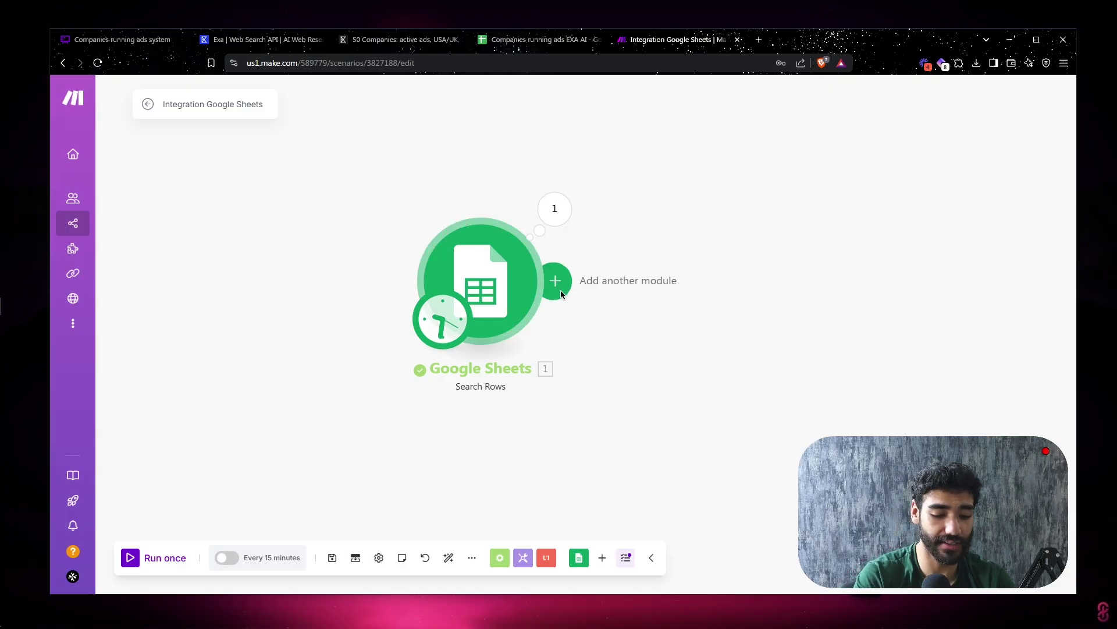
Step: Open ssmasters.com in a new browser tab
{"action": "key", "text": "ctrl+t"}
{"action": "type", "text": "ssmasters.com"}
{"action": "key", "text": "Return"}
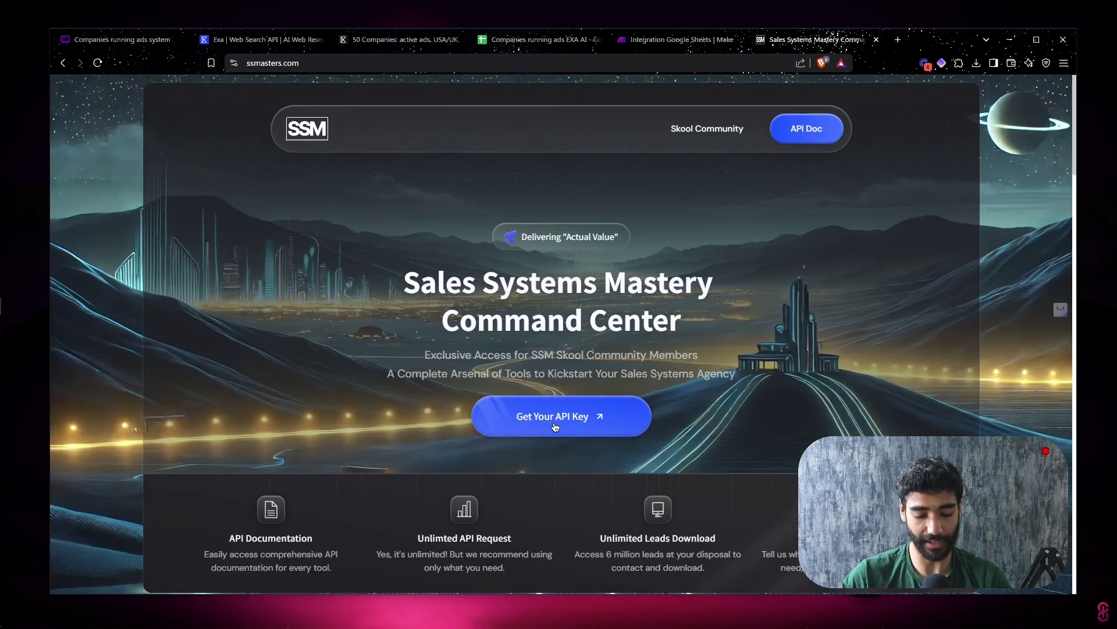
{"action": "left_click", "coordinate": [563, 421]}
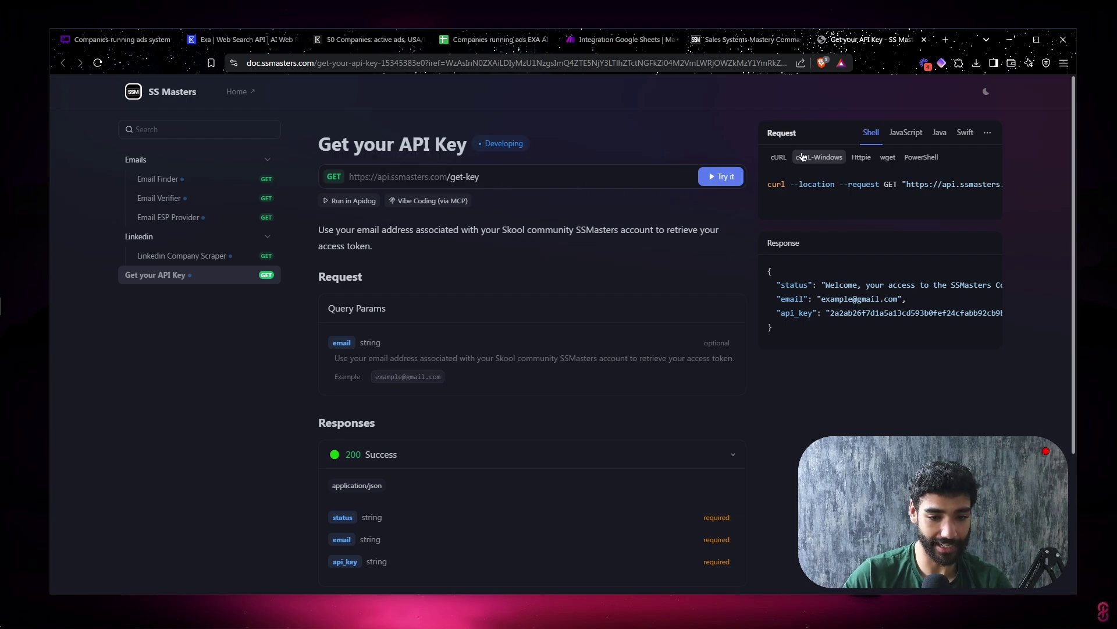
{"action": "left_click", "coordinate": [721, 177]}
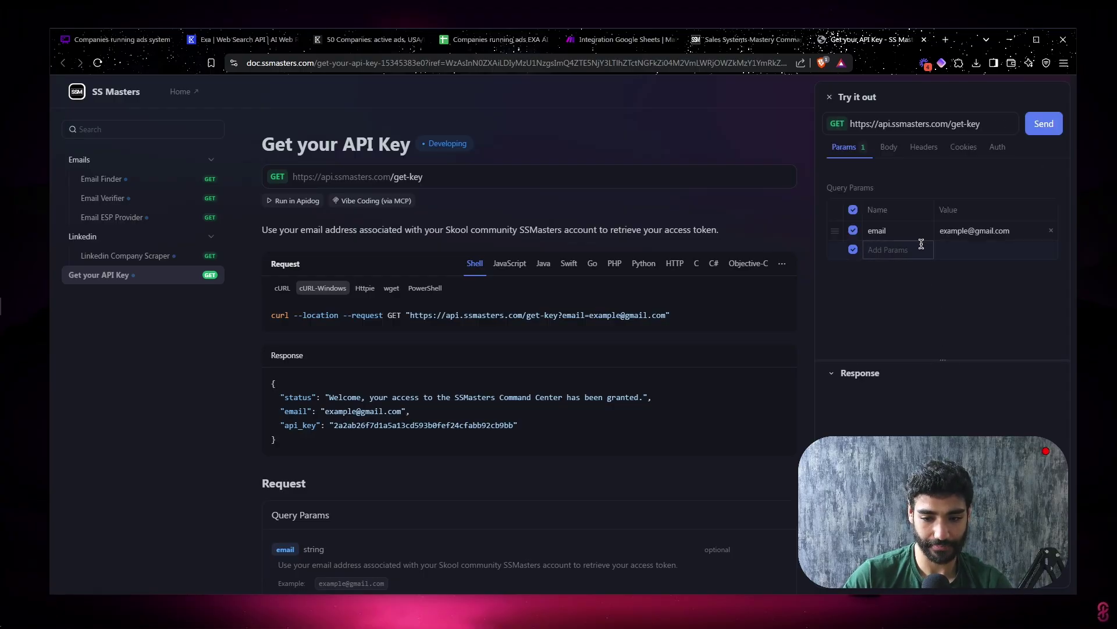
{"action": "scroll", "coordinate": [956, 282], "scroll_direction": "up", "scroll_amount": 4}
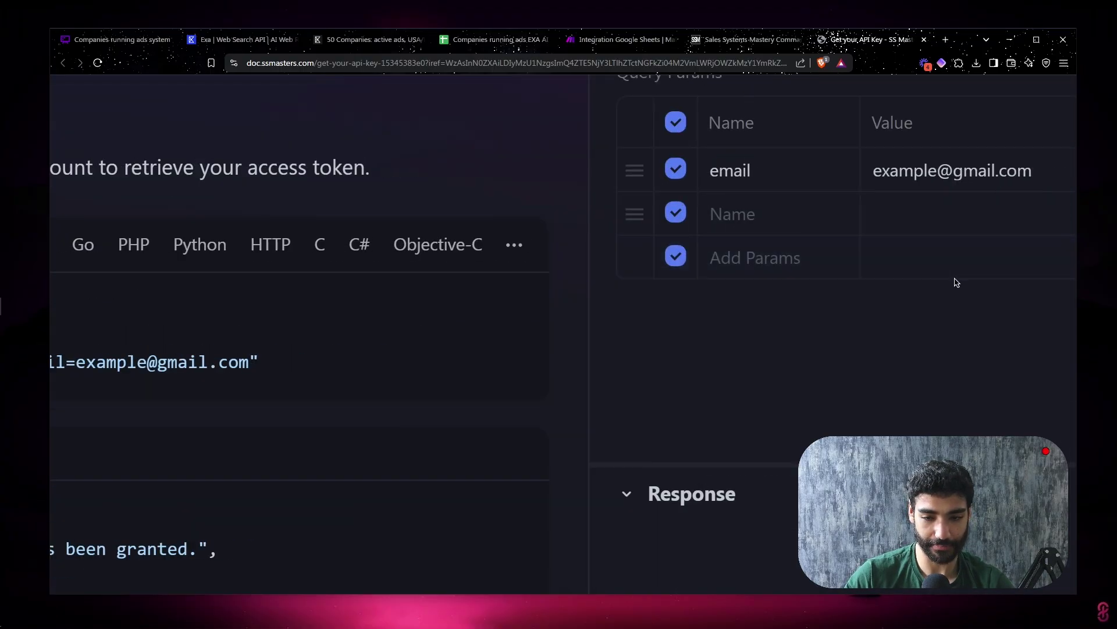
{"action": "double_click", "coordinate": [877, 176]}
{"action": "key", "text": "ctrl+a"}
{"action": "type", "text": "saaa"}
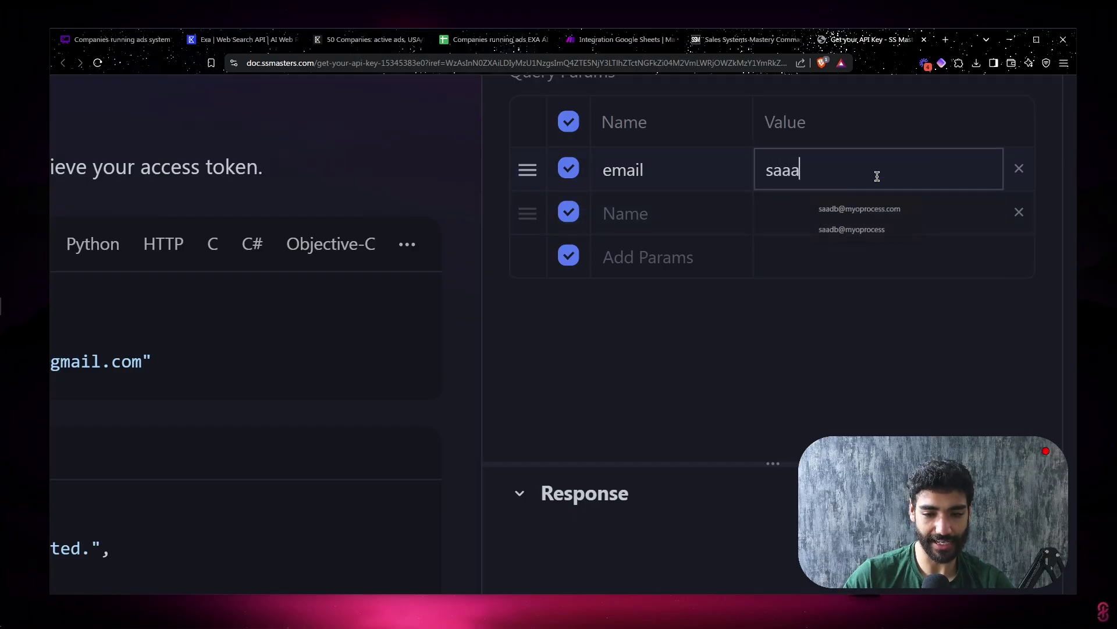
{"action": "key", "text": "ctrl+a"}
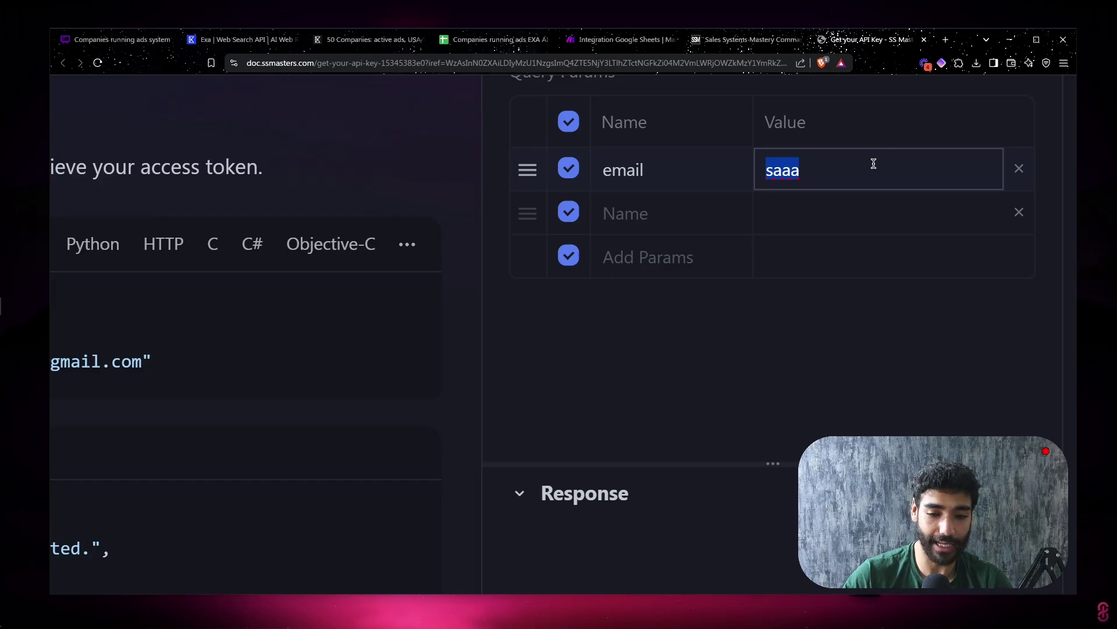
{"action": "key", "text": "ctrl+0"}
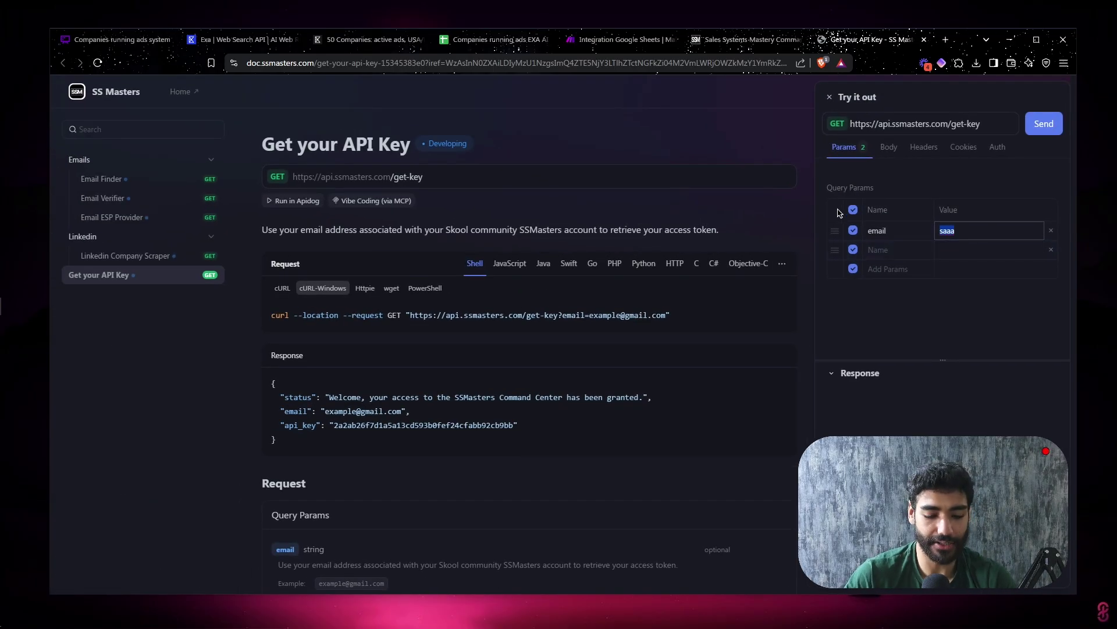
{"action": "key", "text": "ctrl+w"}
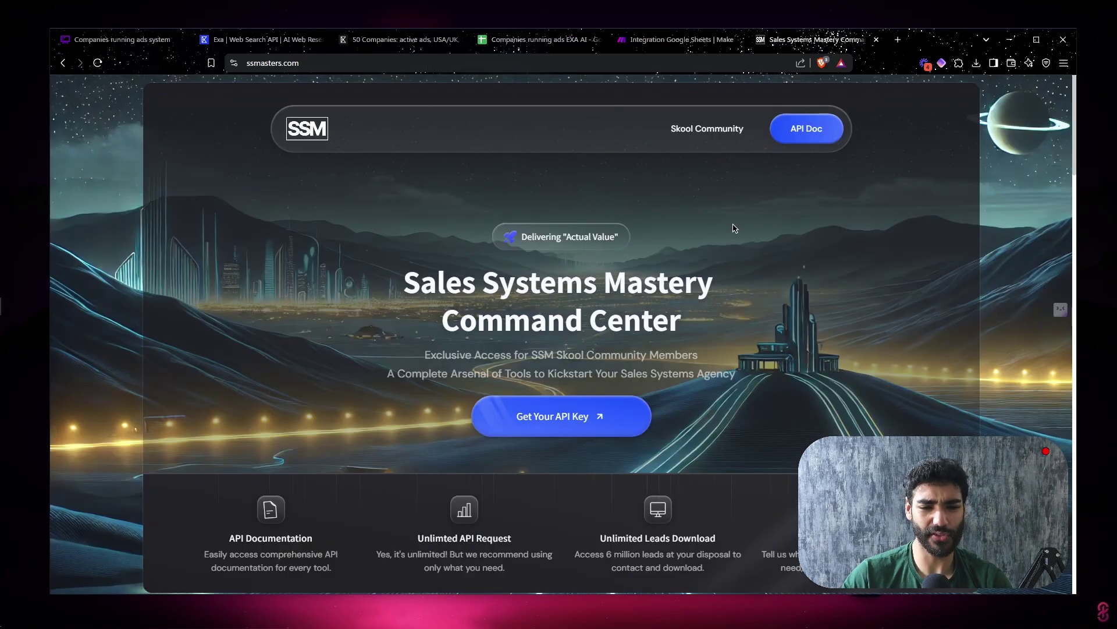
Step: Add Anymail finder's 'Search for a Person's Email' module after the Google Sheets module
{"action": "key", "text": "ctrl+w"}
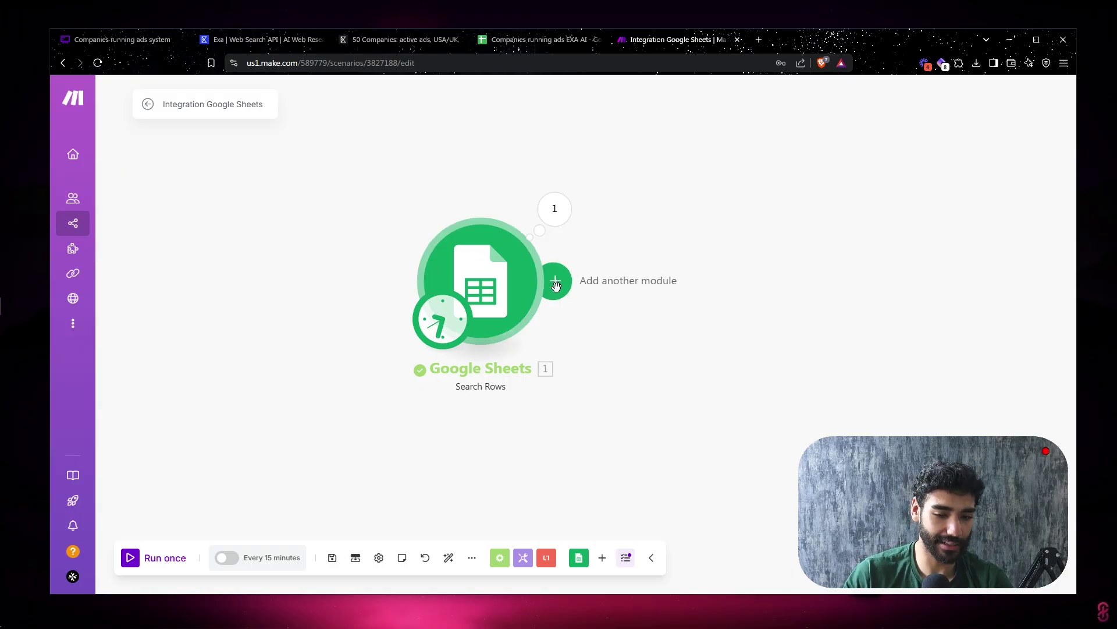
{"action": "left_click", "coordinate": [553, 281]}
{"action": "type", "text": "any"}
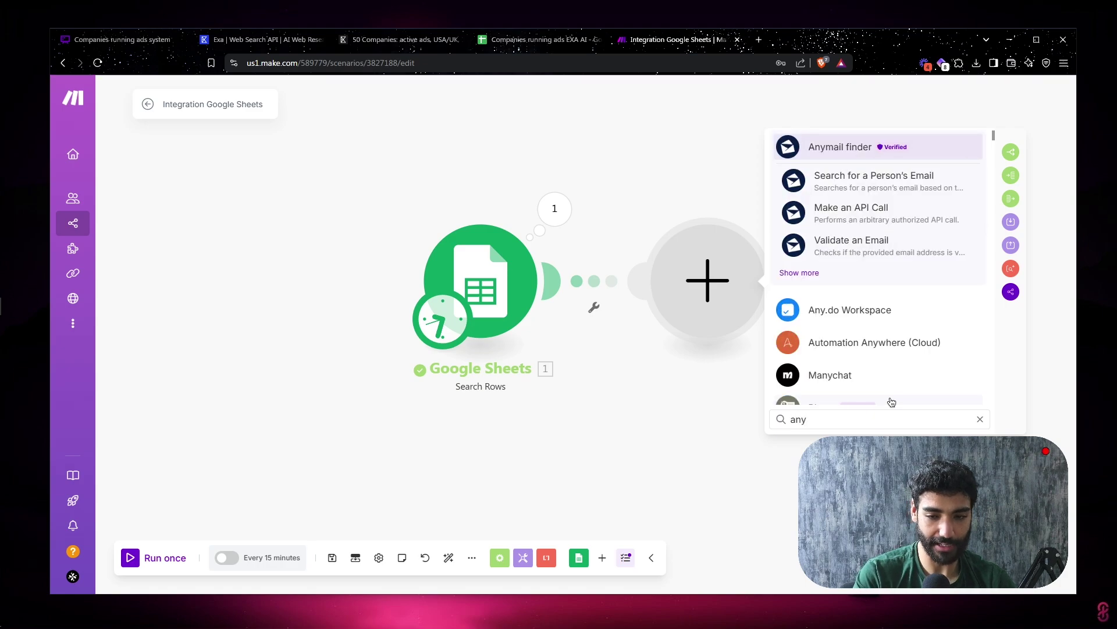
{"action": "key", "text": "Return"}
{"action": "type", "text": "se"}
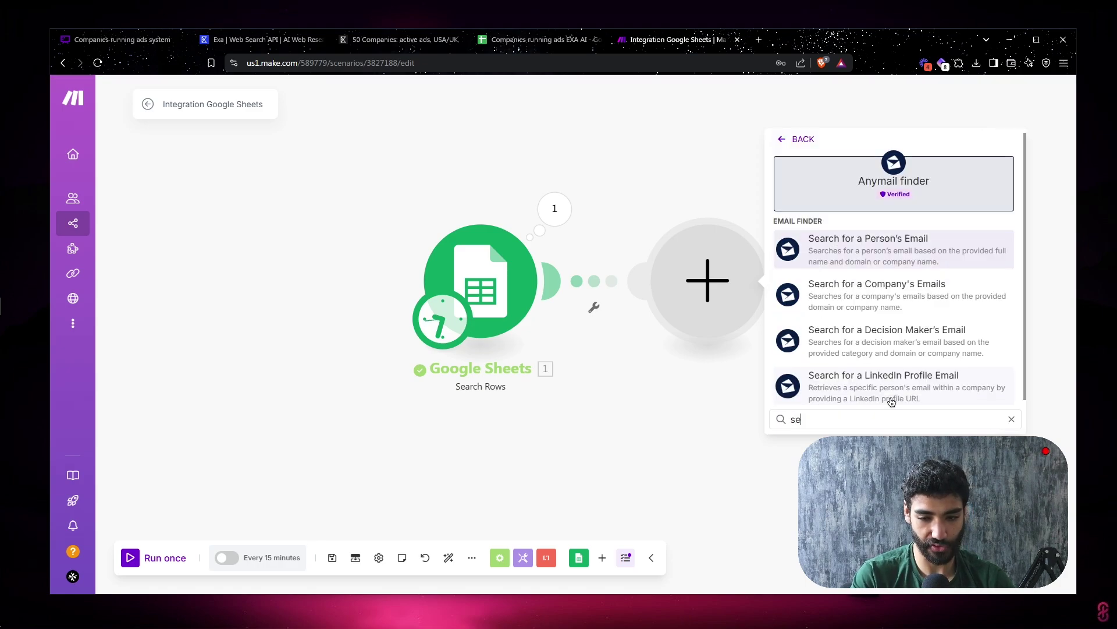
{"action": "key", "text": "Return"}
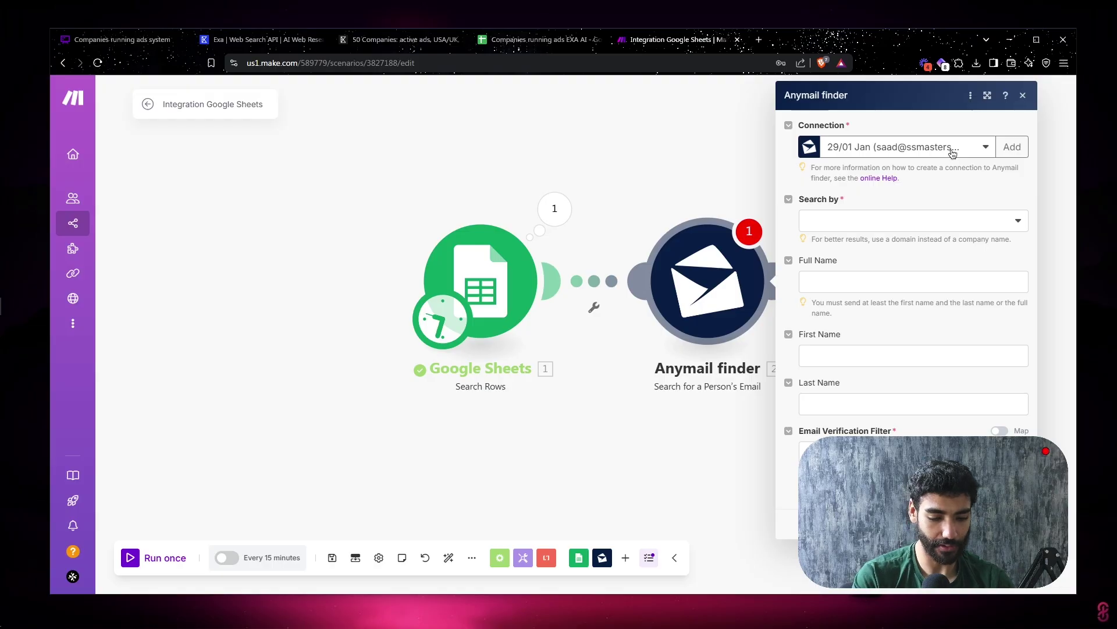
Step: Open anymailfinder.com in a new browser tab
{"action": "key", "text": "ctrl+t"}
{"action": "type", "text": "anymailfinder.com"}
{"action": "key", "text": "Return"}
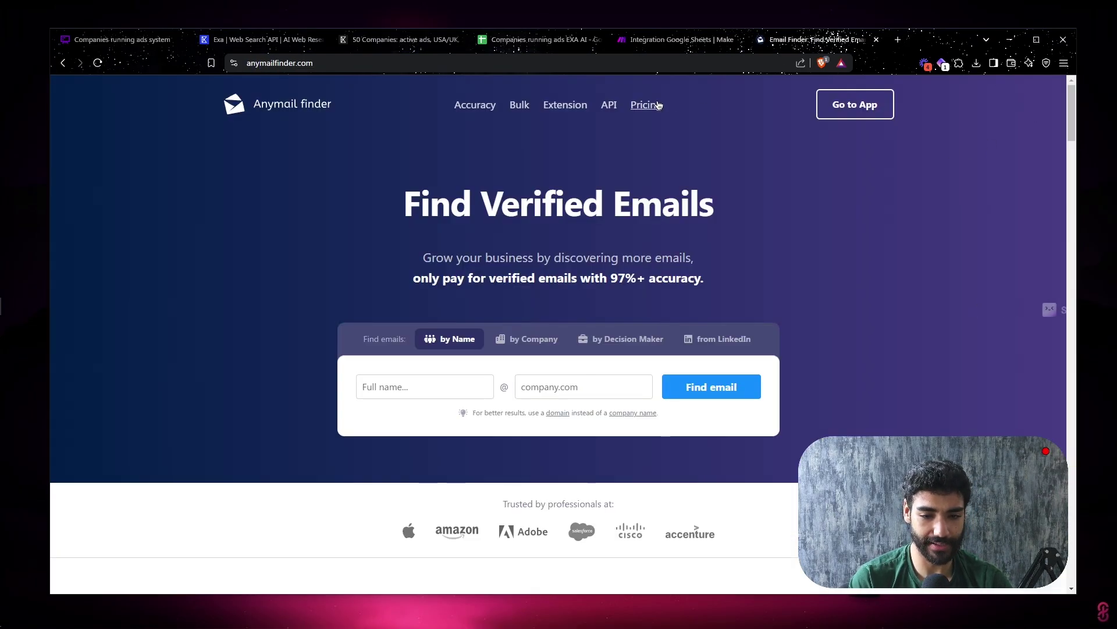
Step: Browse Anymail finder's pricing page, comparing monthly and yearly plan prices
{"action": "left_click", "coordinate": [658, 104]}
{"action": "scroll", "coordinate": [663, 244], "scroll_direction": "down", "scroll_amount": 4}
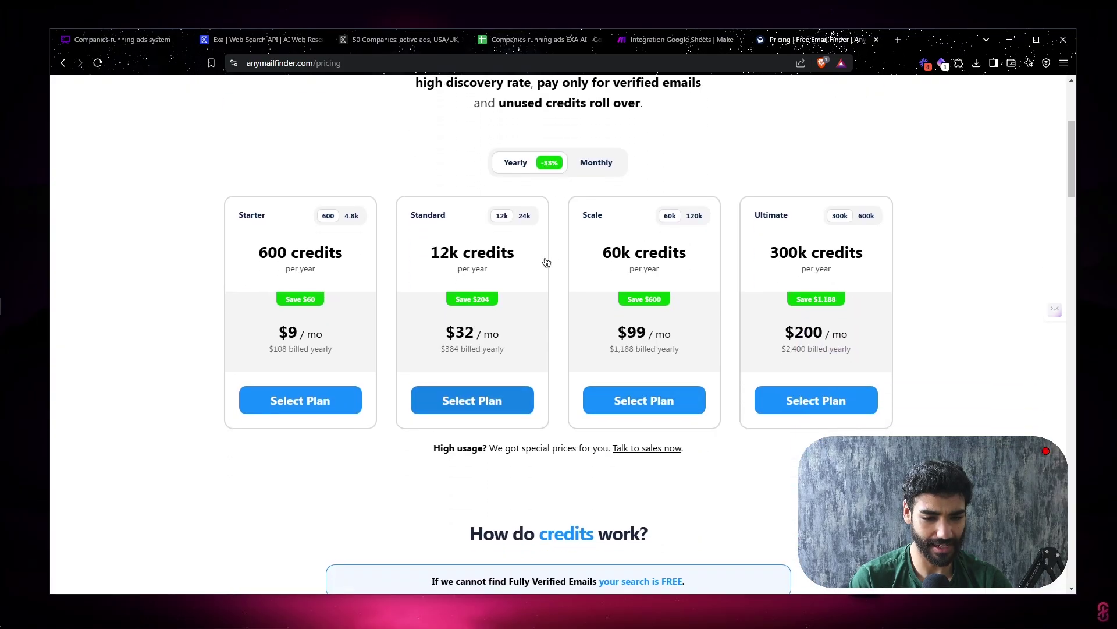
{"action": "left_click", "coordinate": [594, 172]}
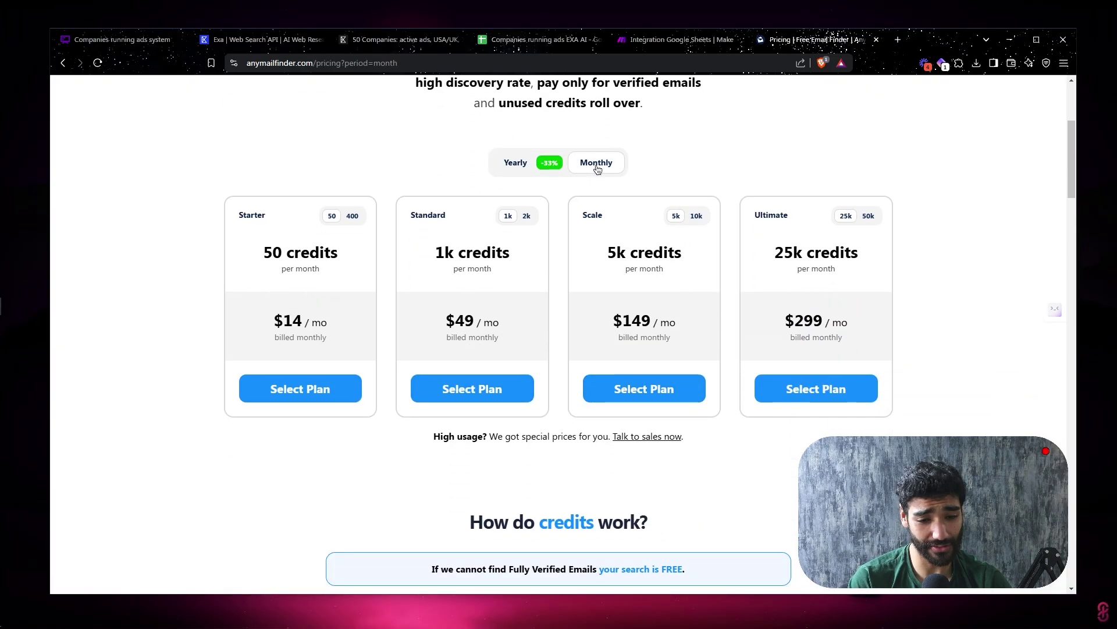
{"action": "left_click", "coordinate": [526, 169]}
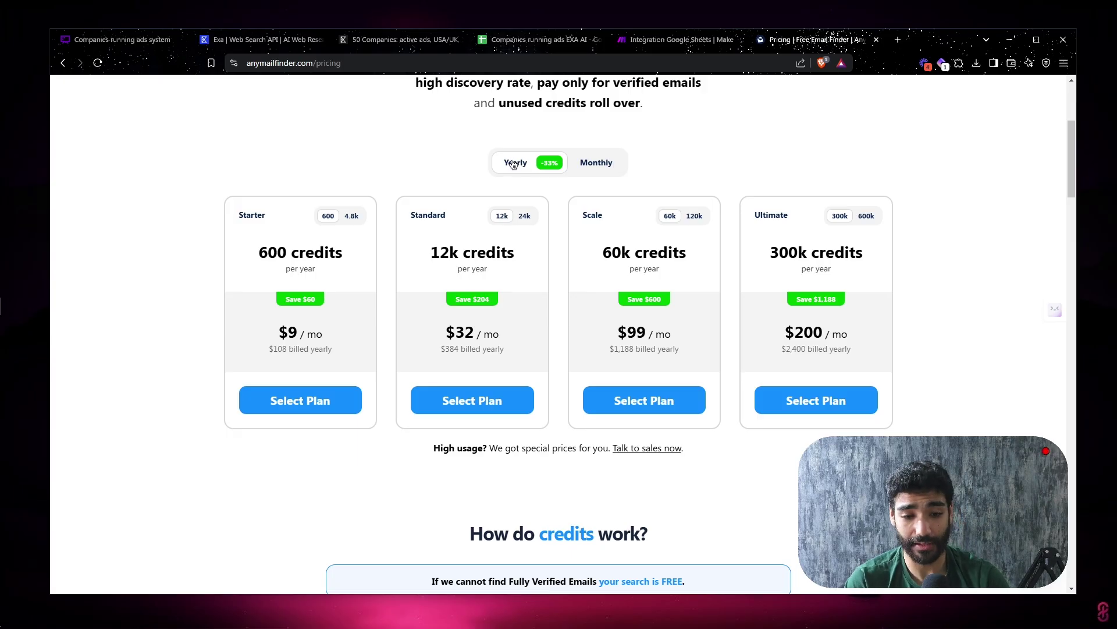
{"action": "scroll", "coordinate": [514, 166], "scroll_direction": "up", "scroll_amount": 5}
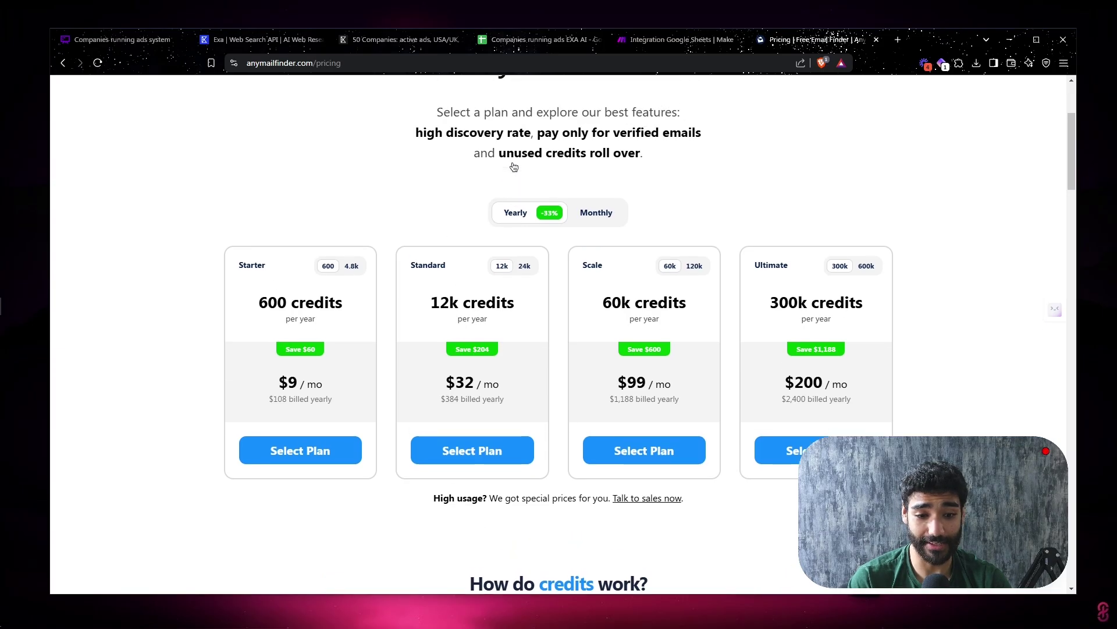
{"action": "left_click", "coordinate": [309, 104]}
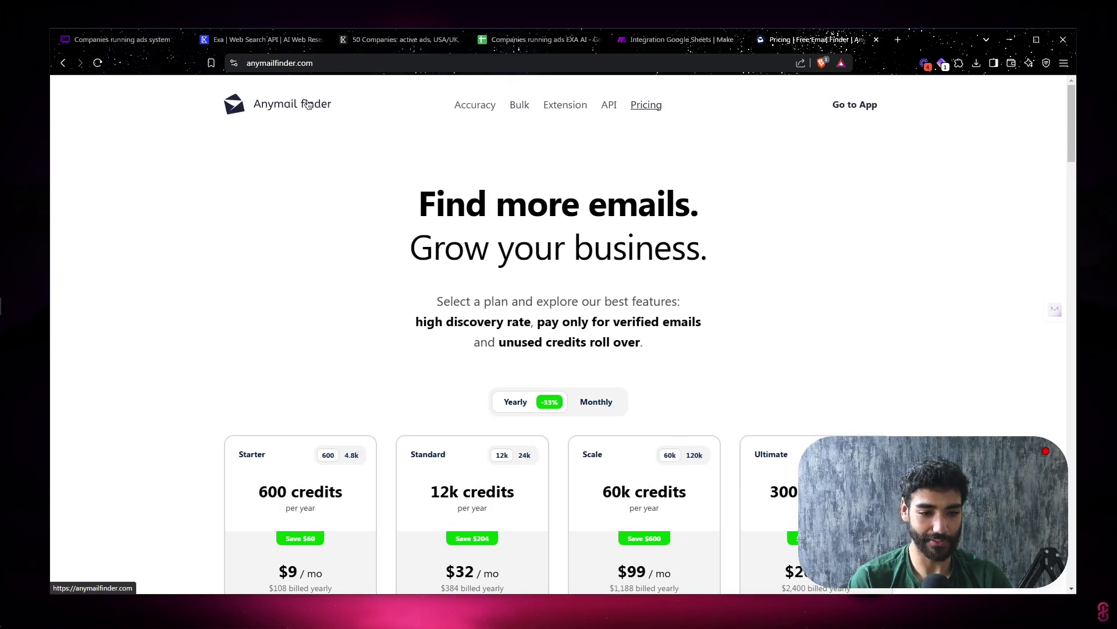
Step: Copy the account's API key from the Anymail finder app's API settings
{"action": "left_click", "coordinate": [610, 103]}
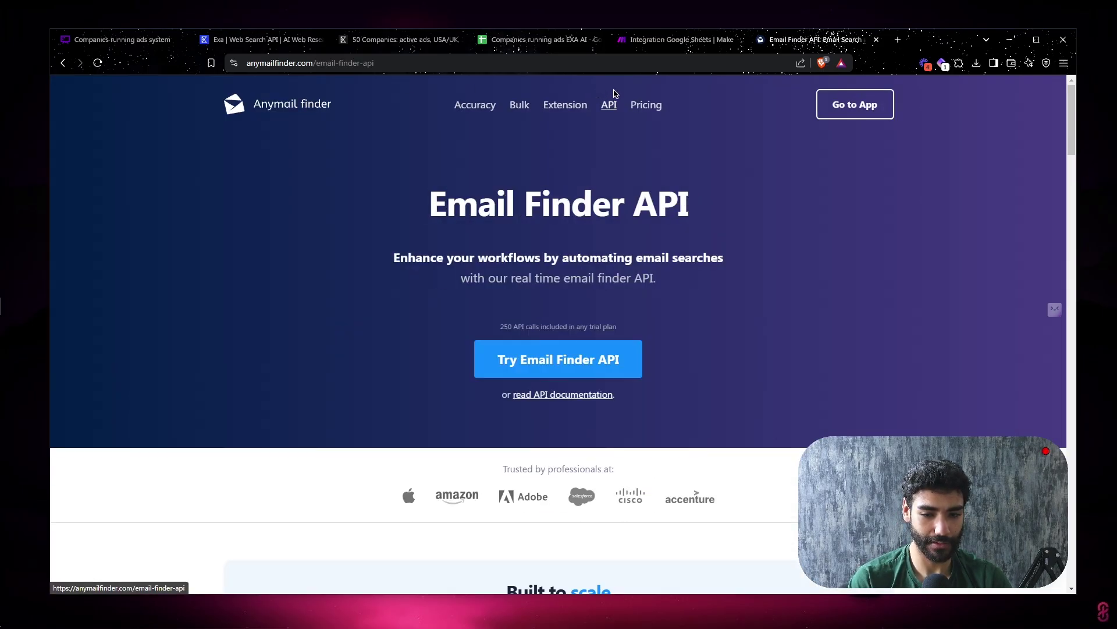
{"action": "left_click", "coordinate": [862, 111]}
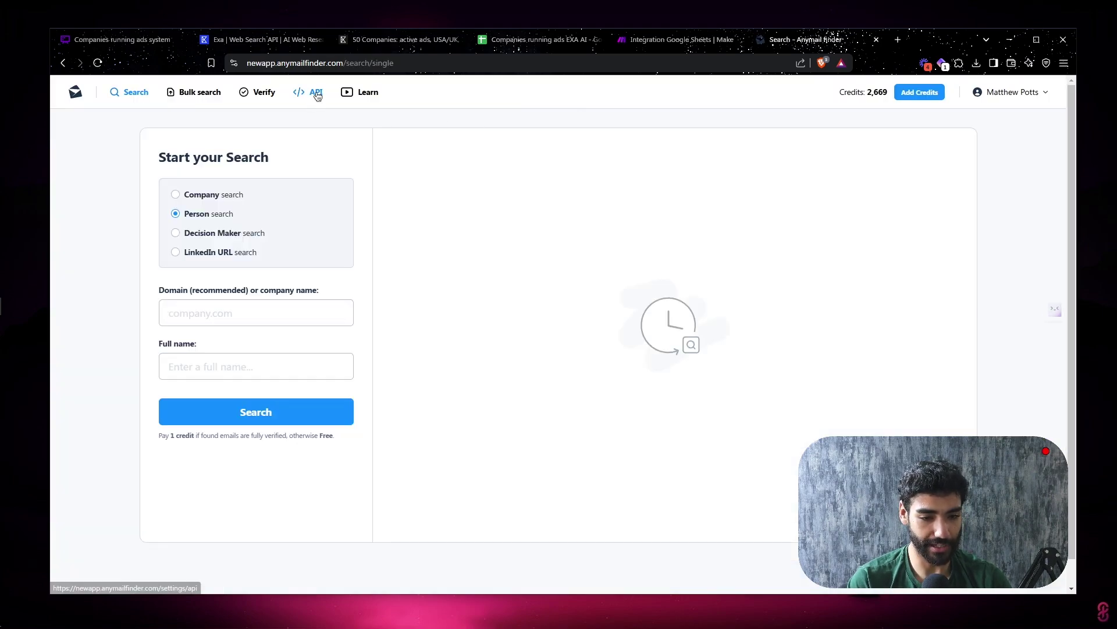
{"action": "left_click", "coordinate": [309, 91]}
{"action": "left_click", "coordinate": [747, 209]}
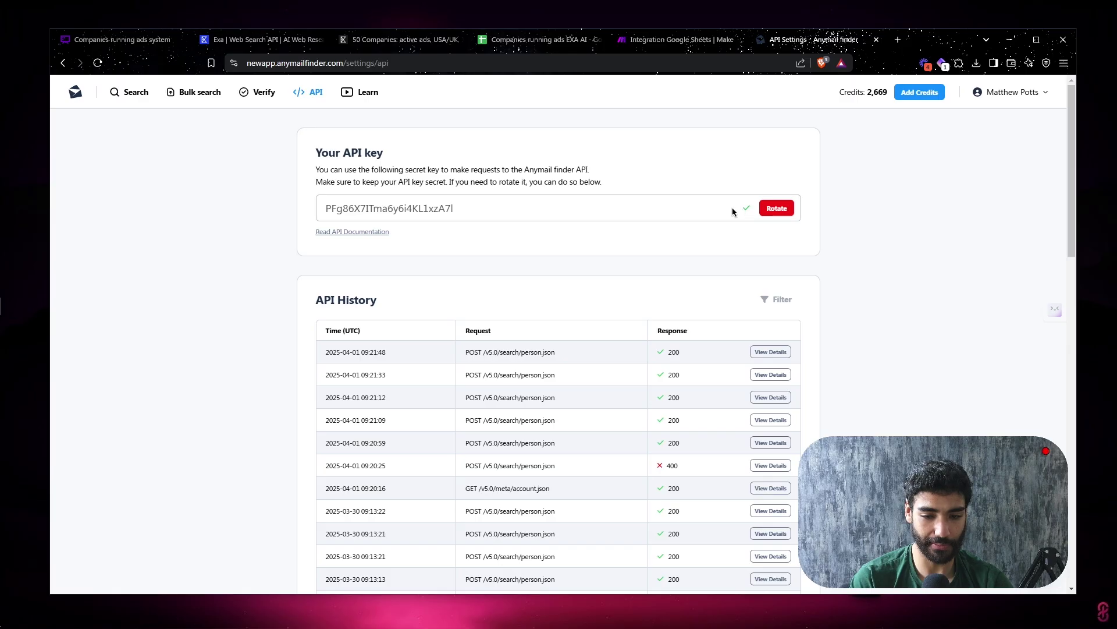
{"action": "left_click", "coordinate": [675, 39]}
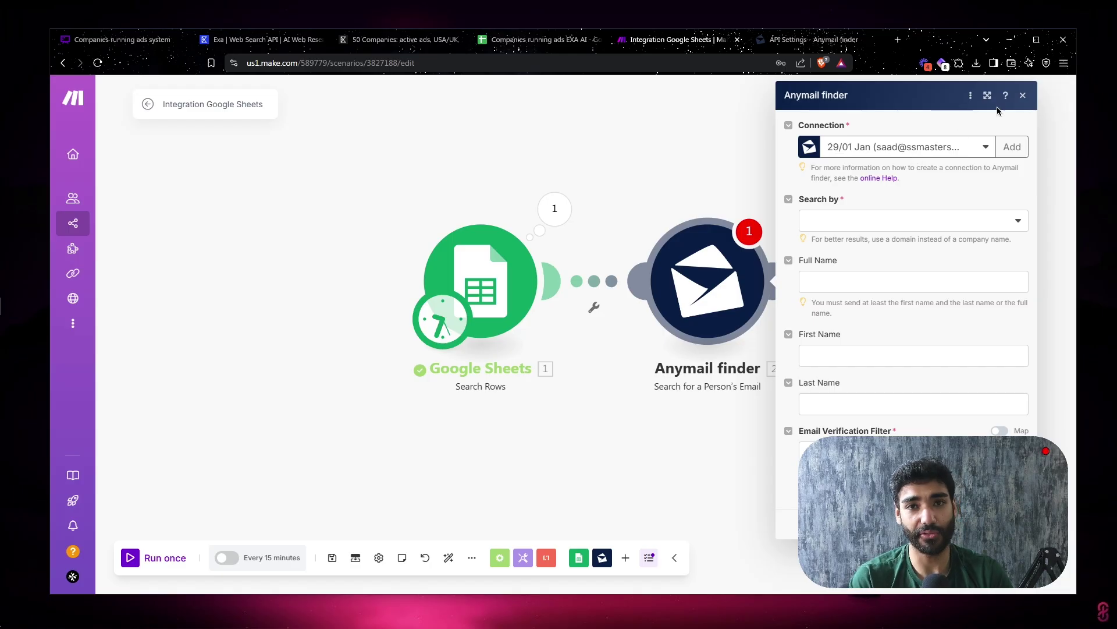
Step: Create a new Anymail finder connection using the copied API key
{"action": "left_click", "coordinate": [1012, 147]}
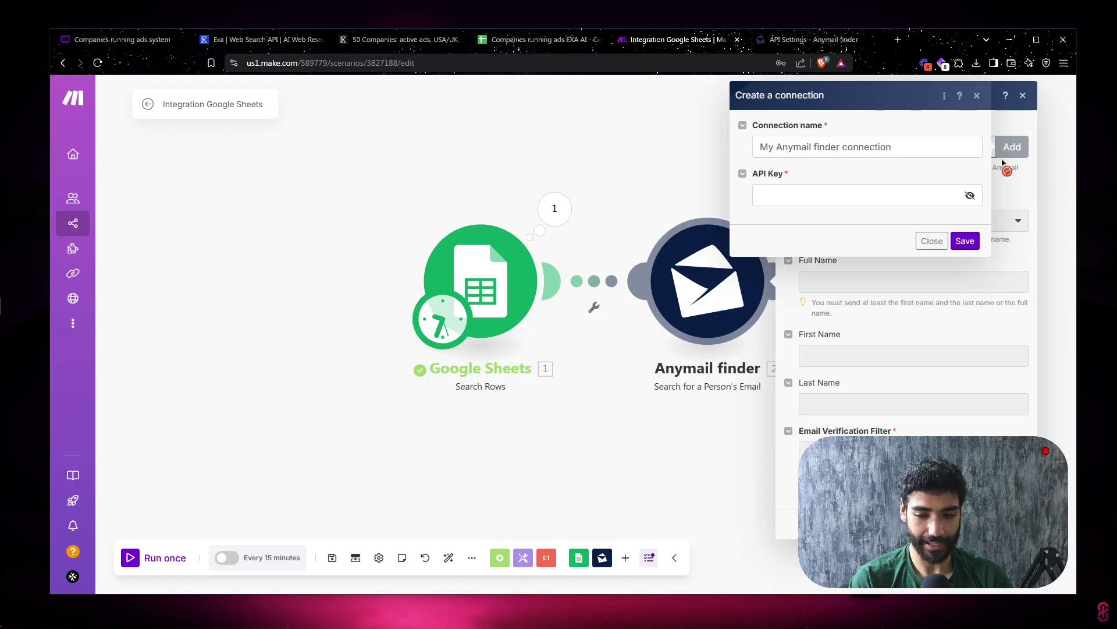
{"action": "left_click", "coordinate": [844, 197]}
{"action": "key", "text": "ctrl+v"}
{"action": "left_click", "coordinate": [965, 242]}
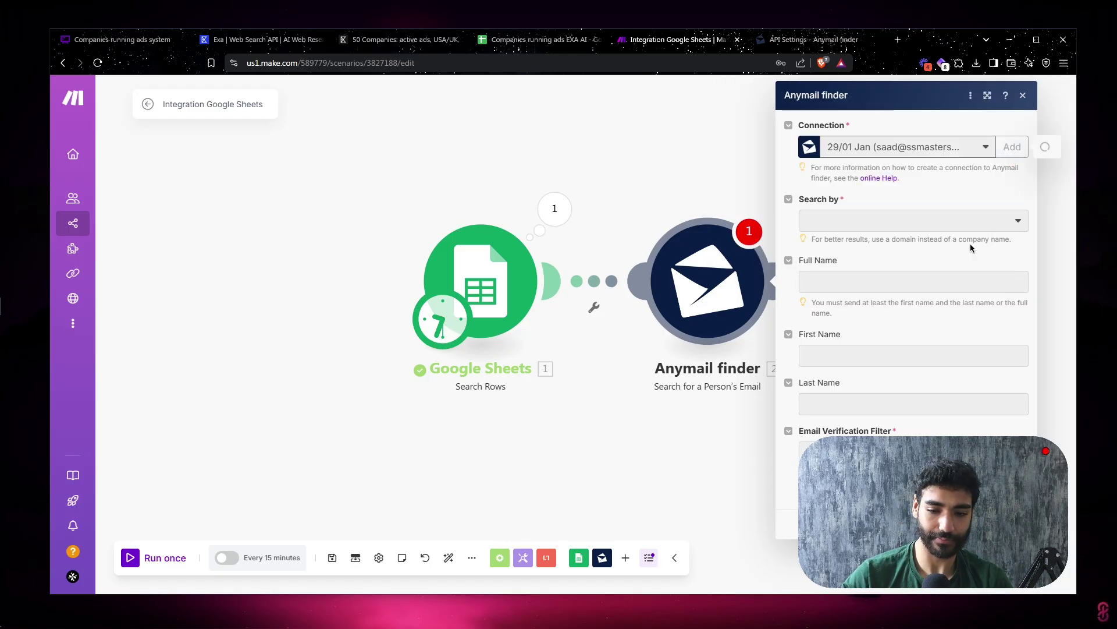
Step: Search by Domain, mapping URL (C) to Domain and Founder Name (E) to Full Name
{"action": "left_click", "coordinate": [856, 231]}
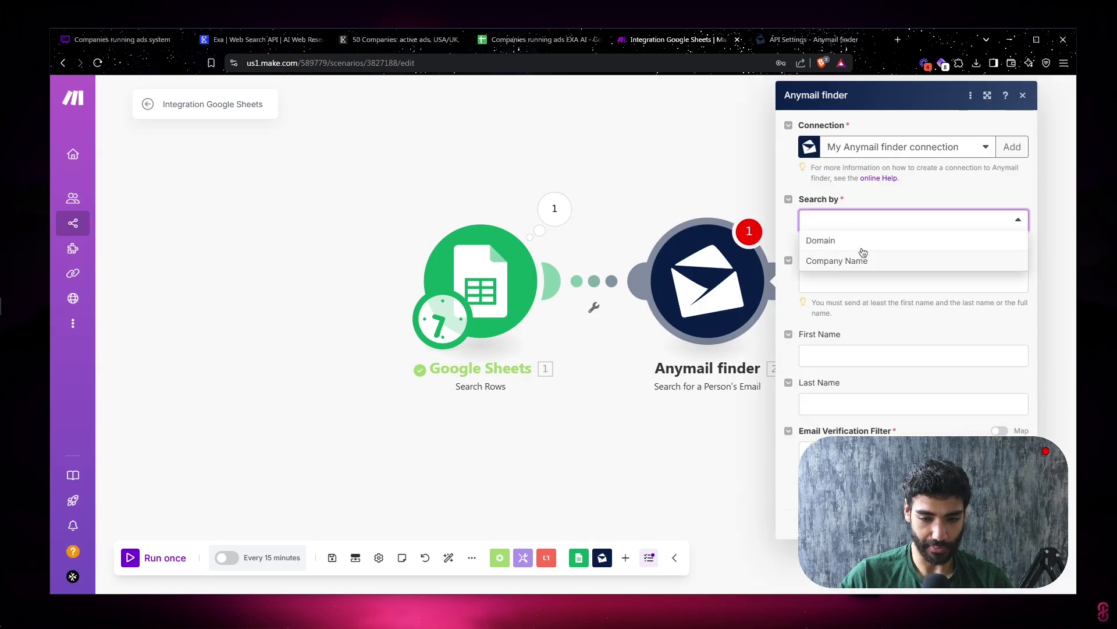
{"action": "left_click", "coordinate": [864, 243]}
{"action": "left_click", "coordinate": [873, 282]}
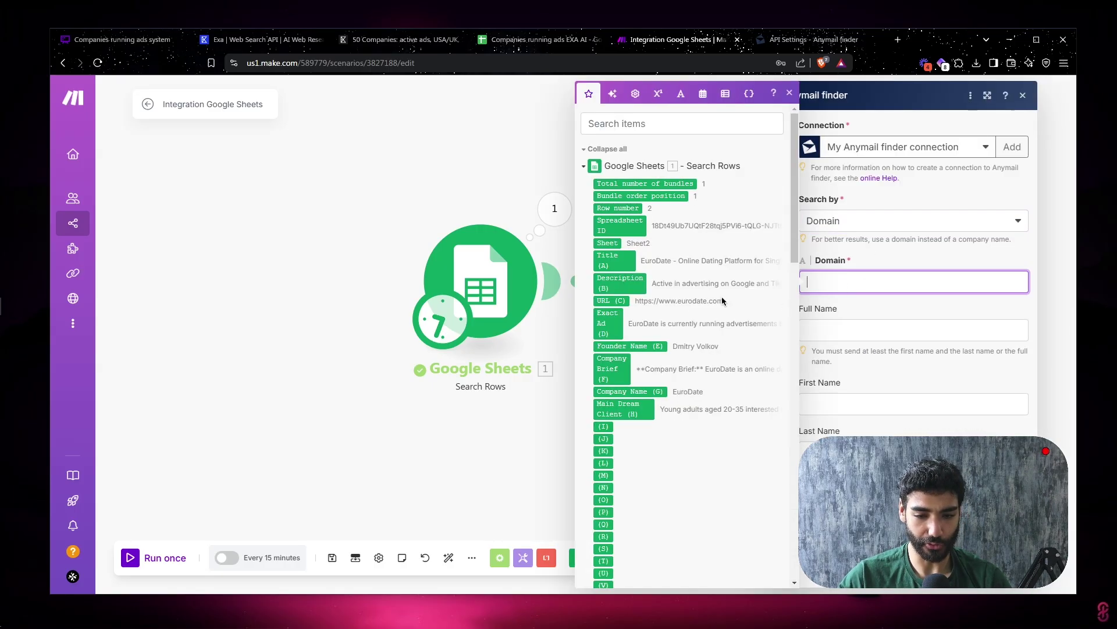
{"action": "left_click", "coordinate": [612, 301]}
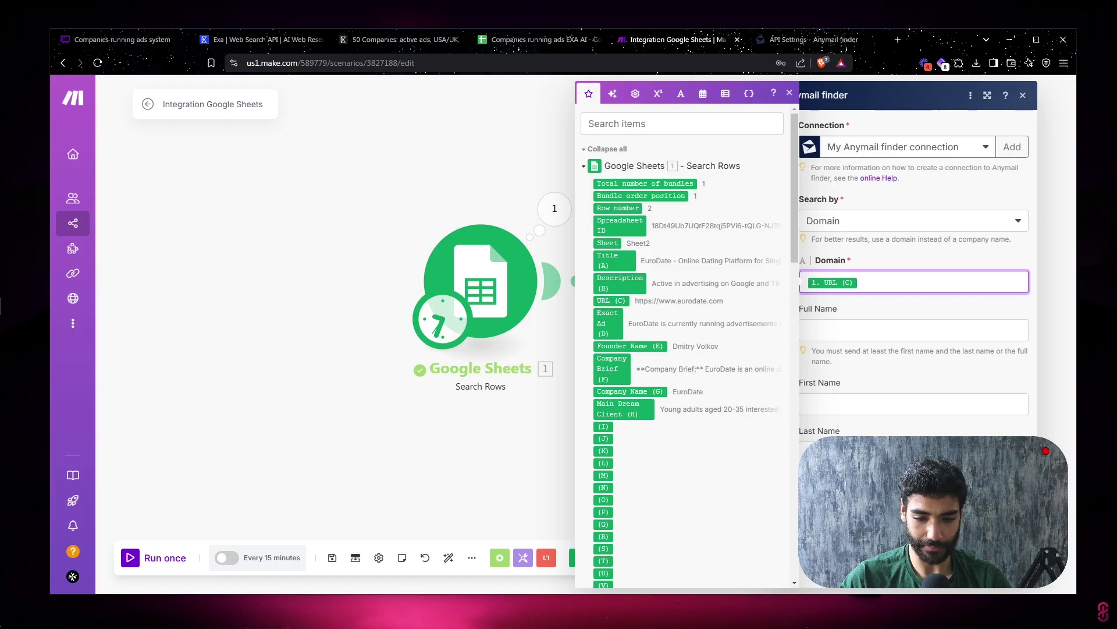
{"action": "left_click", "coordinate": [855, 326]}
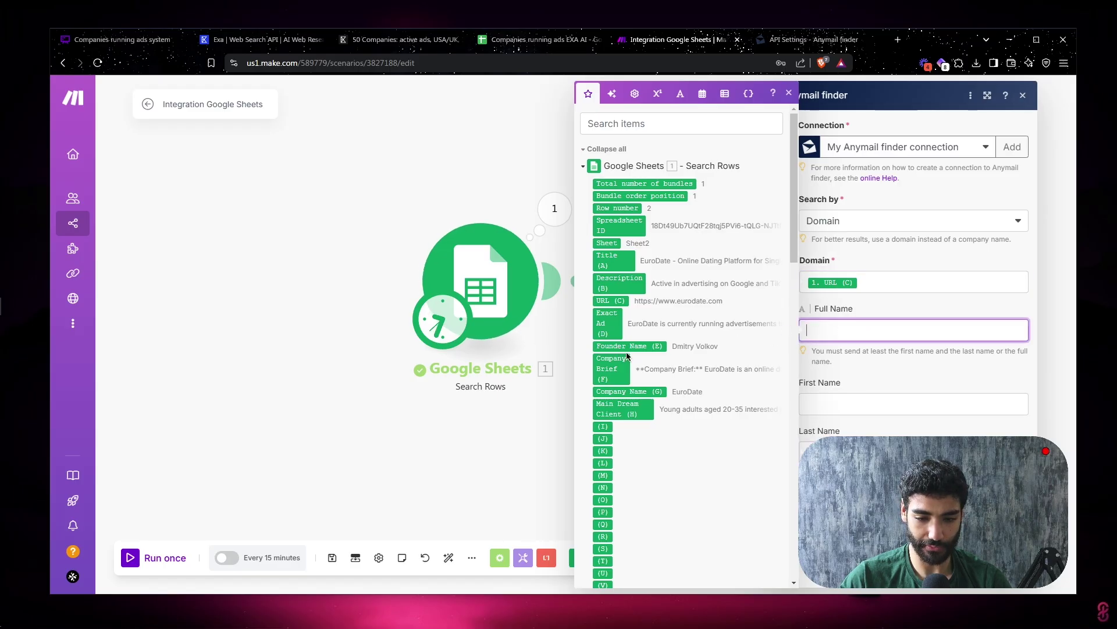
{"action": "left_click", "coordinate": [682, 345]}
Step: Run the scenario once and view the Anymail finder output
{"action": "left_click", "coordinate": [1001, 574]}
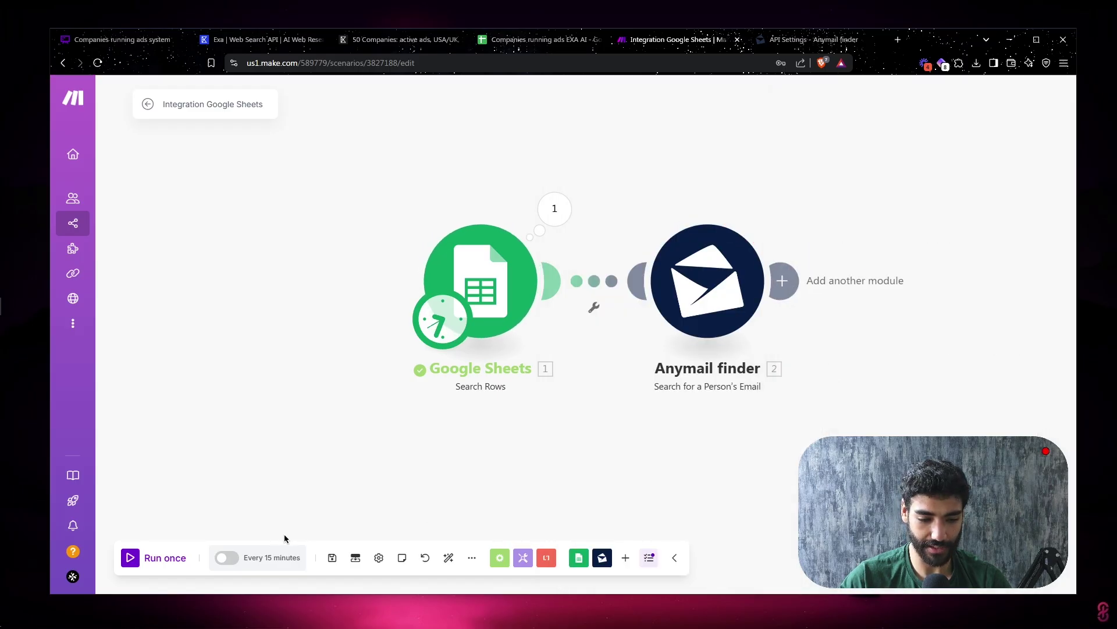
{"action": "left_click", "coordinate": [132, 558]}
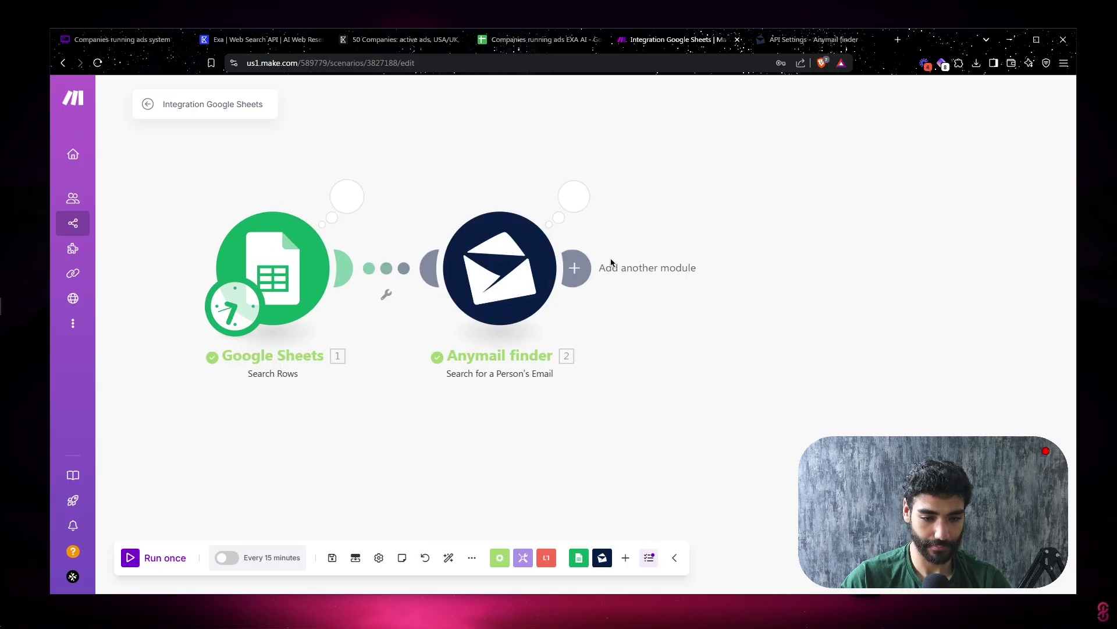
{"action": "left_click", "coordinate": [573, 196]}
Step: Review the email results in the Anymail finder output, then close it
{"action": "left_click", "coordinate": [673, 295]}
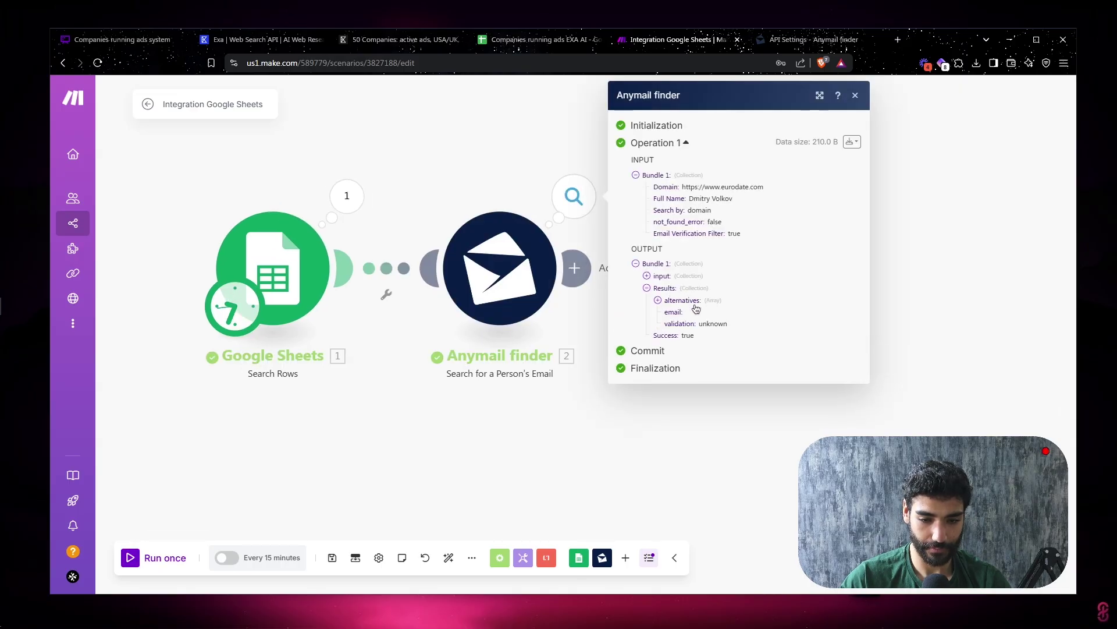
{"action": "left_click_drag", "start_coordinate": [668, 311], "coordinate": [701, 316]}
{"action": "left_click", "coordinate": [568, 319]}
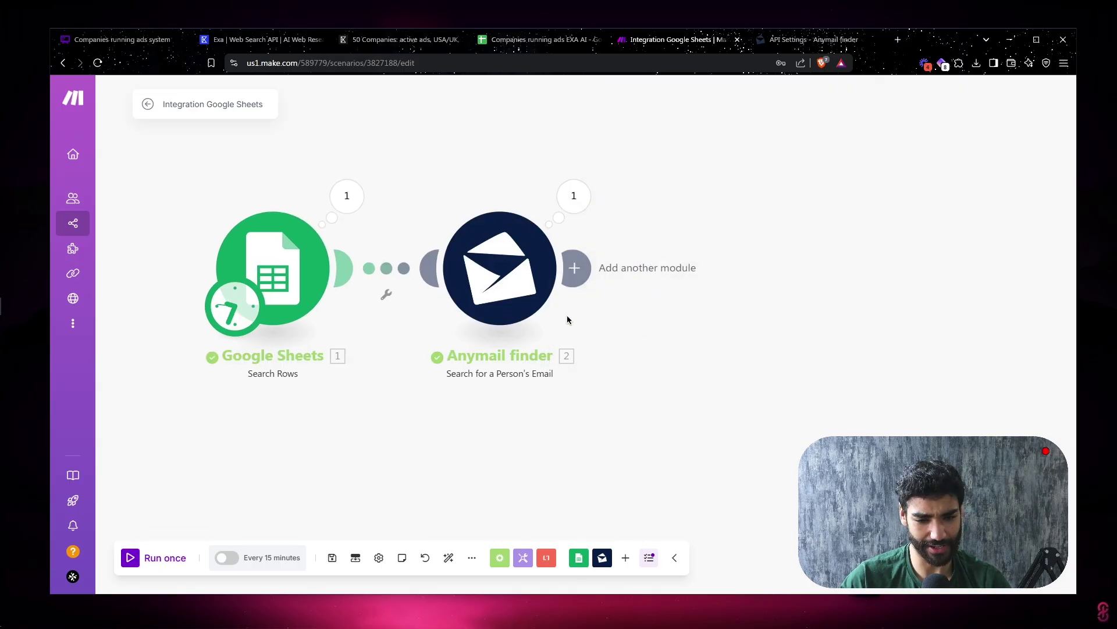
Step: Add an HTTP 'Make a request' module after Anymail finder
{"action": "left_click", "coordinate": [575, 276]}
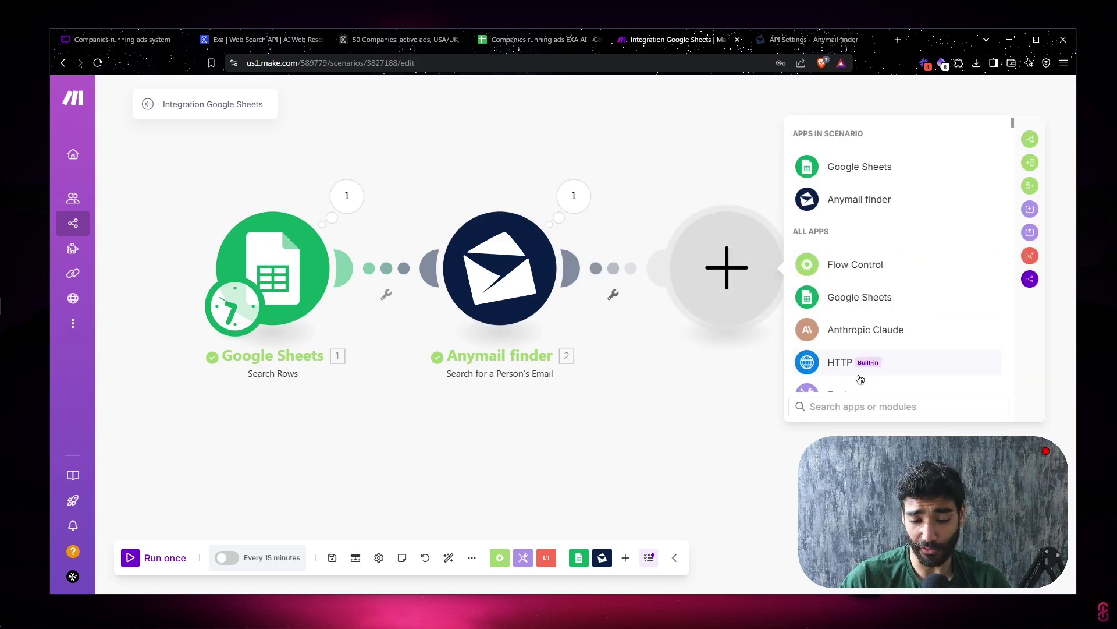
{"action": "left_click", "coordinate": [855, 372]}
{"action": "scroll", "coordinate": [873, 284], "scroll_direction": "down", "scroll_amount": 4}
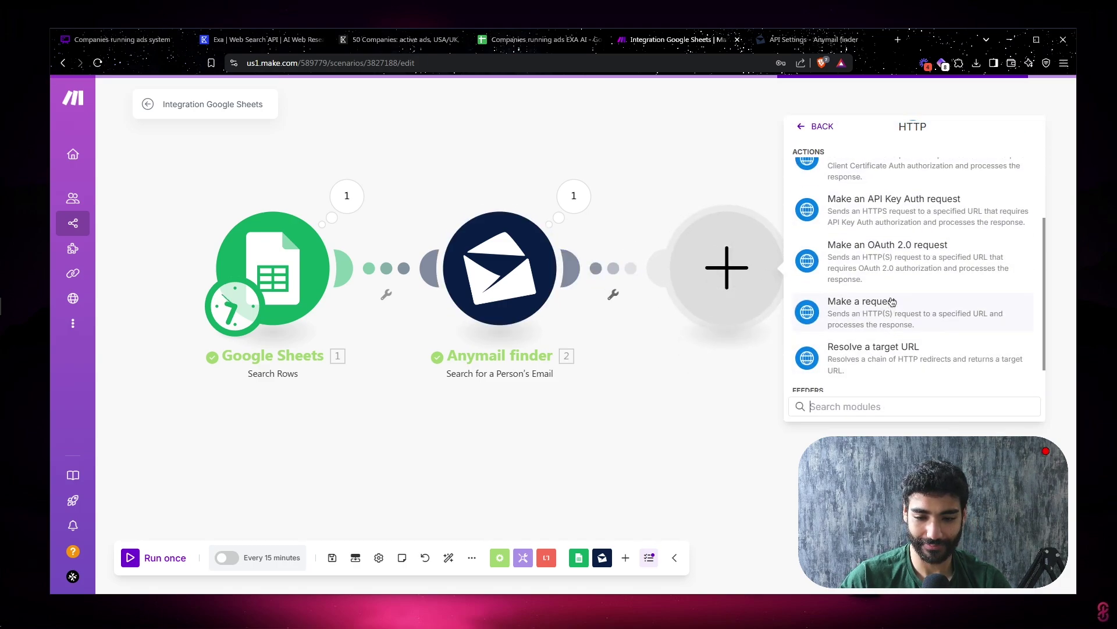
{"action": "left_click", "coordinate": [876, 304]}
{"action": "left_click", "coordinate": [875, 187]}
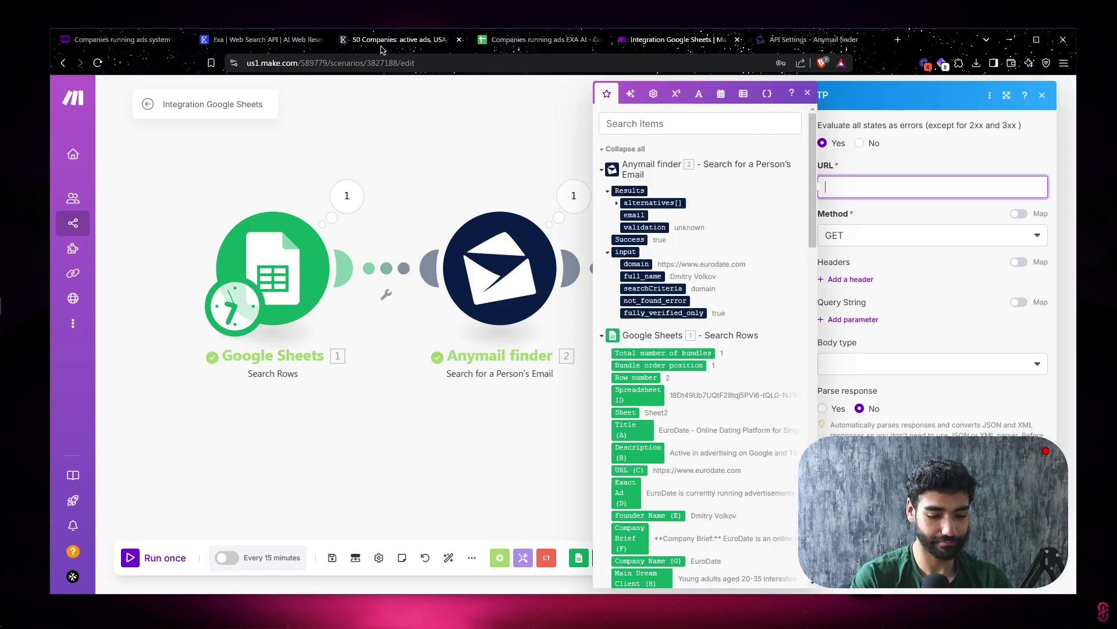
Step: Open ssmasters.com in a new browser tab
{"action": "key", "text": "ctrl+t"}
{"action": "type", "text": "ss"}
{"action": "key", "text": "Return"}
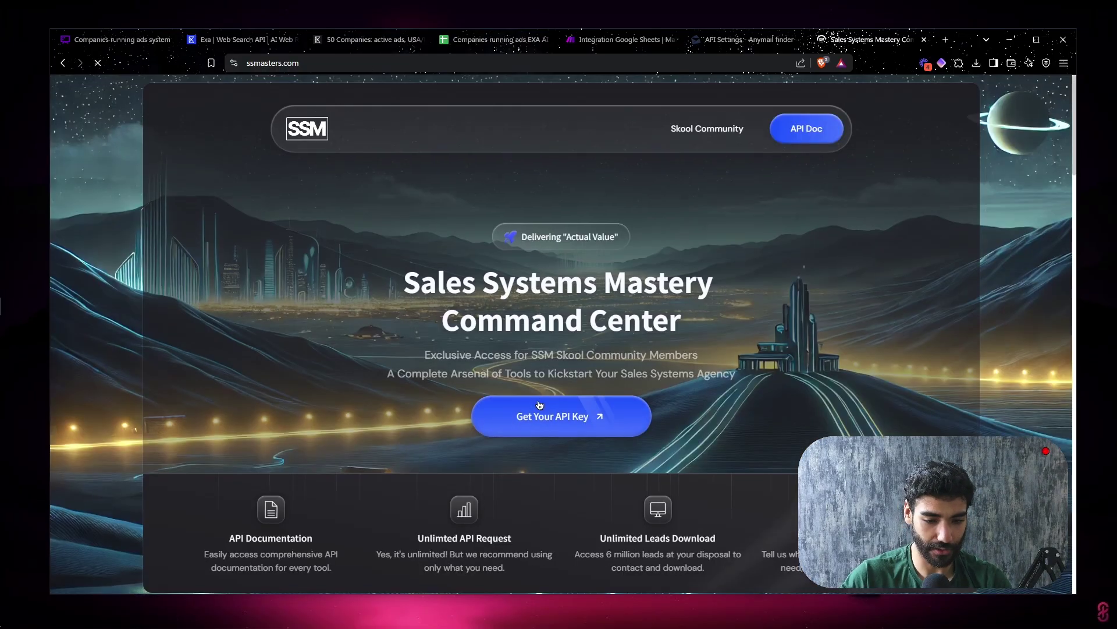
Step: Send the Get Your API Key test request with the account email replacing the example address
{"action": "left_click", "coordinate": [550, 416]}
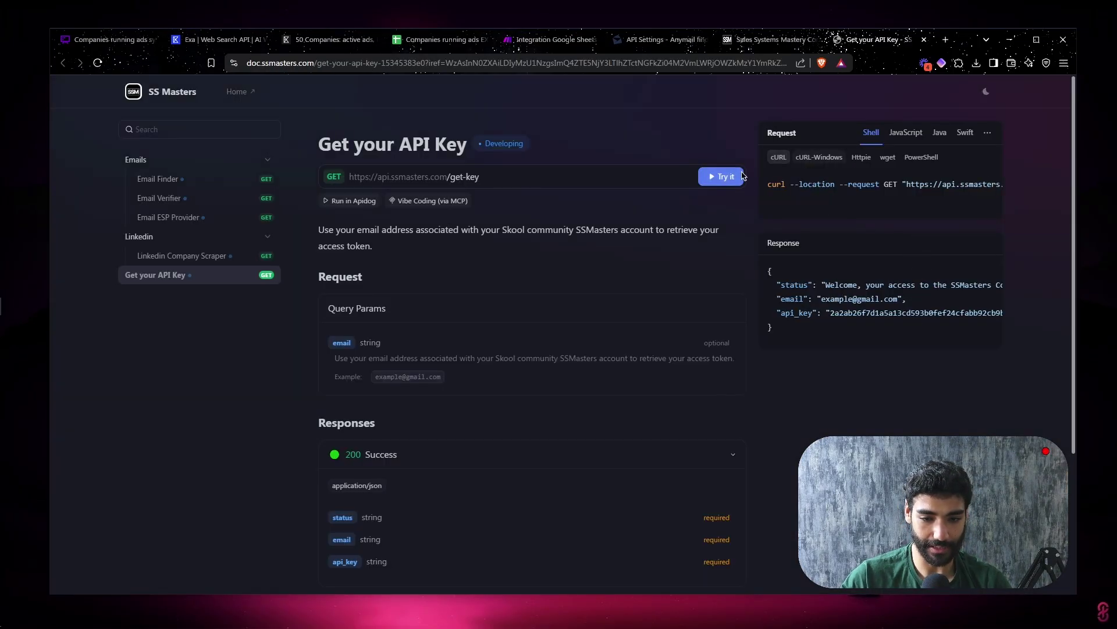
{"action": "left_click", "coordinate": [721, 177]}
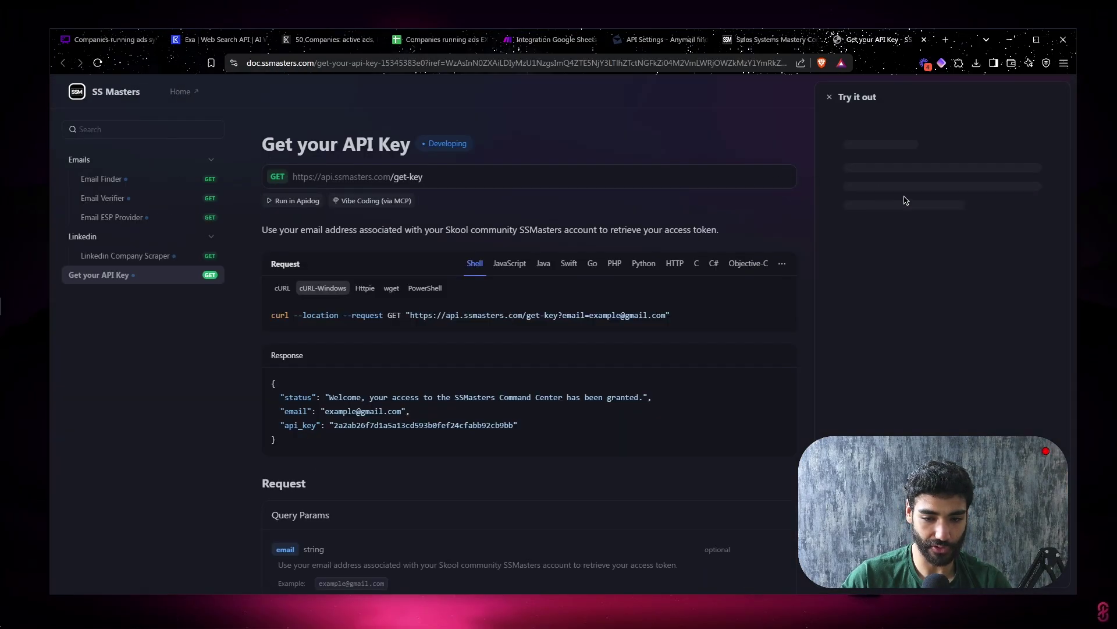
{"action": "left_click", "coordinate": [992, 227]}
{"action": "key", "text": "ctrl+a"}
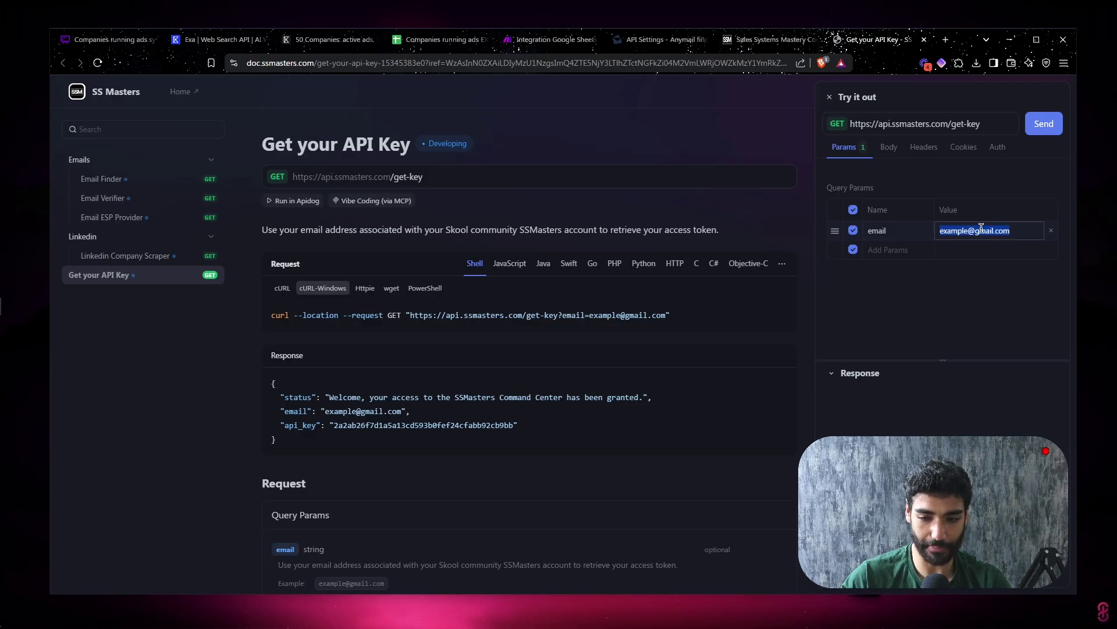
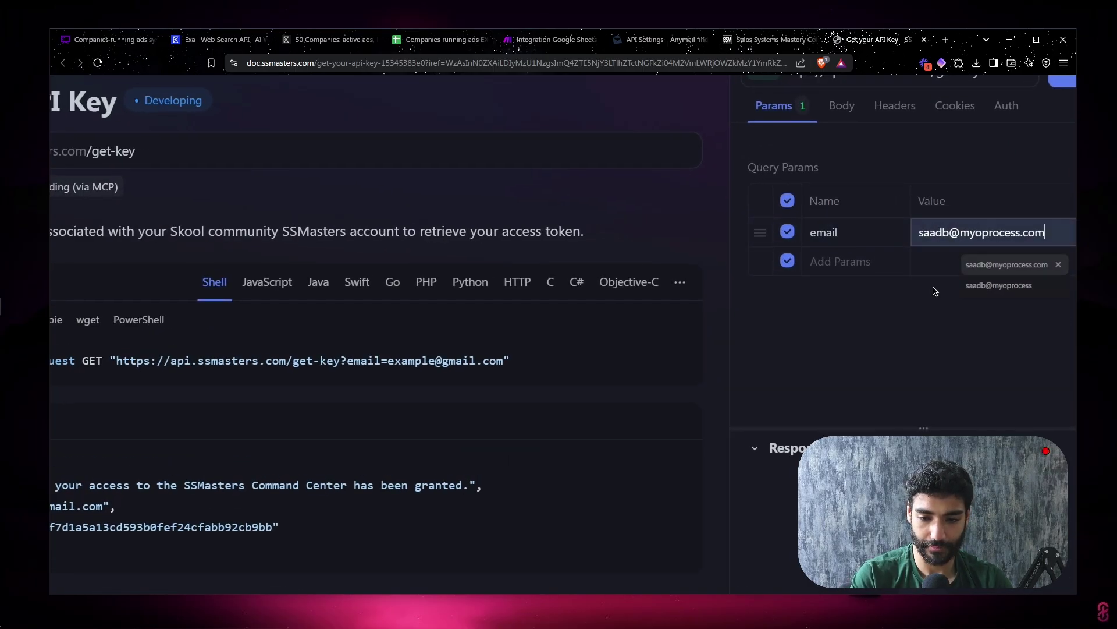
{"action": "key", "text": "Escape"}
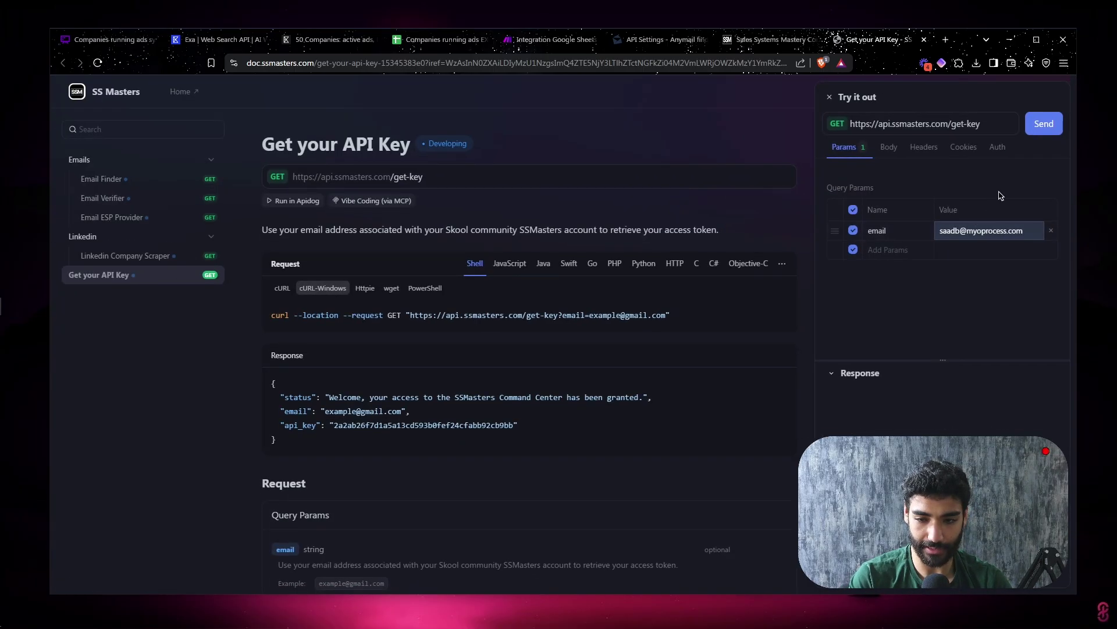
{"action": "left_click", "coordinate": [1040, 132]}
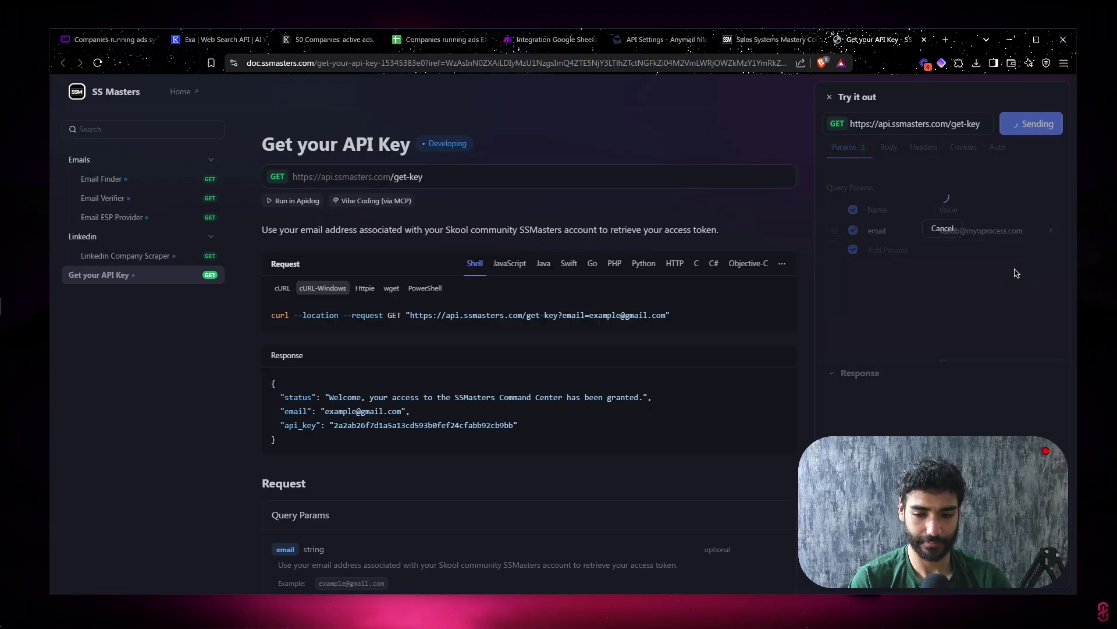
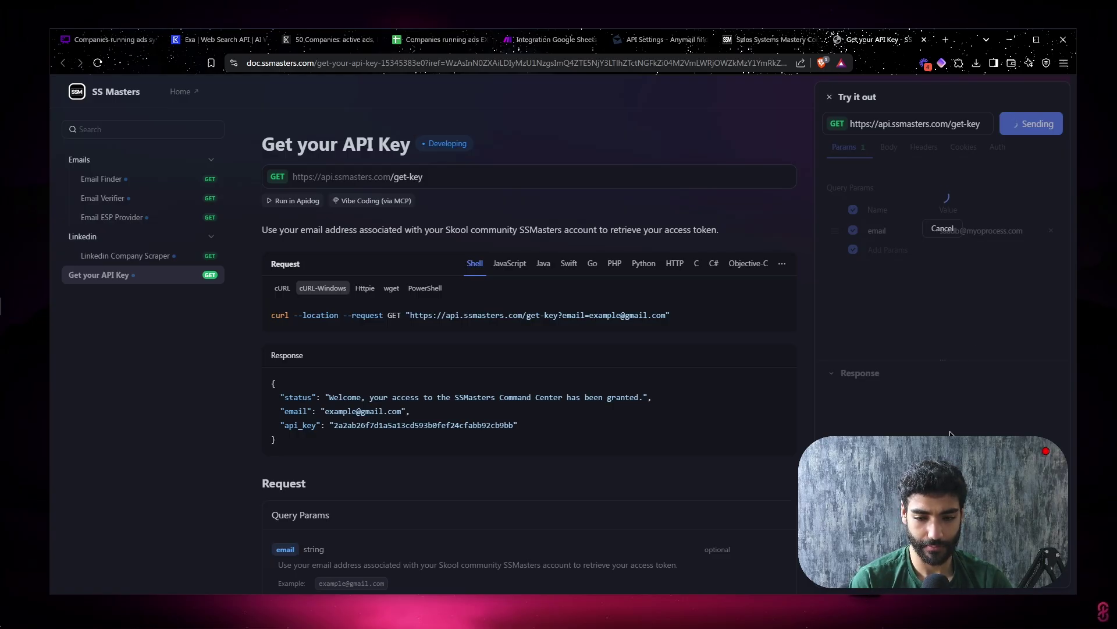
Step: Copy the fresh api_key value returned with status 200 by the Get Your API Key request
{"action": "scroll", "coordinate": [950, 434], "scroll_direction": "up", "scroll_amount": 5, "text": "ctrl"}
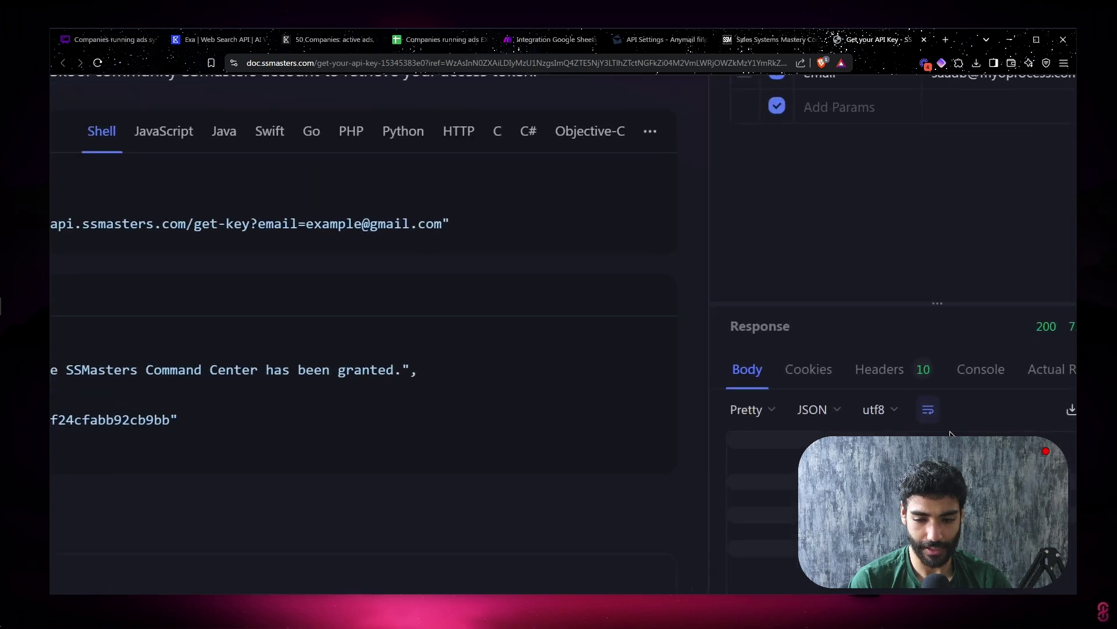
{"action": "scroll", "coordinate": [950, 433], "scroll_direction": "up", "scroll_amount": 2}
{"action": "scroll", "coordinate": [950, 434], "scroll_direction": "down", "scroll_amount": 2}
{"action": "scroll", "coordinate": [949, 434], "scroll_direction": "right", "scroll_amount": 2}
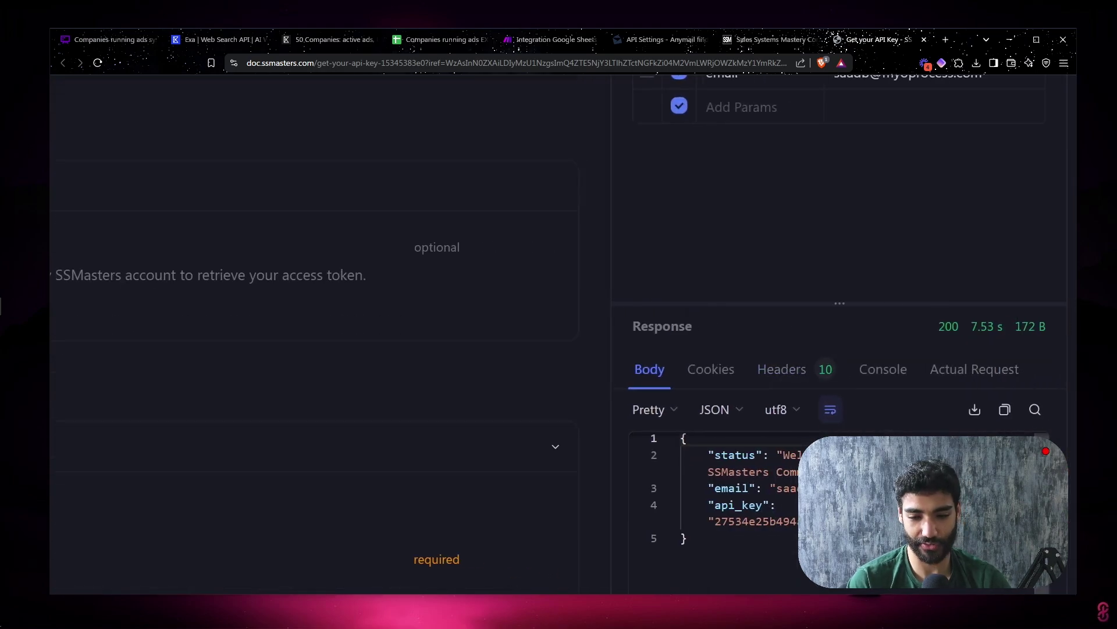
{"action": "double_click", "coordinate": [762, 520]}
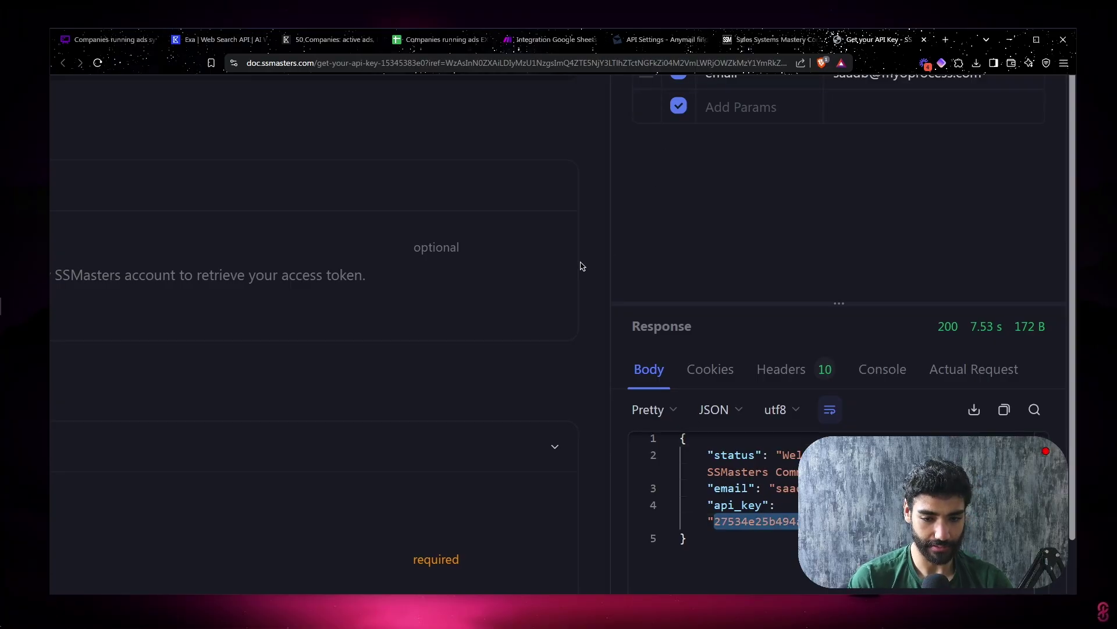
{"action": "key", "text": "ctrl+0"}
Step: Add an Authorization header to Make's HTTP module with the copied SS Masters API key as its value
{"action": "left_click", "coordinate": [526, 39]}
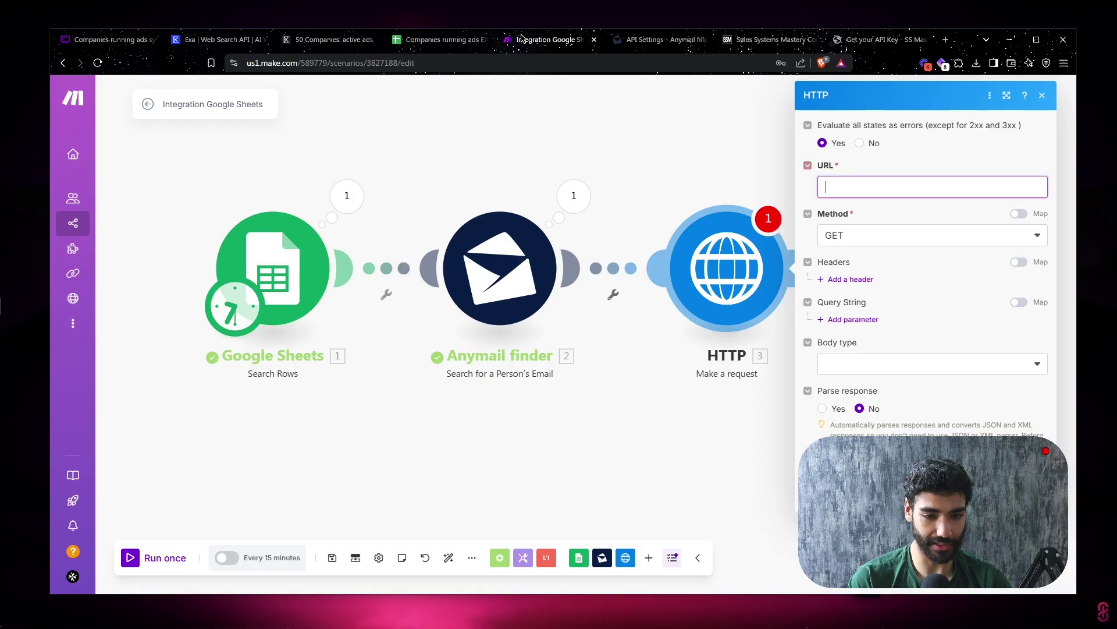
{"action": "left_click", "coordinate": [850, 278]}
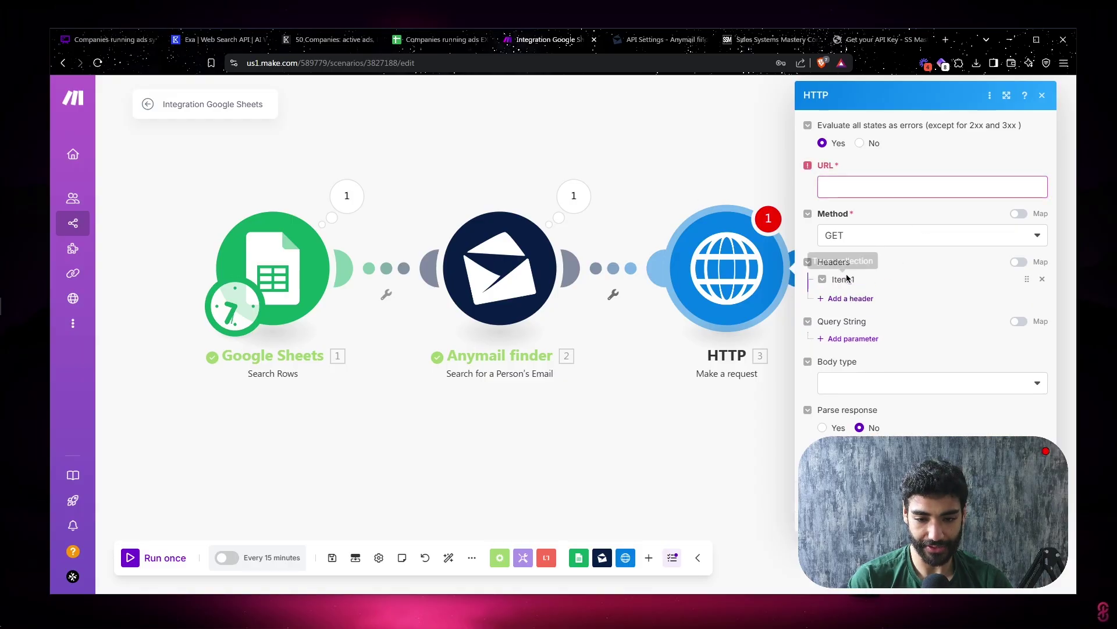
{"action": "left_click", "coordinate": [885, 337]}
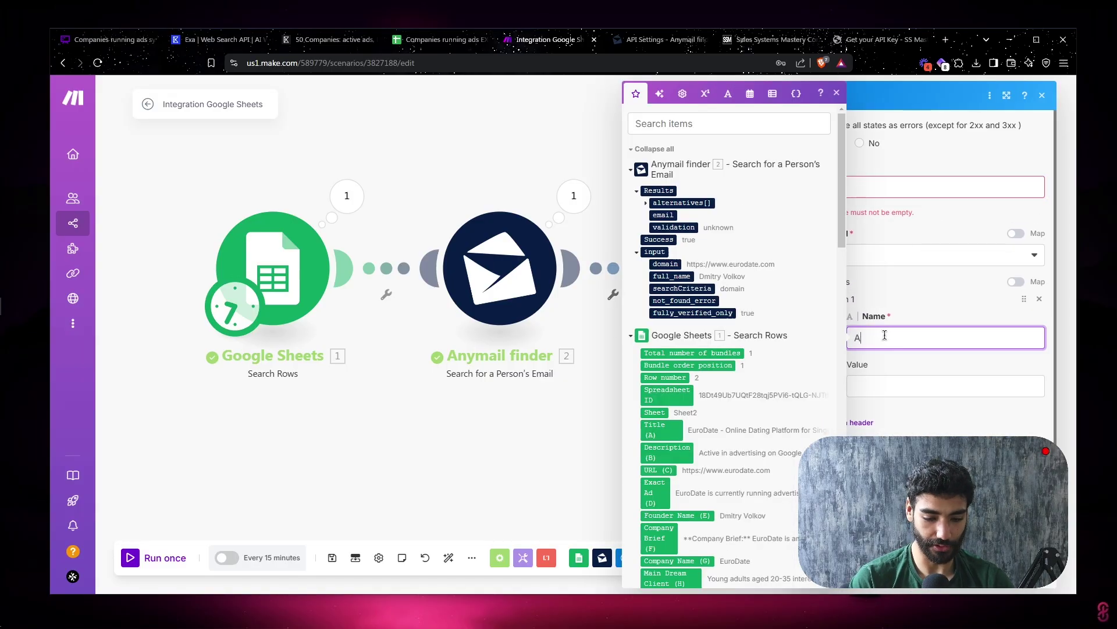
{"action": "key", "text": "BackSpace"}
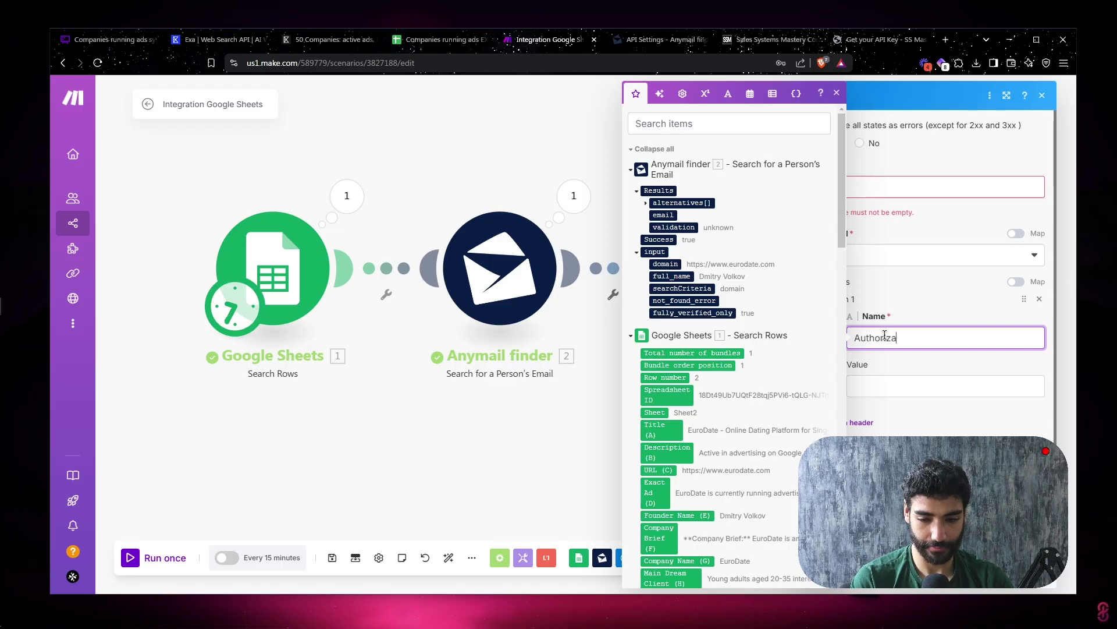
{"action": "key", "text": "Tab"}
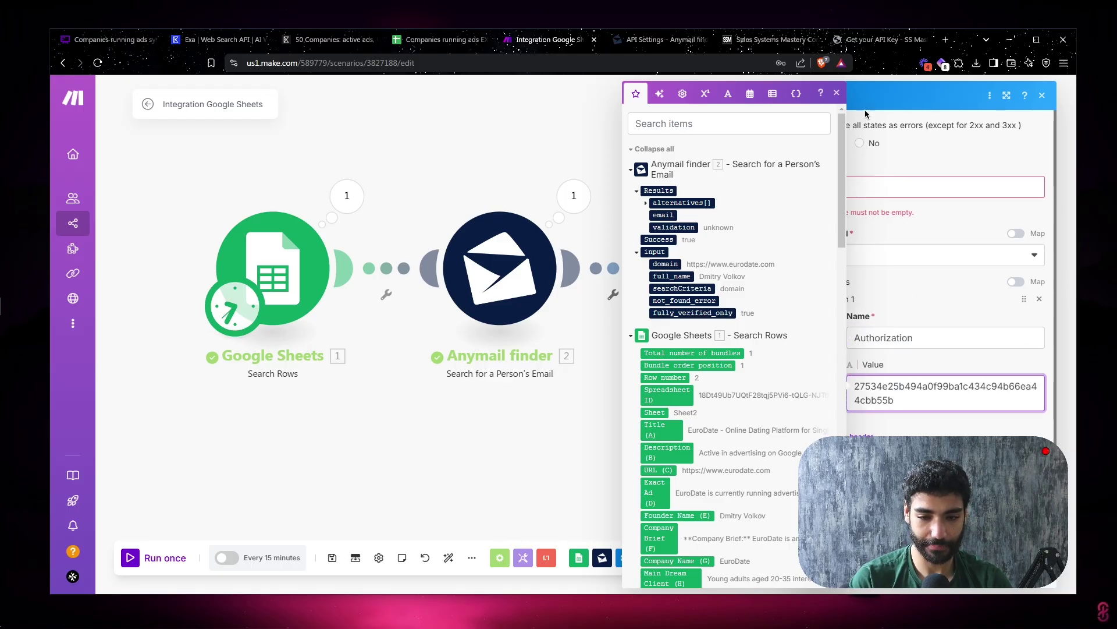
{"action": "left_click", "coordinate": [843, 39]}
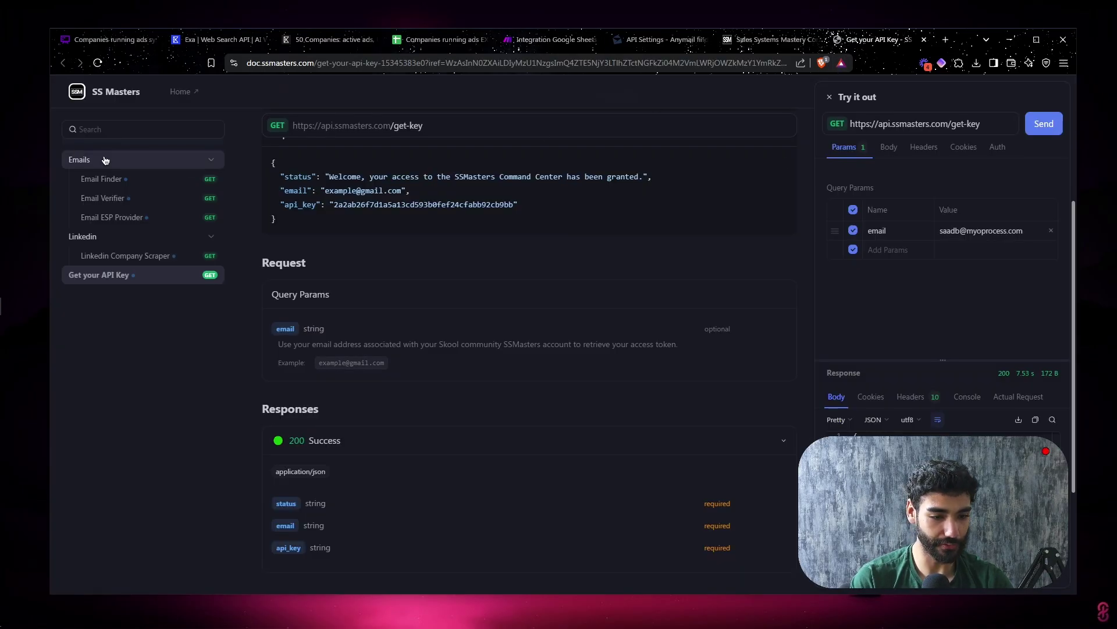
Step: Open the SS Masters Email Finder endpoint docs and copy its example request URL
{"action": "left_click", "coordinate": [101, 179]}
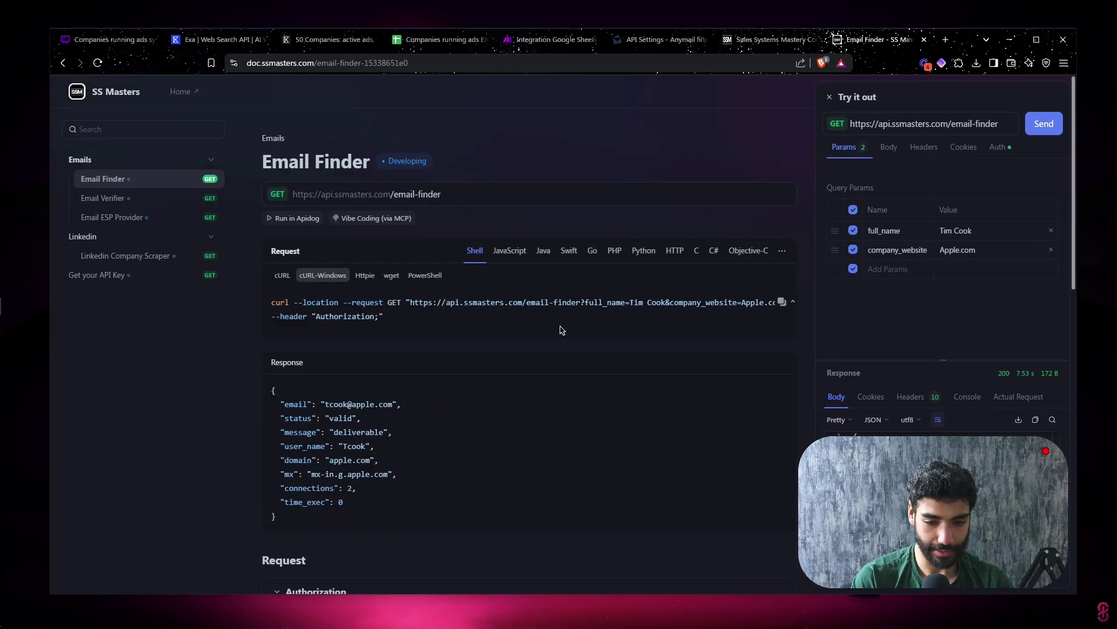
{"action": "left_click_drag", "start_coordinate": [409, 303], "coordinate": [771, 302]}
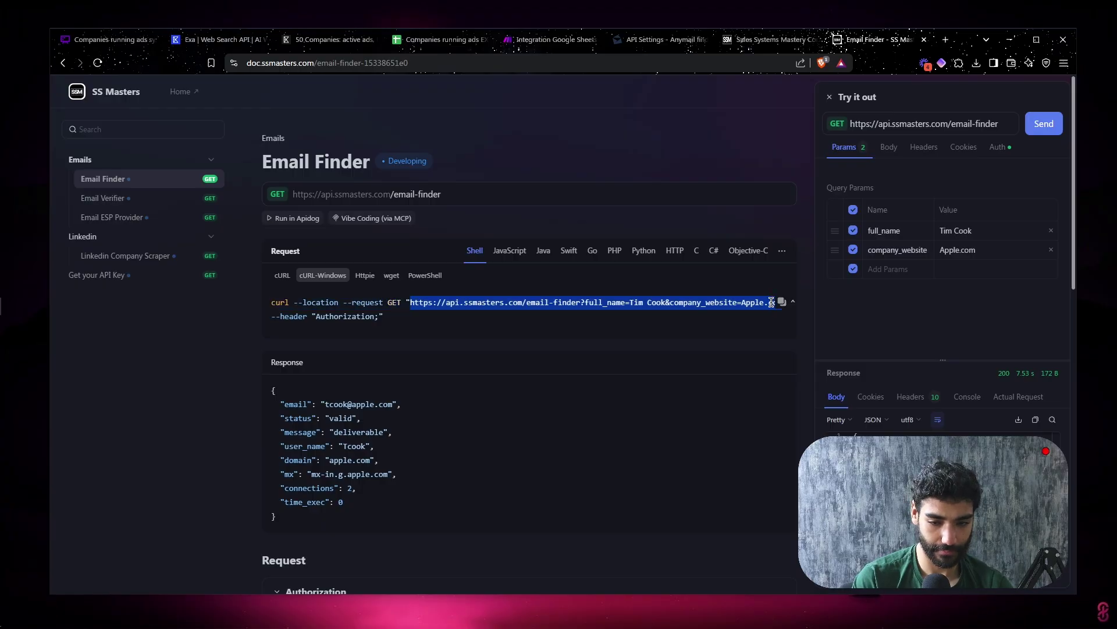
{"action": "left_click", "coordinate": [774, 39]}
{"action": "left_click", "coordinate": [667, 40]}
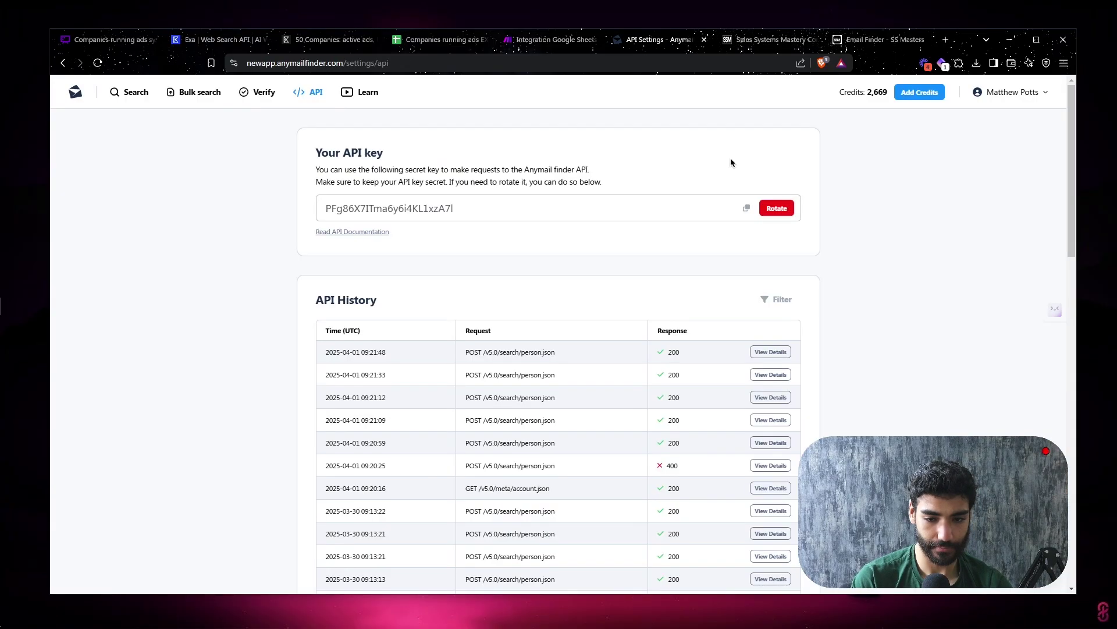
{"action": "left_click", "coordinate": [548, 39]}
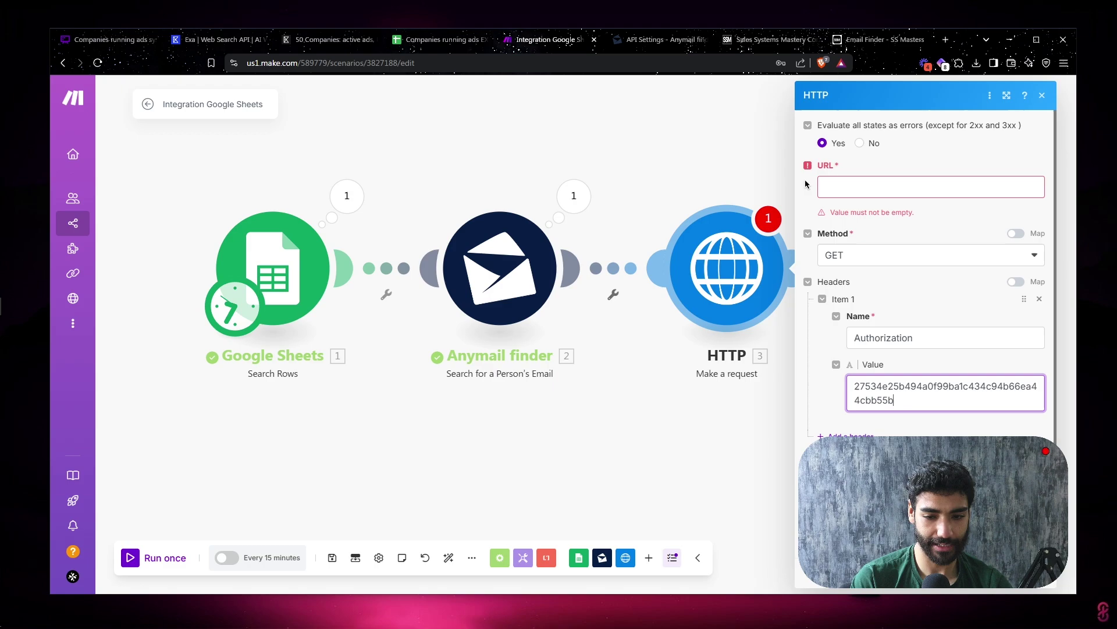
Step: Paste the email-finder URL into the HTTP module and map full_name to Founder Name (E)
{"action": "left_click", "coordinate": [870, 181]}
{"action": "type", "text": "https://api.ssmasters.com/email-finder?full_name=Tim Cook&company_website=Apple.com"}
{"action": "key", "text": "ctrl+plus"}
{"action": "key", "text": "ctrl+plus"}
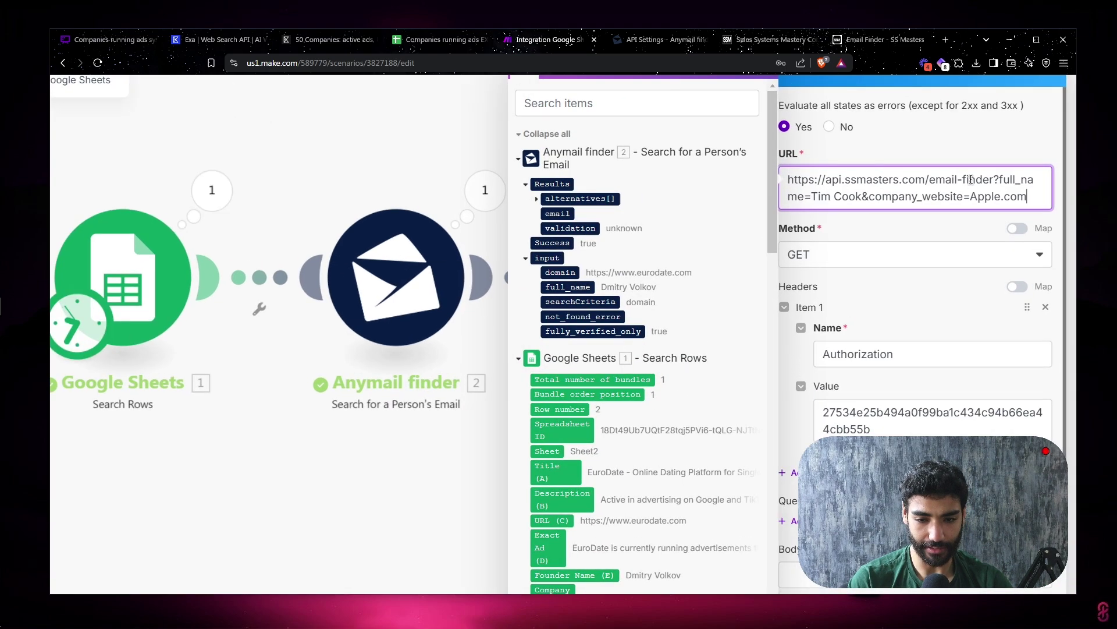
{"action": "left_click", "coordinate": [803, 189]}
{"action": "key", "text": "shift+Right"}
{"action": "key", "text": "shift+Right"}
{"action": "key", "text": "shift+Right"}
{"action": "key", "text": "shift+Right"}
{"action": "key", "text": "shift+Right"}
{"action": "key", "text": "shift+Right"}
{"action": "key", "text": "shift+Right"}
{"action": "key", "text": "shift+Right"}
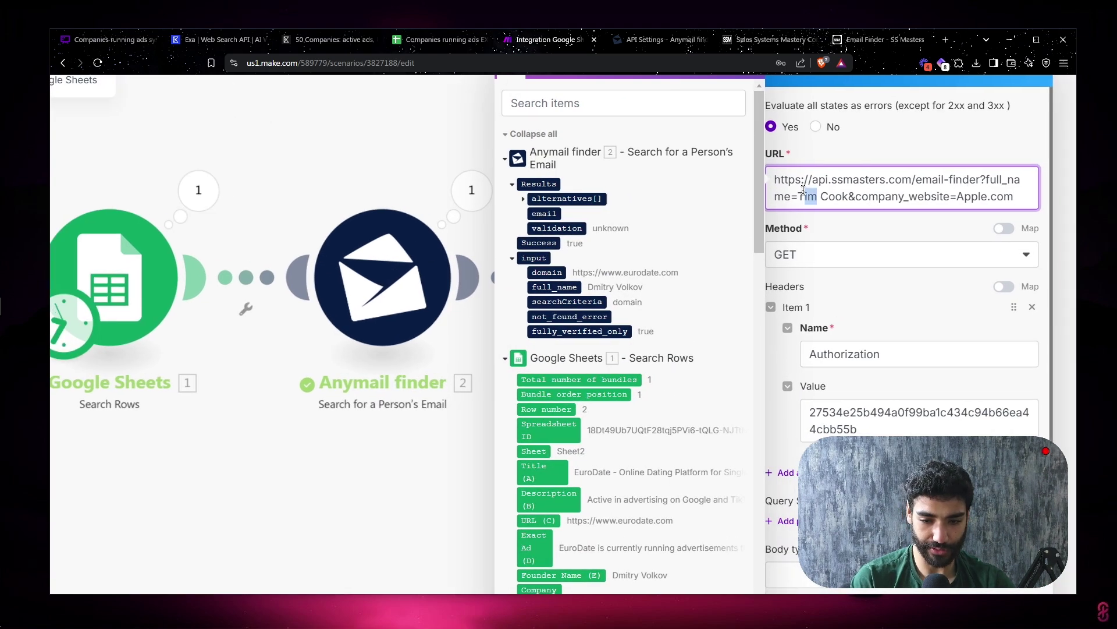
{"action": "key", "text": "BackSpace"}
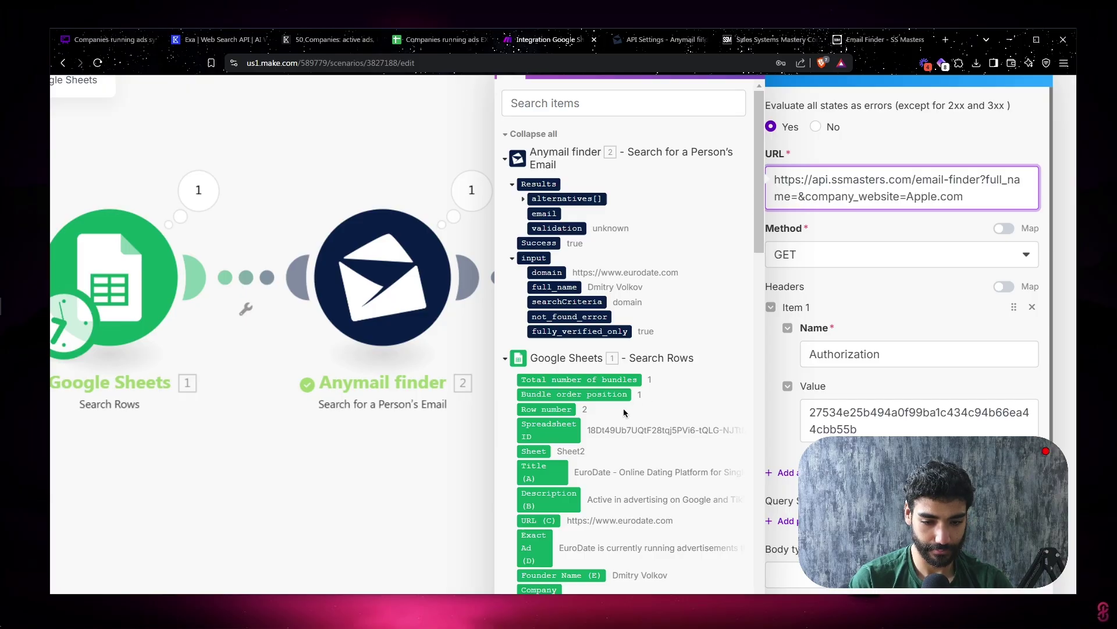
{"action": "left_click", "coordinate": [556, 575]}
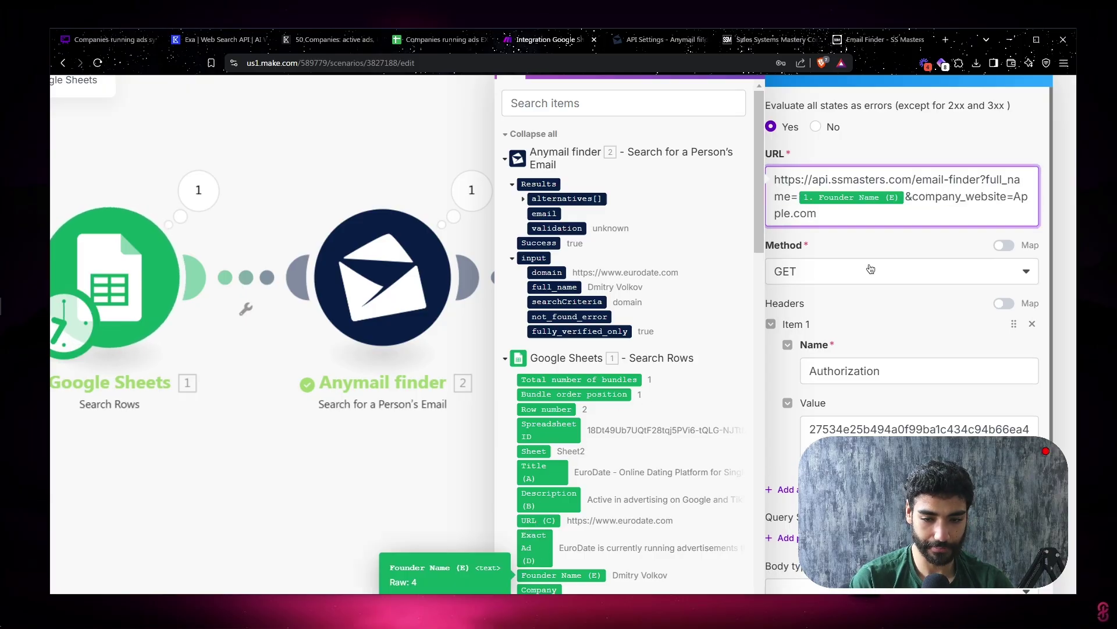
Step: Replace the sample company_website with URL (C) and close the HTTP module settings
{"action": "left_click", "coordinate": [883, 222]}
{"action": "key", "text": "BackSpace"}
{"action": "key", "text": "BackSpace"}
{"action": "key", "text": "BackSpace"}
{"action": "key", "text": "BackSpace"}
{"action": "key", "text": "BackSpace"}
{"action": "key", "text": "BackSpace"}
{"action": "key", "text": "BackSpace"}
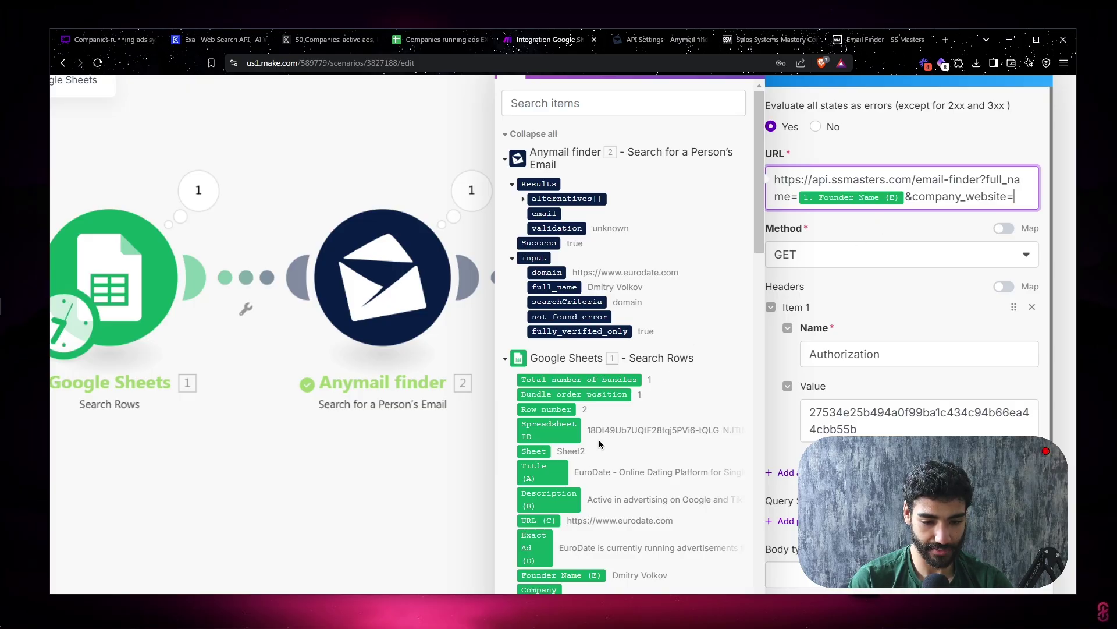
{"action": "scroll", "coordinate": [599, 440], "scroll_direction": "down", "scroll_amount": 1}
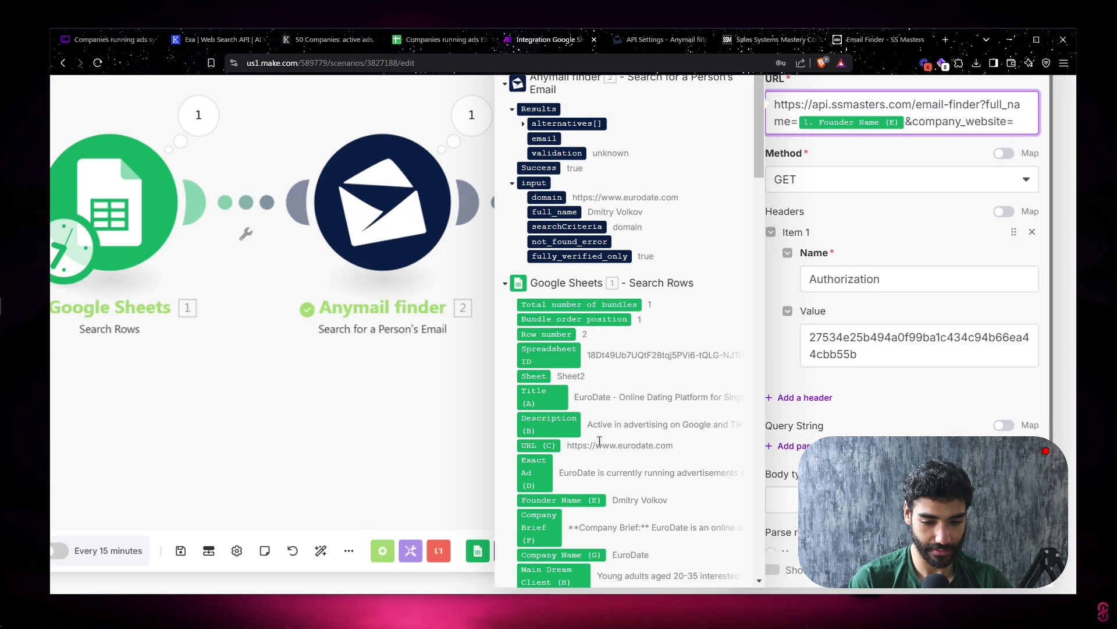
{"action": "left_click", "coordinate": [538, 445]}
{"action": "key", "text": "ctrl+0"}
{"action": "key", "text": "Escape"}
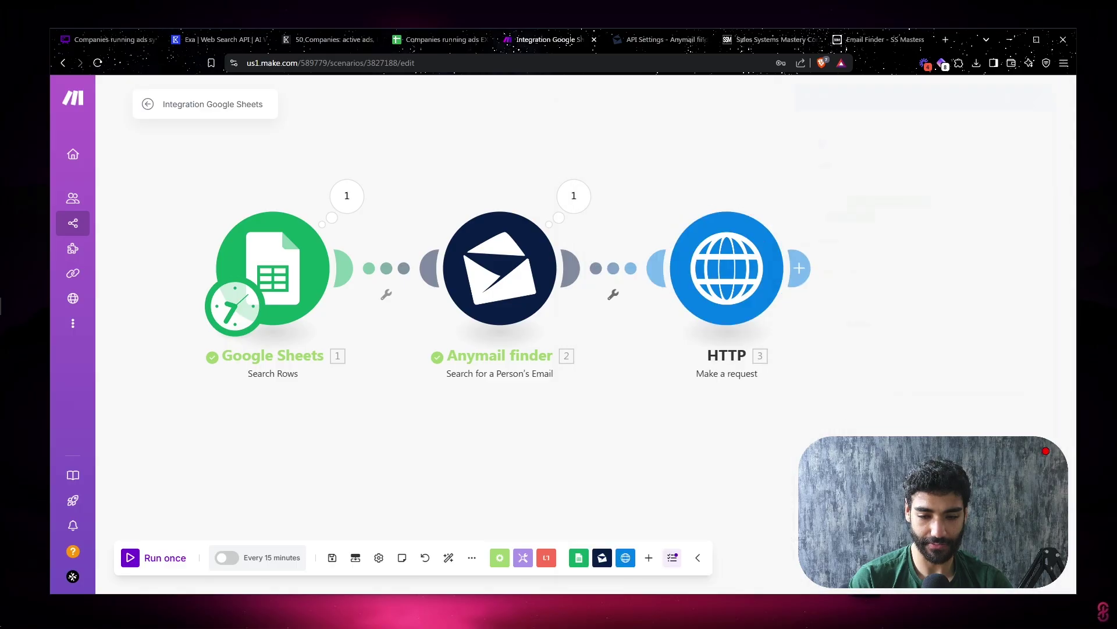
Step: Run the scenario once and inspect the Anymail finder results
{"action": "left_click", "coordinate": [156, 566]}
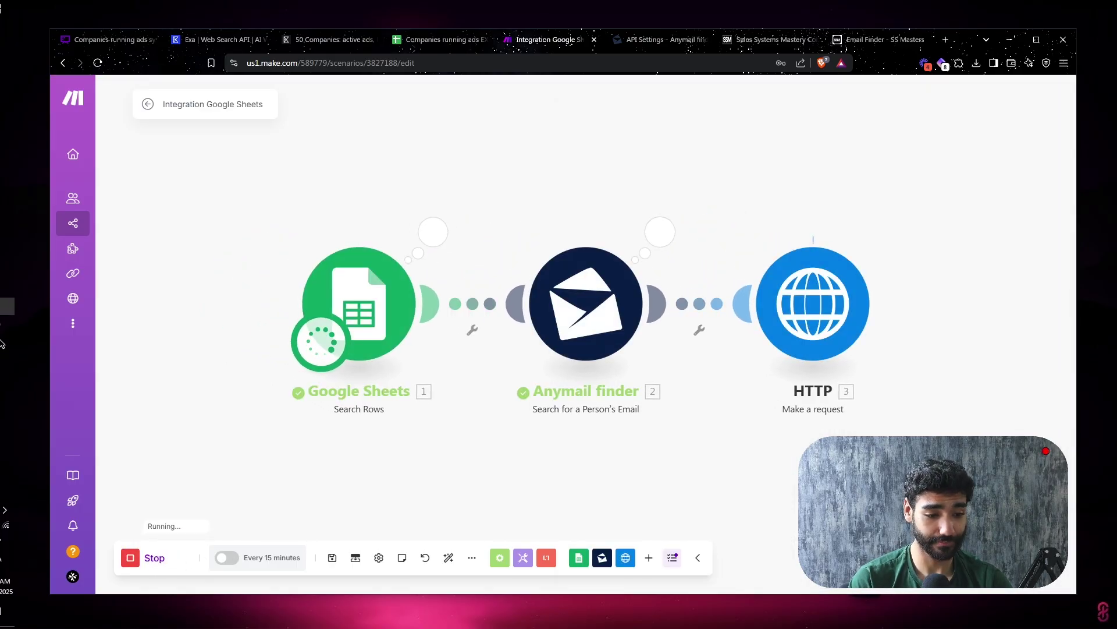
{"action": "left_click", "coordinate": [426, 172]}
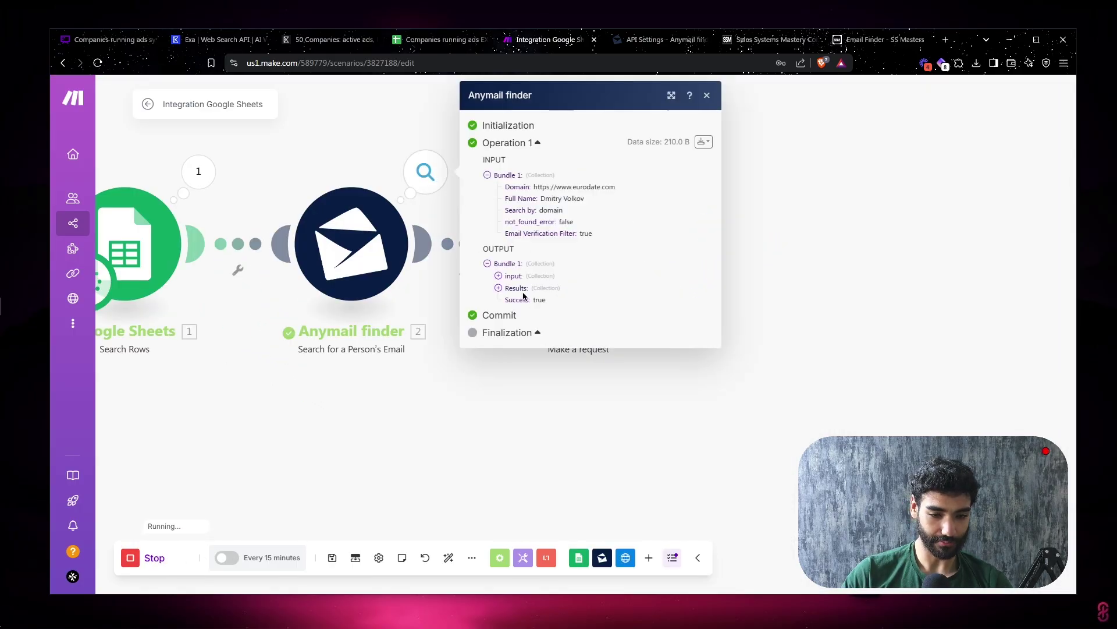
{"action": "left_click", "coordinate": [531, 293]}
{"action": "left_click", "coordinate": [756, 315]}
{"action": "left_click_drag", "start_coordinate": [756, 314], "coordinate": [716, 300]}
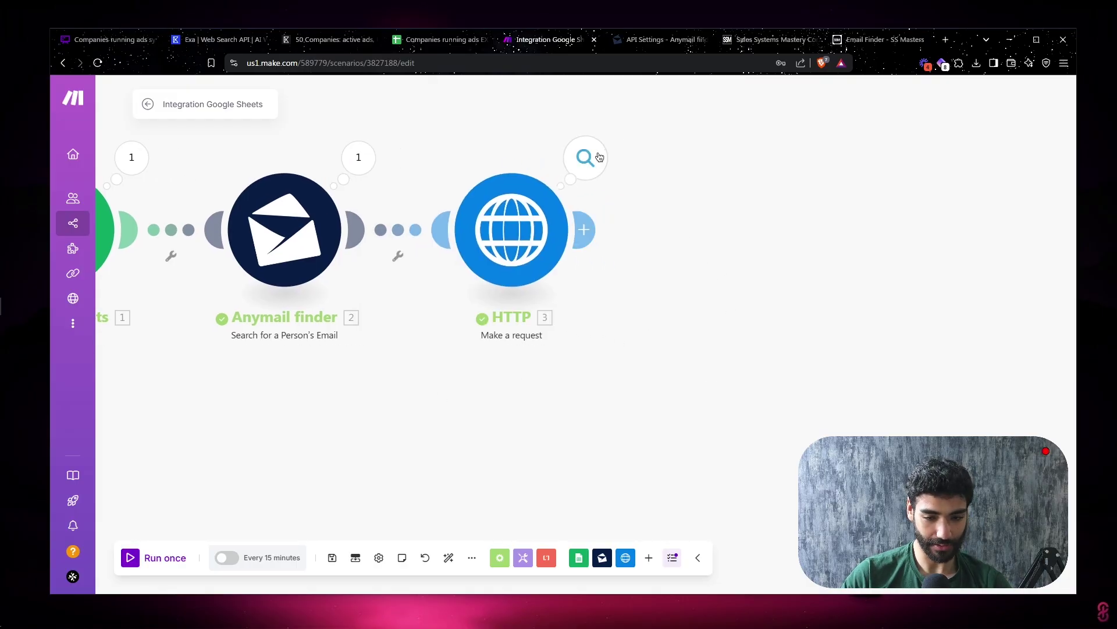
Step: Check the HTTP module's status 200 output, confirming a deliverable email in Data > 1
{"action": "left_click", "coordinate": [586, 157]}
{"action": "left_click", "coordinate": [675, 476]}
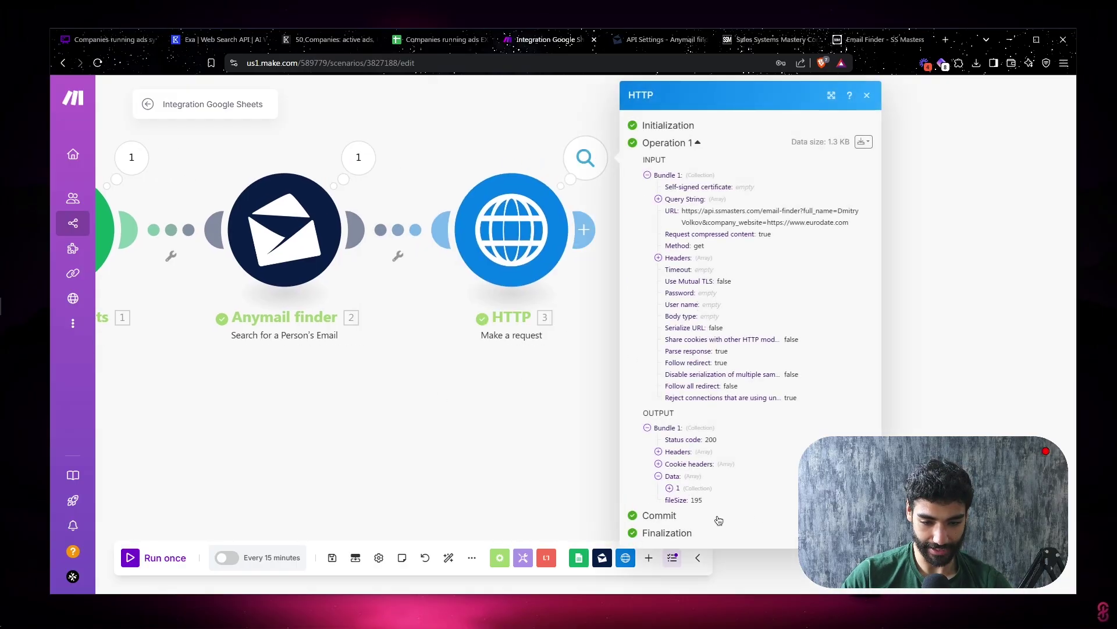
{"action": "left_click", "coordinate": [692, 491]}
{"action": "scroll", "coordinate": [741, 513], "scroll_direction": "up", "scroll_amount": 5}
{"action": "left_click", "coordinate": [763, 498]}
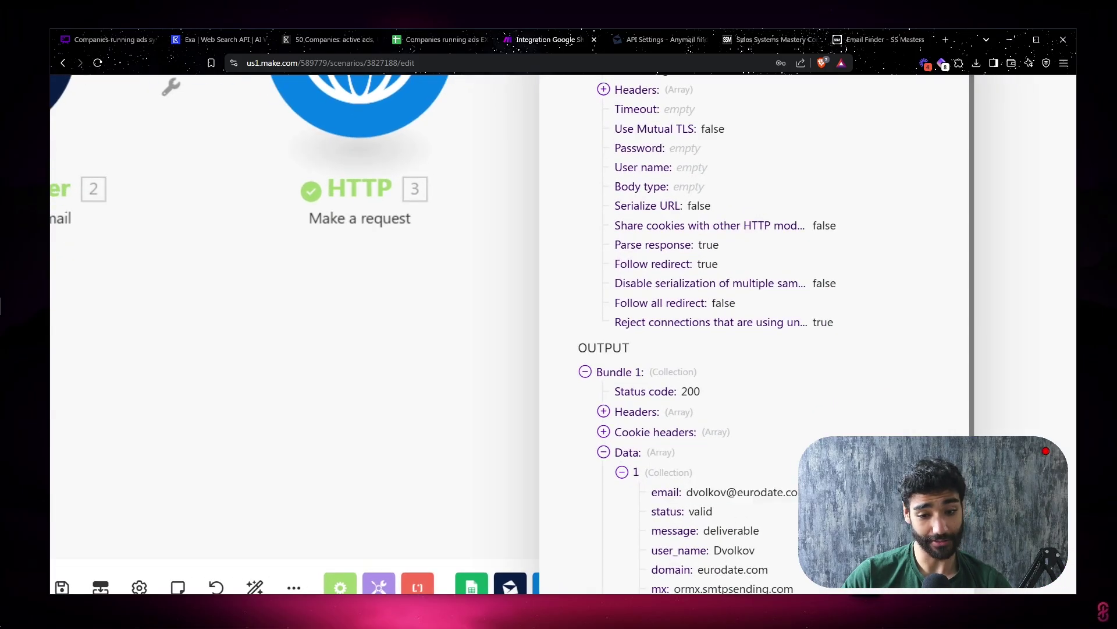
{"action": "key", "text": "ctrl+0"}
{"action": "left_click", "coordinate": [578, 387]}
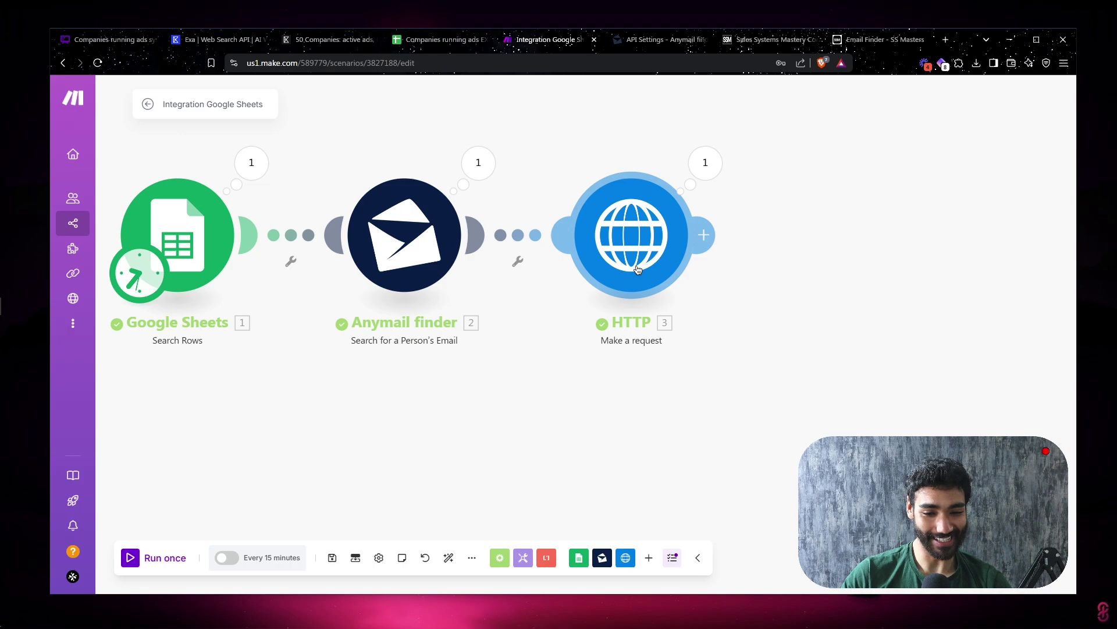
{"action": "right_click", "coordinate": [640, 271]}
Step: Delete the HTTP module and add a new empty module after Anymail finder
{"action": "left_click", "coordinate": [701, 413]}
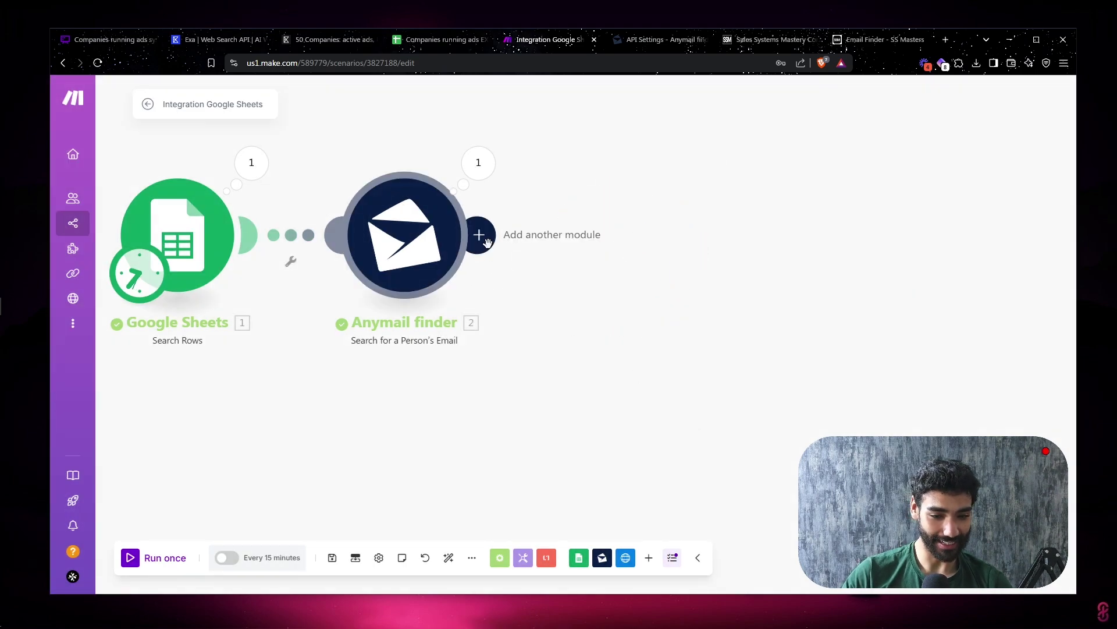
{"action": "left_click", "coordinate": [487, 239]}
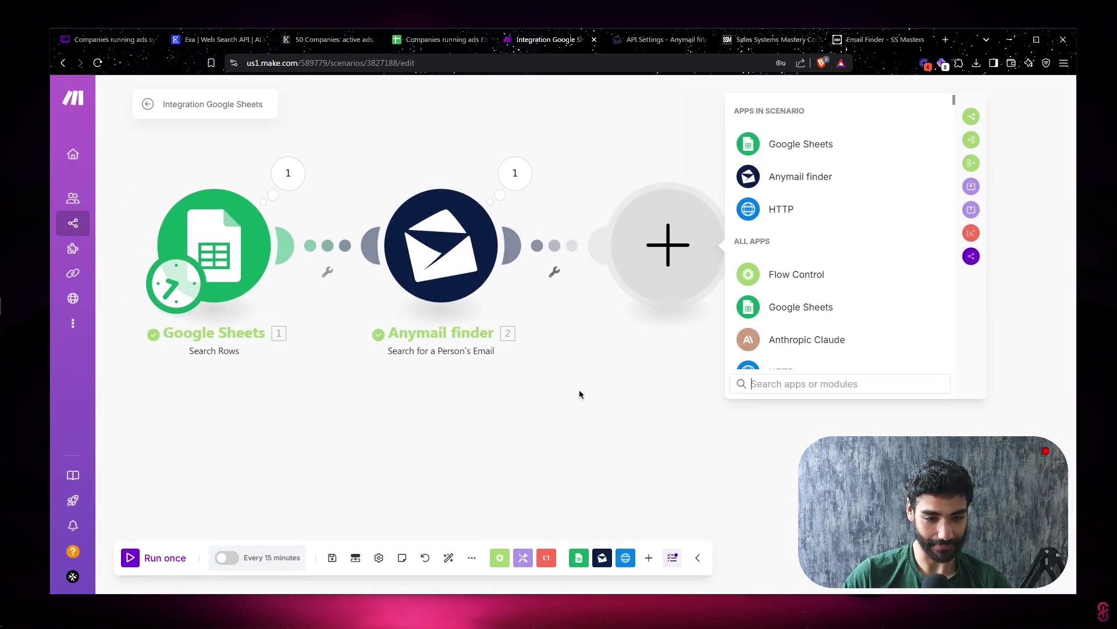
{"action": "left_click", "coordinate": [549, 252]}
{"action": "key", "text": "Escape"}
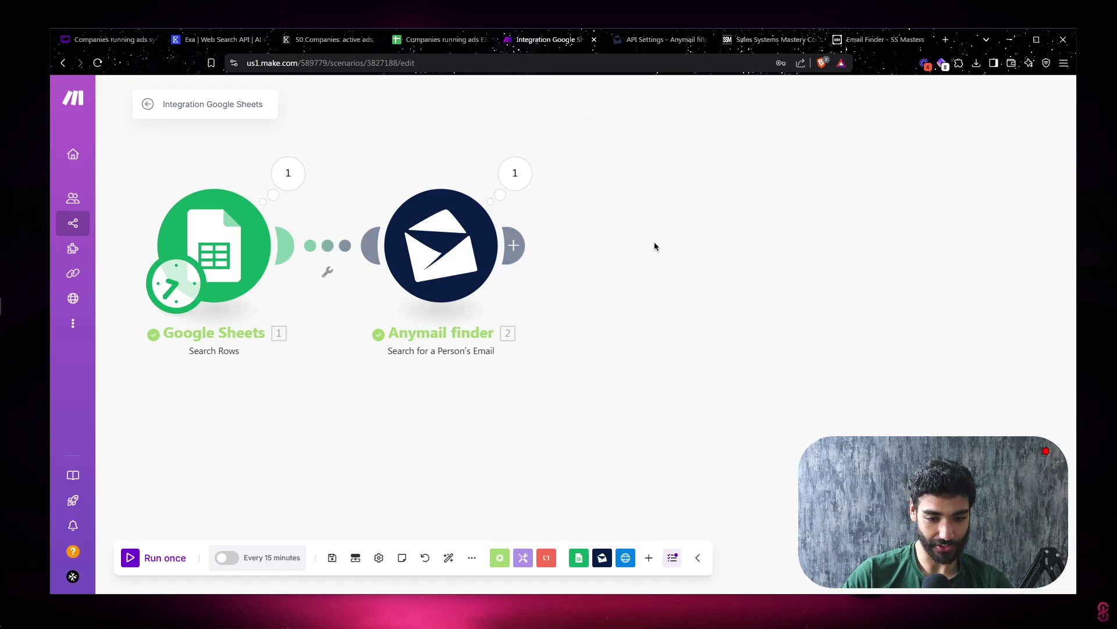
{"action": "left_click", "coordinate": [529, 251]}
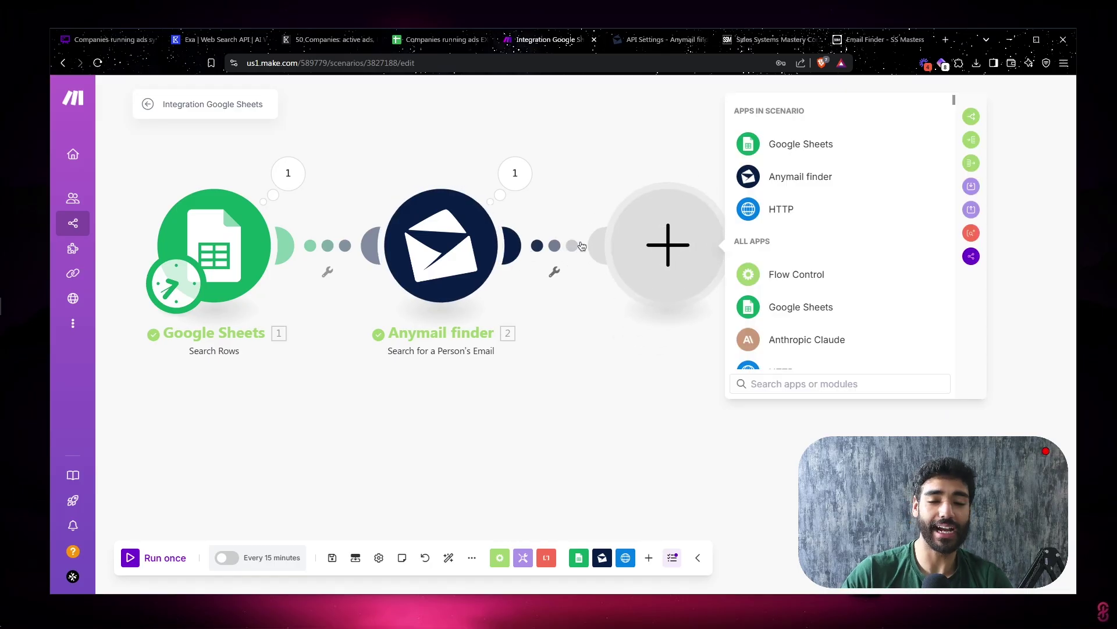
{"action": "left_click", "coordinate": [86, 37]}
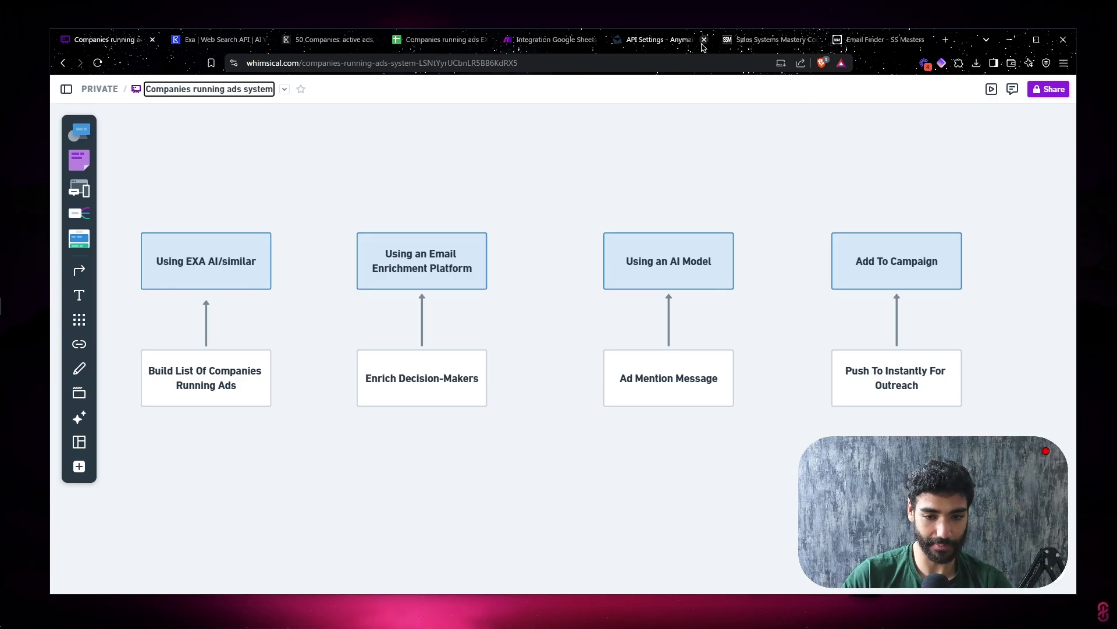
Step: Close the 'API Settings - Anymail finder' tab and return to Make
{"action": "left_click", "coordinate": [707, 40]}
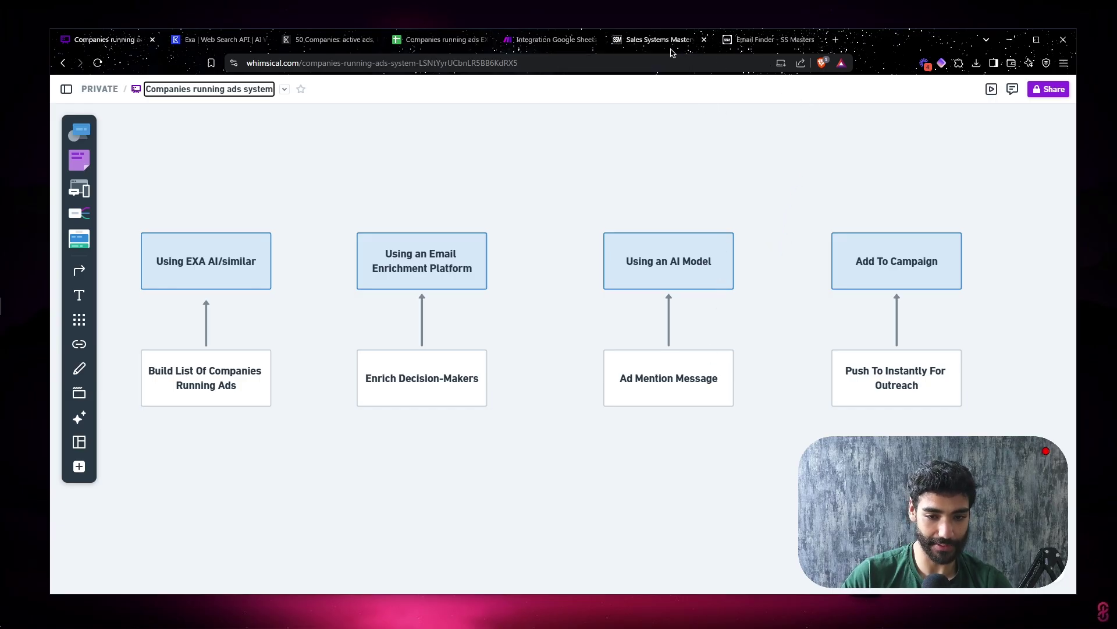
{"action": "left_click", "coordinate": [554, 40]}
Step: Add an Anthropic Claude Create a Prompt module using myoProcess Internal with 3060 max tokens
{"action": "left_click", "coordinate": [801, 337]}
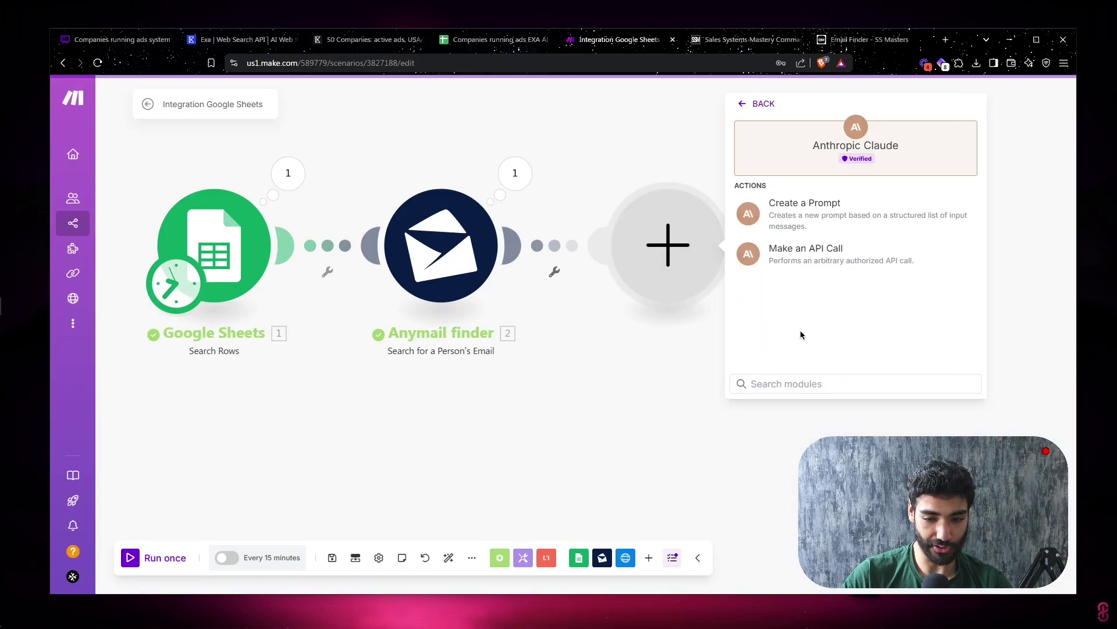
{"action": "left_click", "coordinate": [823, 212]}
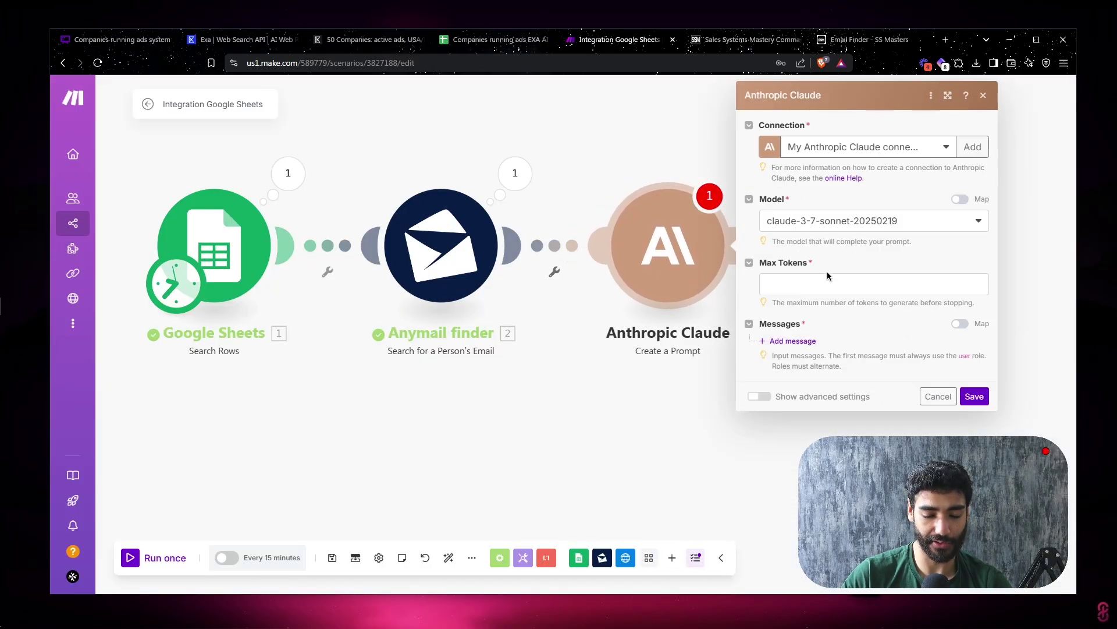
{"action": "left_click", "coordinate": [833, 154]}
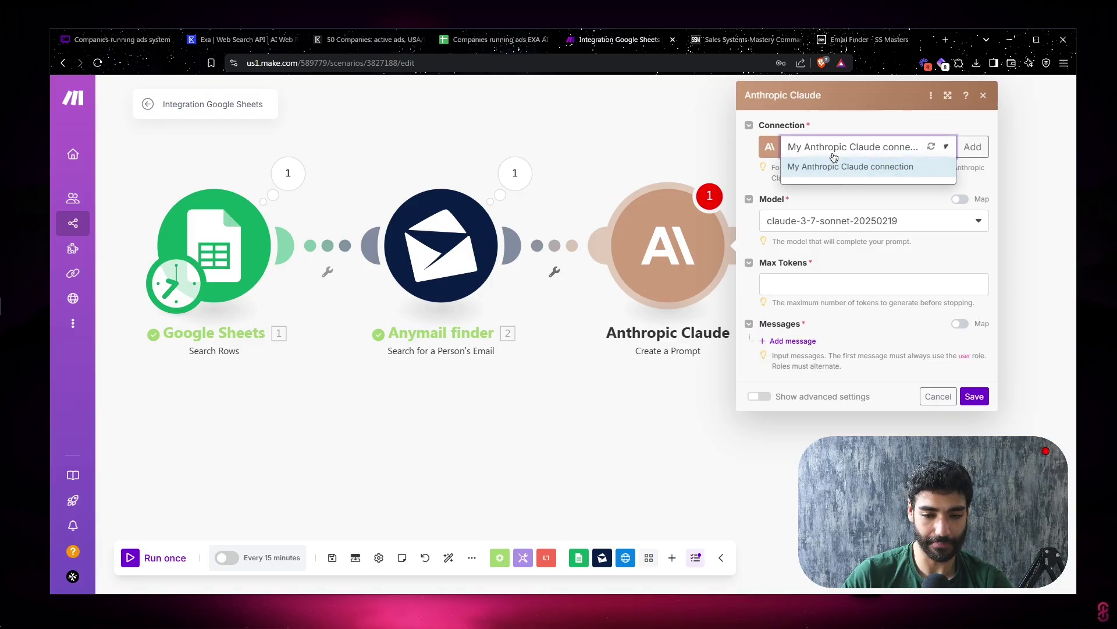
{"action": "left_click", "coordinate": [836, 186]}
{"action": "left_click", "coordinate": [829, 284]}
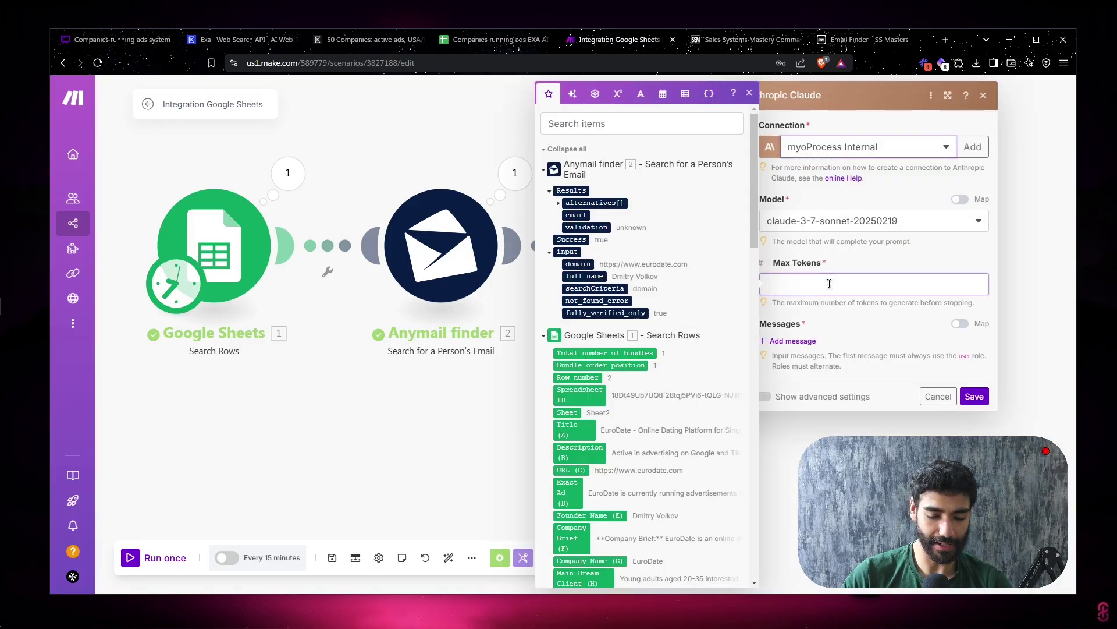
{"action": "type", "text": "3060"}
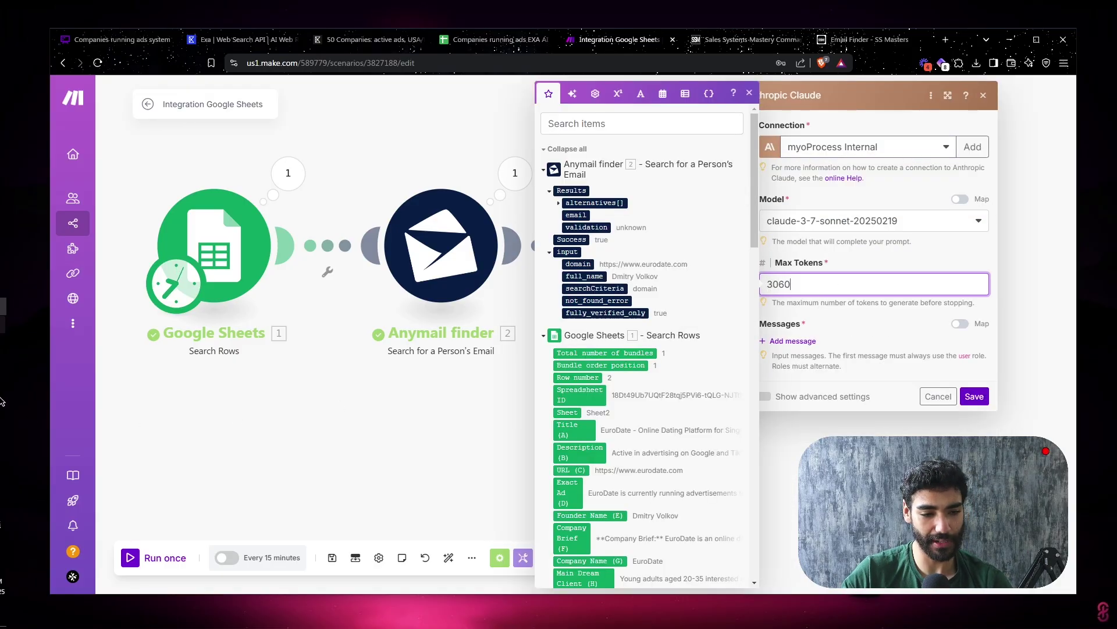
{"action": "left_click", "coordinate": [33, 333]}
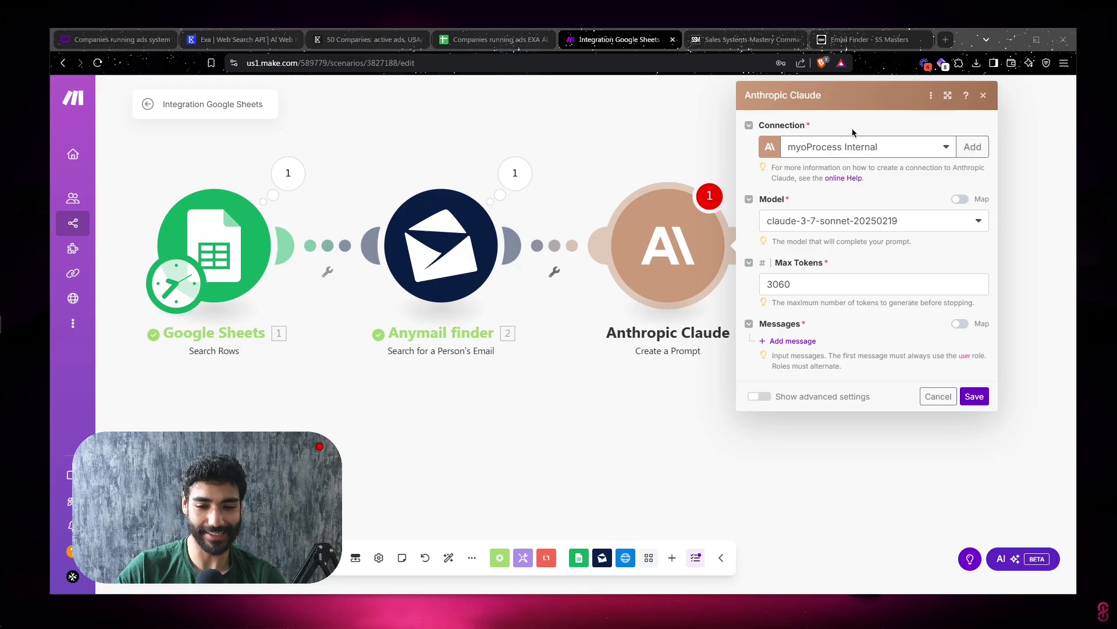
{"action": "left_click", "coordinate": [874, 284]}
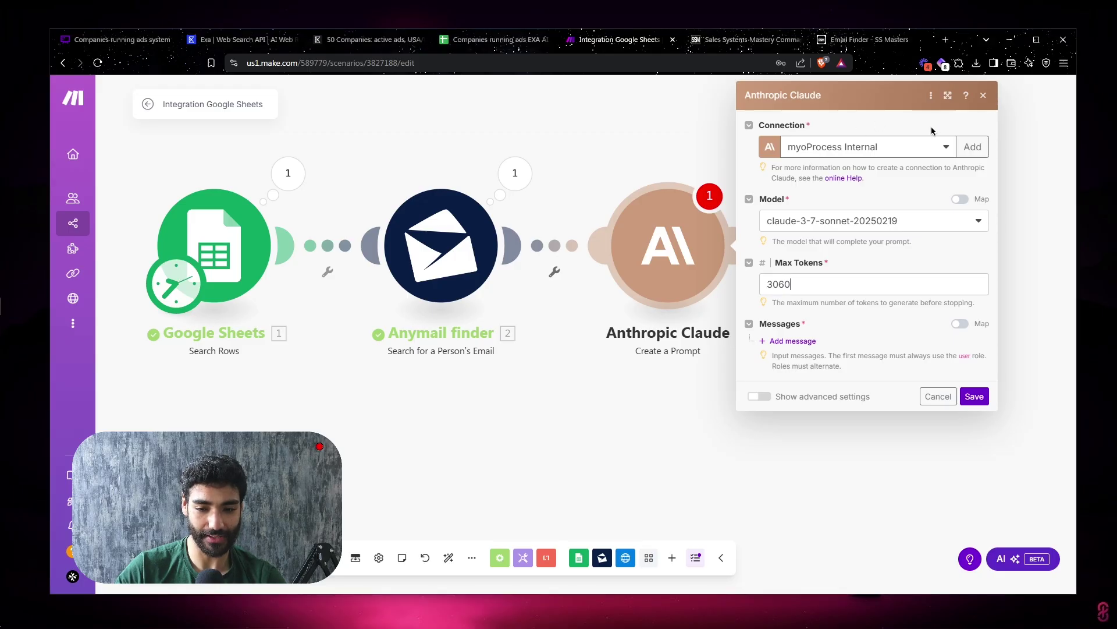
Step: Give the Claude prompt a User message with one Text content item
{"action": "left_click", "coordinate": [812, 341]}
{"action": "left_click", "coordinate": [827, 379]}
{"action": "left_click", "coordinate": [838, 392]}
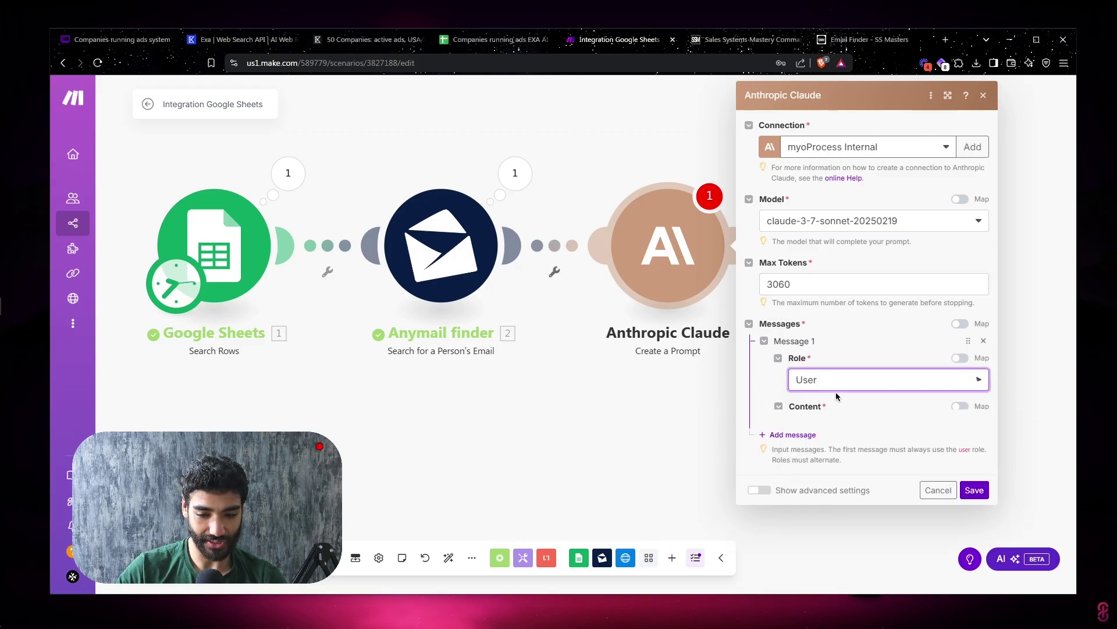
{"action": "left_click", "coordinate": [822, 424]}
{"action": "left_click", "coordinate": [849, 468]}
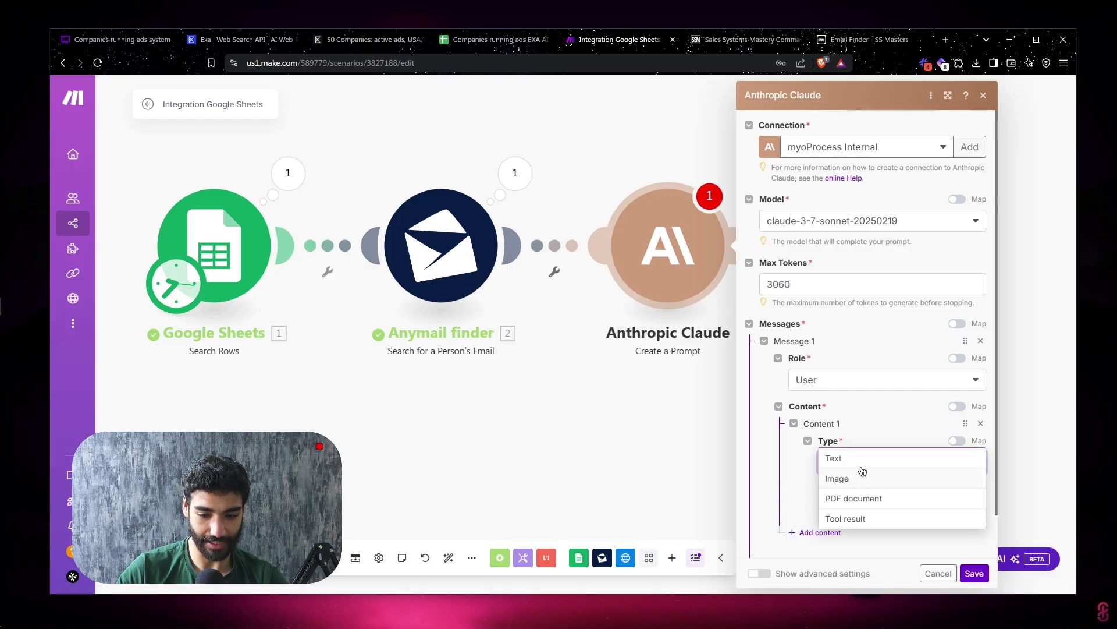
{"action": "left_click", "coordinate": [861, 468]}
{"action": "scroll", "coordinate": [859, 451], "scroll_direction": "down", "scroll_amount": 2}
{"action": "left_click", "coordinate": [863, 425]}
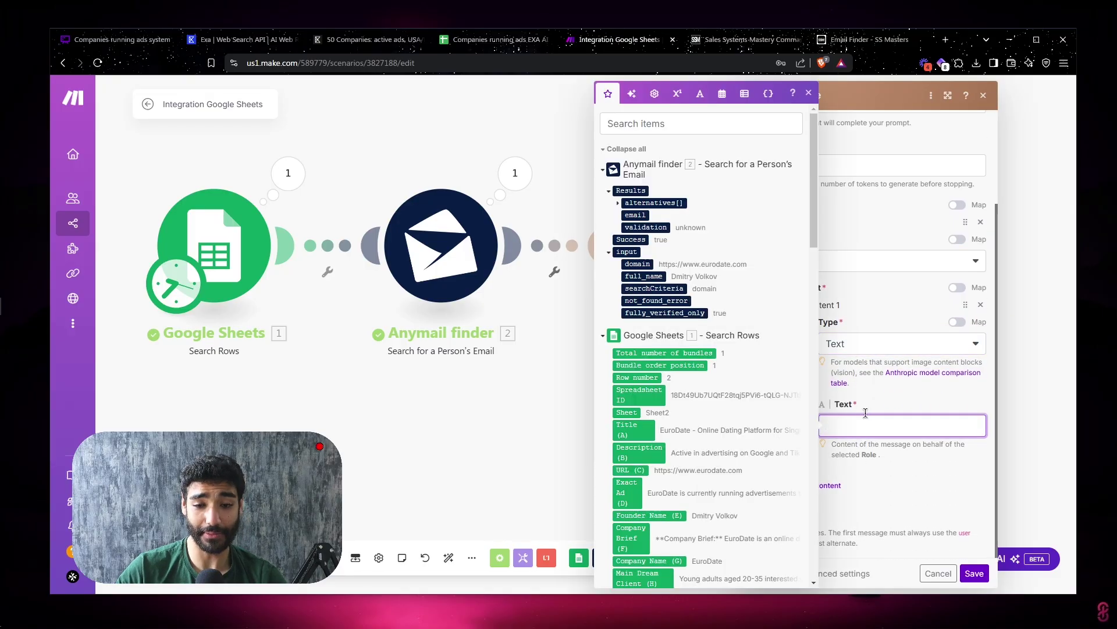
{"action": "key", "text": "ctrl+t"}
Step: Paste the Ad mention prompt from the myoProcess Playbook doc into Claude's message text
{"action": "type", "text": "playb"}
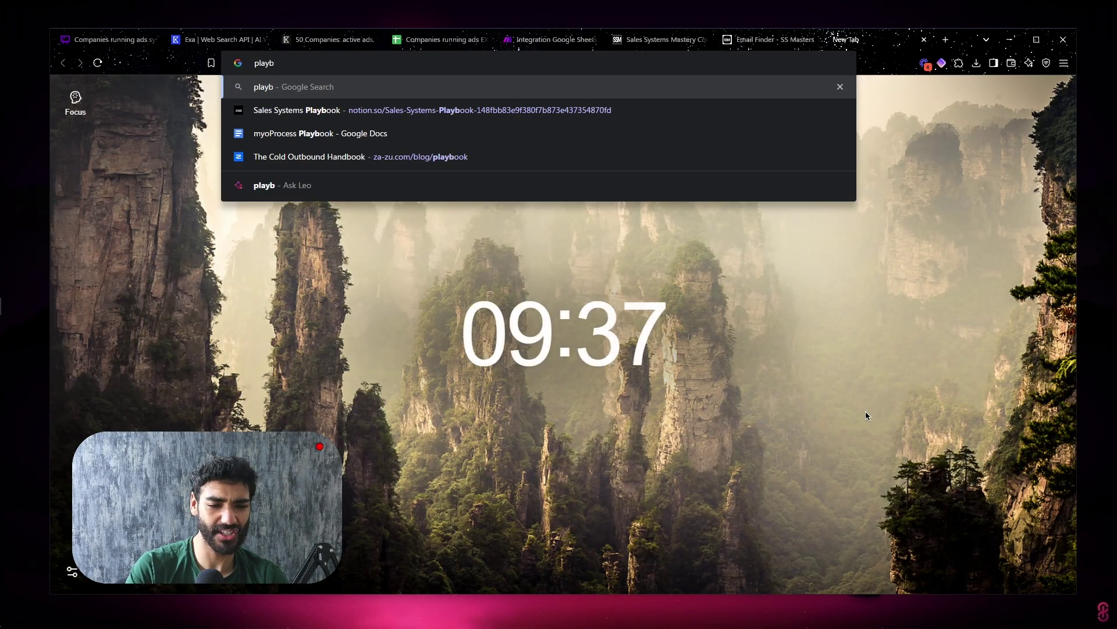
{"action": "key", "text": "Down"}
{"action": "key", "text": "Down"}
{"action": "key", "text": "Return"}
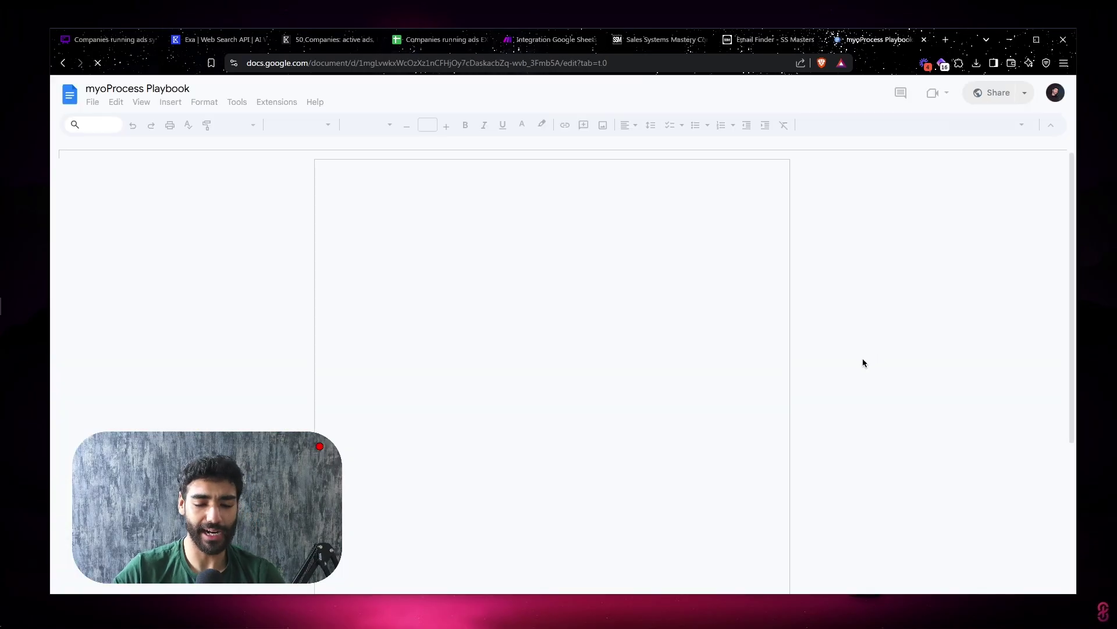
{"action": "scroll", "coordinate": [550, 373], "scroll_direction": "down", "scroll_amount": 3}
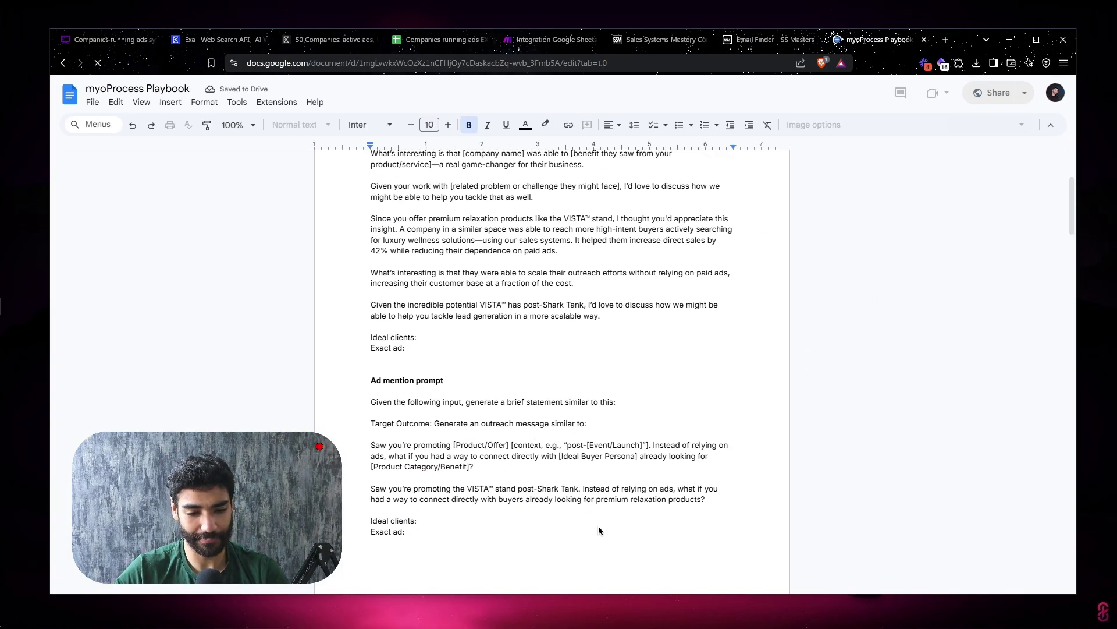
{"action": "left_click_drag", "start_coordinate": [416, 543], "coordinate": [371, 402]}
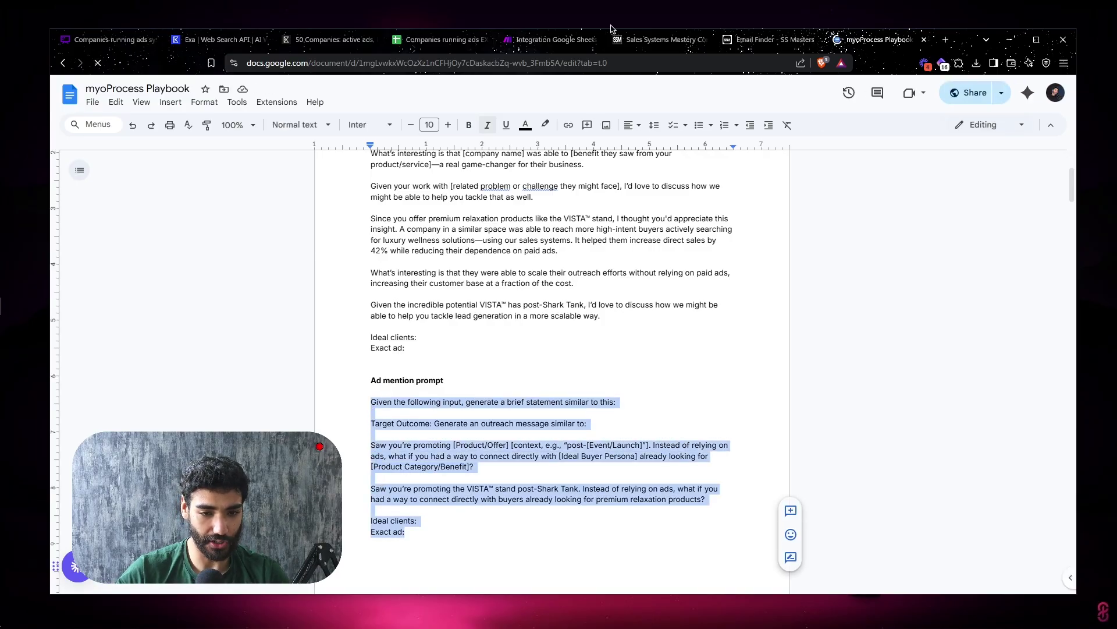
{"action": "left_click", "coordinate": [528, 44]}
{"action": "type", "text": "Given the following input, generate a brief statement similar to this:Target Outcome: Generate an outreach message similar to:Saw you’re promoting [Product/Offer] [context, e.g., \"post-[Event/Launch]\"]. Instead of relying on ads, what if you had a way to connect directly with [Ideal Buyer Persona] already looking for [Product Category/Benefit]?Saw you’re promoting the VISTA™ stand post-Shark Tank. Instead of relying on ads, what if you had a way to connect directly with buyers already looking for premium relaxation products?Ideal clients:Exact ad:"}
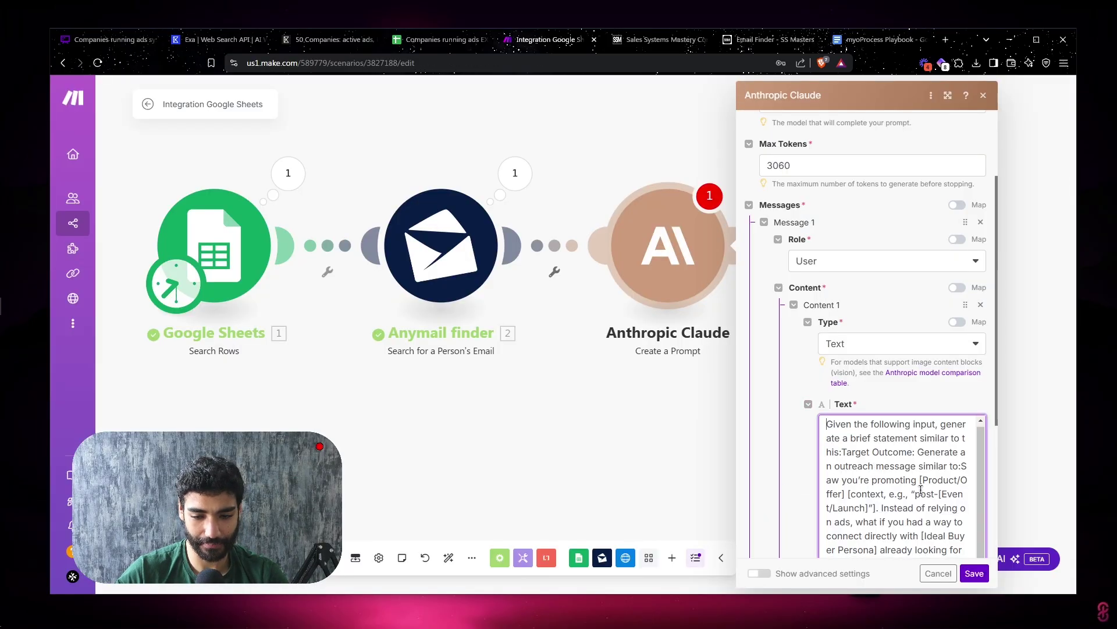
Step: Map Main Dream Client (H) under Ideal clients and Exact Ad (D) after Exact ad in the prompt
{"action": "left_click", "coordinate": [927, 415]}
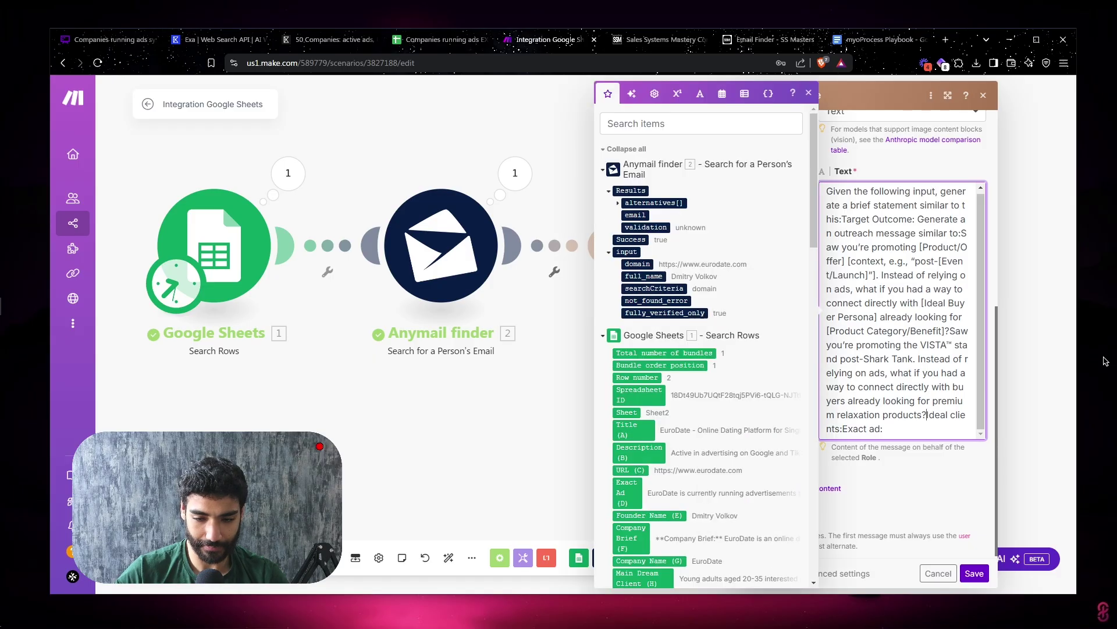
{"action": "key", "text": "Return"}
{"action": "key", "text": "Return"}
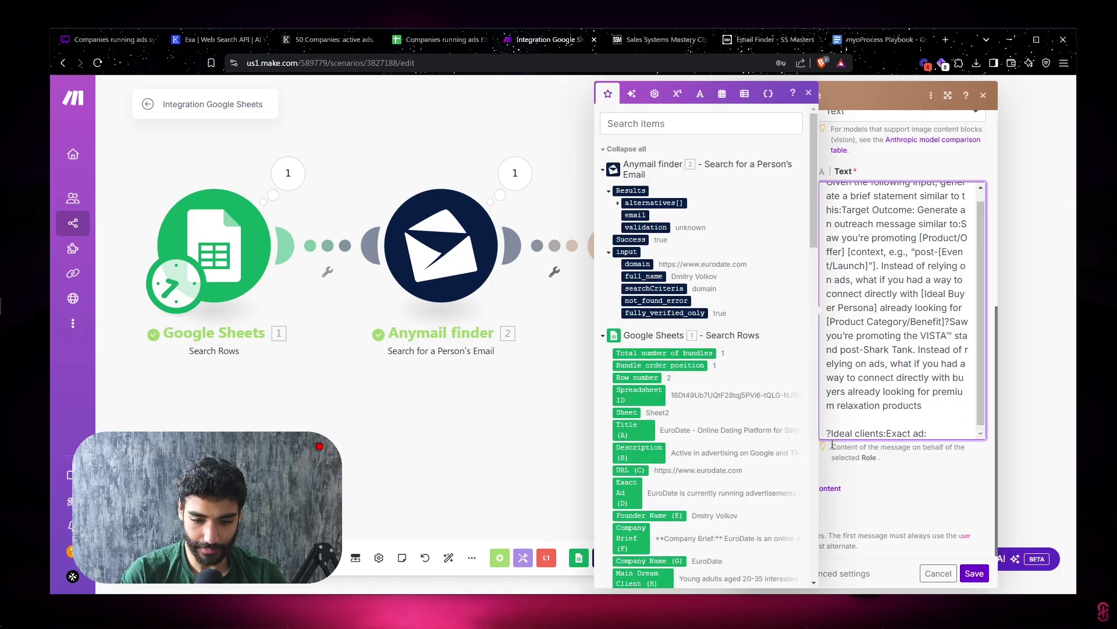
{"action": "key", "text": "BackSpace"}
{"action": "key", "text": "BackSpace"}
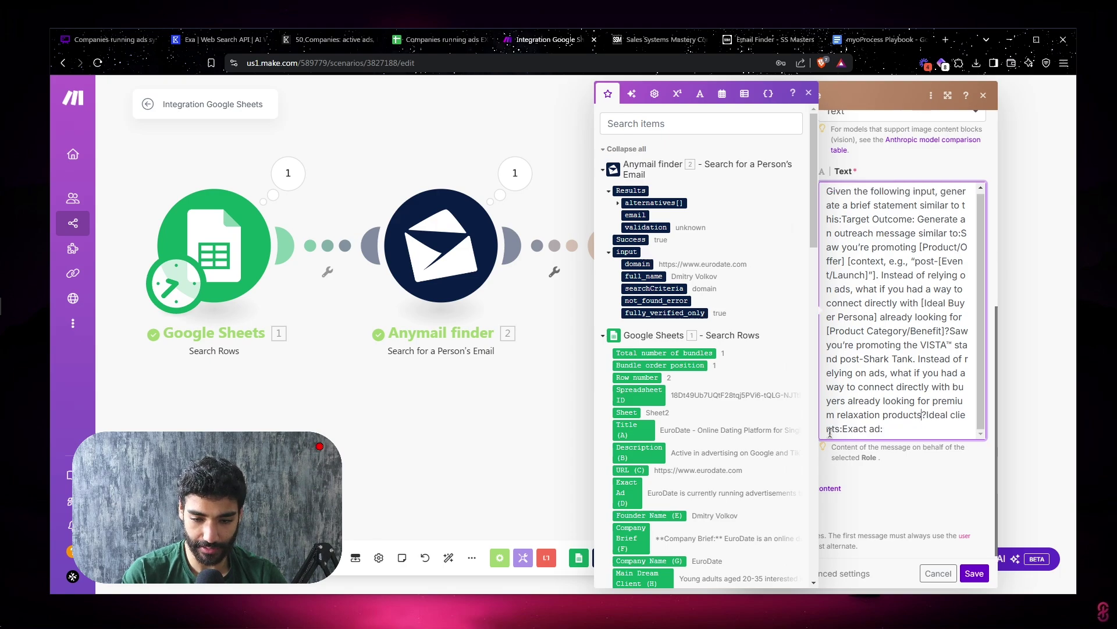
{"action": "key", "text": "Return"}
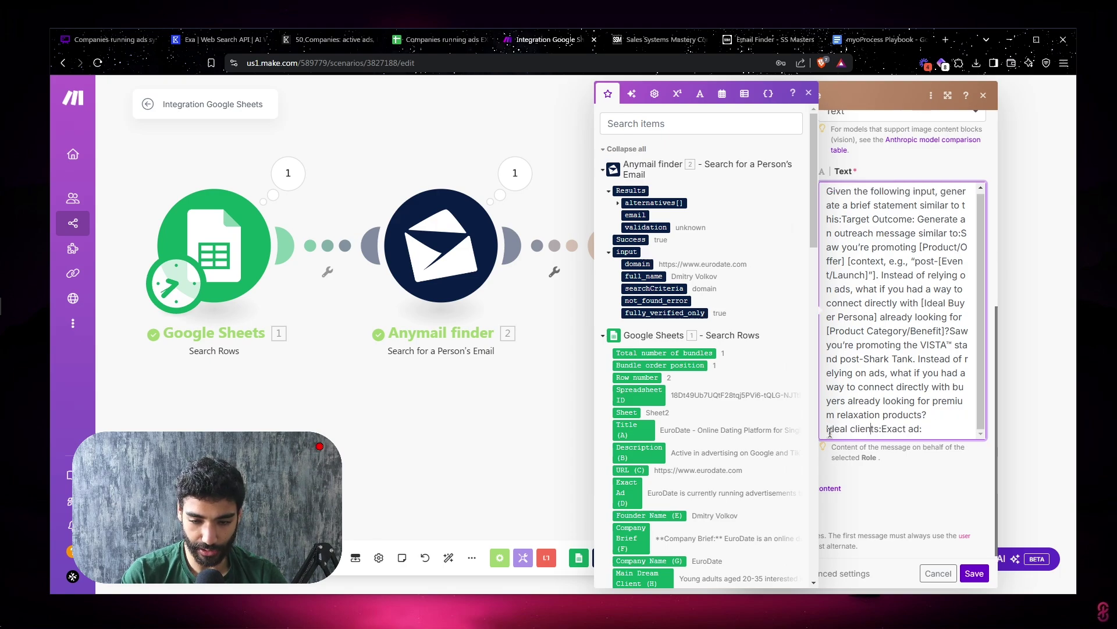
{"action": "key", "text": "Return"}
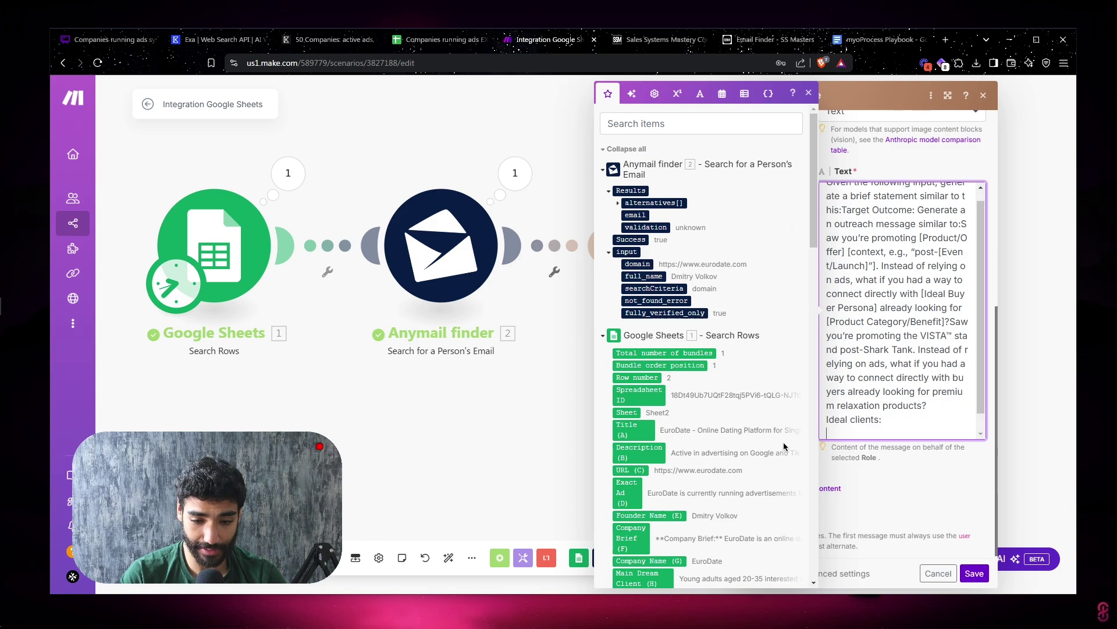
{"action": "scroll", "coordinate": [658, 520], "scroll_direction": "down", "scroll_amount": 2}
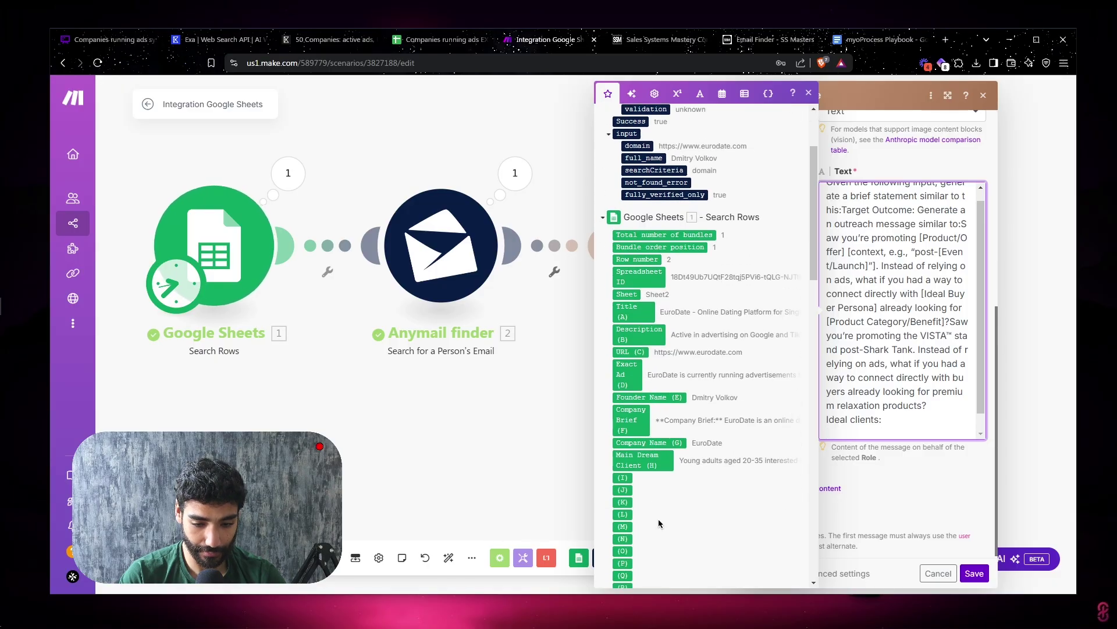
{"action": "left_click", "coordinate": [658, 462]}
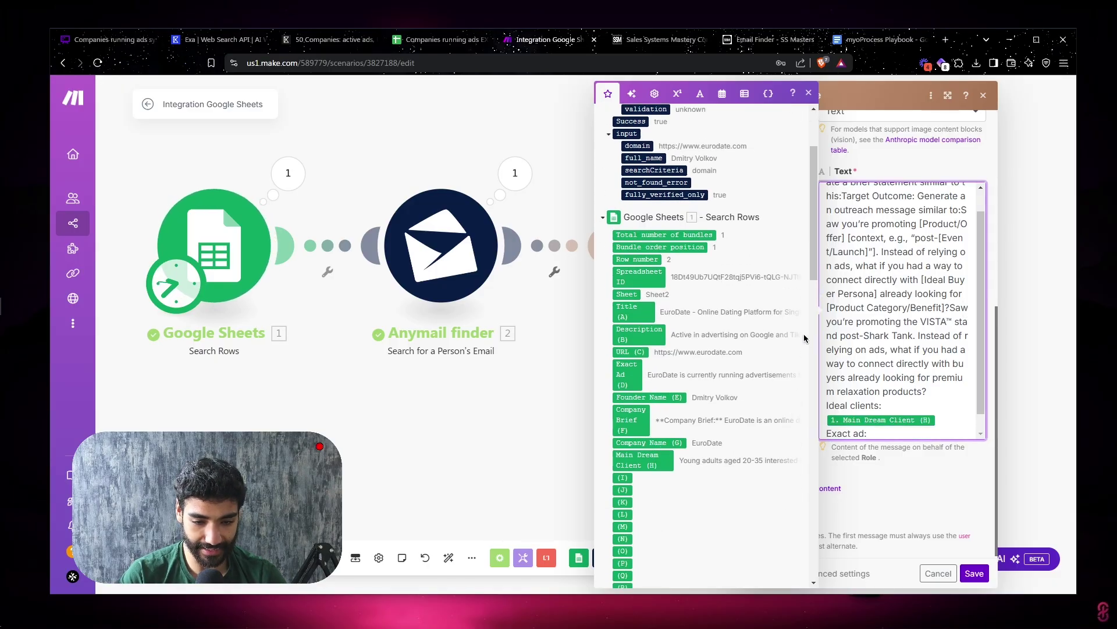
{"action": "left_click", "coordinate": [628, 375]}
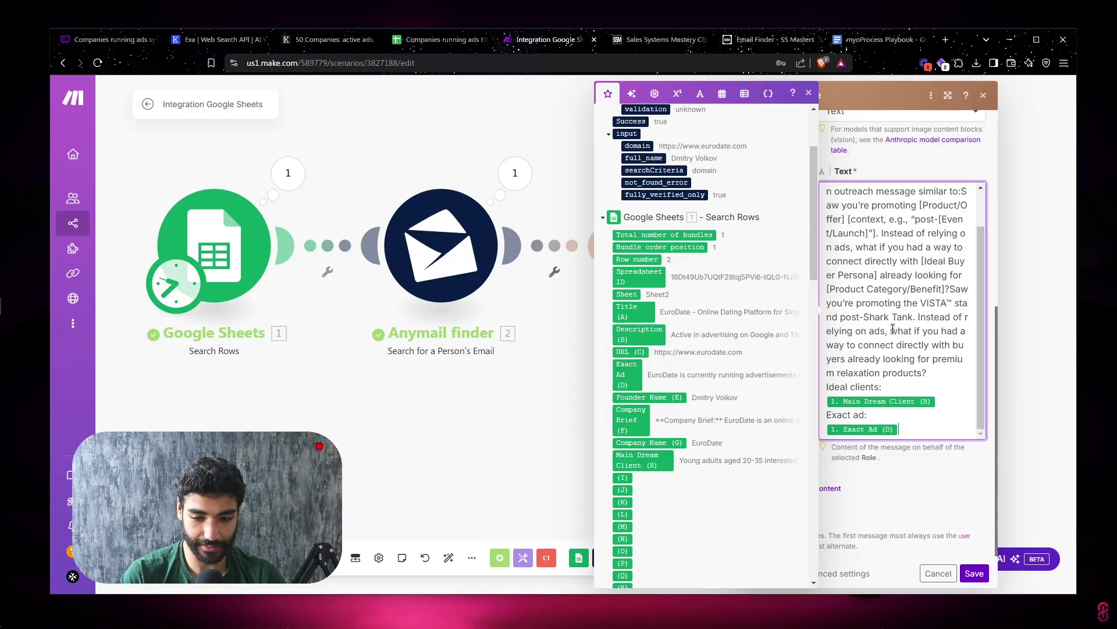
{"action": "left_click", "coordinate": [885, 466]}
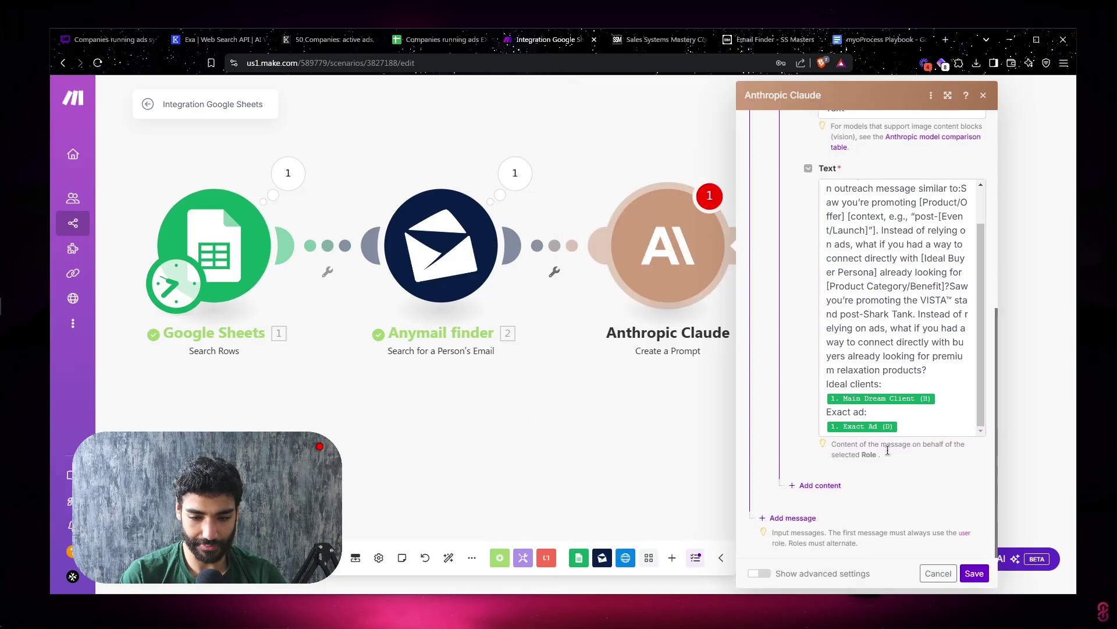
Step: Set Claude's advanced Temperature to 0.8 and save the module
{"action": "left_click", "coordinate": [760, 573]}
{"action": "scroll", "coordinate": [812, 244], "scroll_direction": "down", "scroll_amount": 5}
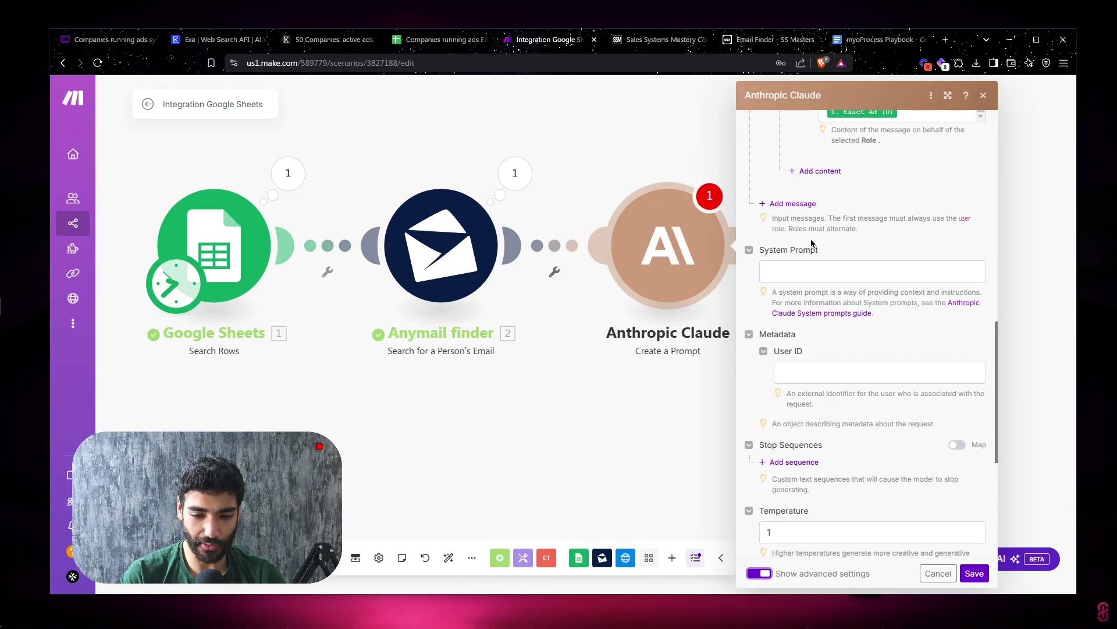
{"action": "scroll", "coordinate": [821, 375], "scroll_direction": "down", "scroll_amount": 4}
{"action": "left_click", "coordinate": [780, 332]}
{"action": "key", "text": "BackSpace"}
{"action": "type", "text": "0"}
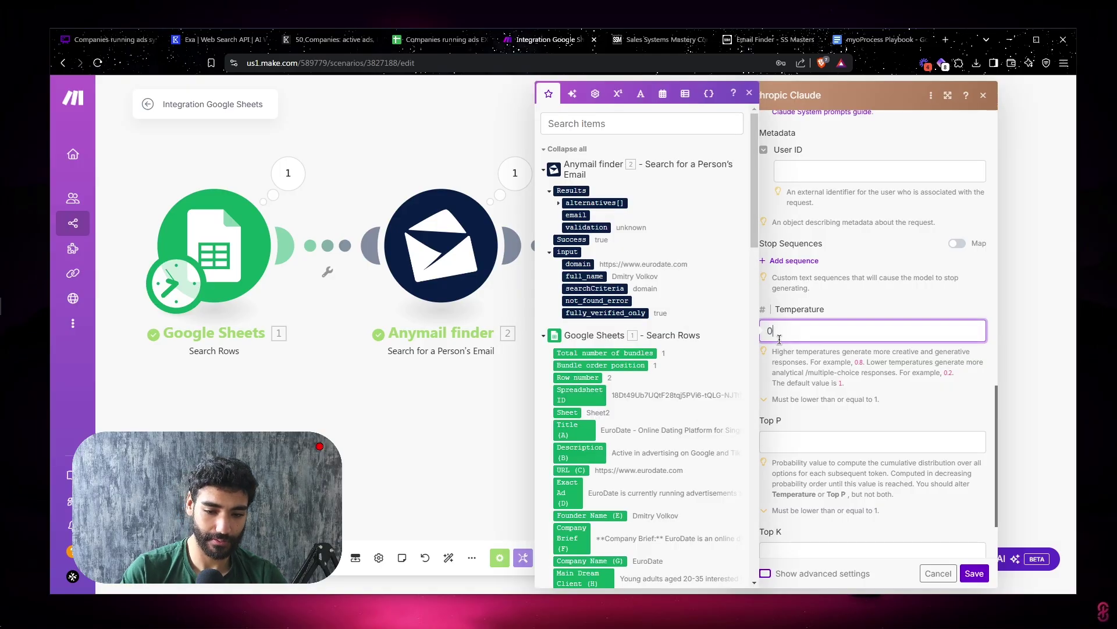
{"action": "type", "text": ".8"}
{"action": "left_click", "coordinate": [973, 573]}
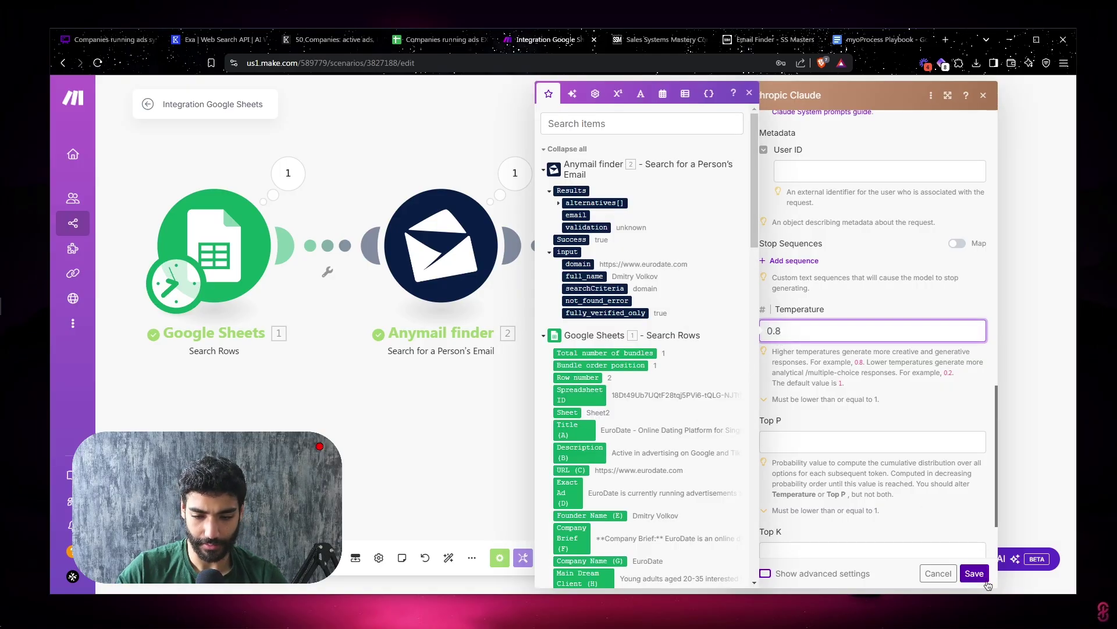
{"action": "left_click", "coordinate": [554, 245]}
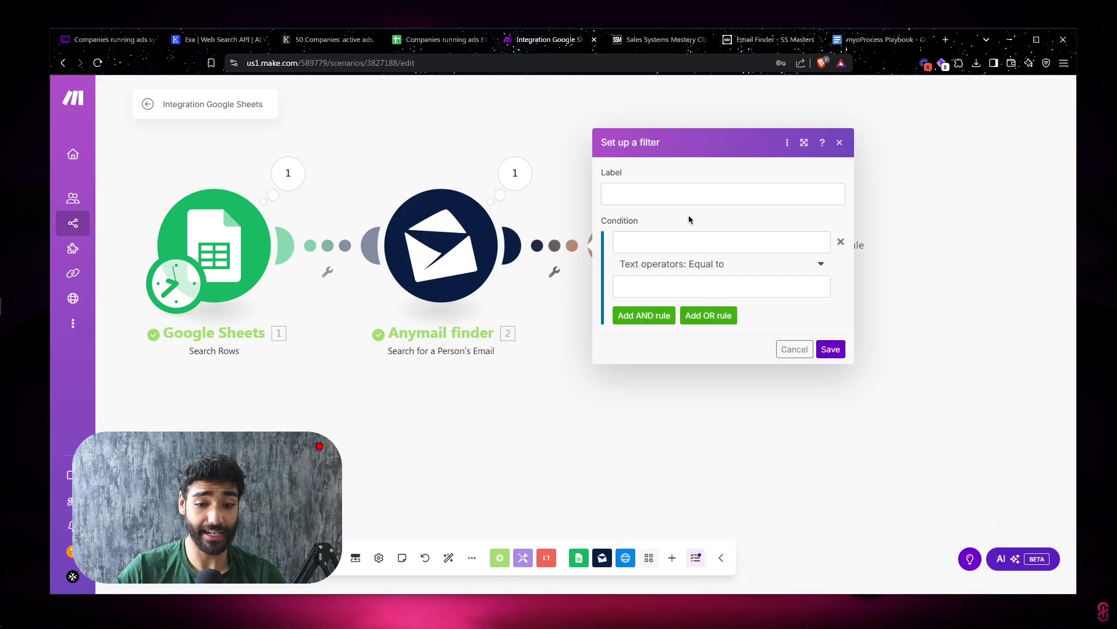
Step: Filter Claude's input to leads whose '2. Results: email' exists, then re-save the Google Sheets search settings
{"action": "left_click", "coordinate": [685, 244]}
{"action": "left_click", "coordinate": [871, 214]}
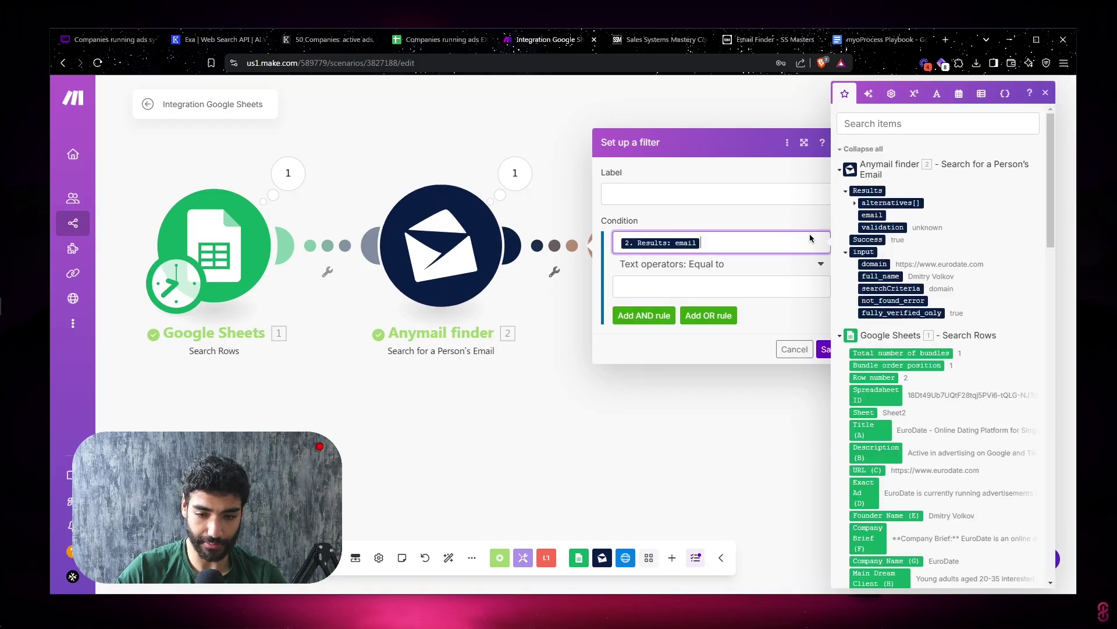
{"action": "left_click", "coordinate": [710, 266]}
{"action": "left_click", "coordinate": [693, 325]}
{"action": "left_click", "coordinate": [831, 324]}
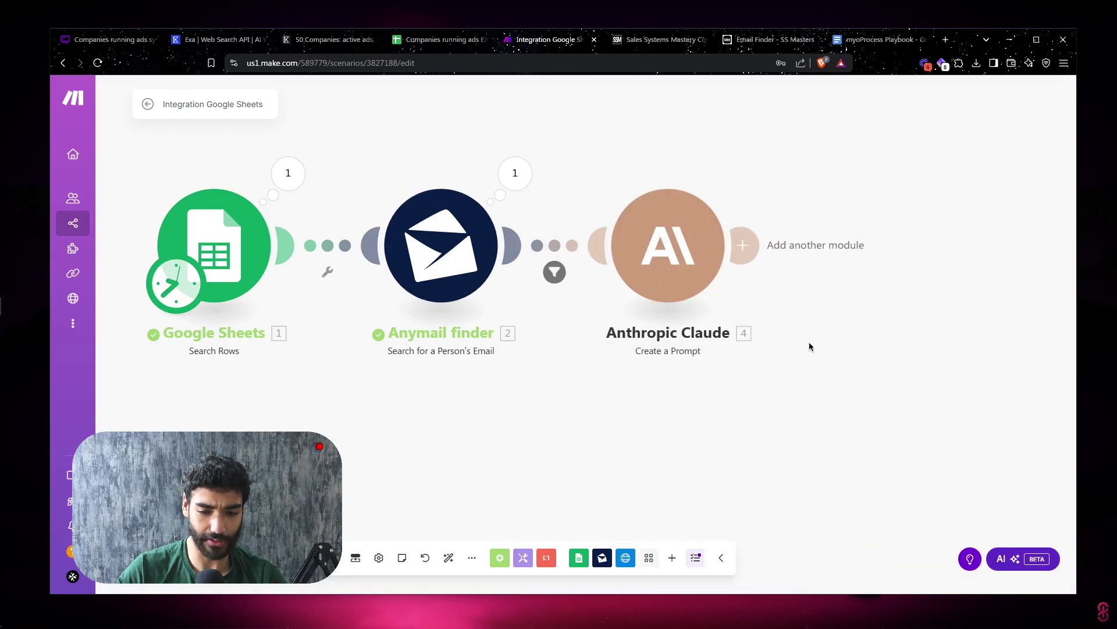
{"action": "left_click", "coordinate": [211, 273]}
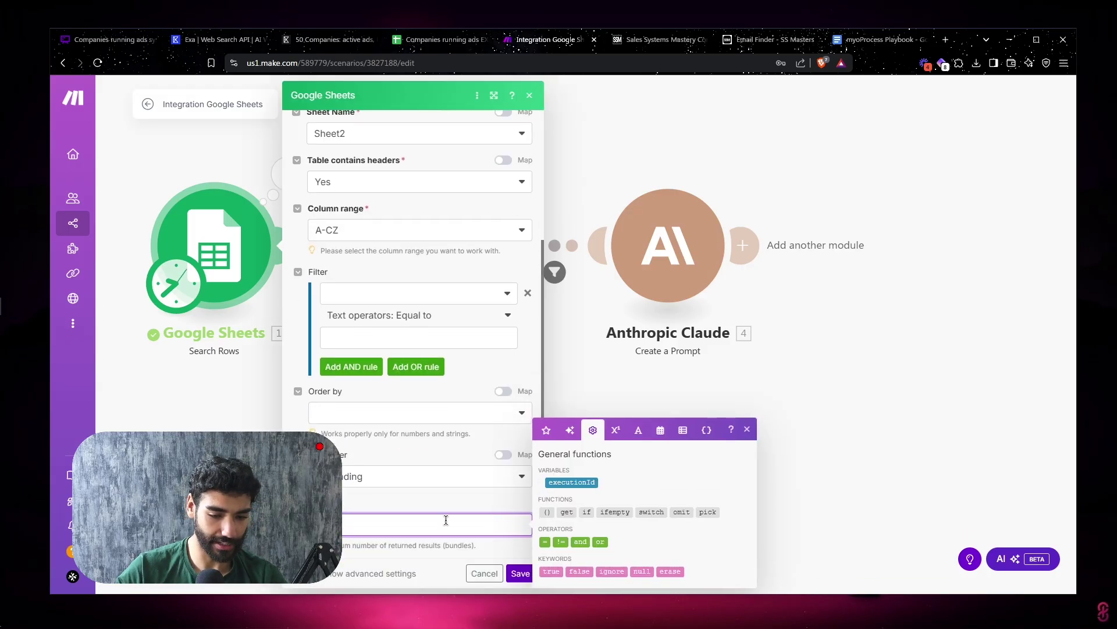
{"action": "left_click", "coordinate": [524, 574]}
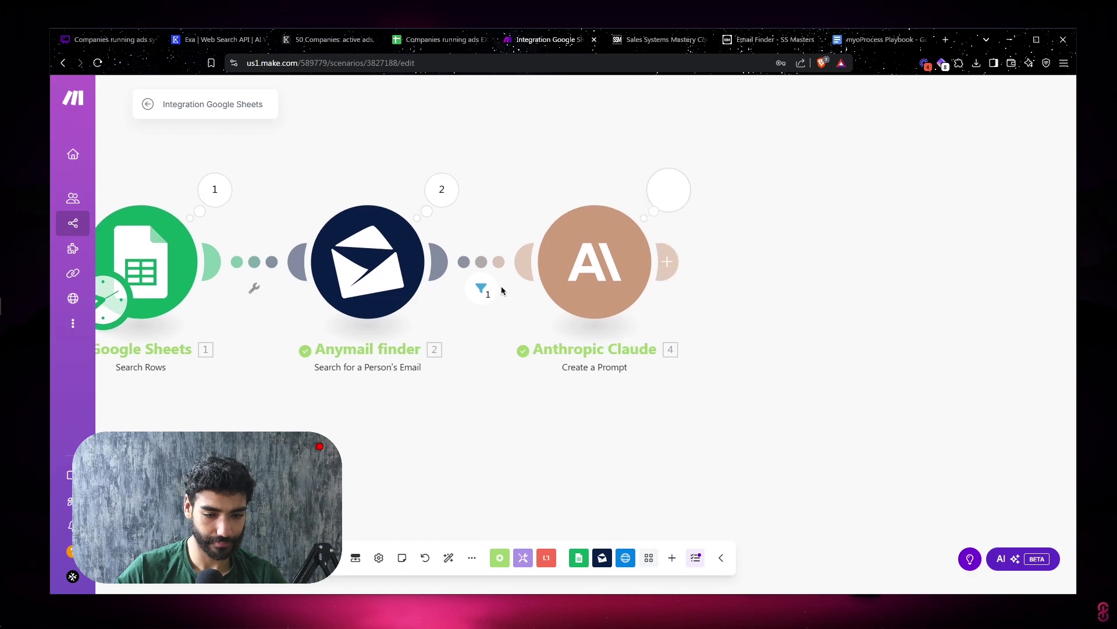
Step: Run the scenario once and review the results of both Anymail finder lookups
{"action": "left_click", "coordinate": [488, 289]}
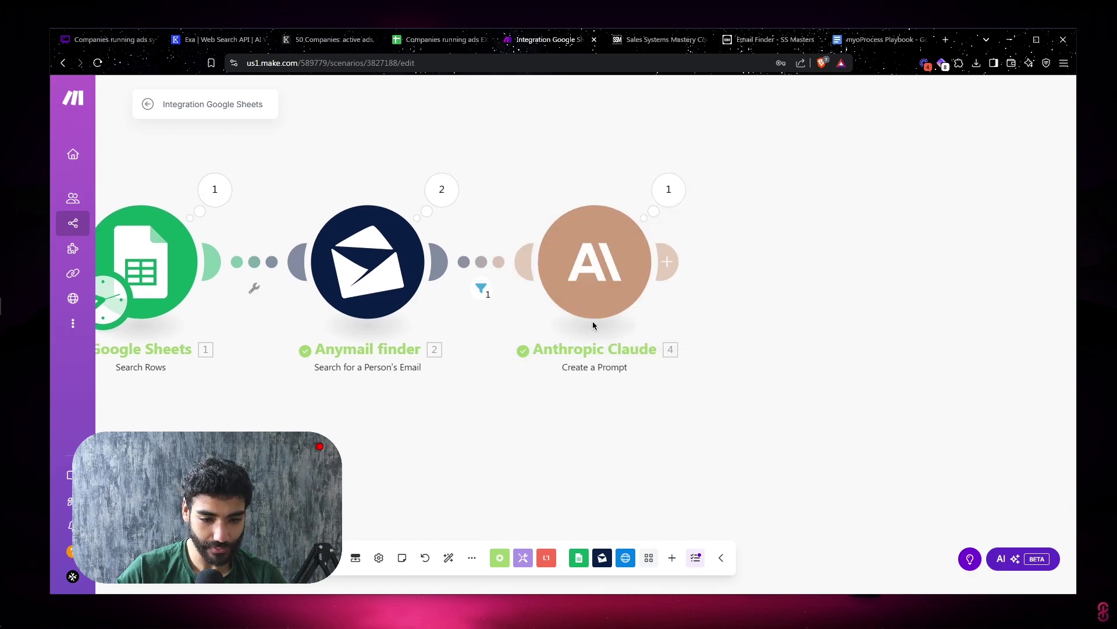
{"action": "left_click", "coordinate": [669, 190]}
{"action": "left_click", "coordinate": [442, 190]}
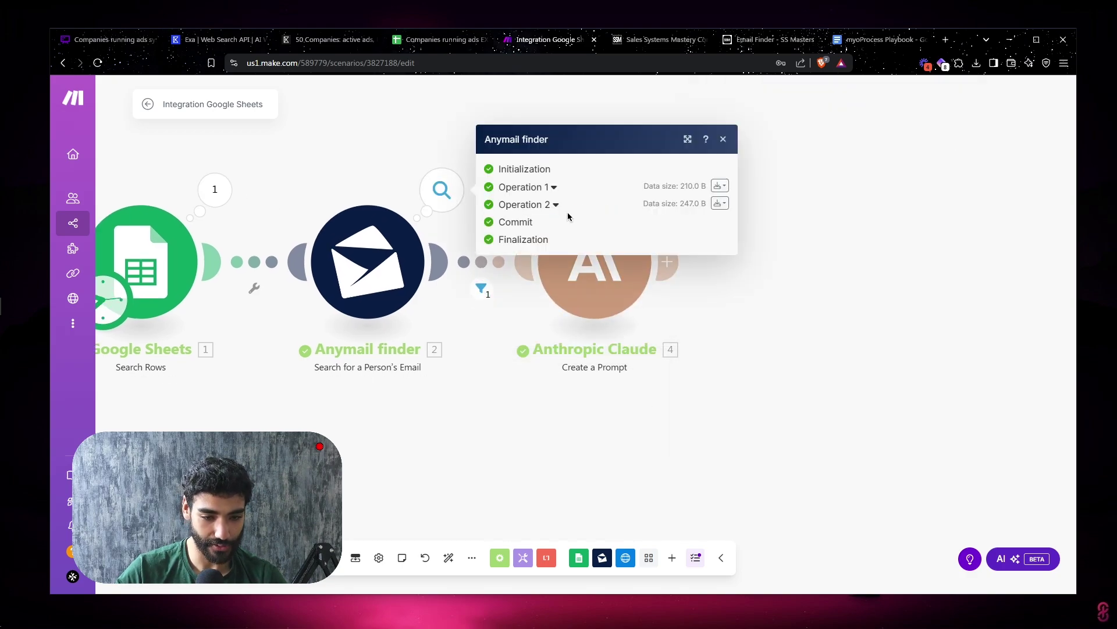
{"action": "left_click", "coordinate": [543, 187]}
{"action": "left_click", "coordinate": [533, 288]}
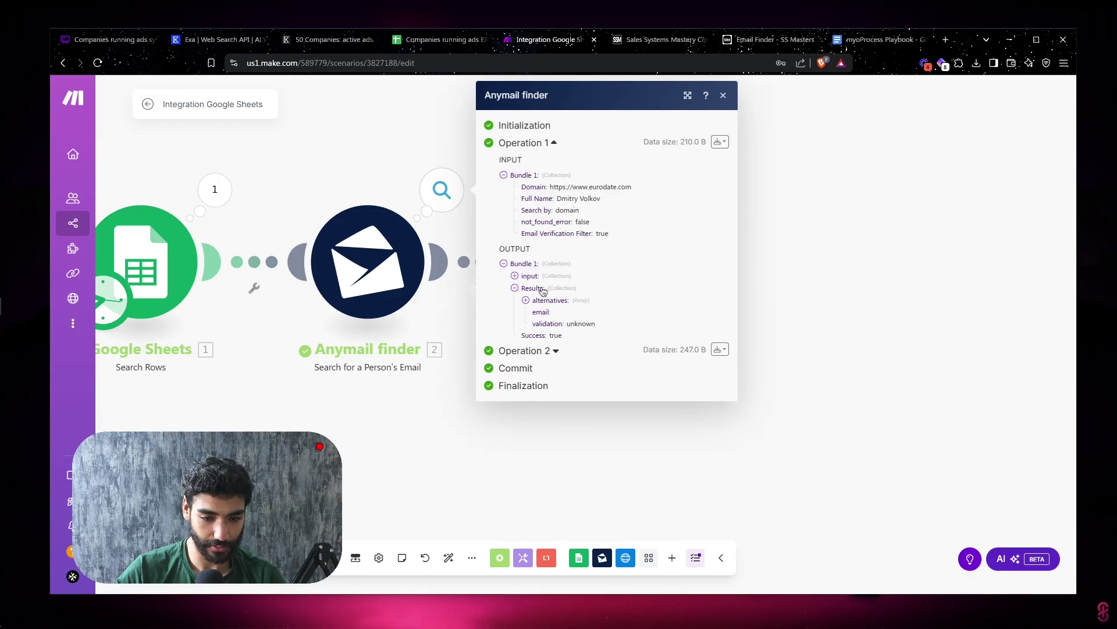
{"action": "left_click", "coordinate": [448, 318]}
{"action": "left_click", "coordinate": [448, 193]}
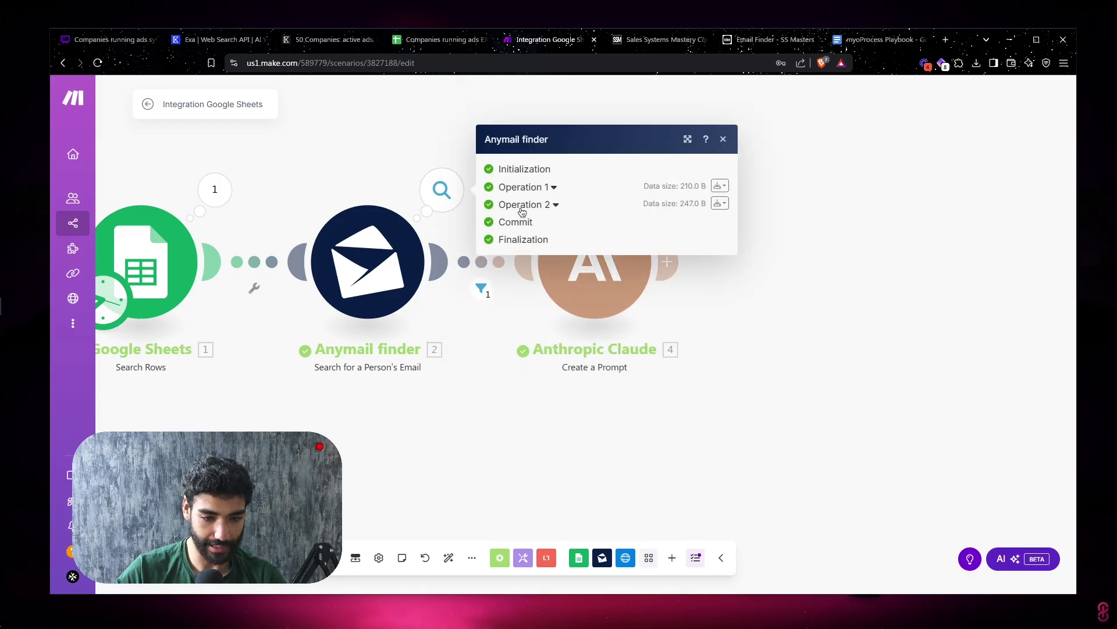
{"action": "left_click", "coordinate": [527, 201]}
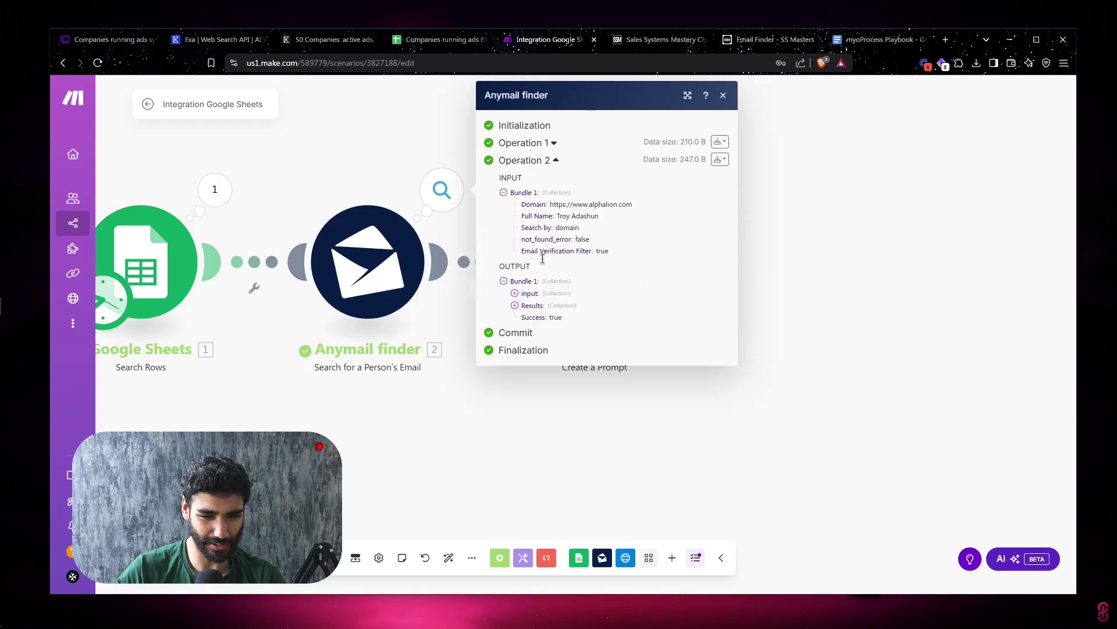
{"action": "left_click", "coordinate": [533, 305]}
{"action": "left_click", "coordinate": [764, 313]}
Step: Review the personalized Text Response Claude generated
{"action": "left_click", "coordinate": [668, 190]}
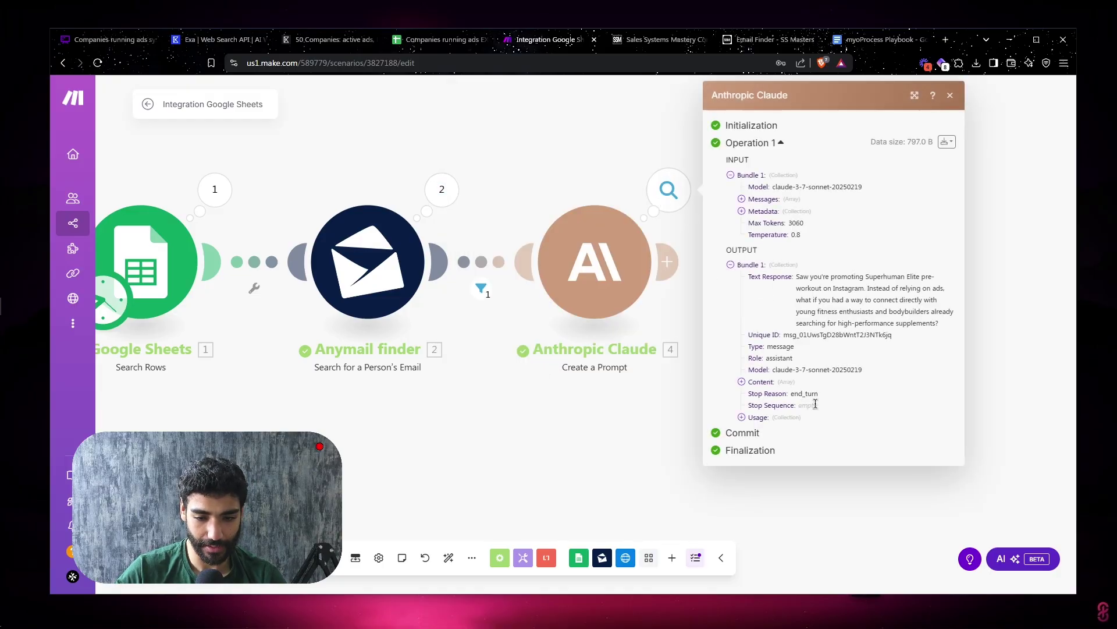
{"action": "scroll", "coordinate": [876, 275], "scroll_direction": "right", "scroll_amount": 1}
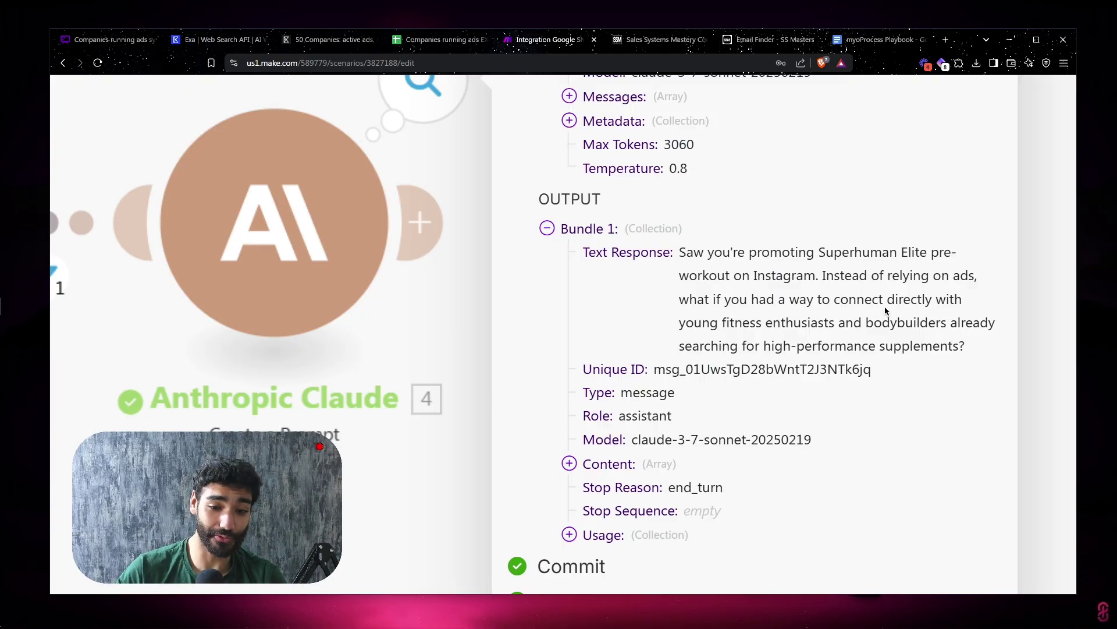
{"action": "scroll", "coordinate": [866, 300], "scroll_direction": "down", "scroll_amount": 6}
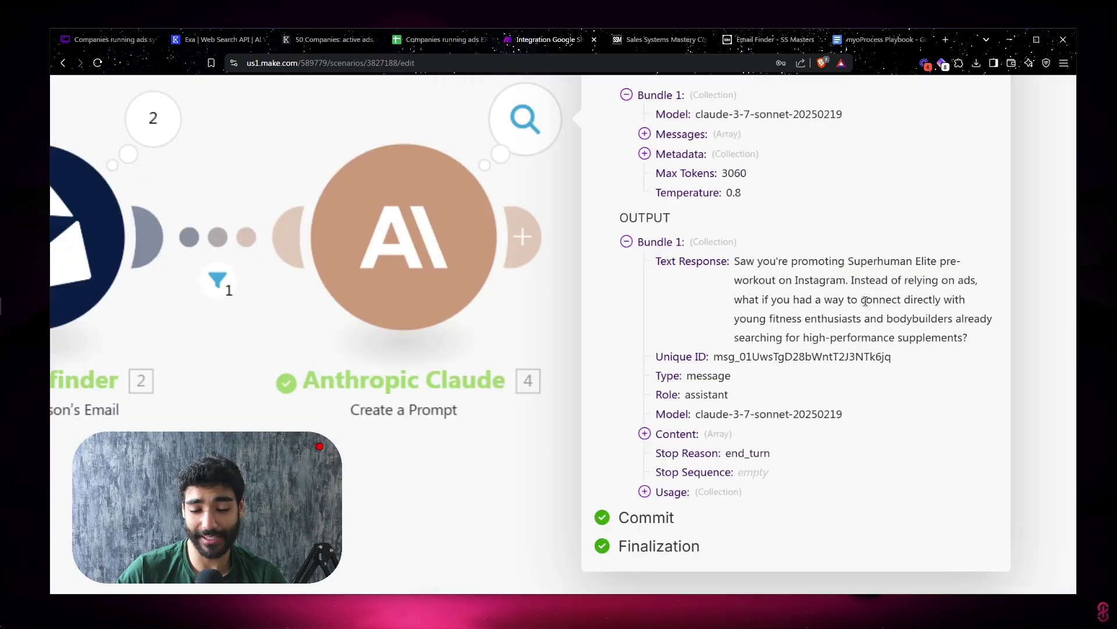
{"action": "left_click", "coordinate": [663, 373]}
{"action": "left_click", "coordinate": [745, 187]}
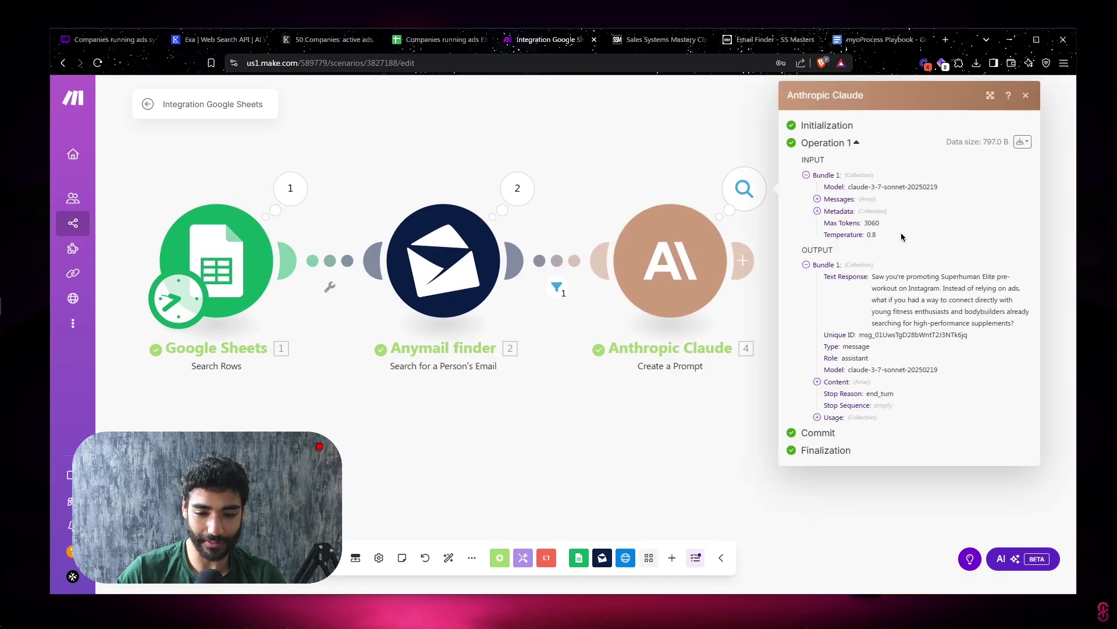
{"action": "triple_click", "coordinate": [960, 300]}
{"action": "left_click", "coordinate": [709, 384]}
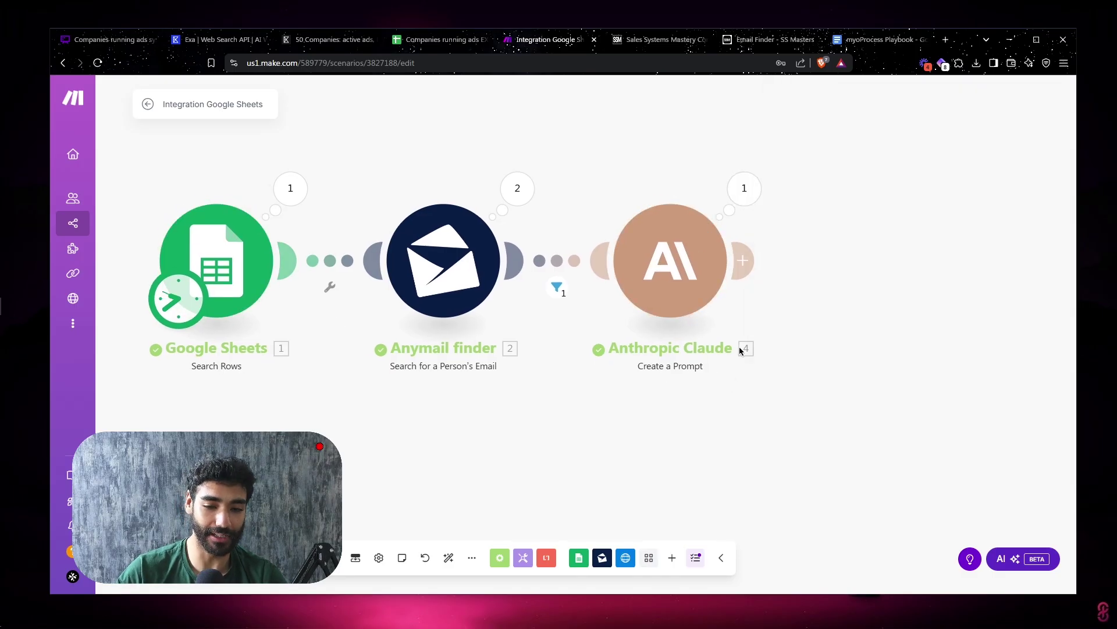
Step: Add an empty module after Anthropic Claude and bring up the Whimsical planning board
{"action": "left_click_drag", "start_coordinate": [746, 274], "coordinate": [666, 269]}
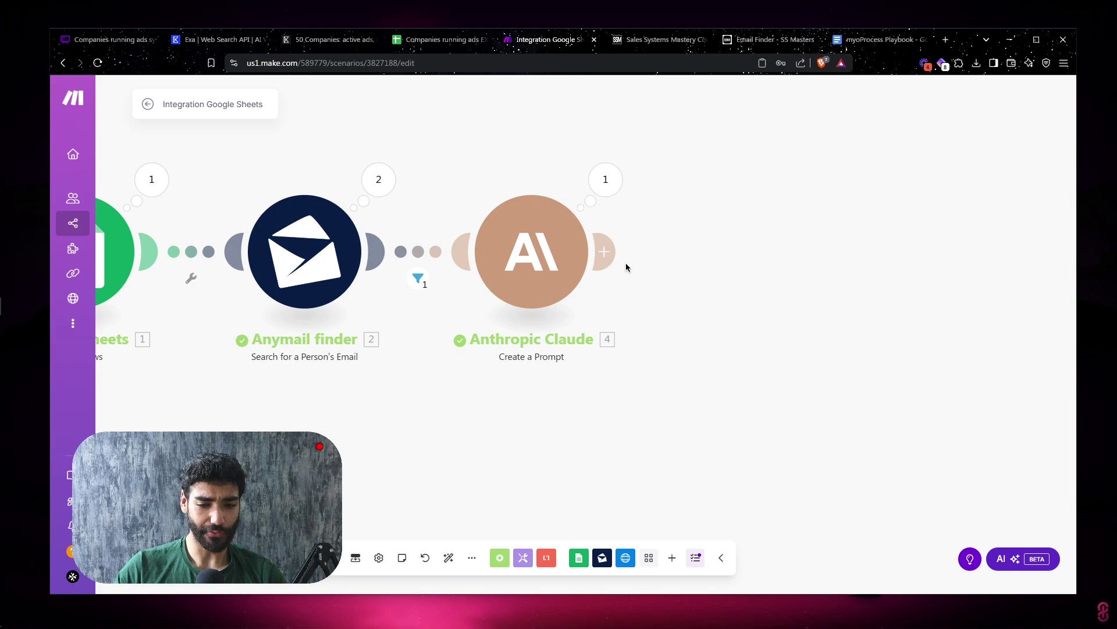
{"action": "left_click", "coordinate": [605, 251]}
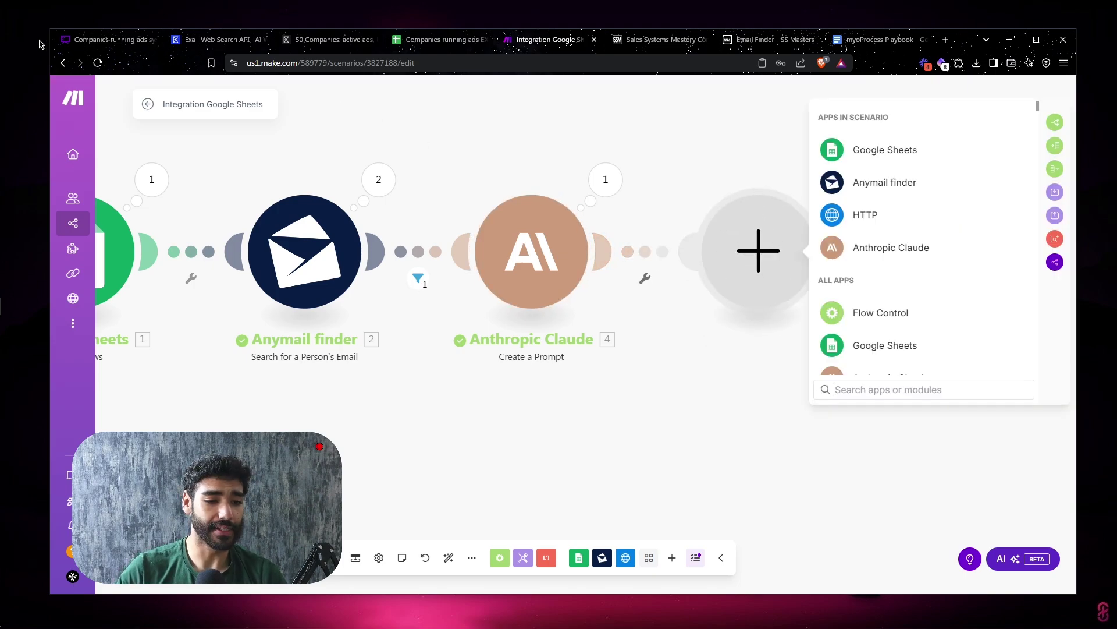
{"action": "key", "text": "ctrl+1"}
{"action": "scroll", "coordinate": [725, 374], "scroll_direction": "right", "scroll_amount": 10}
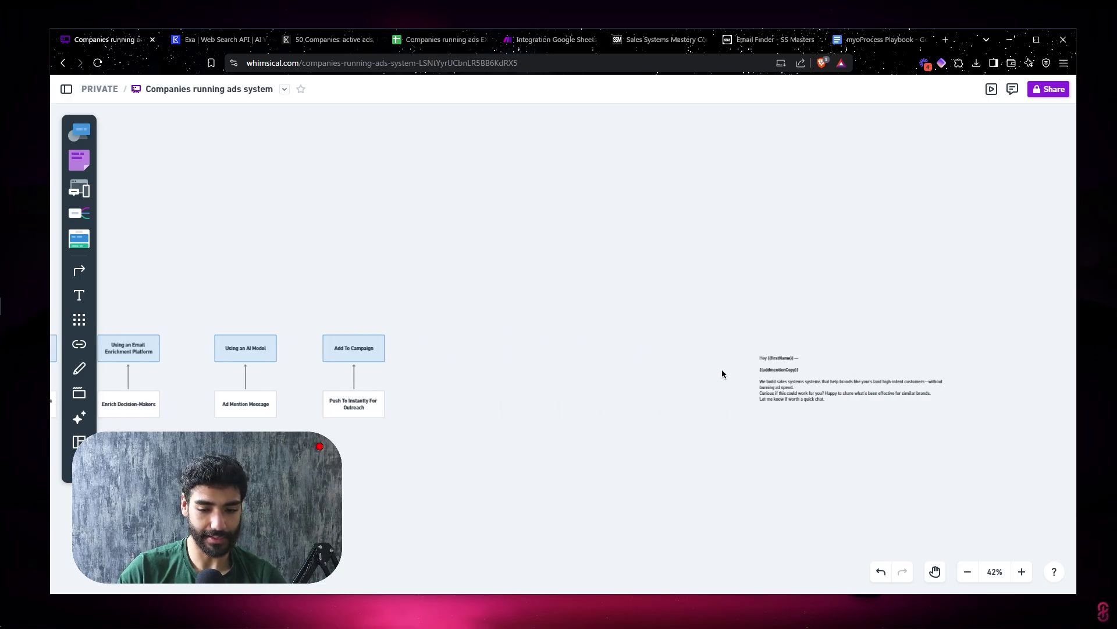
Step: Copy the whole cold-email template starting with the firstName greeting, then return to Make
{"action": "scroll", "coordinate": [721, 373], "scroll_direction": "up", "scroll_amount": 3}
{"action": "scroll", "coordinate": [722, 373], "scroll_direction": "up", "scroll_amount": 5}
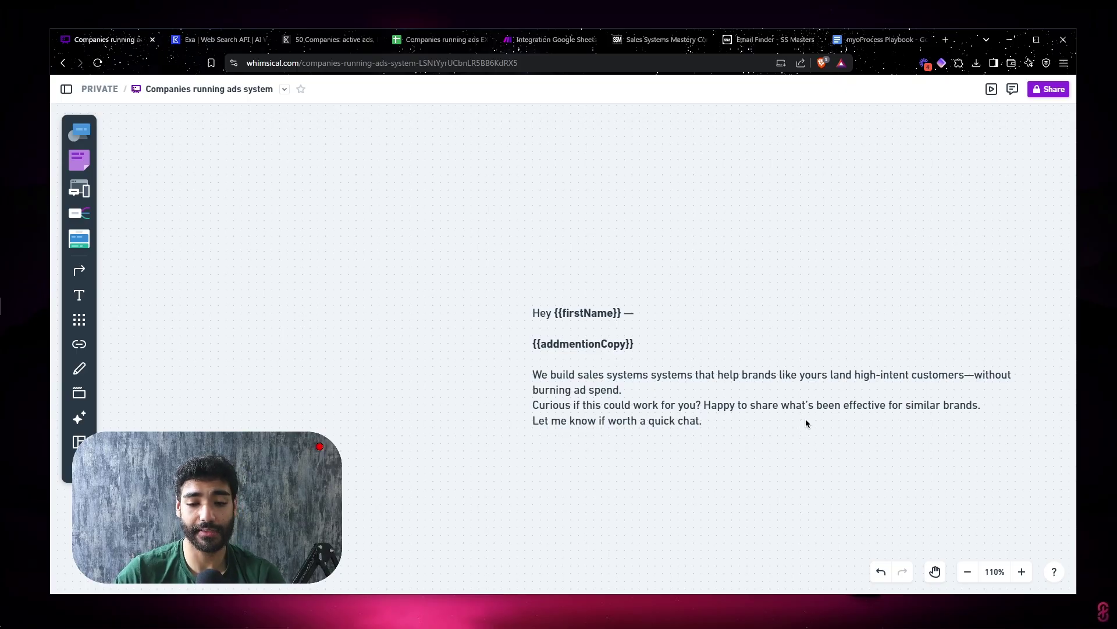
{"action": "left_click", "coordinate": [707, 409]}
{"action": "left_click", "coordinate": [707, 408]}
{"action": "triple_click", "coordinate": [707, 406]}
{"action": "key", "text": "ctrl+a"}
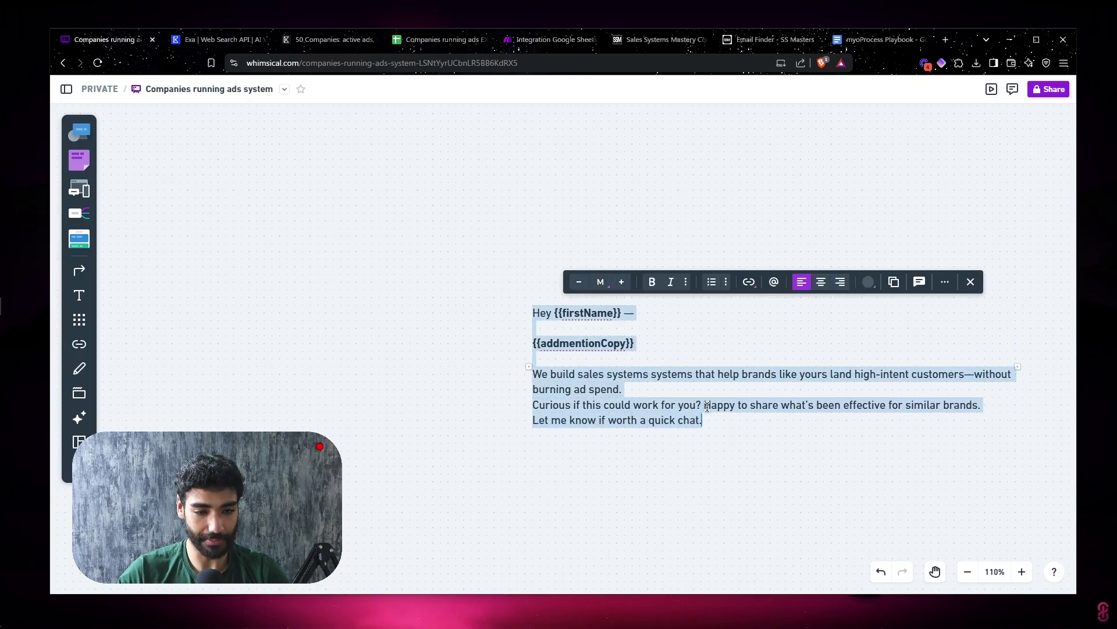
{"action": "left_click", "coordinate": [547, 40]}
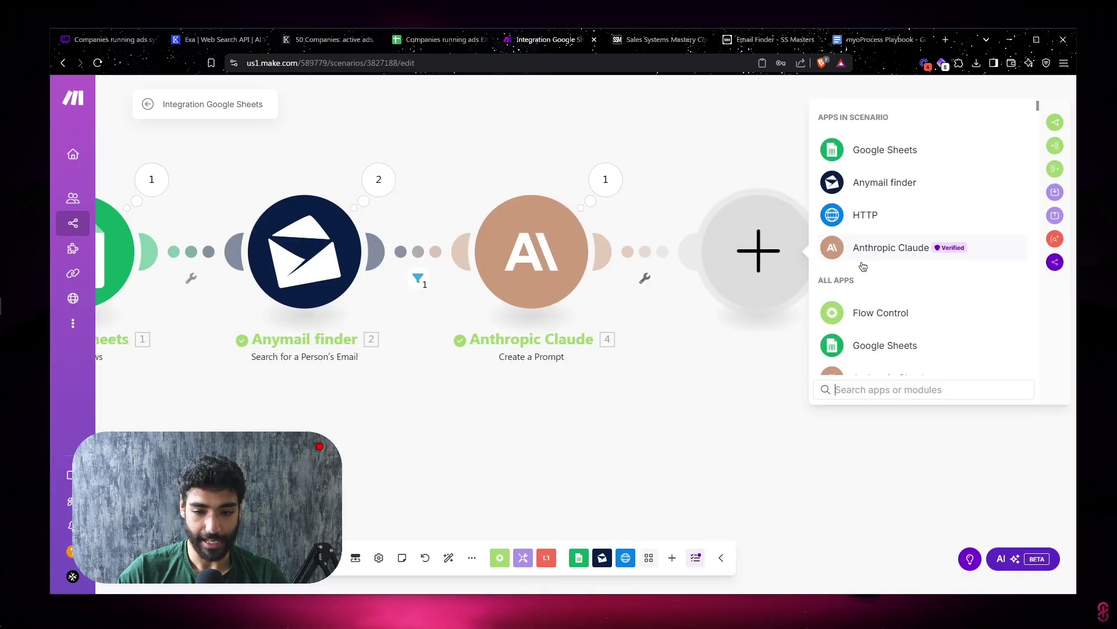
Step: Add a Tools Set variable module after Claude and name the variable dreamEmail
{"action": "type", "text": "tool"}
{"action": "key", "text": "Return"}
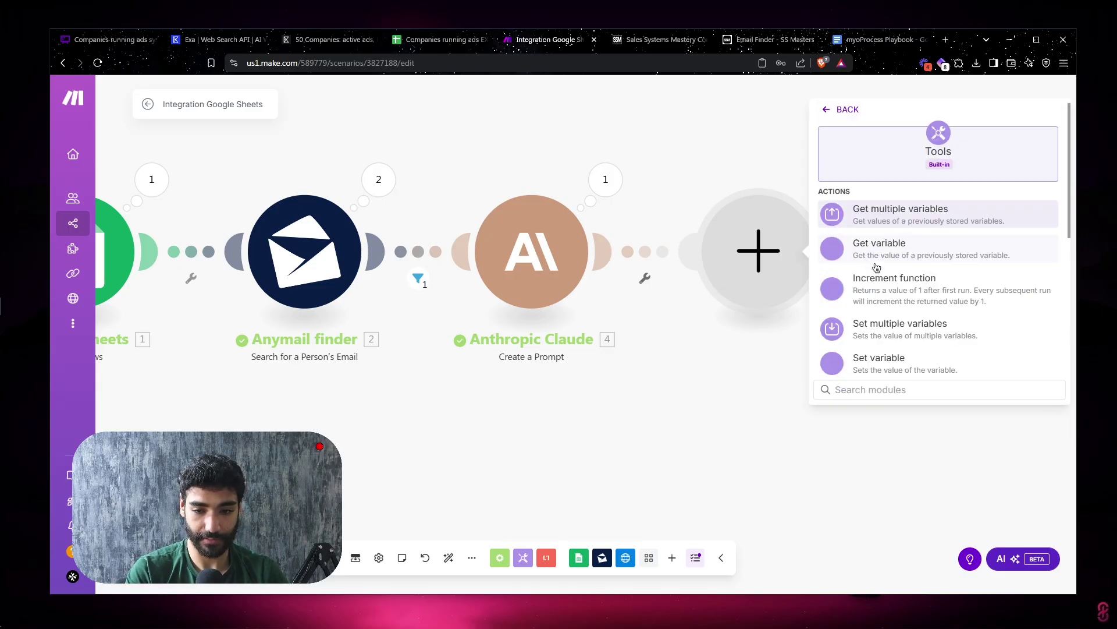
{"action": "type", "text": "se"}
{"action": "key", "text": "Return"}
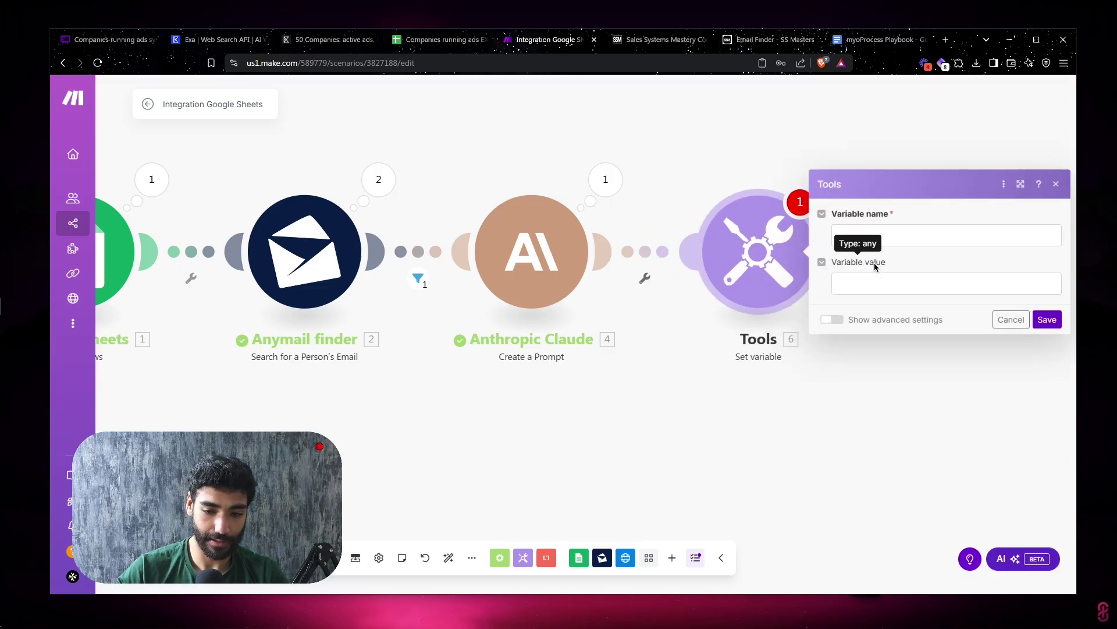
{"action": "left_click", "coordinate": [922, 239]}
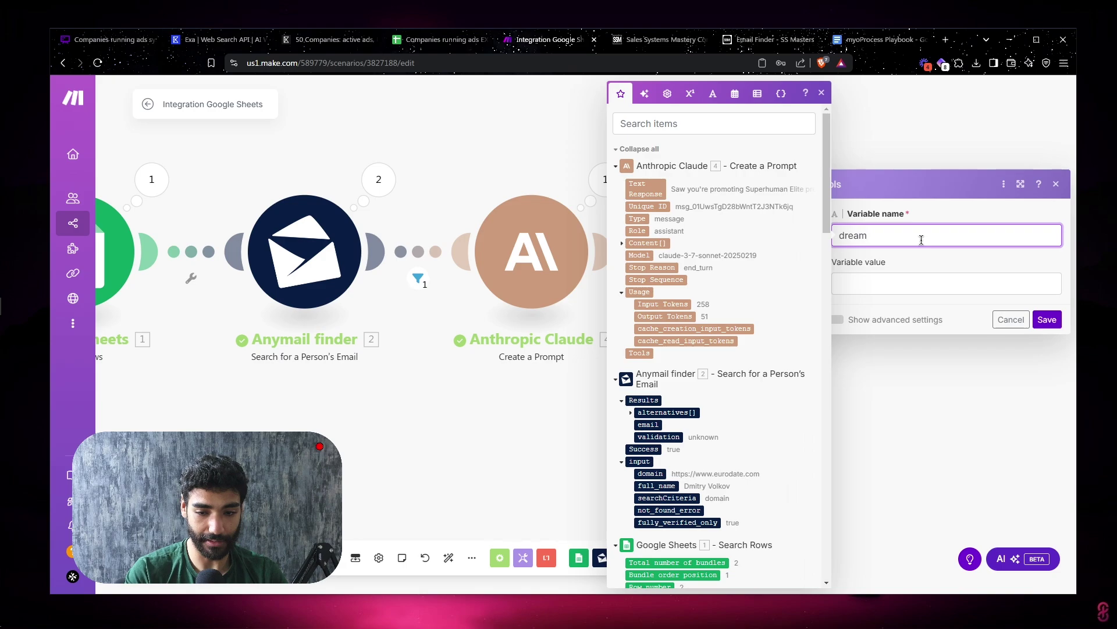
{"action": "key", "text": "ctrl+Tab"}
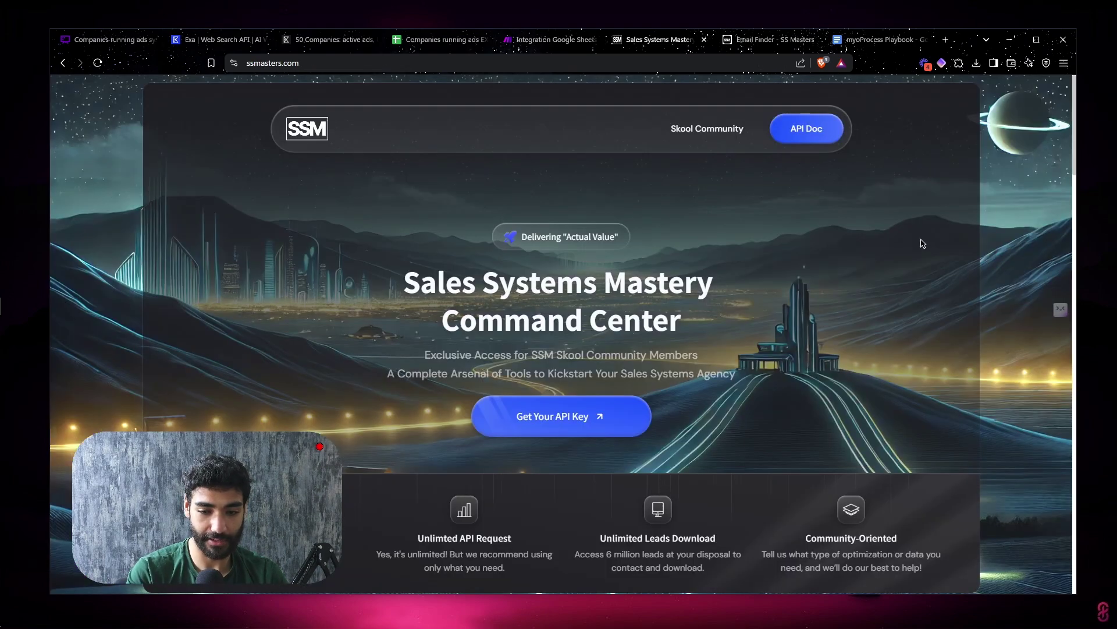
{"action": "left_click", "coordinate": [576, 42]}
Step: Paste the outreach template as the variable value and remove its firstName placeholder
{"action": "left_click", "coordinate": [867, 289]}
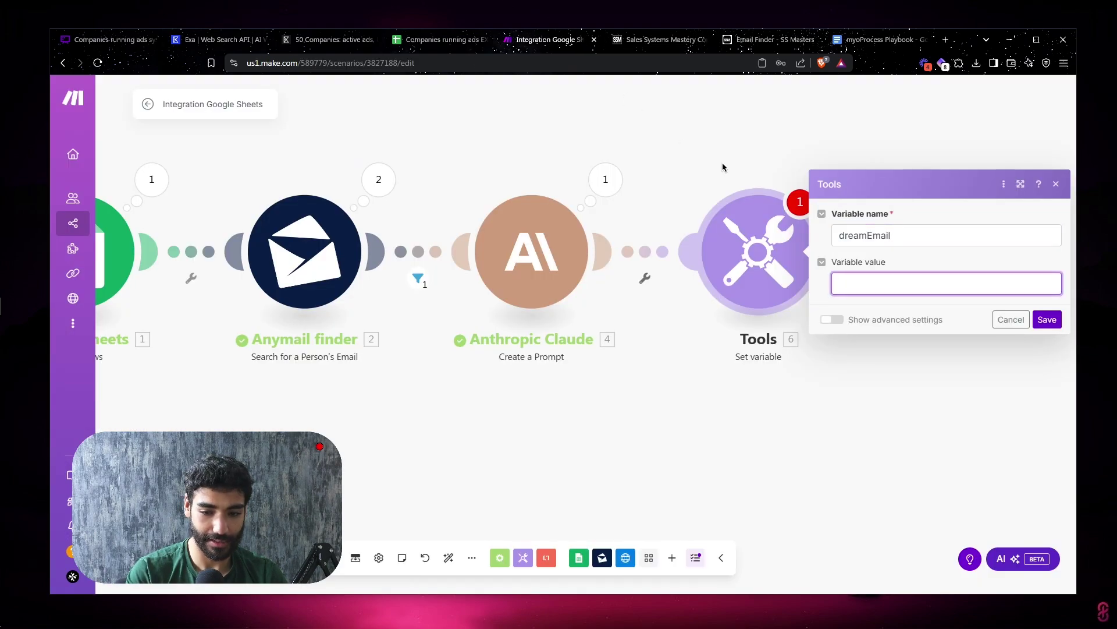
{"action": "type", "text": "Hey firstName — addmentionCopyWe build sales systems systems that help brands like yours land high-intent customers—without burning ad spend.Curious if this could work for you? Happy to share what's been effective for similar brands.Let me know if worth a quick chat."}
{"action": "left_click", "coordinate": [873, 336]}
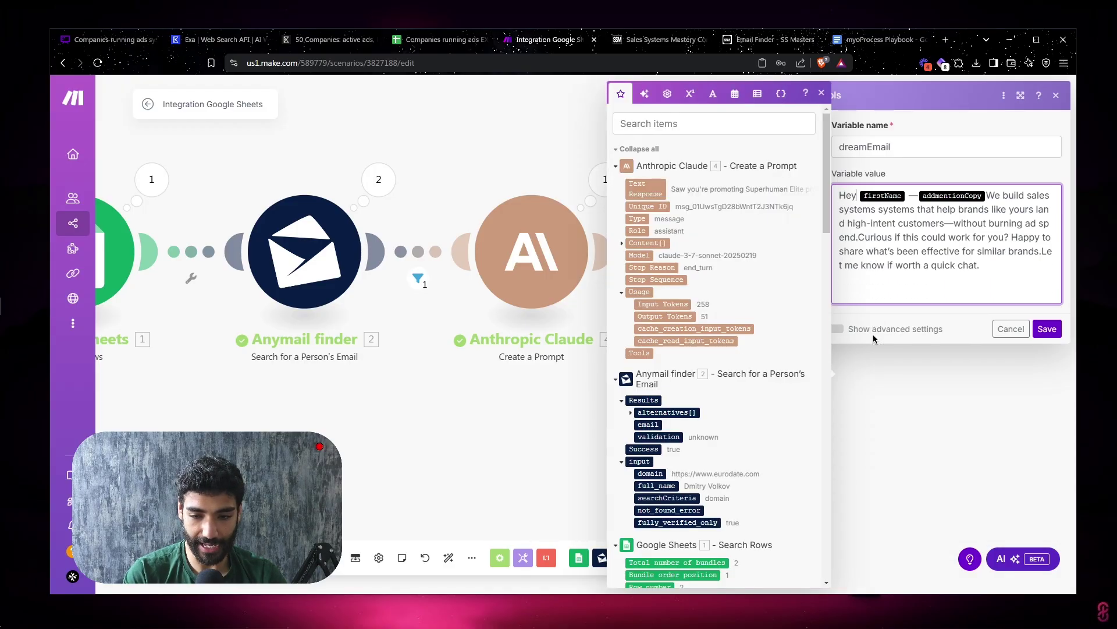
{"action": "key", "text": "BackSpace"}
{"action": "scroll", "coordinate": [698, 430], "scroll_direction": "down", "scroll_amount": 2}
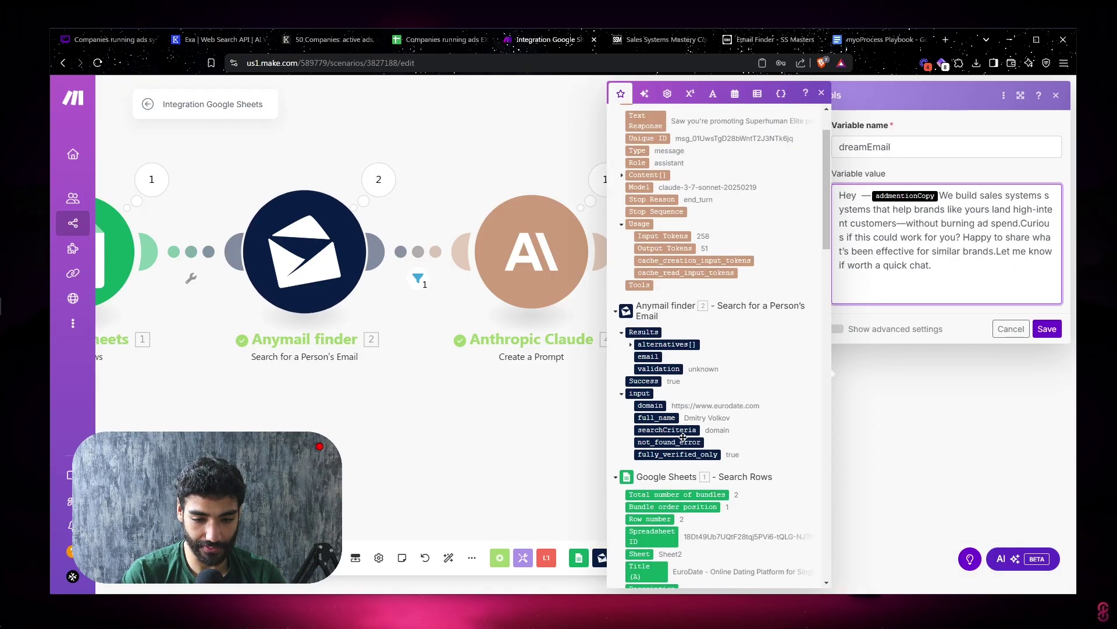
{"action": "scroll", "coordinate": [684, 440], "scroll_direction": "up", "scroll_amount": 3}
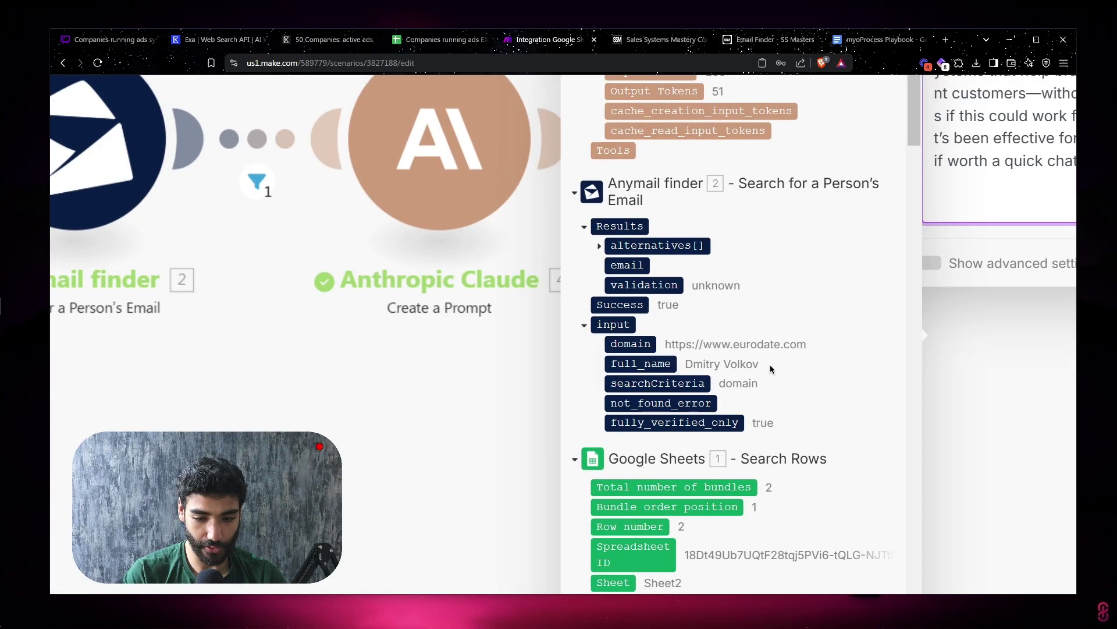
{"action": "scroll", "coordinate": [771, 369], "scroll_direction": "down", "scroll_amount": 2}
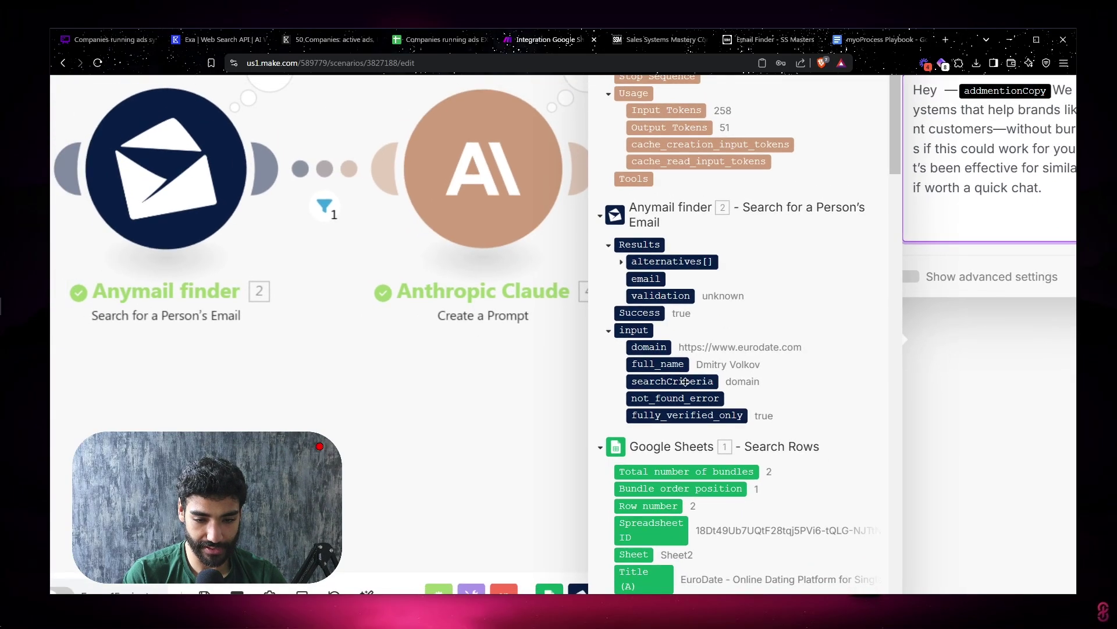
{"action": "scroll", "coordinate": [768, 373], "scroll_direction": "down", "scroll_amount": 1}
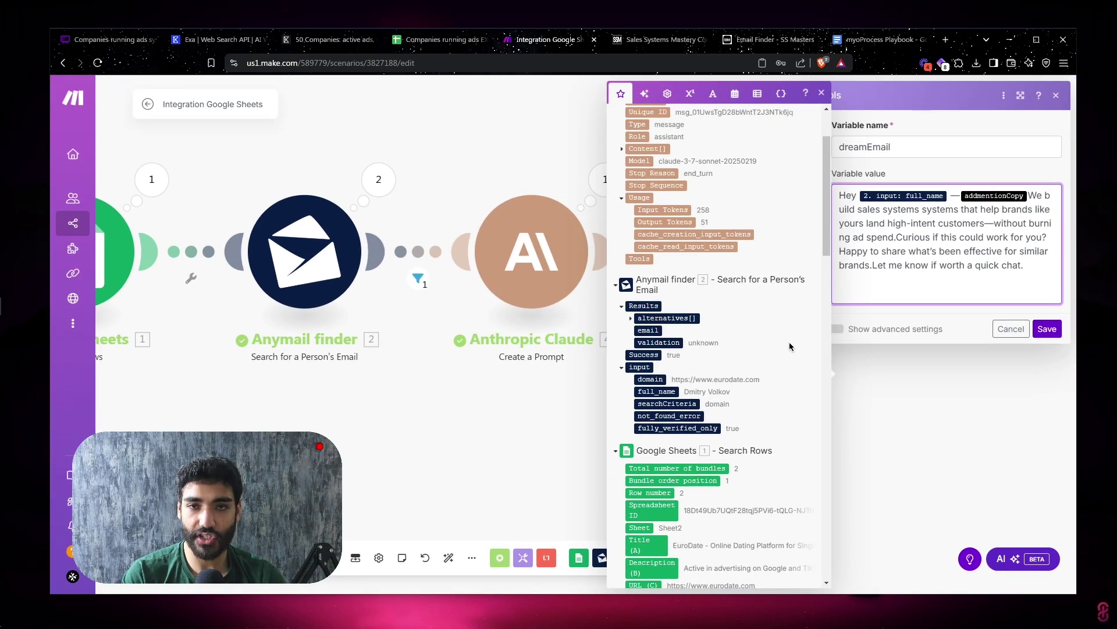
{"action": "scroll", "coordinate": [908, 232], "scroll_direction": "up", "scroll_amount": 2}
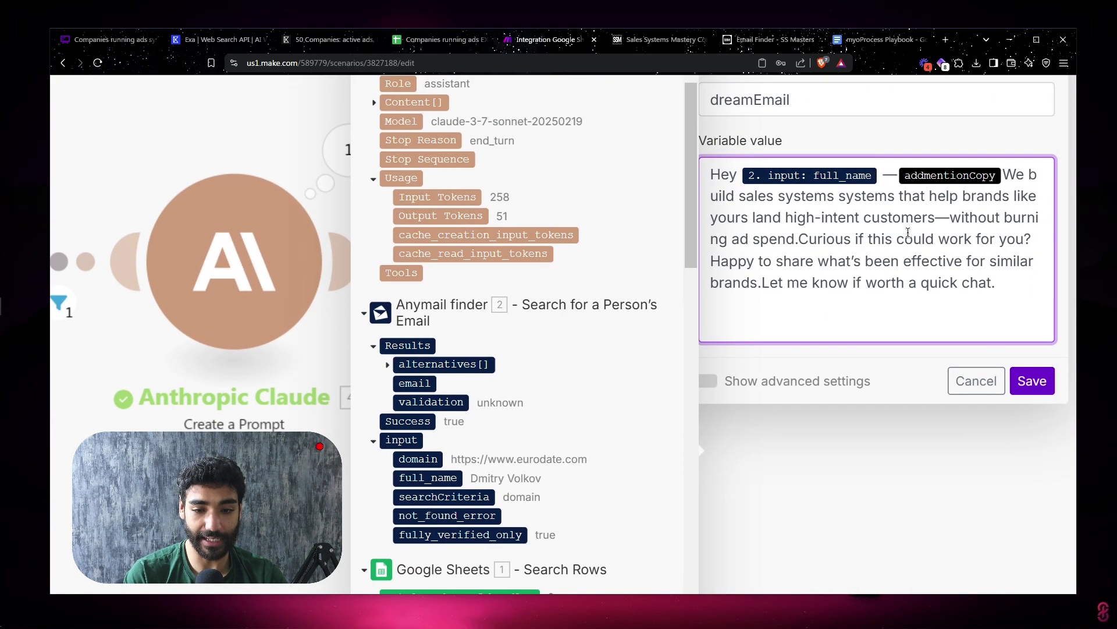
Step: Greet with the founder's first name using get(split(name; space); 1)
{"action": "type", "text": "split("}
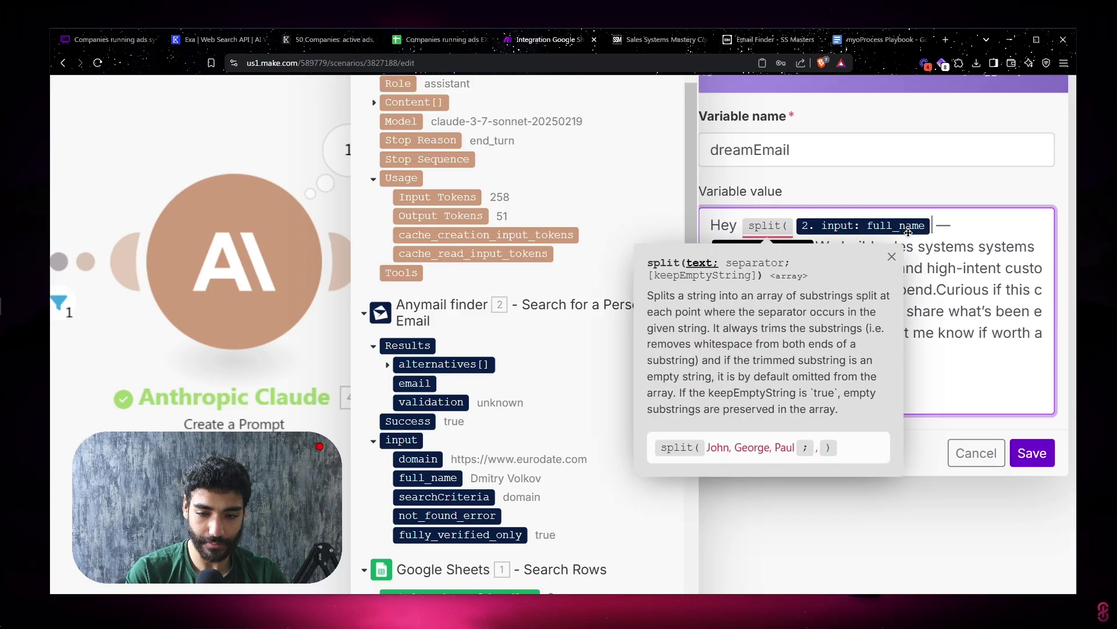
{"action": "type", "text": ";{{space "}
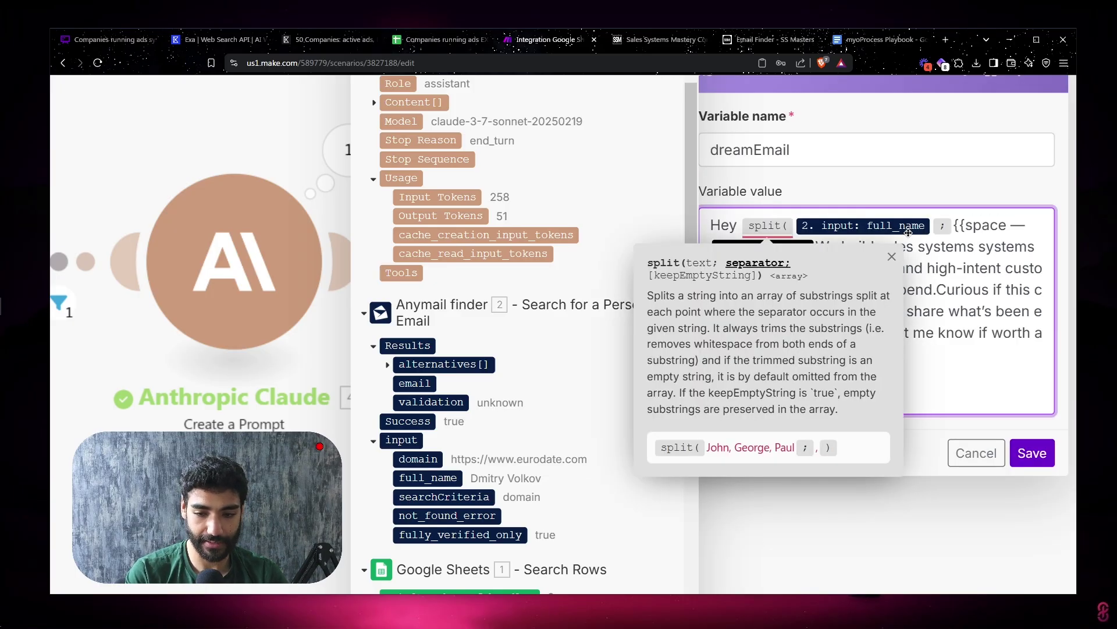
{"action": "type", "text": "}})"}
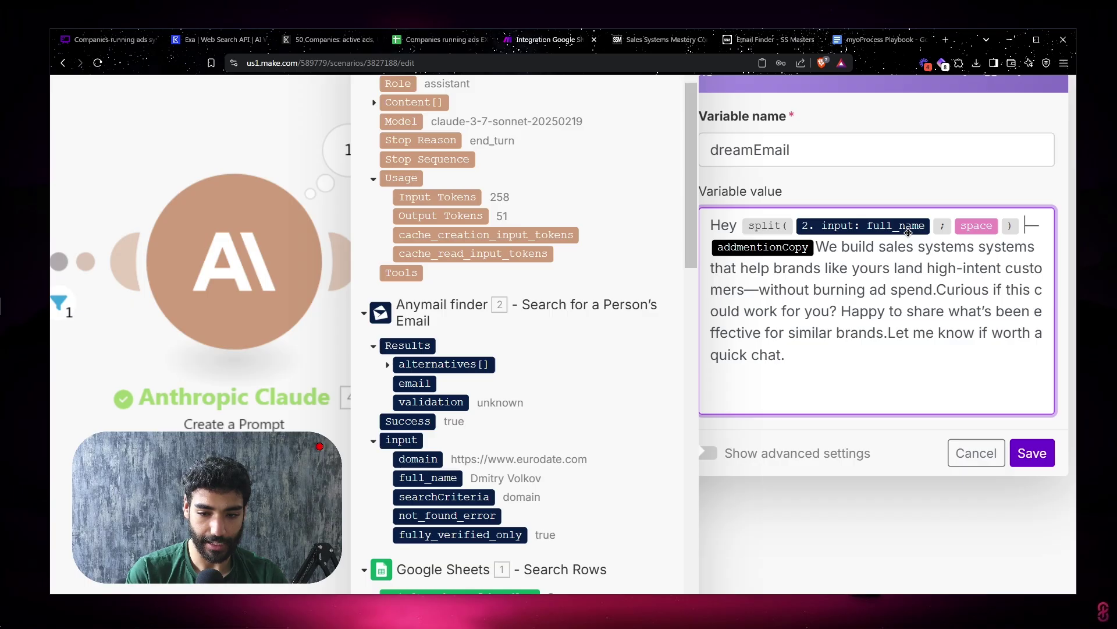
{"action": "key", "text": "Left"}
{"action": "key", "text": "Left"}
{"action": "key", "text": "Left"}
{"action": "key", "text": "Left"}
{"action": "key", "text": "Left"}
{"action": "type", "text": "get("}
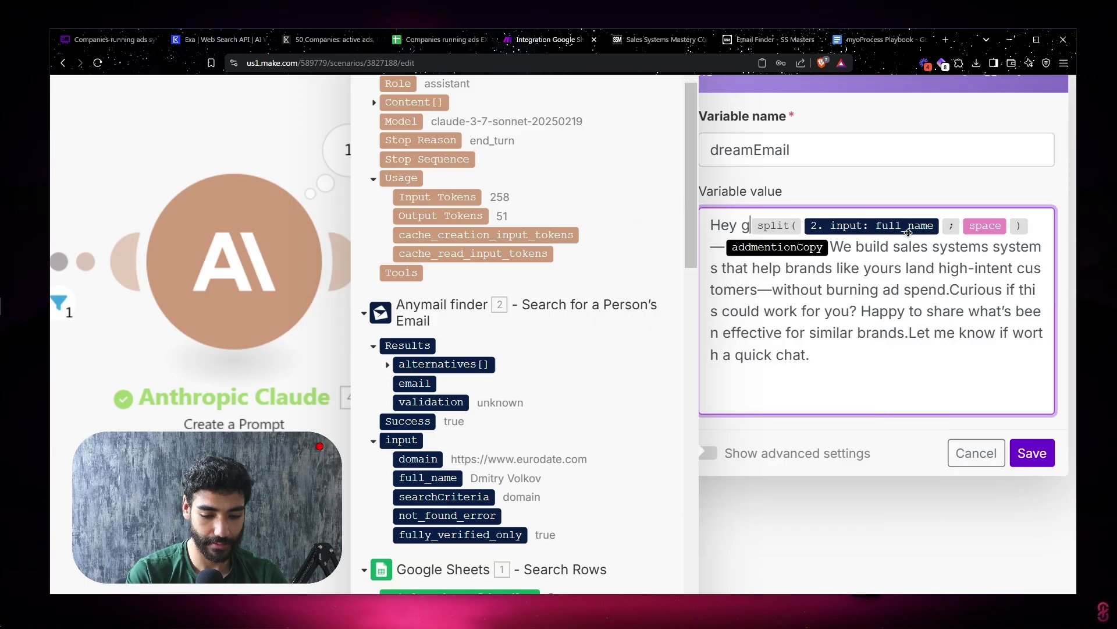
{"action": "key", "text": "Left"}
{"action": "key", "text": "Left"}
{"action": "key", "text": "Left"}
{"action": "key", "text": "Left"}
{"action": "key", "text": "Left"}
{"action": "key", "text": "Left"}
{"action": "key", "text": "Left"}
{"action": "key", "text": "Left"}
{"action": "key", "text": "Left"}
{"action": "key", "text": "Left"}
{"action": "key", "text": "Left"}
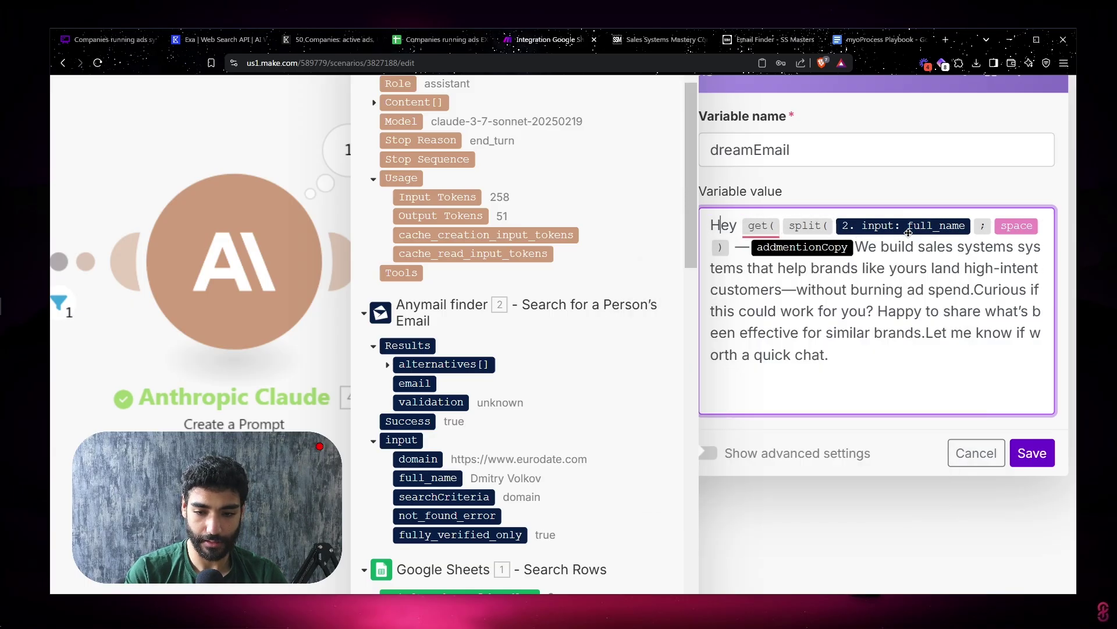
{"action": "key", "text": "Right"}
{"action": "key", "text": "Right"}
{"action": "key", "text": "Right"}
{"action": "key", "text": "Right"}
{"action": "type", "text": ";1)"}
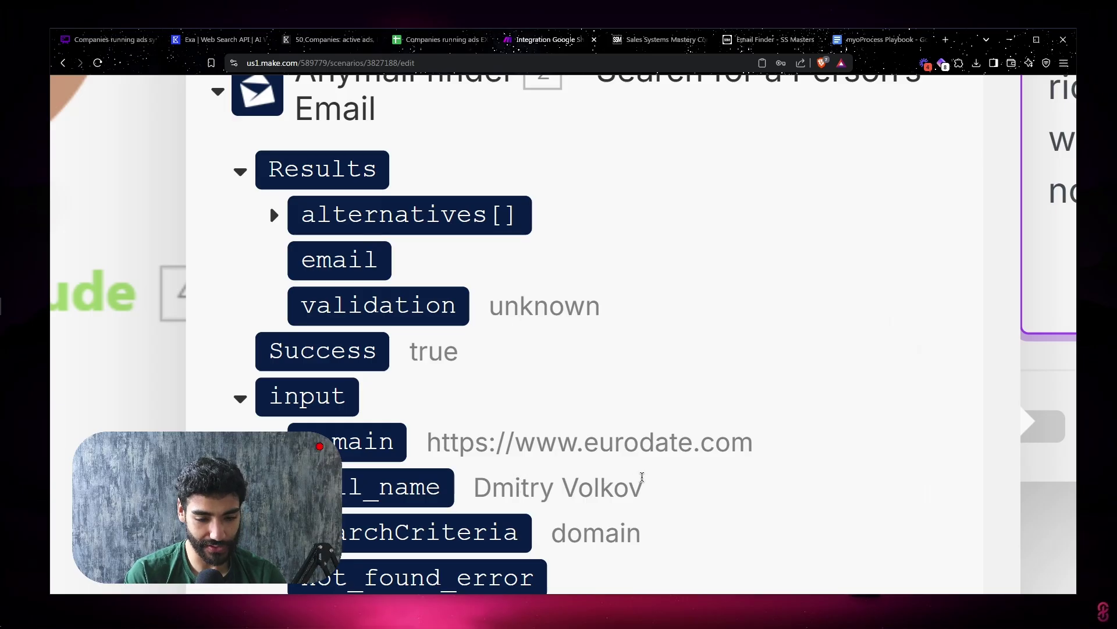
Step: Replace the addmentionCopy mapping with Claude's 4. Text Response after the greeting
{"action": "key", "text": "ctrl+0"}
{"action": "key", "text": "ctrl+minus"}
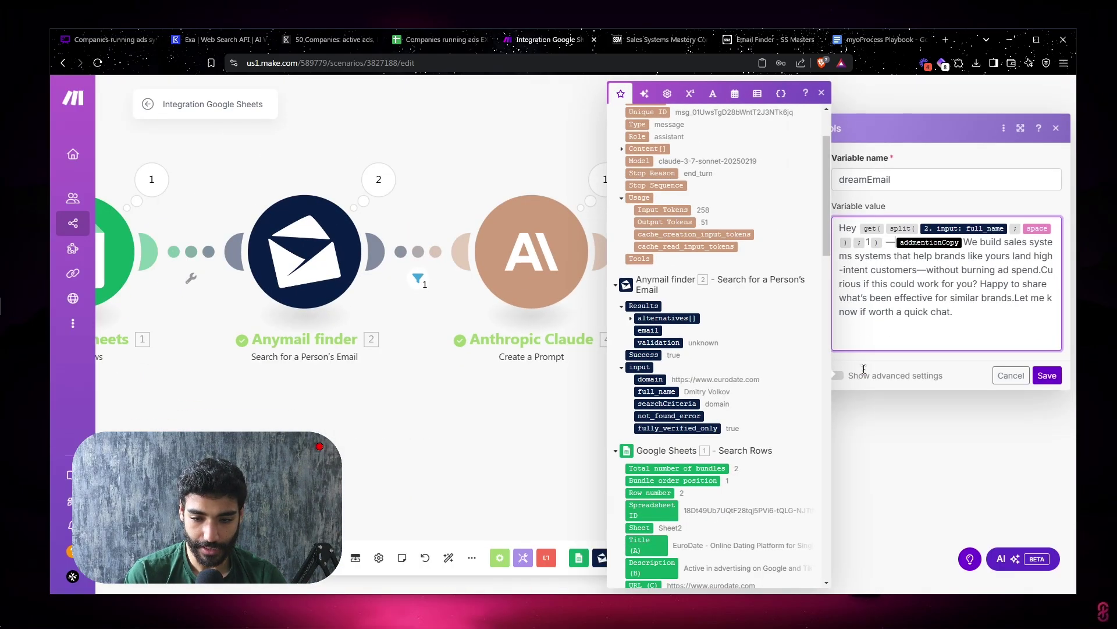
{"action": "key", "text": "BackSpace"}
{"action": "key", "text": "Return"}
{"action": "key", "text": "Return"}
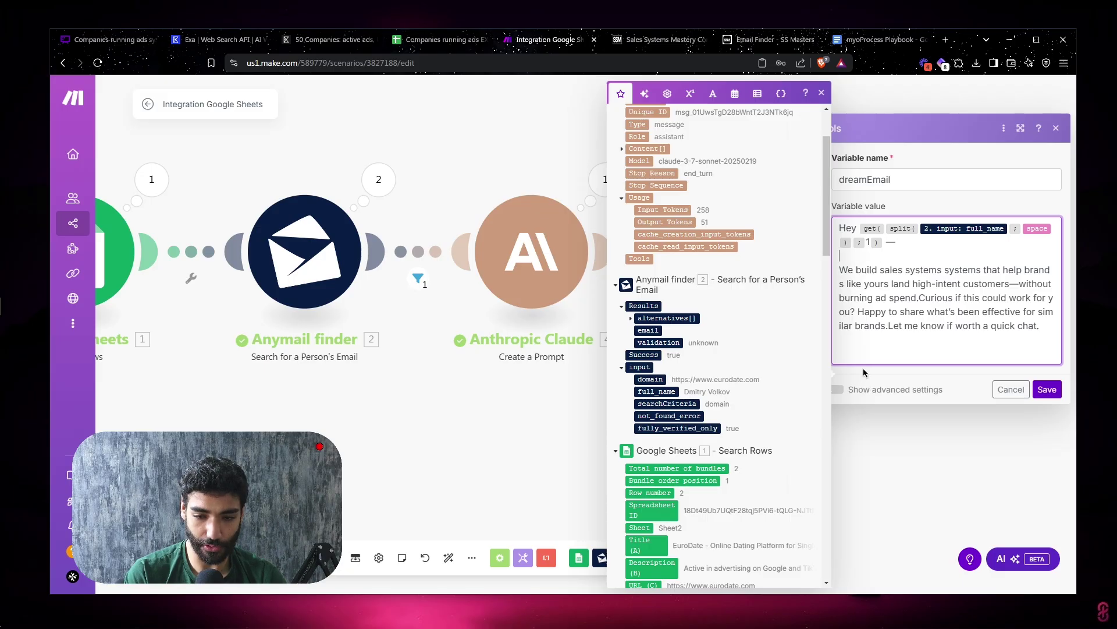
{"action": "scroll", "coordinate": [775, 224], "scroll_direction": "up", "scroll_amount": 1}
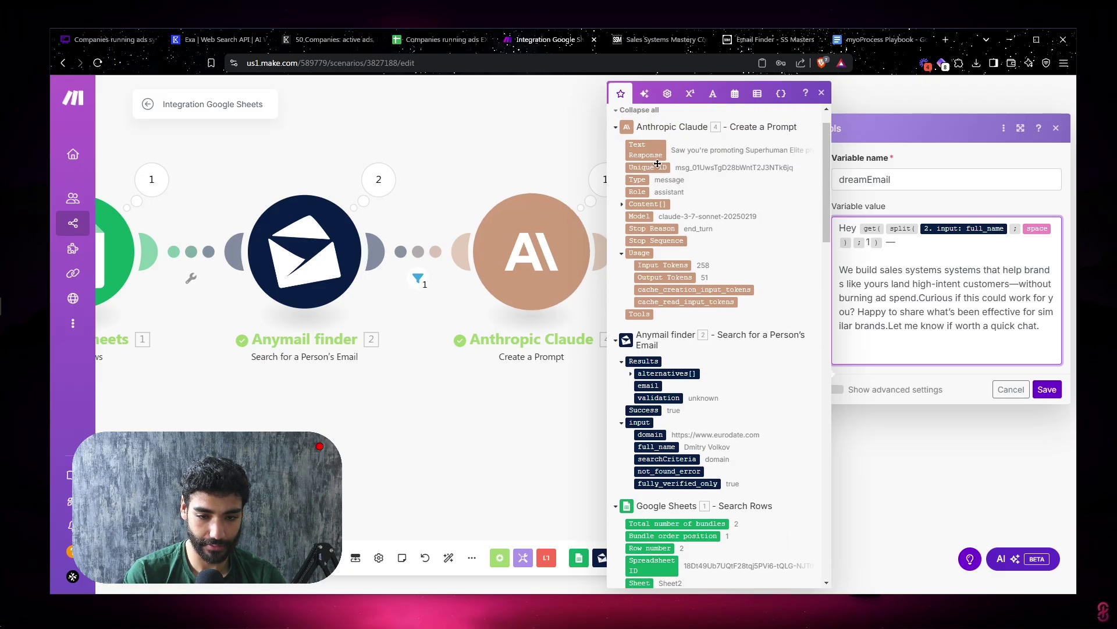
{"action": "left_click_drag", "start_coordinate": [646, 151], "coordinate": [907, 262]}
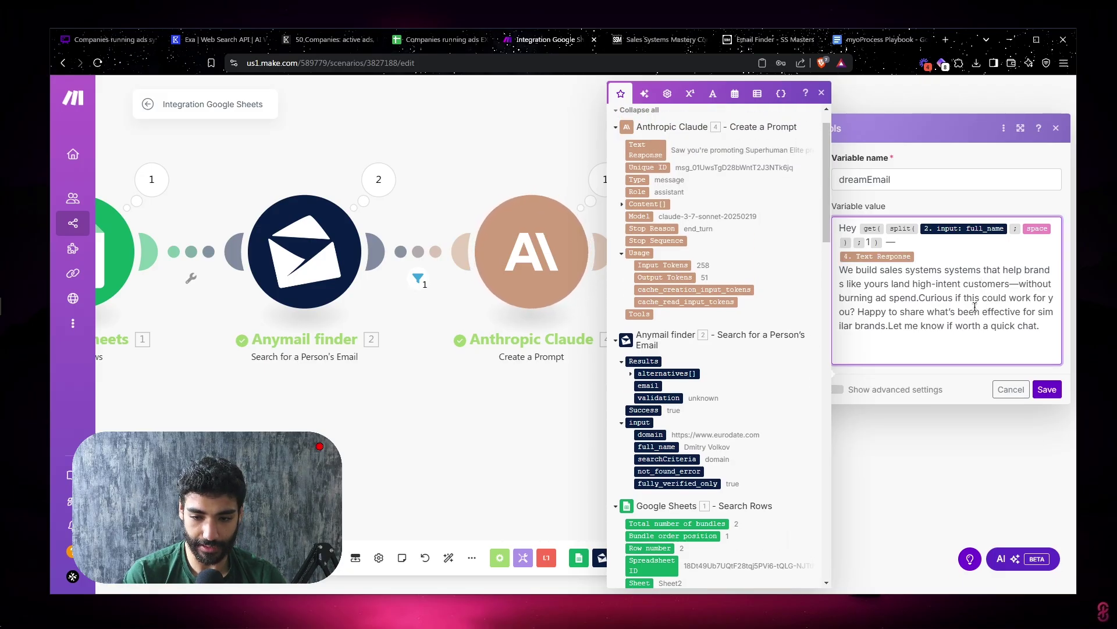
Step: Put the pitch sentences on separate lines, removing extra blank lines, and save dreamEmail
{"action": "left_click", "coordinate": [923, 291]}
{"action": "key", "text": "Return"}
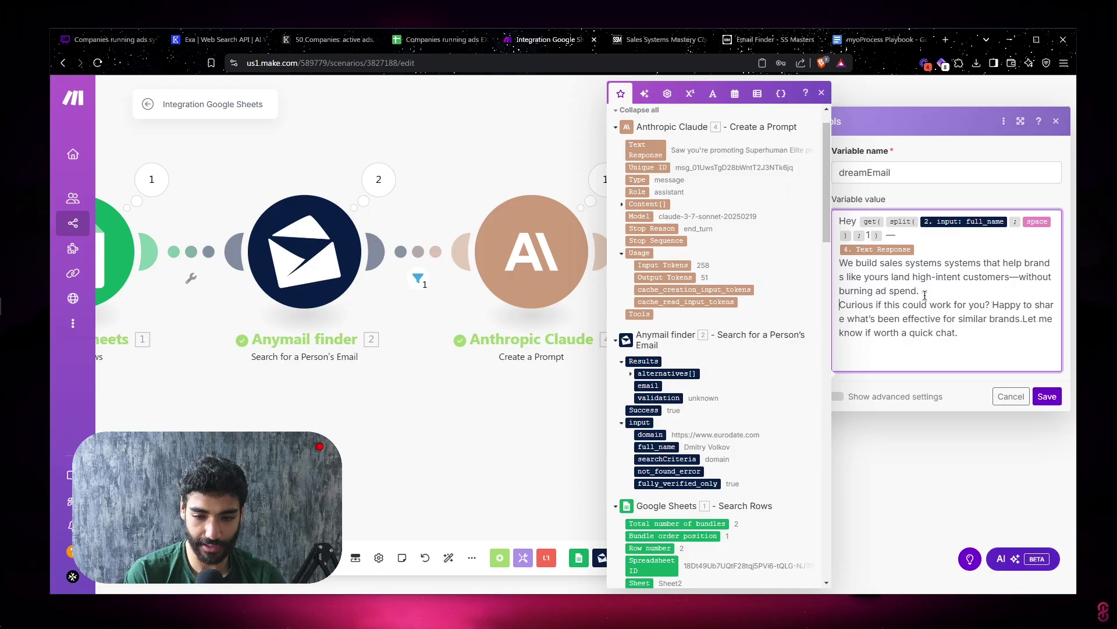
{"action": "left_click", "coordinate": [862, 361]}
{"action": "key", "text": "BackSpace"}
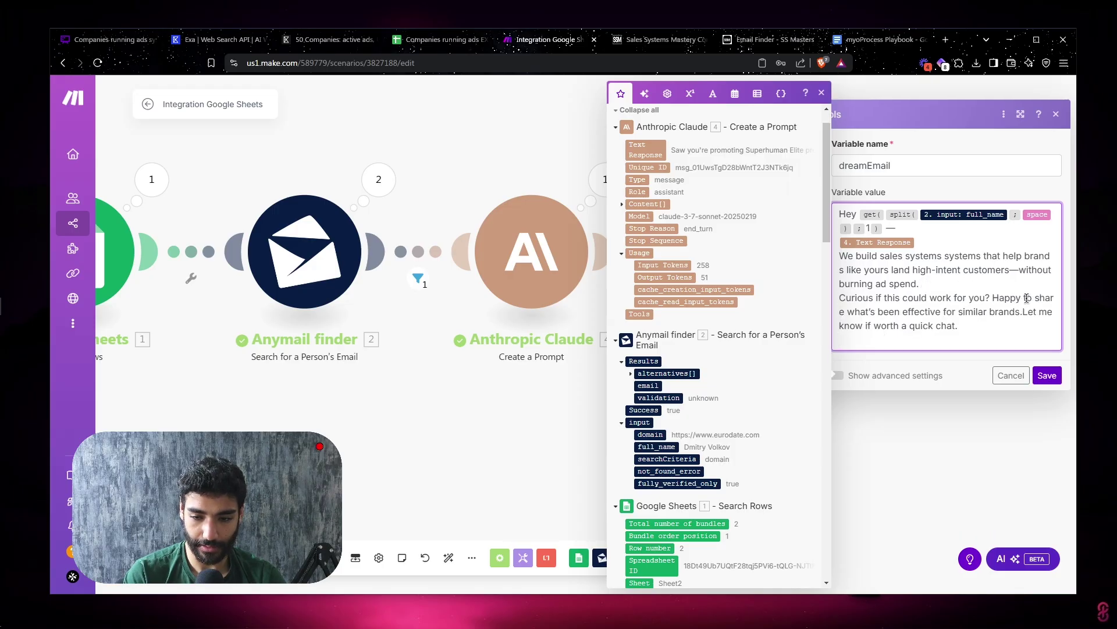
{"action": "left_click", "coordinate": [1026, 311]}
{"action": "key", "text": "Return"}
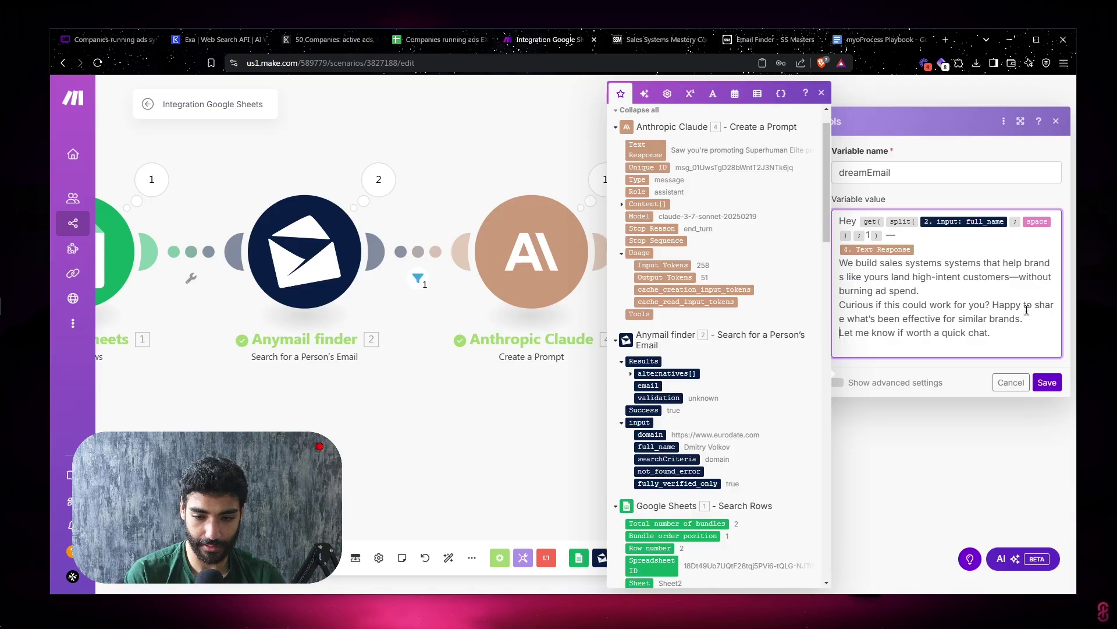
{"action": "key", "text": "BackSpace"}
{"action": "left_click", "coordinate": [1030, 315]}
{"action": "key", "text": "Return"}
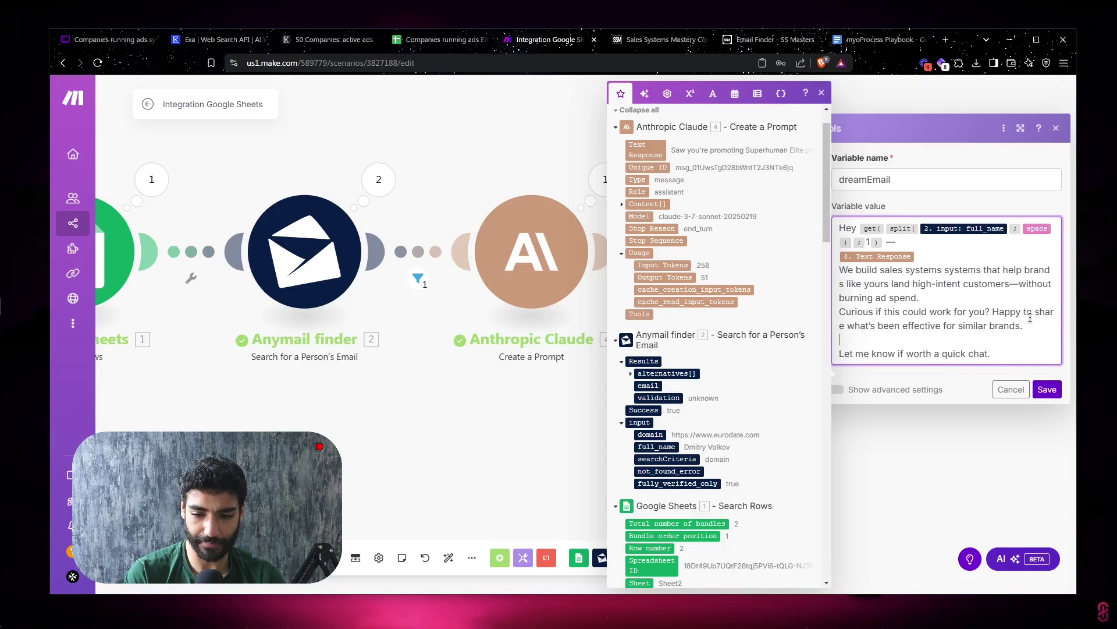
{"action": "left_click", "coordinate": [1047, 390]}
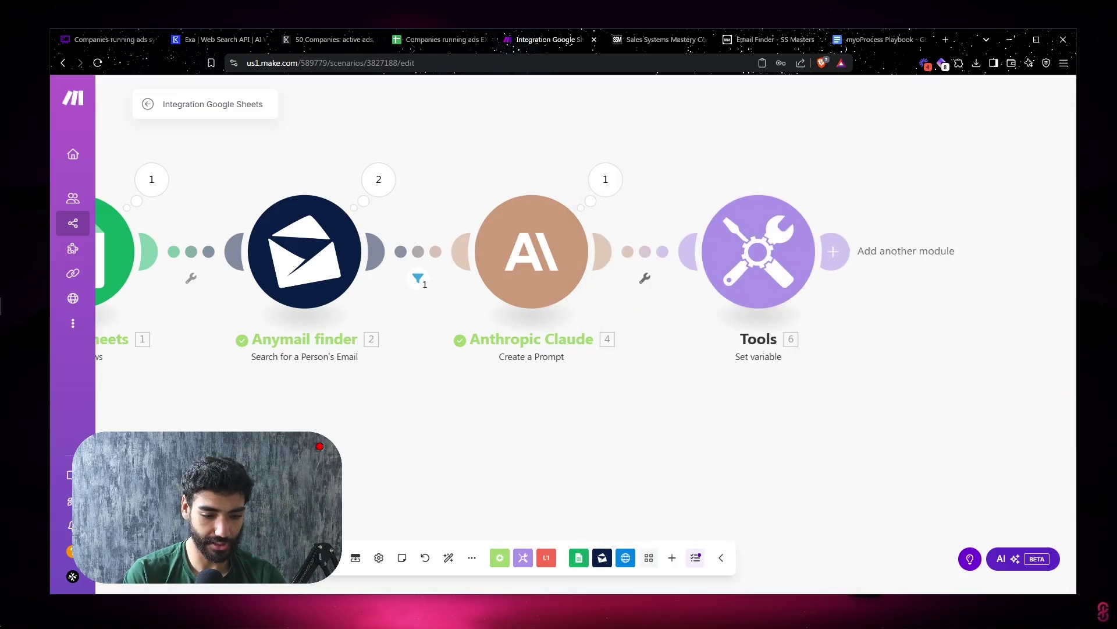
Step: Run the scenario once and check the Tools module's combined dreamEmail output
{"action": "left_click", "coordinate": [172, 558]}
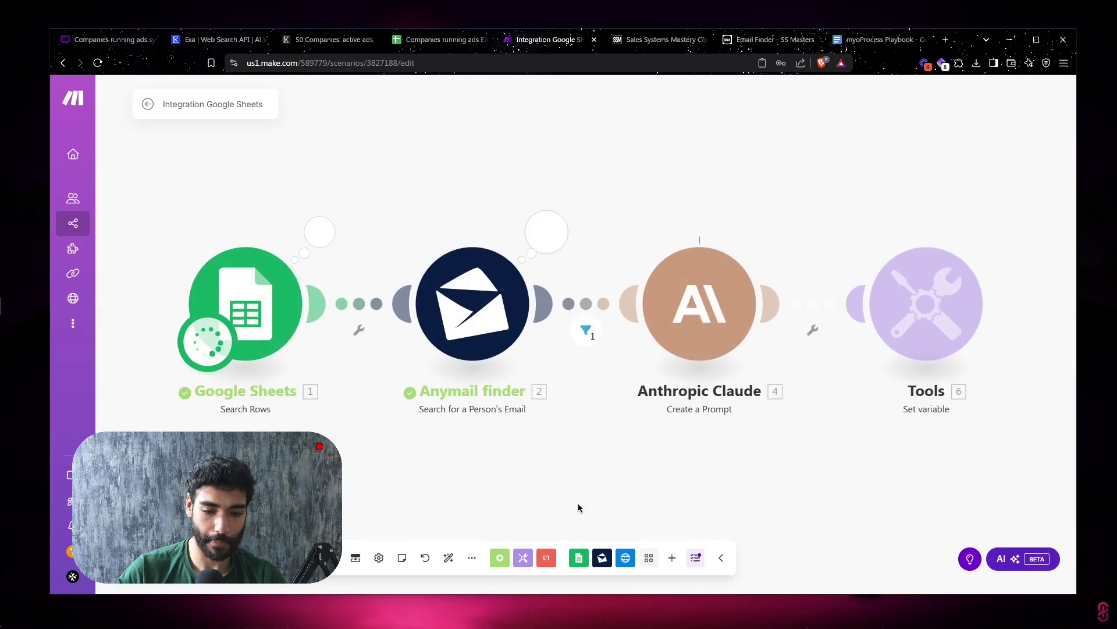
{"action": "left_click_drag", "start_coordinate": [799, 445], "coordinate": [412, 343]}
{"action": "left_click", "coordinate": [610, 124]}
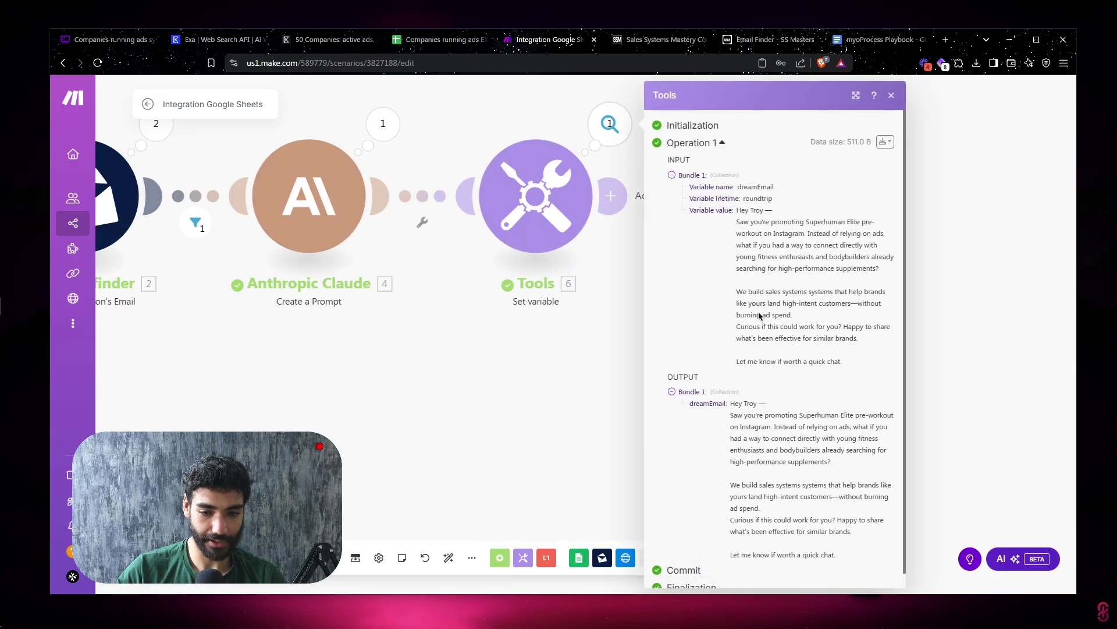
{"action": "scroll", "coordinate": [811, 397], "scroll_direction": "up", "scroll_amount": 5}
{"action": "scroll", "coordinate": [812, 396], "scroll_direction": "down", "scroll_amount": 3}
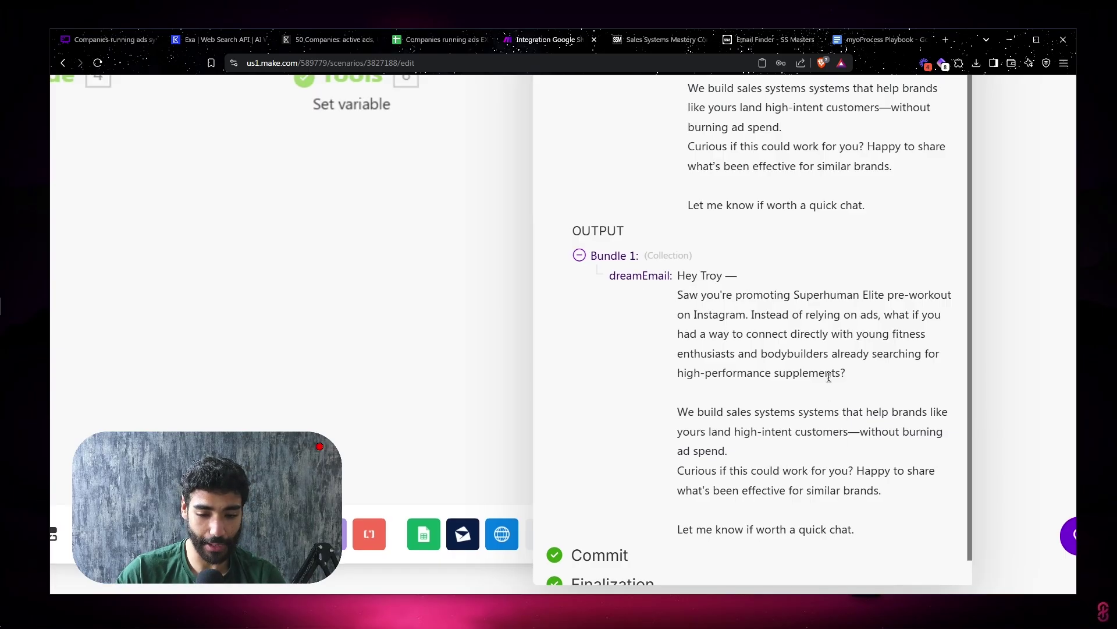
{"action": "scroll", "coordinate": [823, 376], "scroll_direction": "down", "scroll_amount": 5}
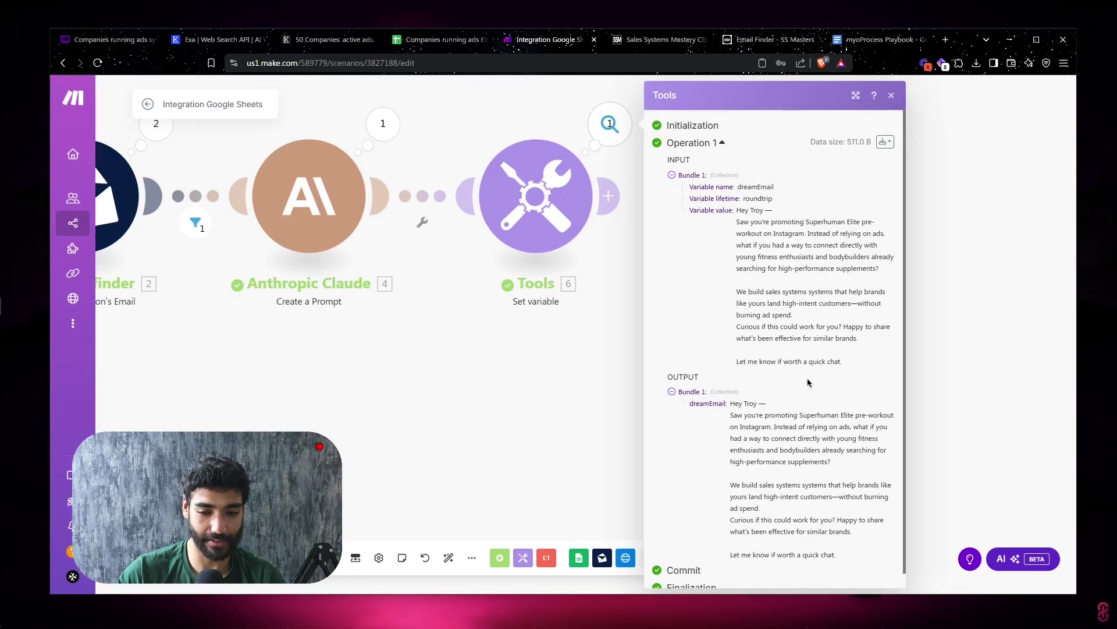
{"action": "left_click", "coordinate": [641, 320]}
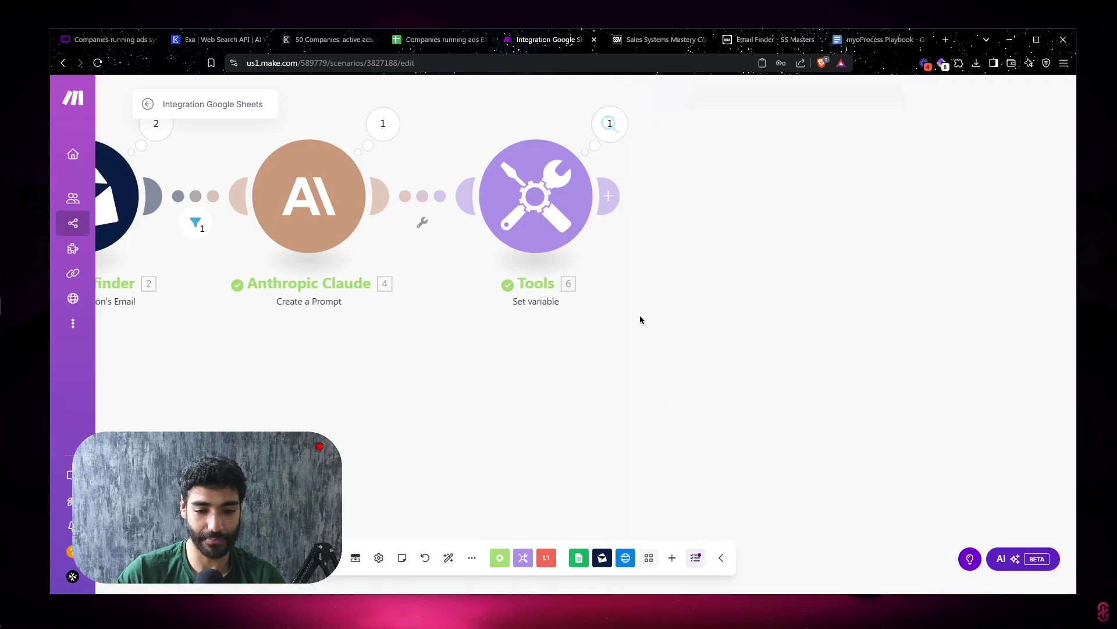
{"action": "left_click", "coordinate": [109, 40]}
Step: Add an Instantly 'Add a Lead to a Campaign' module after Tools, then open a new tab
{"action": "scroll", "coordinate": [408, 262], "scroll_direction": "left", "scroll_amount": 10}
{"action": "scroll", "coordinate": [564, 364], "scroll_direction": "left", "scroll_amount": 5}
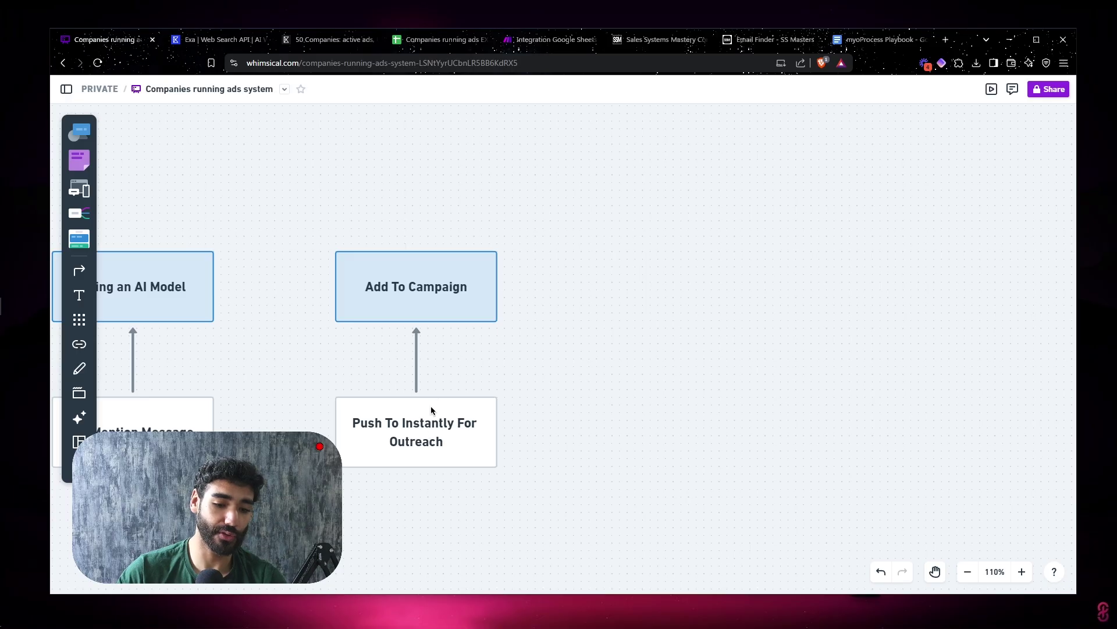
{"action": "left_click", "coordinate": [553, 39]}
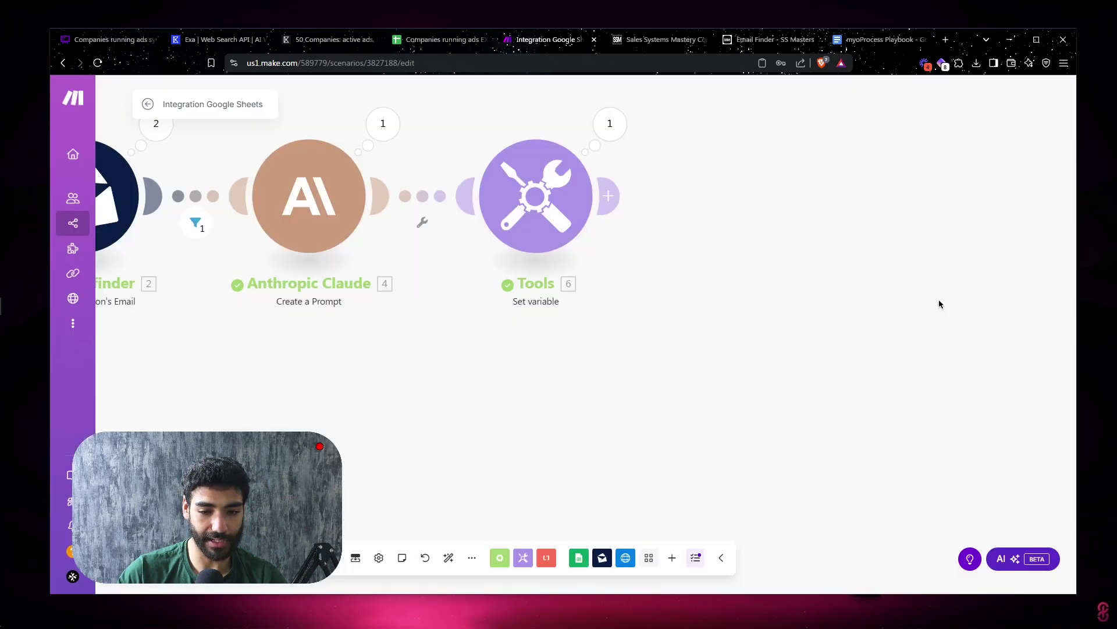
{"action": "left_click", "coordinate": [698, 195]}
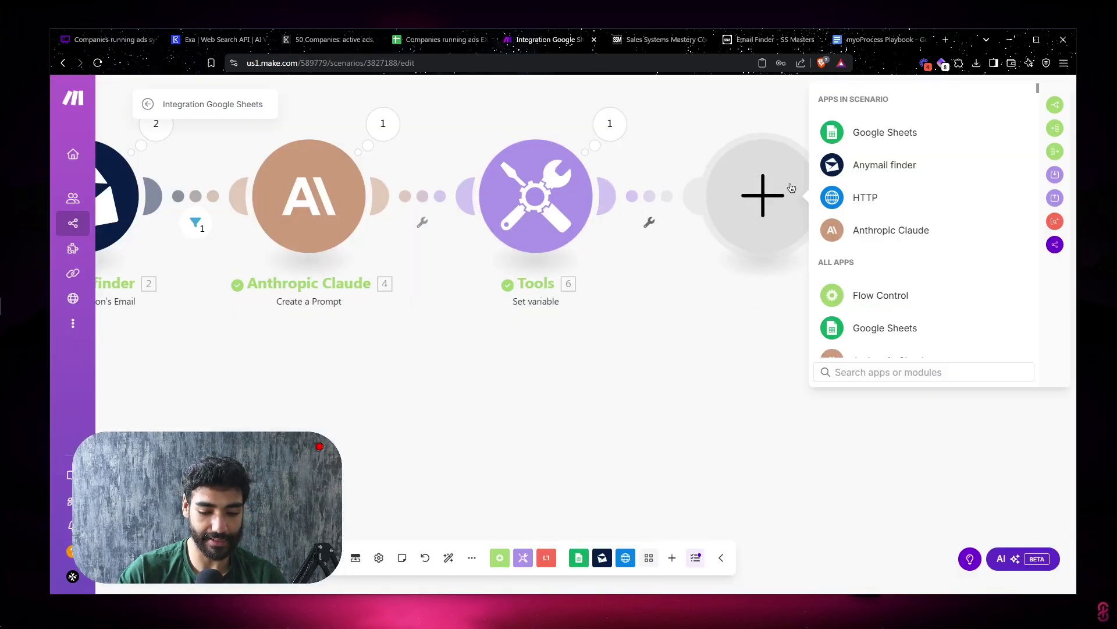
{"action": "type", "text": "insta"}
{"action": "key", "text": "Return"}
{"action": "type", "text": "a"}
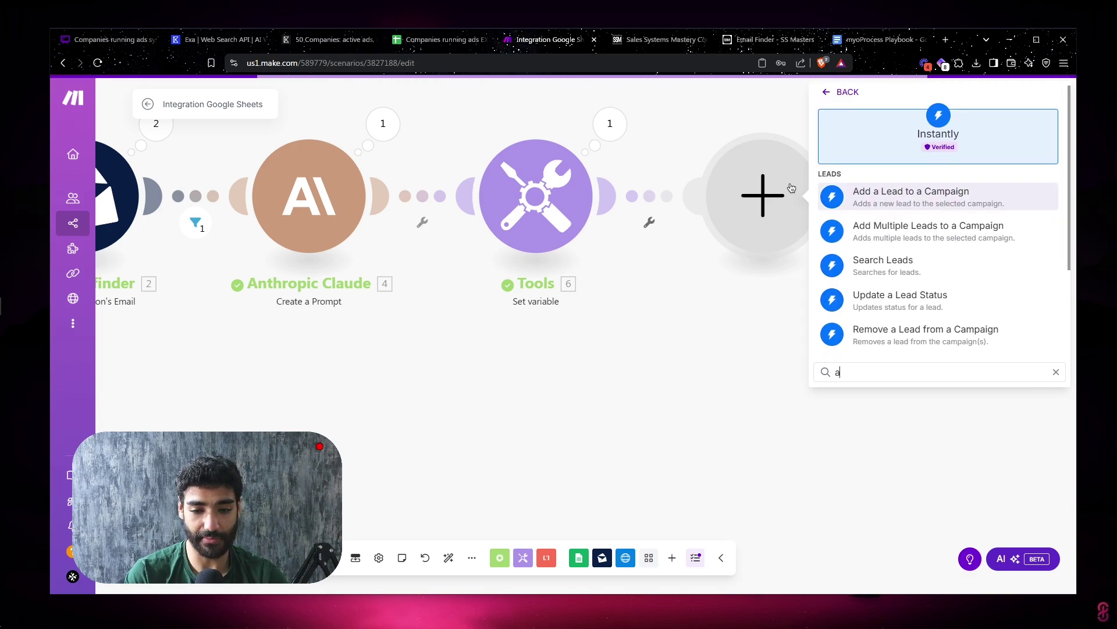
{"action": "type", "text": "d"}
{"action": "key", "text": "Return"}
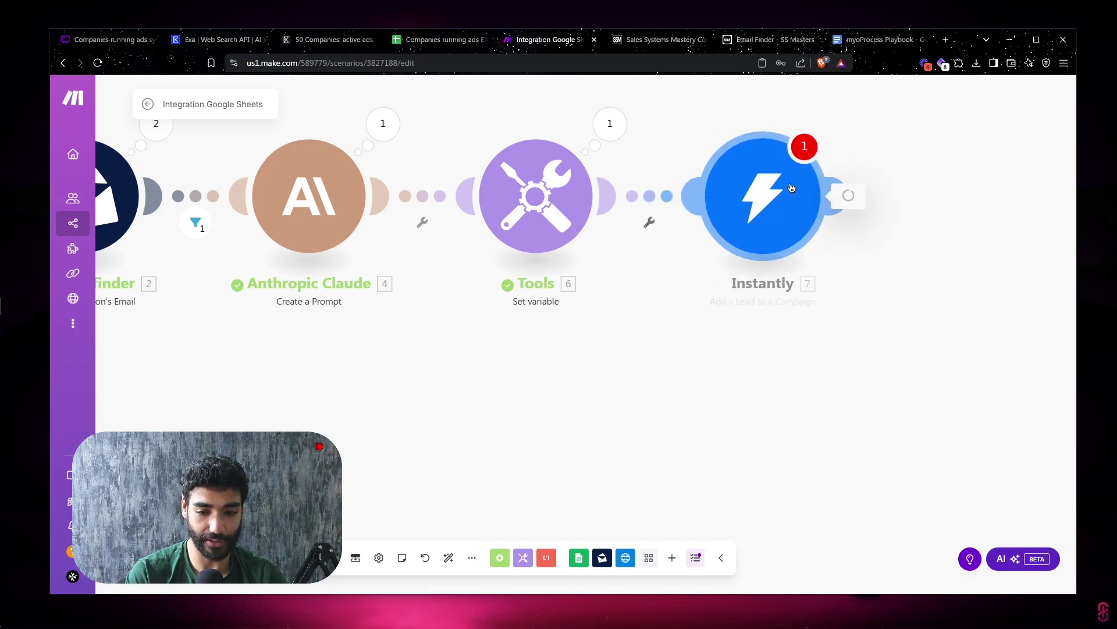
{"action": "key", "text": "ctrl+t"}
Step: Load instantly.ai, pass the human verification check and go to the login
{"action": "type", "text": "instantly.ai"}
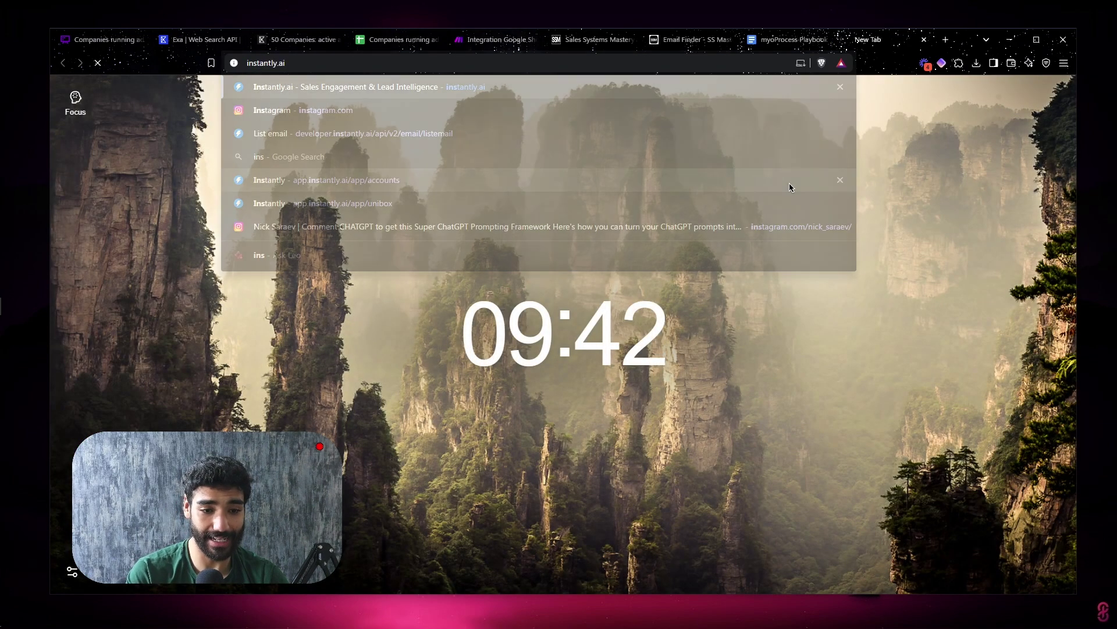
{"action": "key", "text": "Return"}
{"action": "mouse_move", "coordinate": [15, 337]}
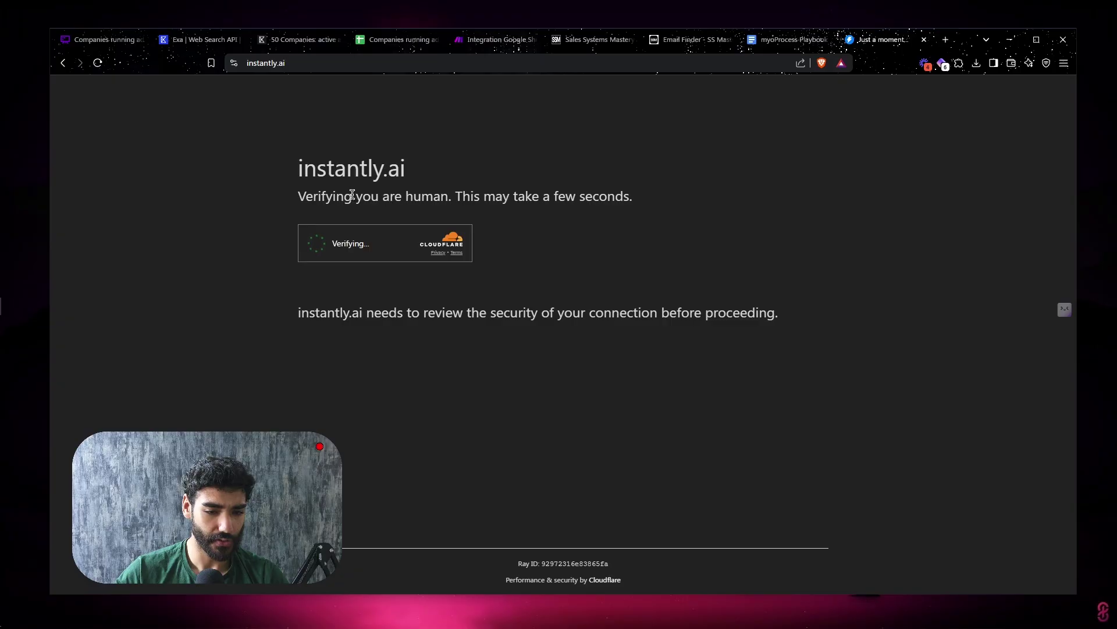
{"action": "left_click_drag", "start_coordinate": [327, 168], "coordinate": [407, 156]}
{"action": "left_click", "coordinate": [308, 247]}
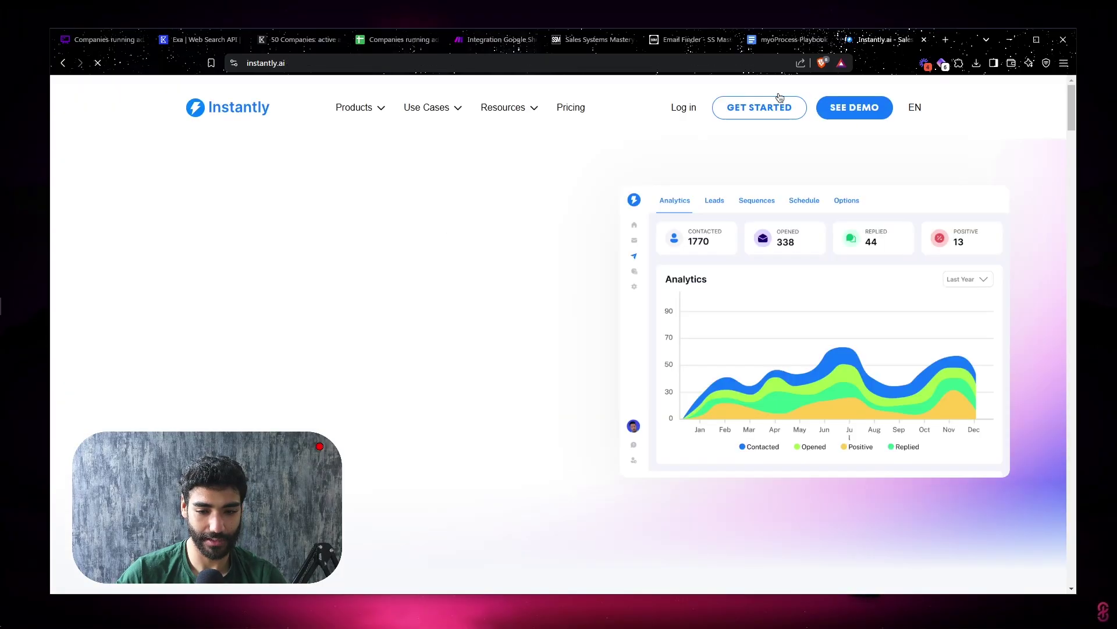
{"action": "left_click", "coordinate": [694, 110]}
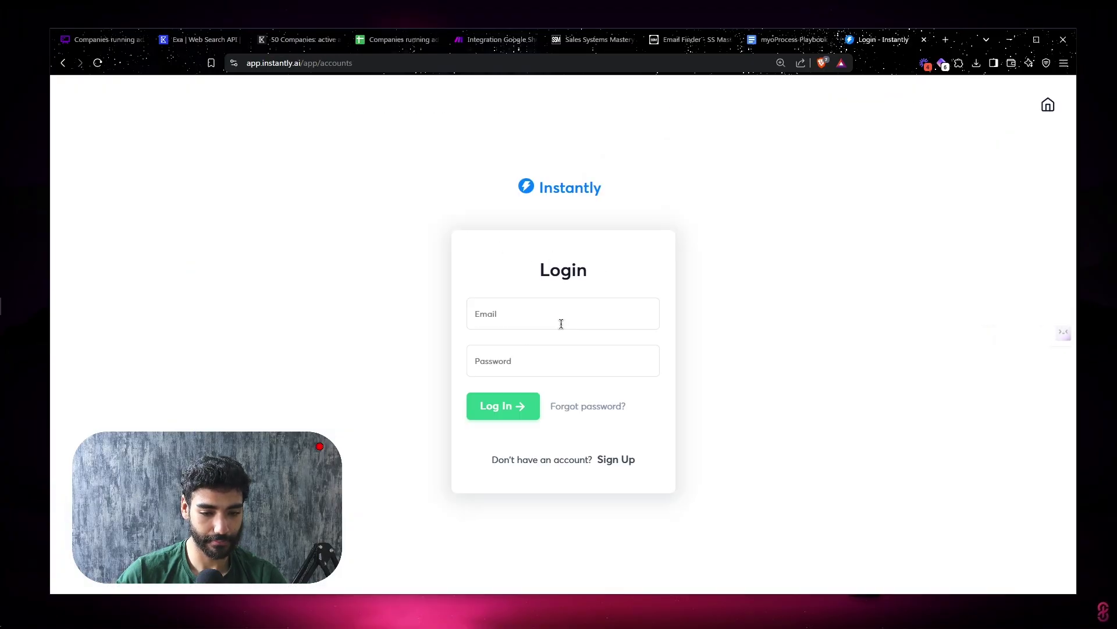
Step: Create a new Instantly campaign named Companies running ads
{"action": "left_click", "coordinate": [76, 227]}
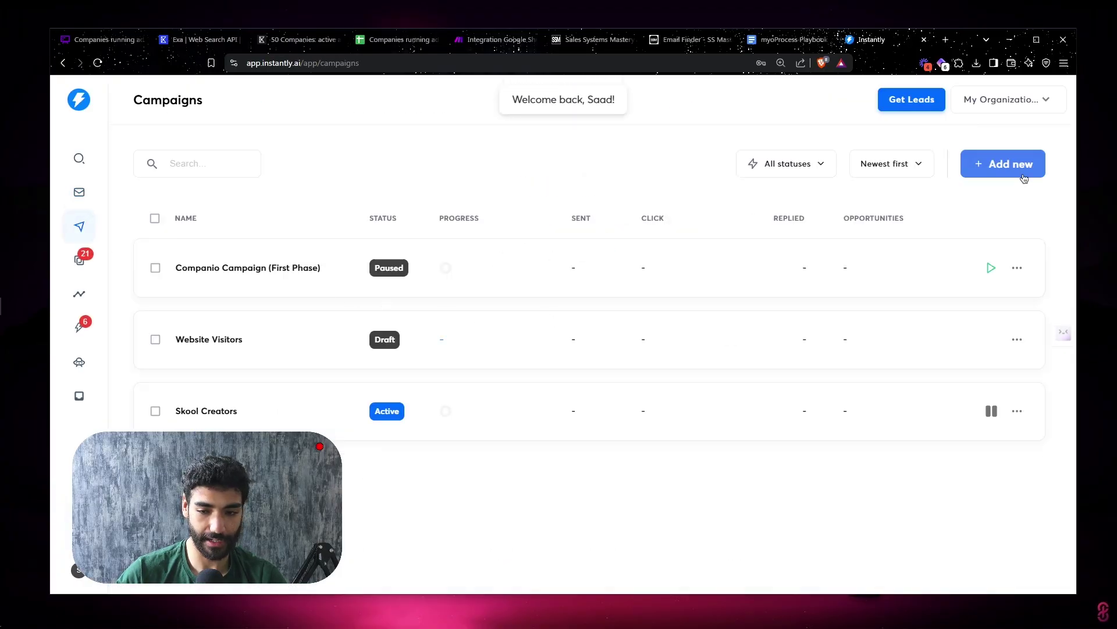
{"action": "left_click", "coordinate": [1019, 165]}
{"action": "triple_click", "coordinate": [497, 369]}
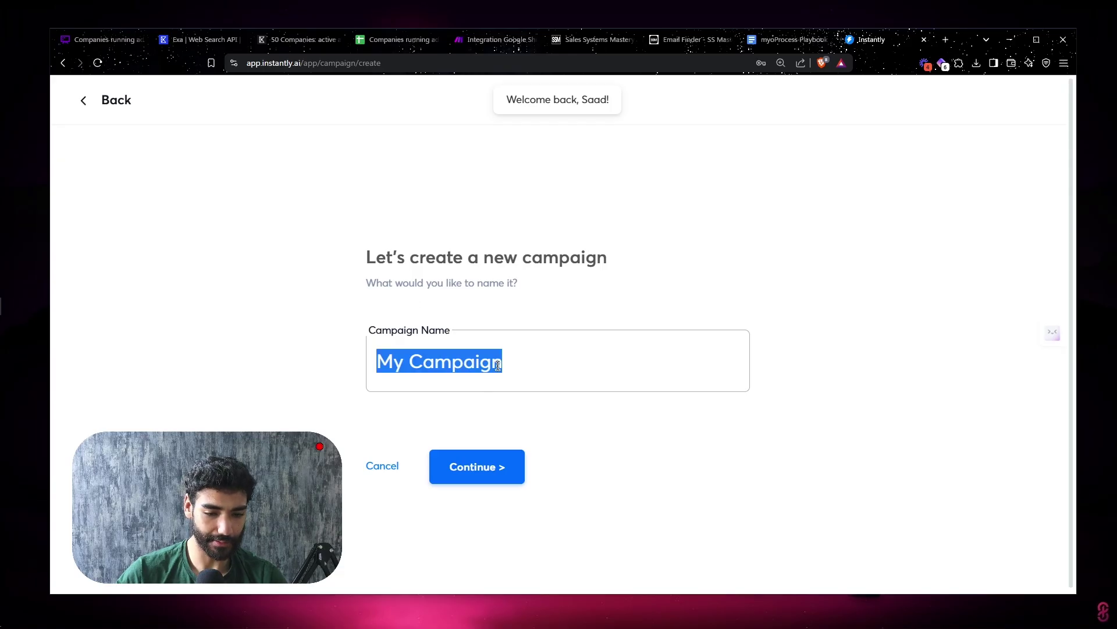
{"action": "type", "text": "Compan"}
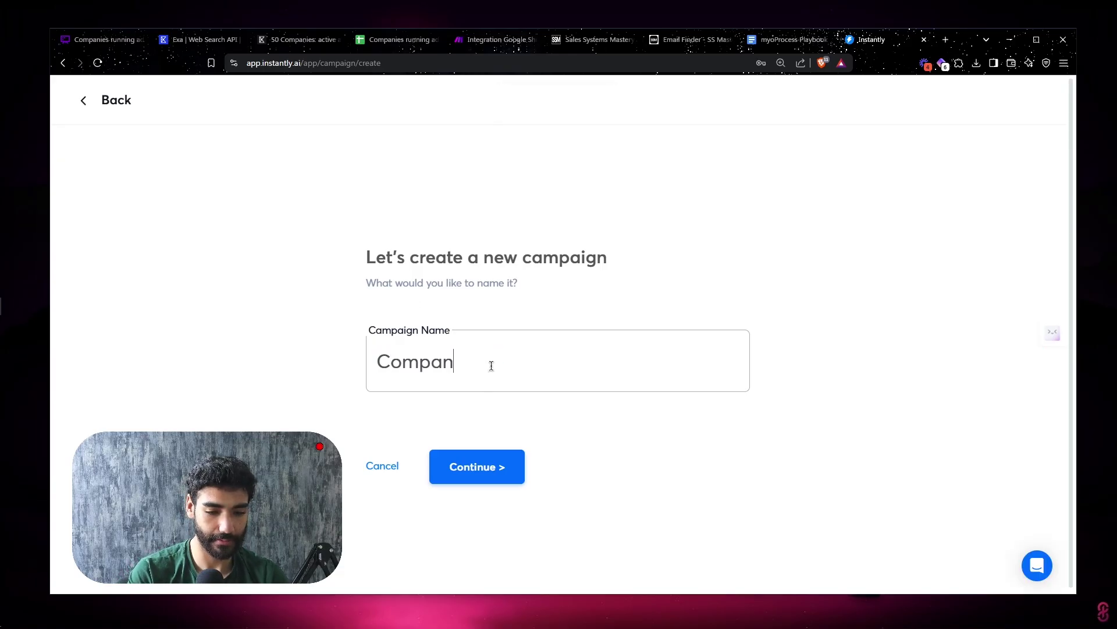
{"action": "type", "text": "ig u"}
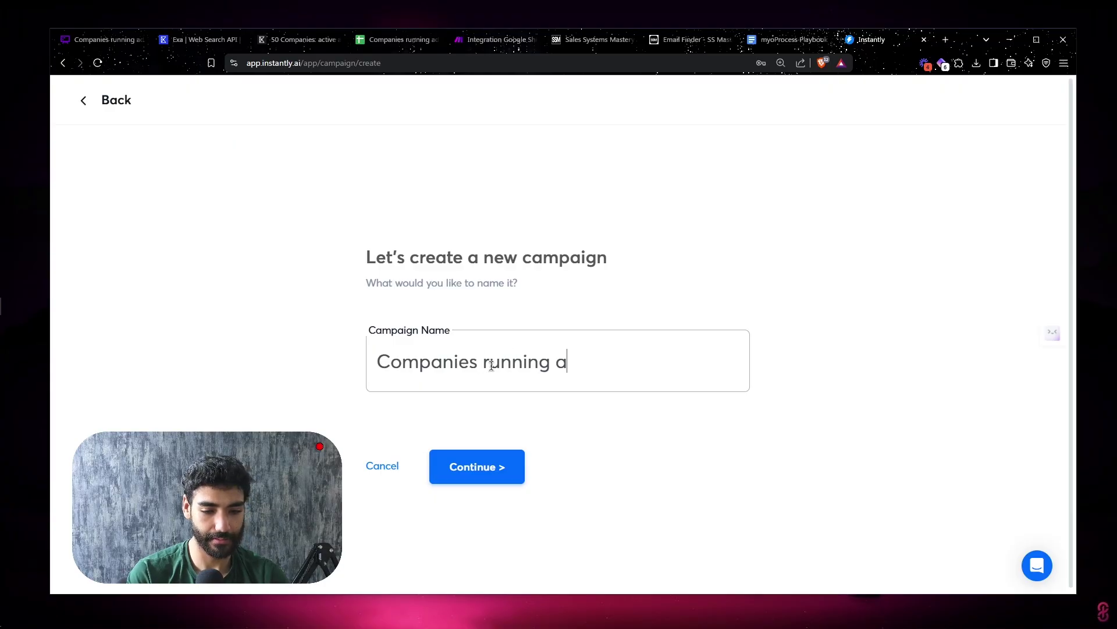
{"action": "key", "text": "Return"}
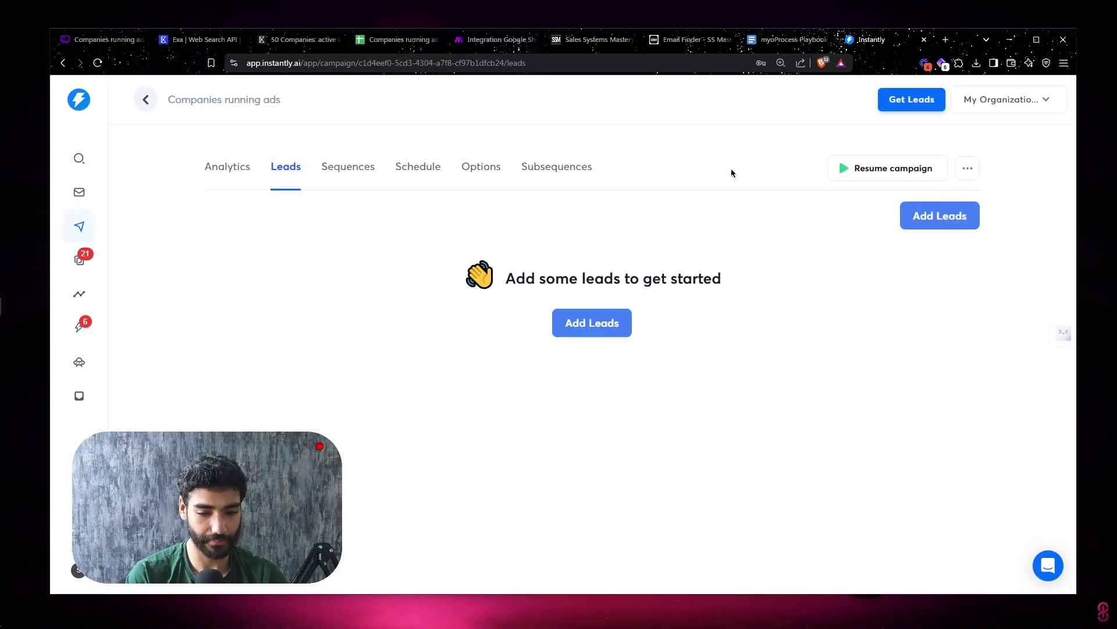
Step: Copy the Version 1 API key from Settings > Integrations and start a new Instantly connection in Make
{"action": "left_click", "coordinate": [79, 570]}
{"action": "left_click", "coordinate": [140, 513]}
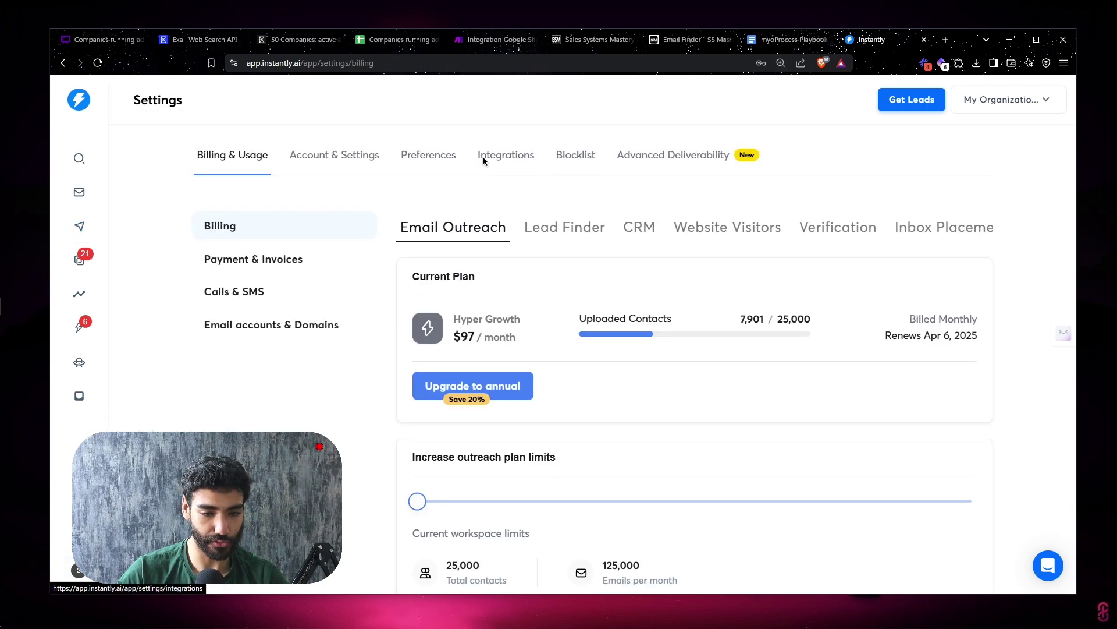
{"action": "left_click", "coordinate": [521, 156]}
{"action": "left_click", "coordinate": [274, 290]}
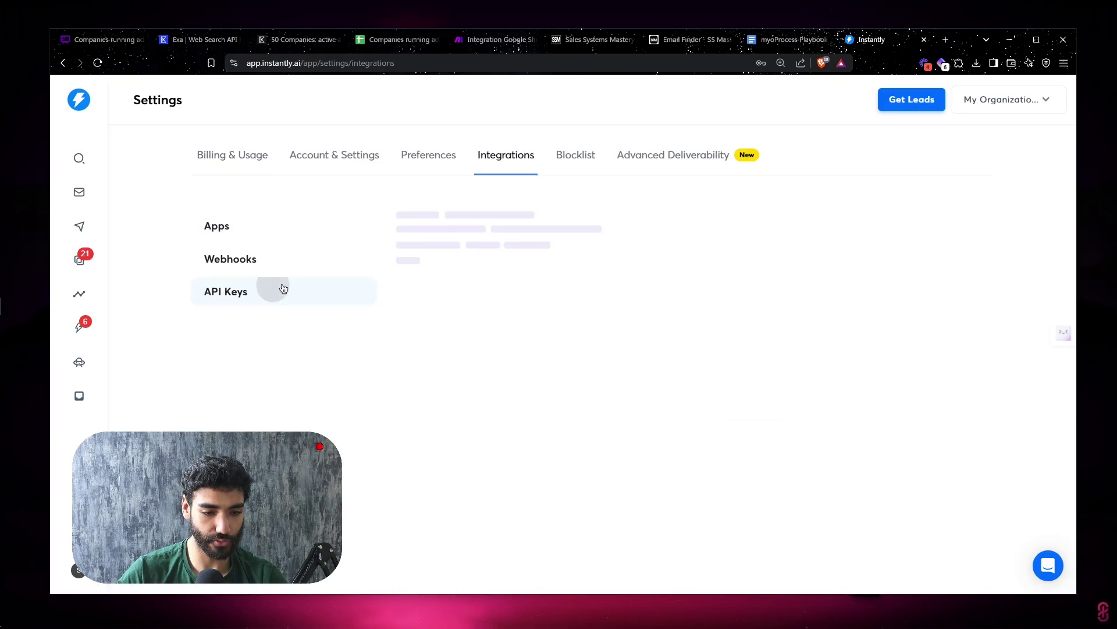
{"action": "left_click", "coordinate": [522, 238]}
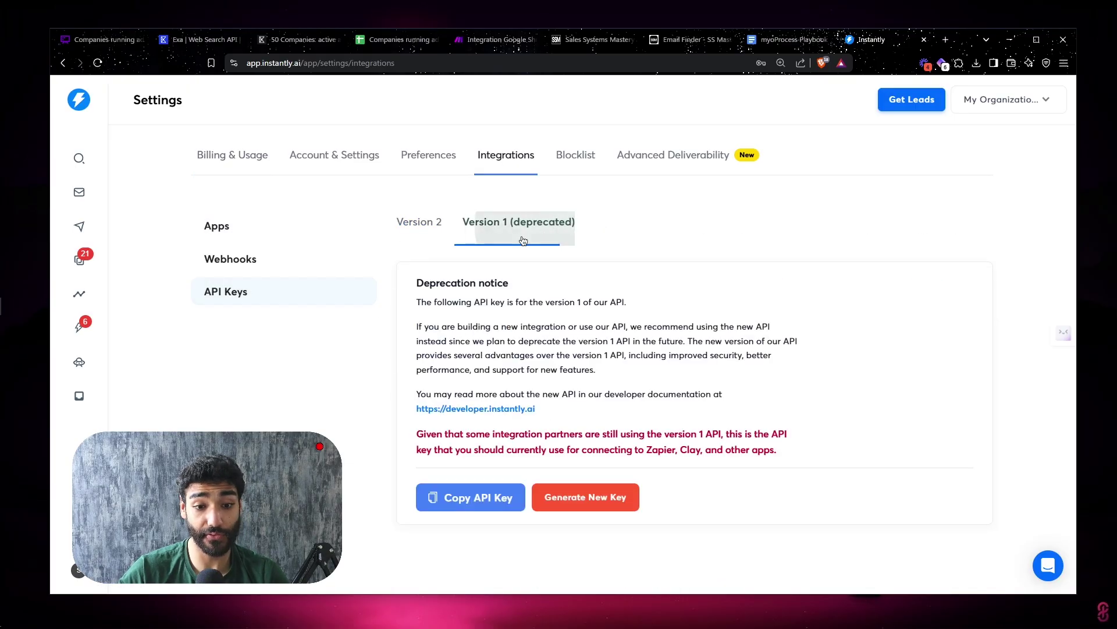
{"action": "left_click", "coordinate": [484, 507]}
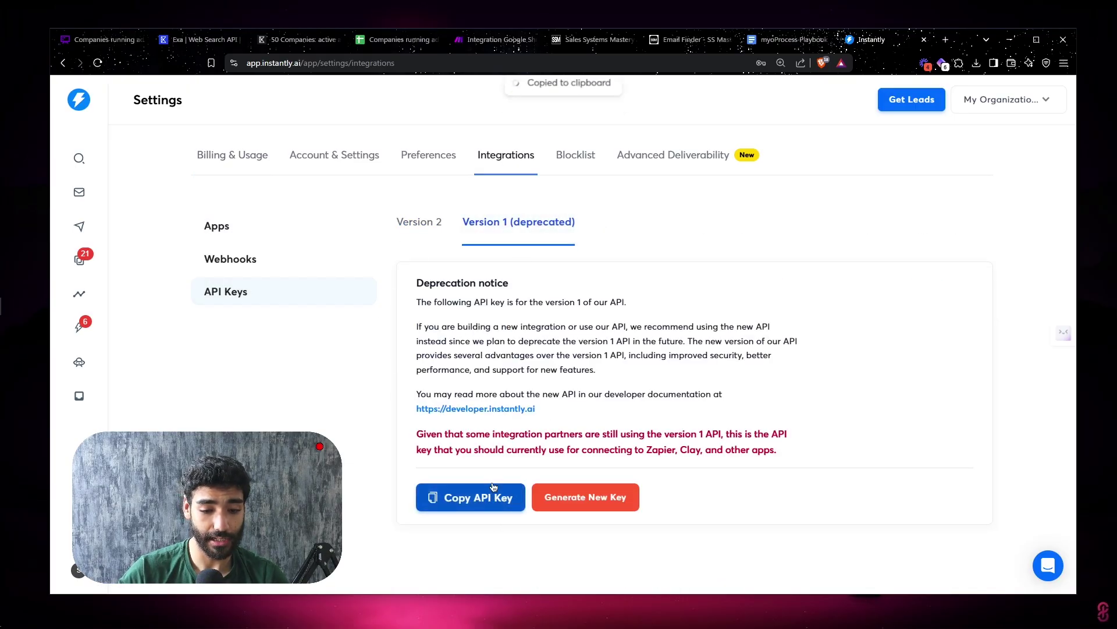
{"action": "left_click", "coordinate": [480, 41]}
{"action": "left_click", "coordinate": [1042, 147]}
Step: Paste the API key into My Instantly connection and save it
{"action": "left_click", "coordinate": [906, 200]}
{"action": "key", "text": "ctrl+v"}
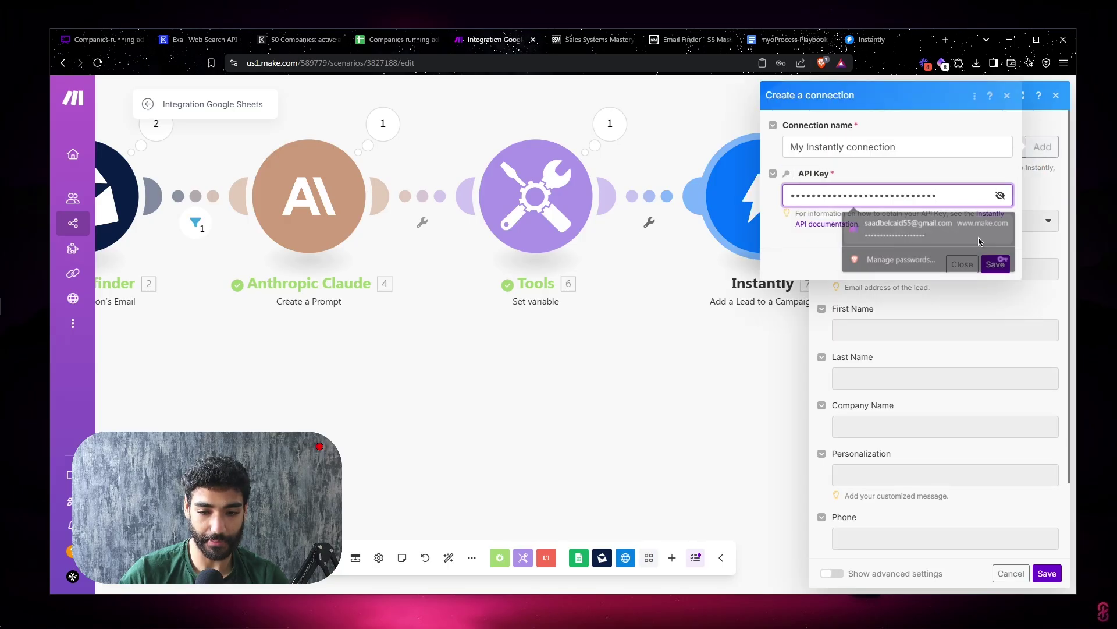
{"action": "left_click", "coordinate": [995, 264]}
{"action": "left_click", "coordinate": [994, 262]}
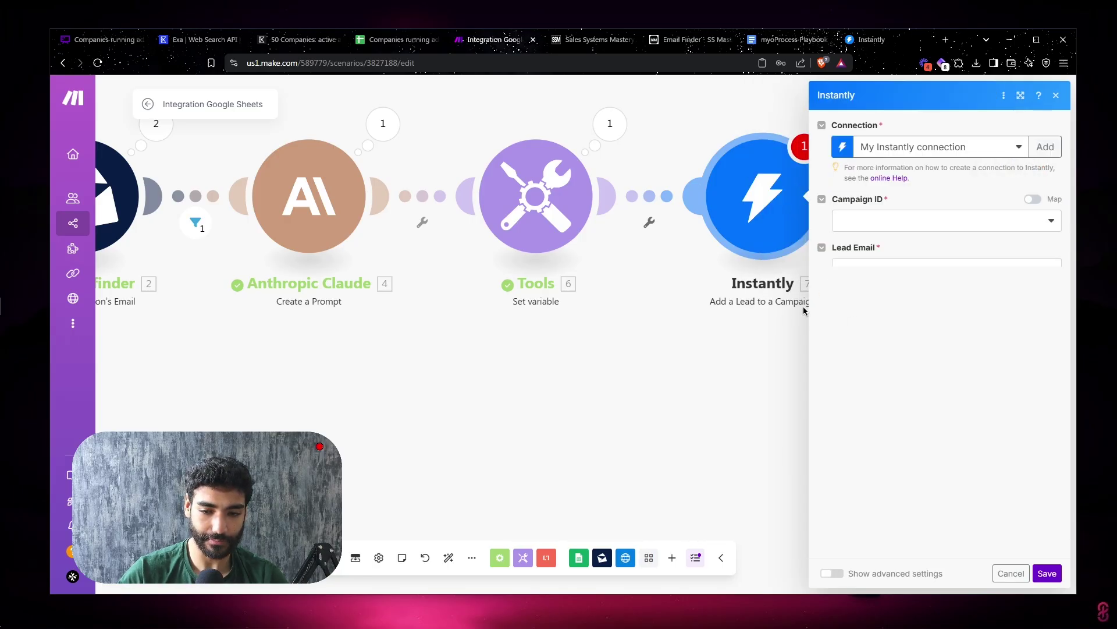
Step: Set the campaign to Companies running ads, map Anymail finder's email to Lead Email, and save
{"action": "left_click", "coordinate": [876, 222]}
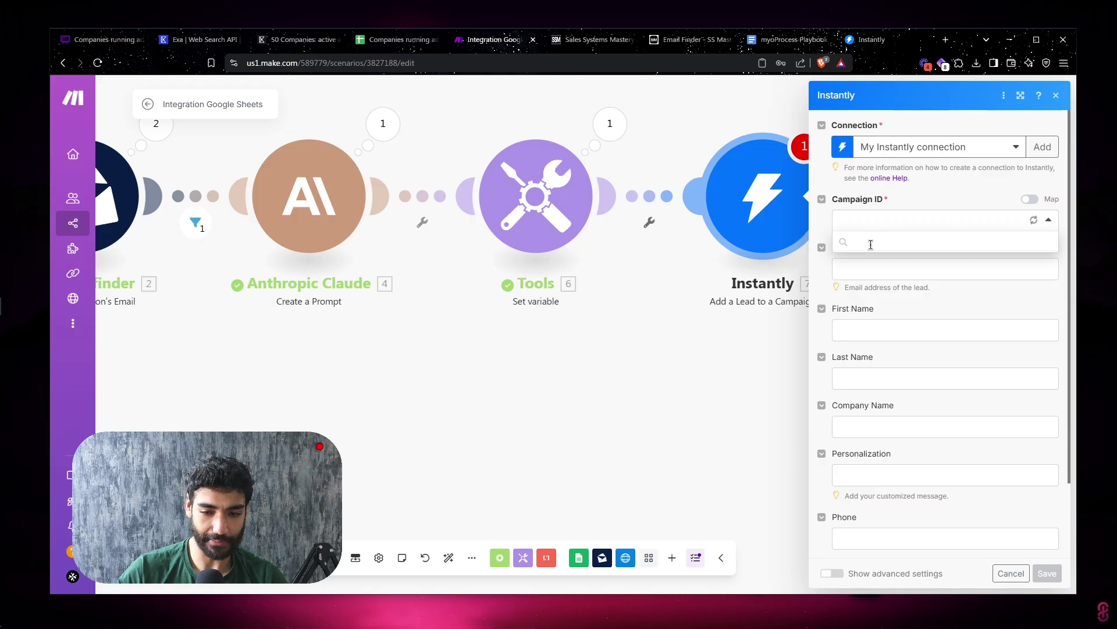
{"action": "left_click", "coordinate": [872, 243]}
{"action": "left_click", "coordinate": [884, 270]}
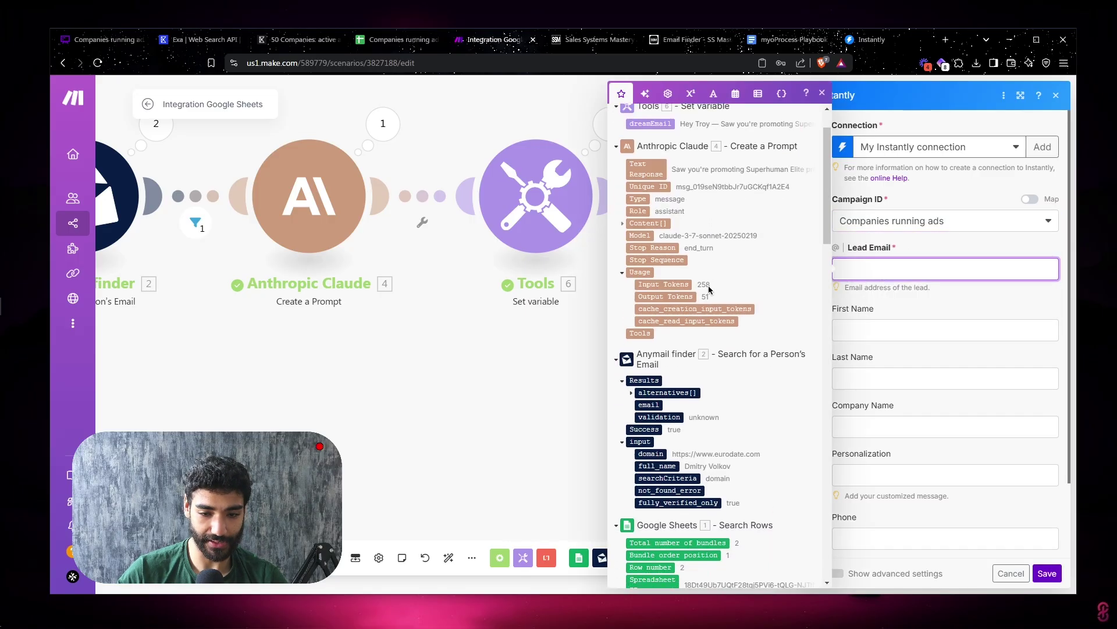
{"action": "scroll", "coordinate": [709, 289], "scroll_direction": "down", "scroll_amount": 5}
{"action": "scroll", "coordinate": [705, 264], "scroll_direction": "up", "scroll_amount": 2}
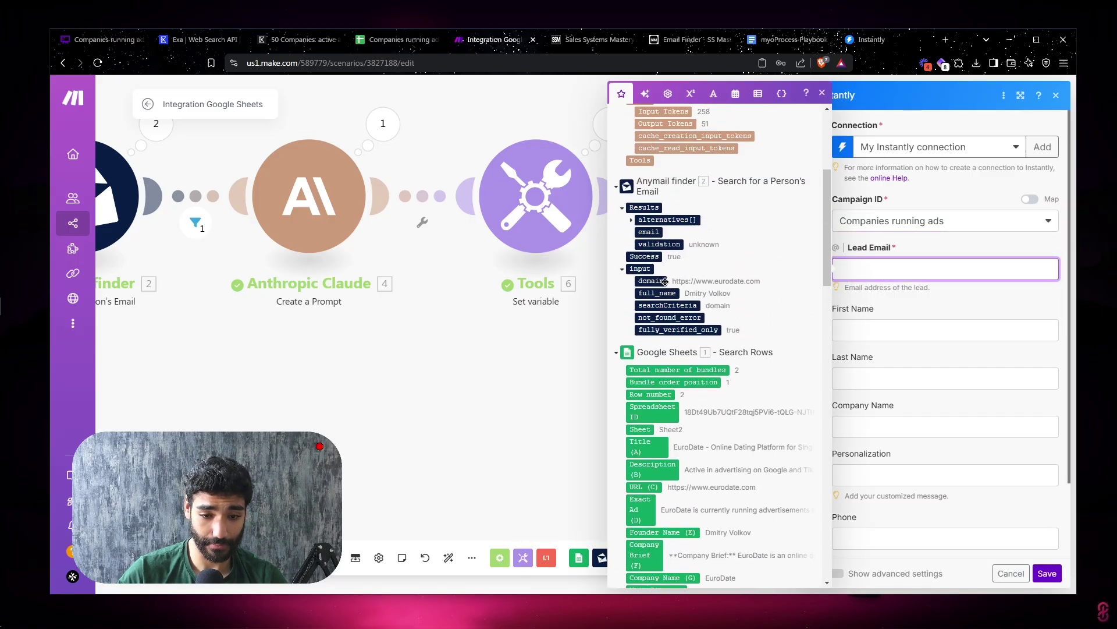
{"action": "left_click", "coordinate": [657, 232]}
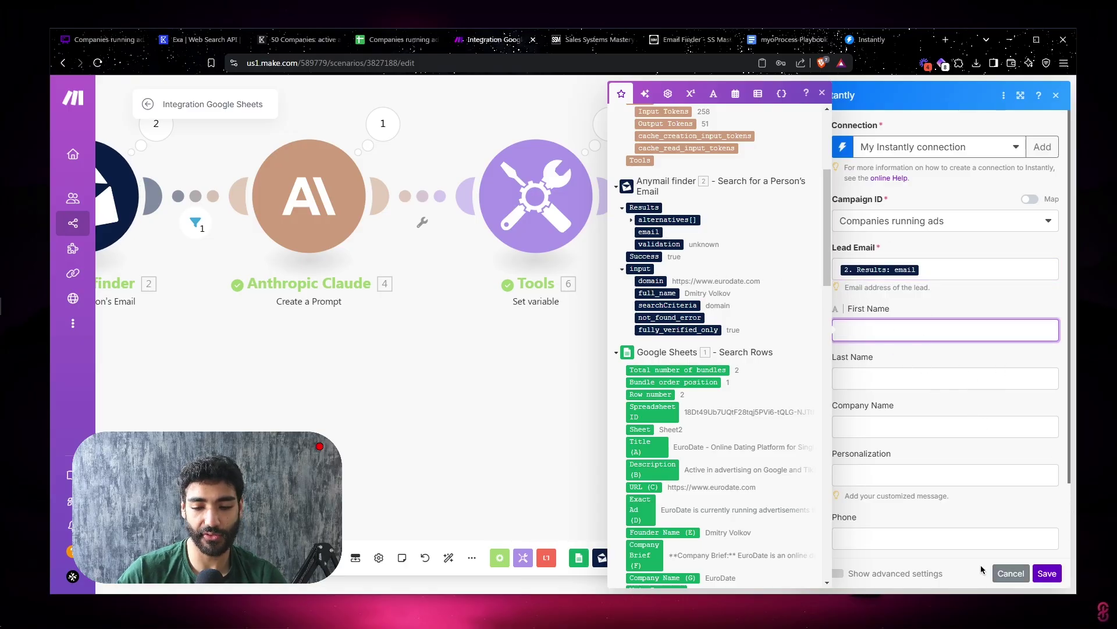
{"action": "left_click", "coordinate": [802, 434]}
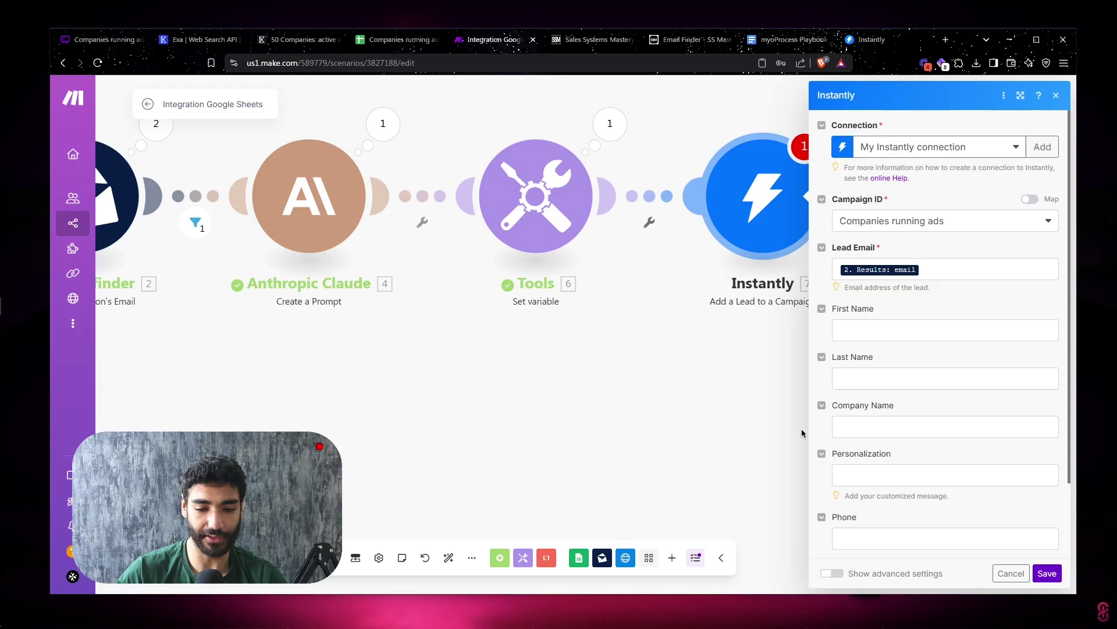
{"action": "left_click", "coordinate": [1047, 574]}
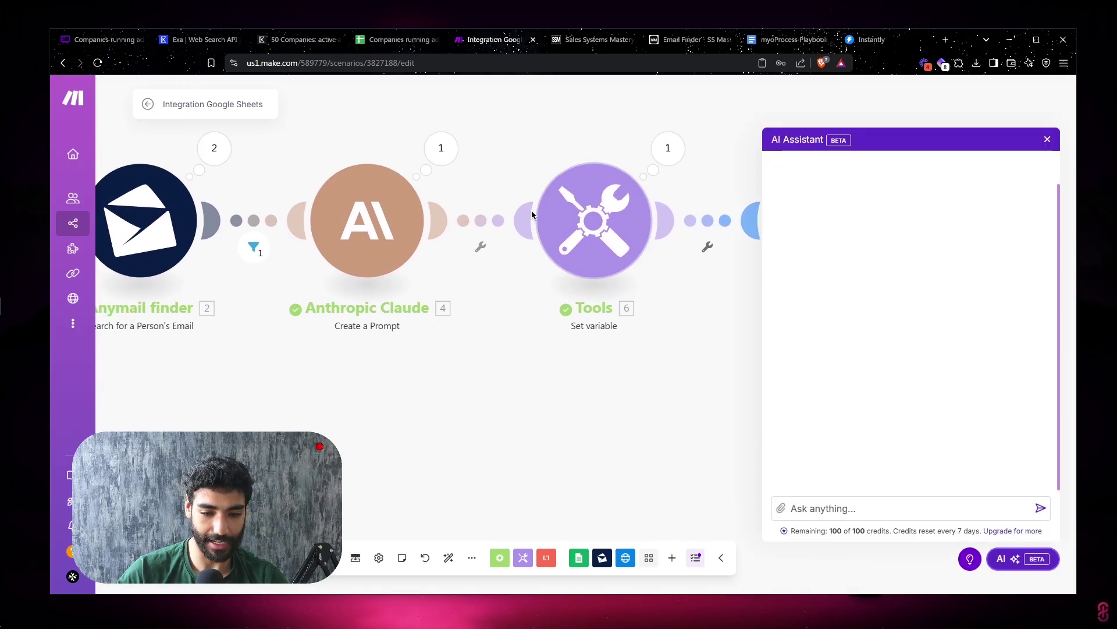
Step: Unlink Tools from Anthropic Claude and shift Tools and Instantly right to make room
{"action": "left_click", "coordinate": [1048, 140]}
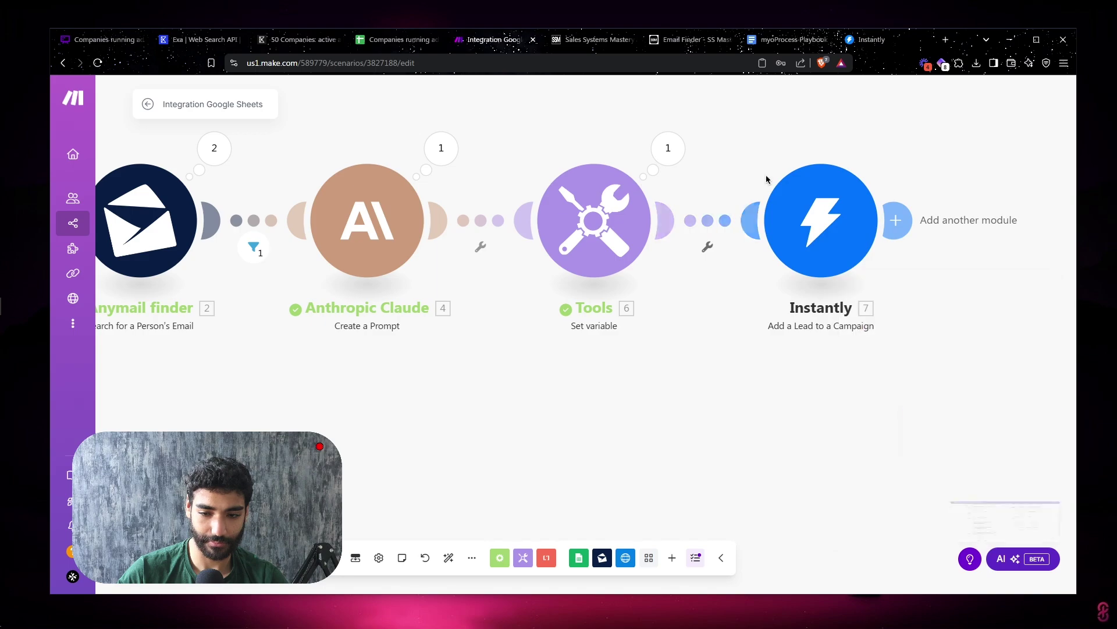
{"action": "right_click", "coordinate": [511, 222]}
{"action": "left_click", "coordinate": [535, 246]}
{"action": "left_click_drag", "start_coordinate": [500, 159], "coordinate": [1034, 324]}
{"action": "left_click_drag", "start_coordinate": [580, 222], "coordinate": [937, 205]}
{"action": "left_click_drag", "start_coordinate": [763, 356], "coordinate": [731, 384]}
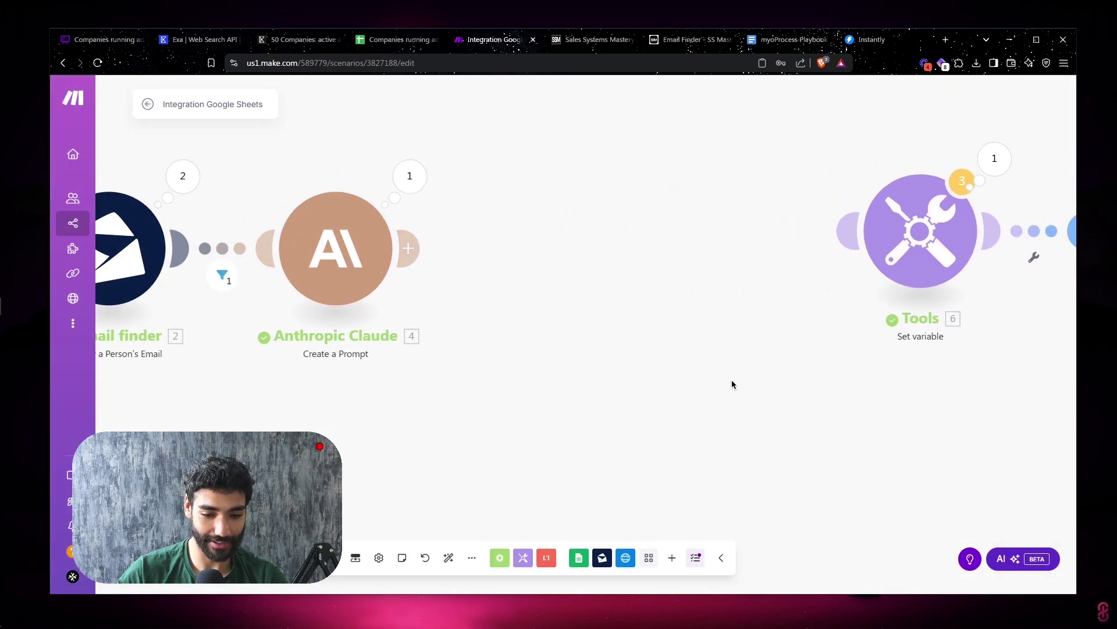
{"action": "left_click", "coordinate": [673, 557]}
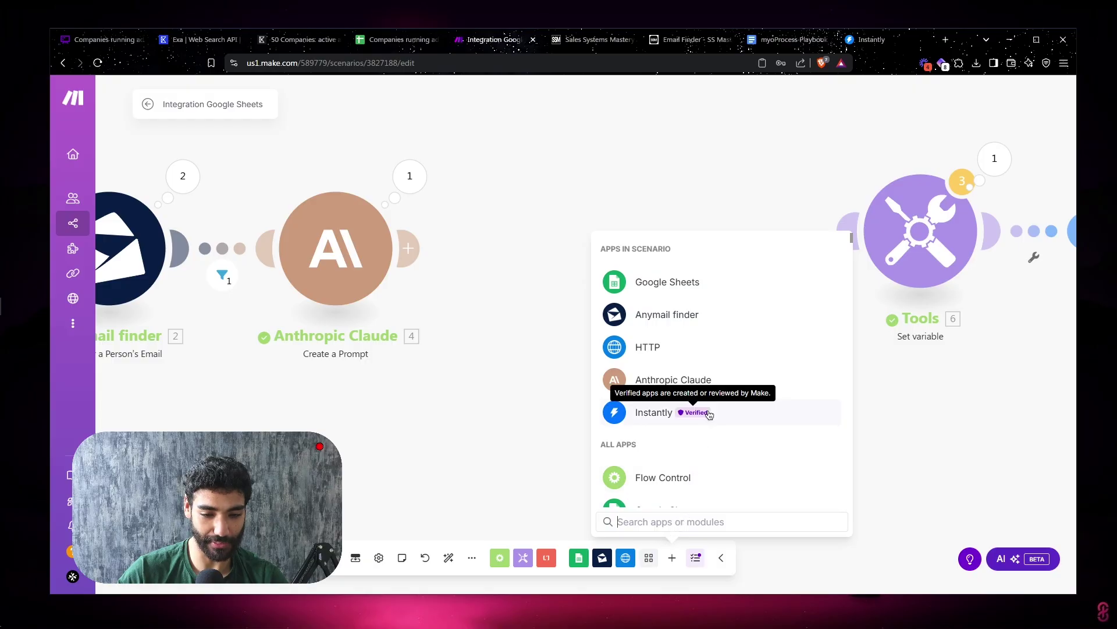
Step: Add a Tools 'Set multiple variables' module to the scenario
{"action": "type", "text": "se"}
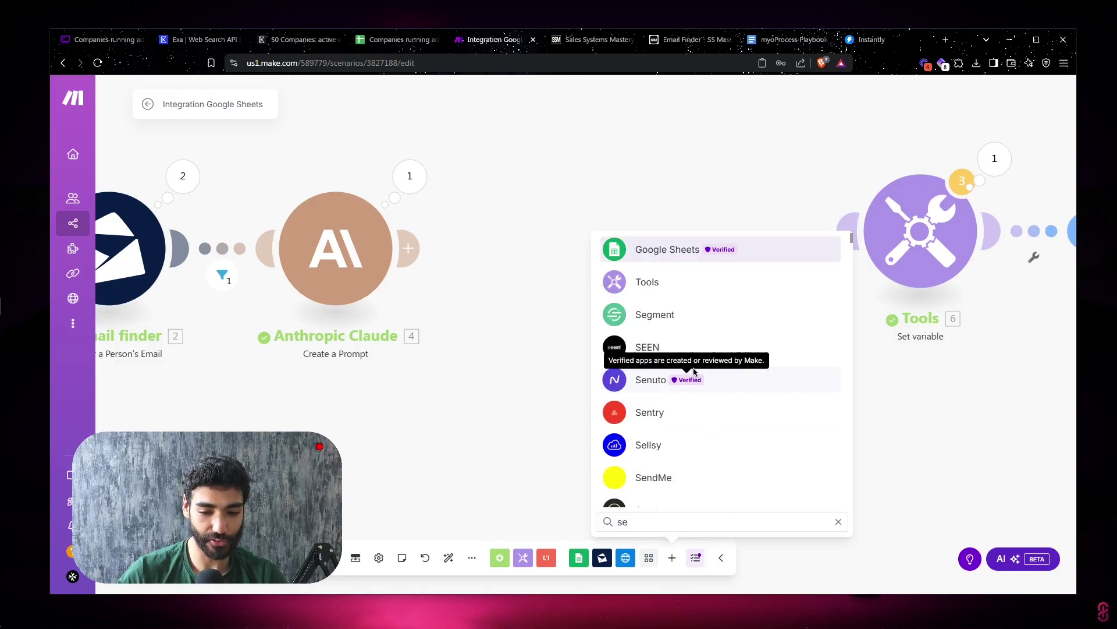
{"action": "left_click", "coordinate": [707, 290]}
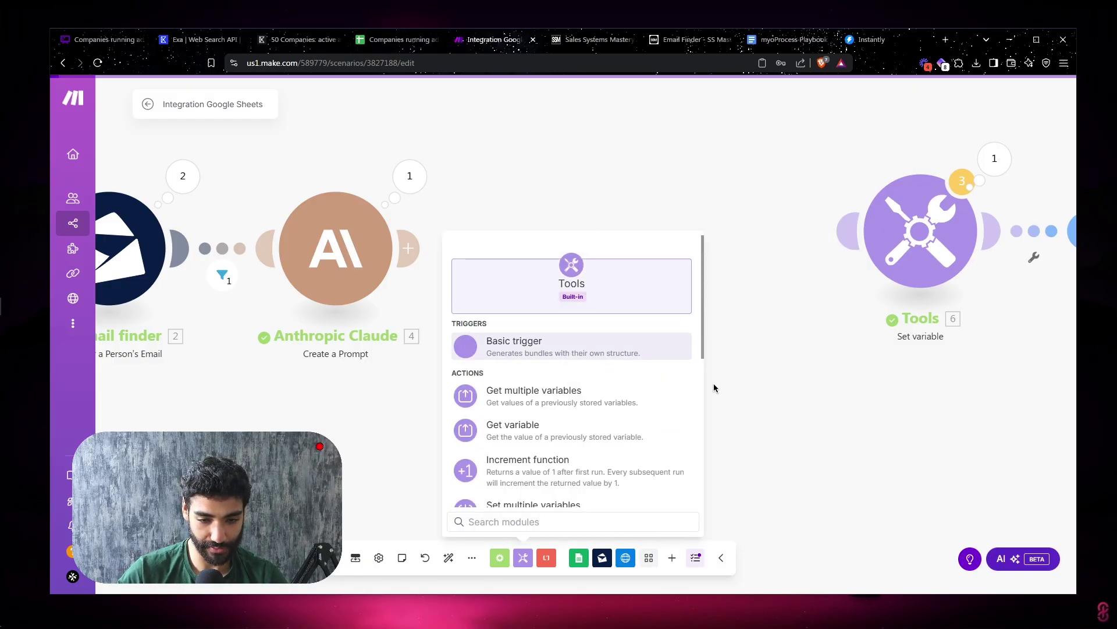
{"action": "left_click", "coordinate": [544, 431]}
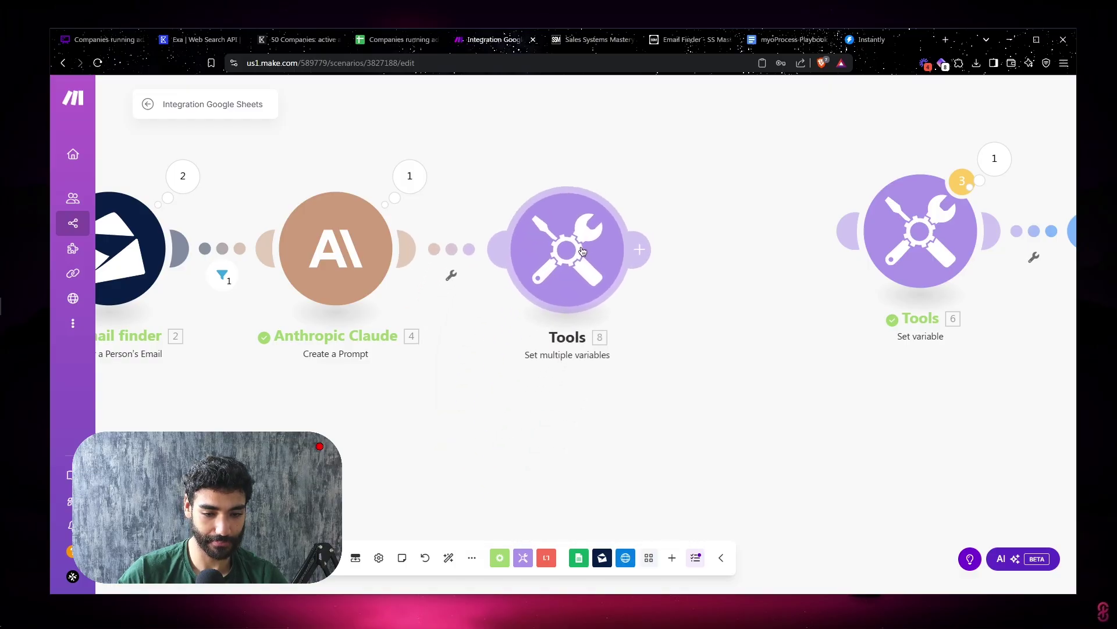
{"action": "left_click_drag", "start_coordinate": [578, 267], "coordinate": [563, 267]}
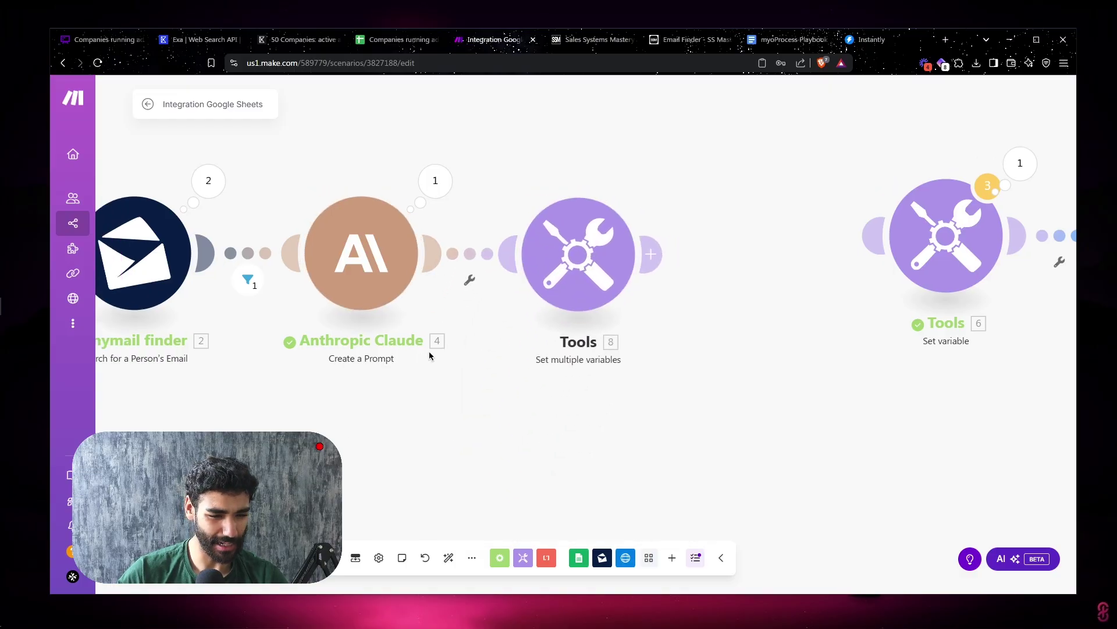
Step: Unlink Anymail finder from Claude and Claude from the new Tools module
{"action": "right_click", "coordinate": [288, 251]}
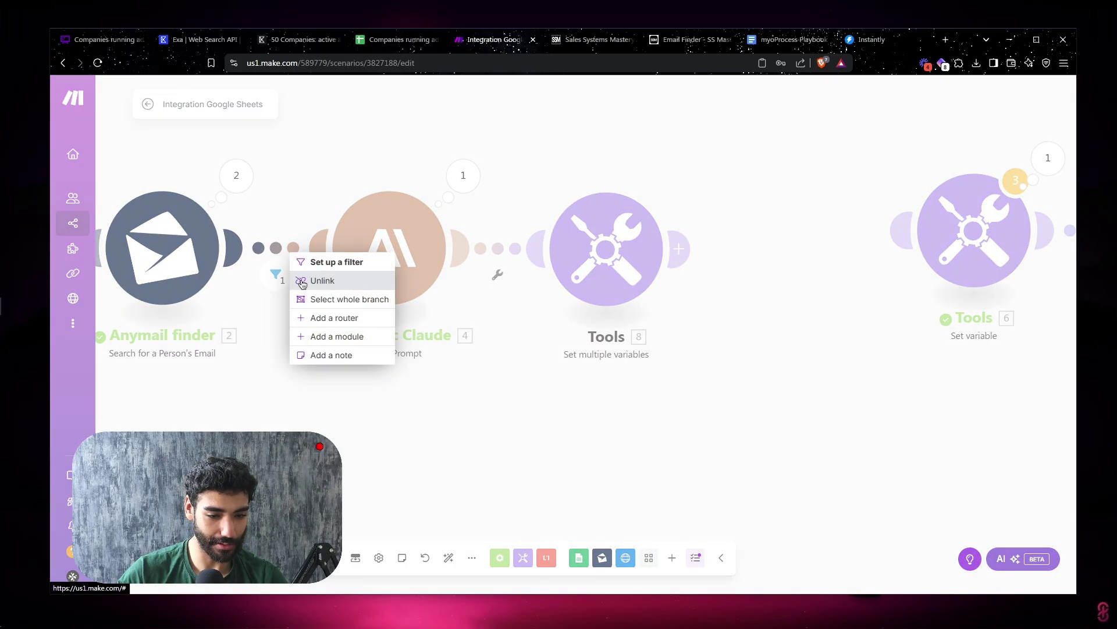
{"action": "left_click", "coordinate": [315, 281]}
{"action": "right_click", "coordinate": [522, 251]}
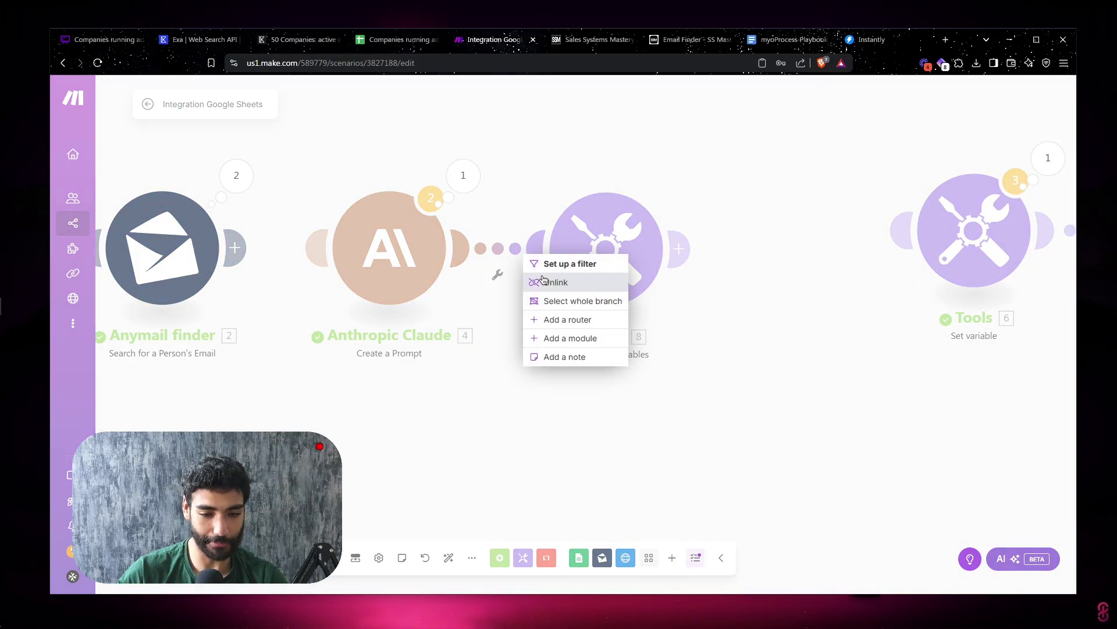
{"action": "left_click", "coordinate": [543, 282]}
{"action": "left_click_drag", "start_coordinate": [603, 270], "coordinate": [233, 22]}
{"action": "left_click", "coordinate": [462, 247]}
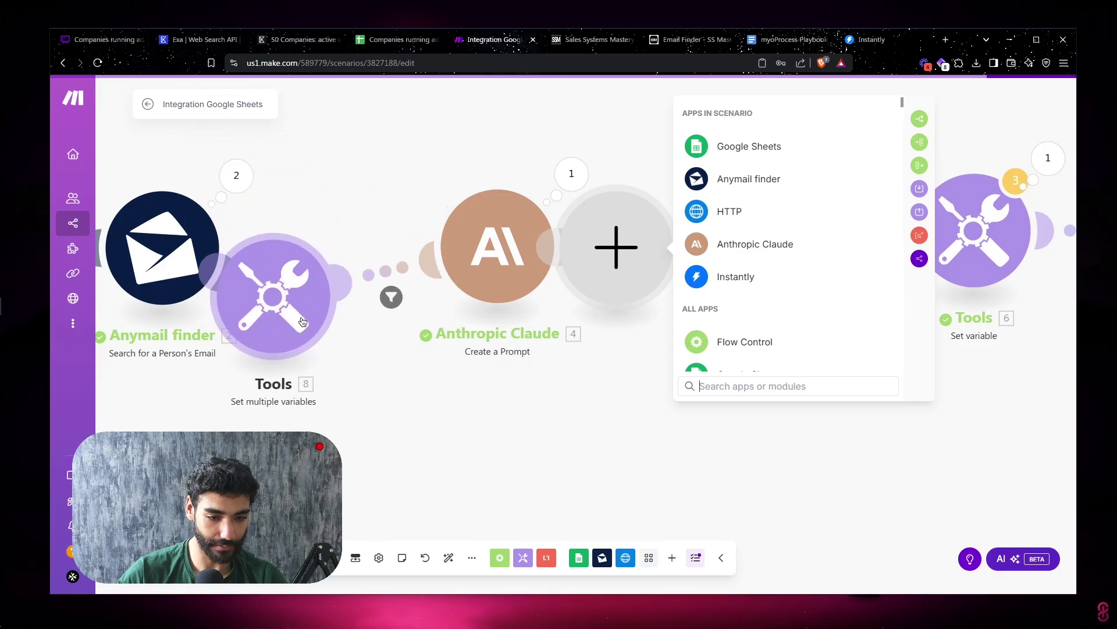
Step: Delete the empty placeholder module and place Tools between Anymail finder and Claude
{"action": "right_click", "coordinate": [611, 294]}
{"action": "left_click", "coordinate": [636, 324]}
{"action": "left_click_drag", "start_coordinate": [601, 377], "coordinate": [728, 440]}
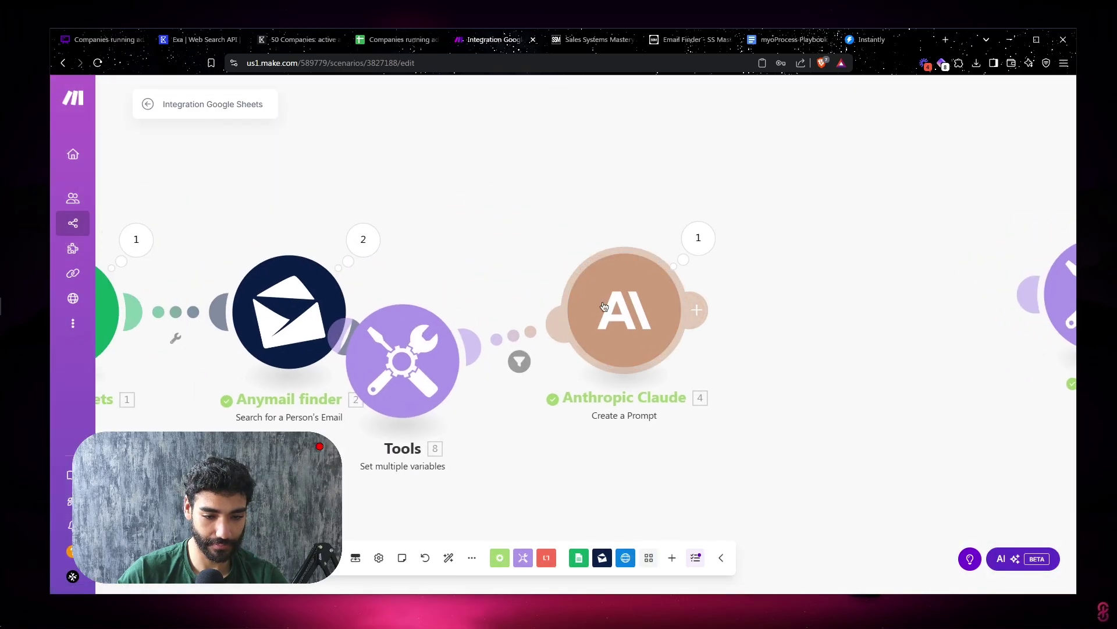
{"action": "left_click_drag", "start_coordinate": [604, 307], "coordinate": [698, 322]}
{"action": "left_click_drag", "start_coordinate": [421, 360], "coordinate": [583, 311]}
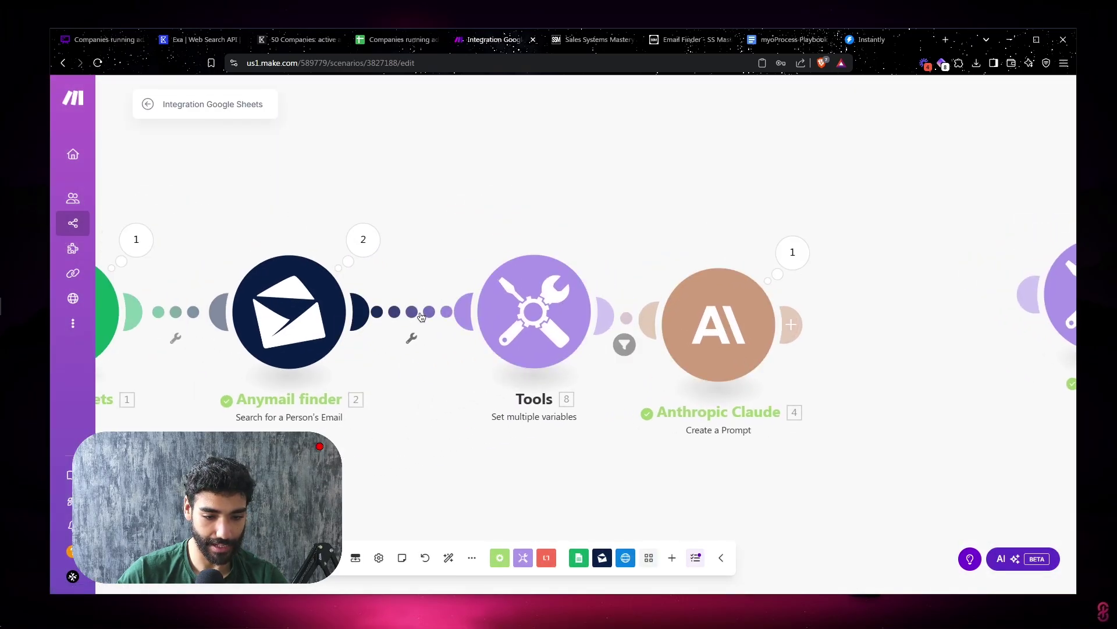
{"action": "left_click", "coordinate": [623, 344]}
Step: Add a filter on the Anymail–Tools link requiring that the result email exists
{"action": "left_click", "coordinate": [509, 304]}
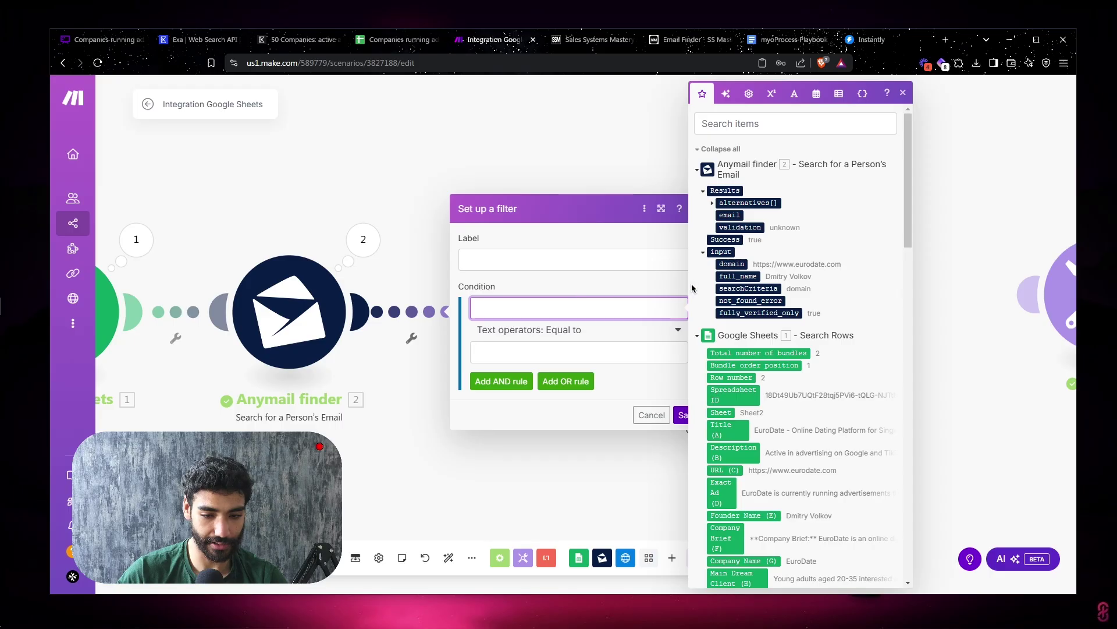
{"action": "left_click", "coordinate": [730, 215]}
{"action": "left_click", "coordinate": [579, 329]}
{"action": "left_click", "coordinate": [603, 386]}
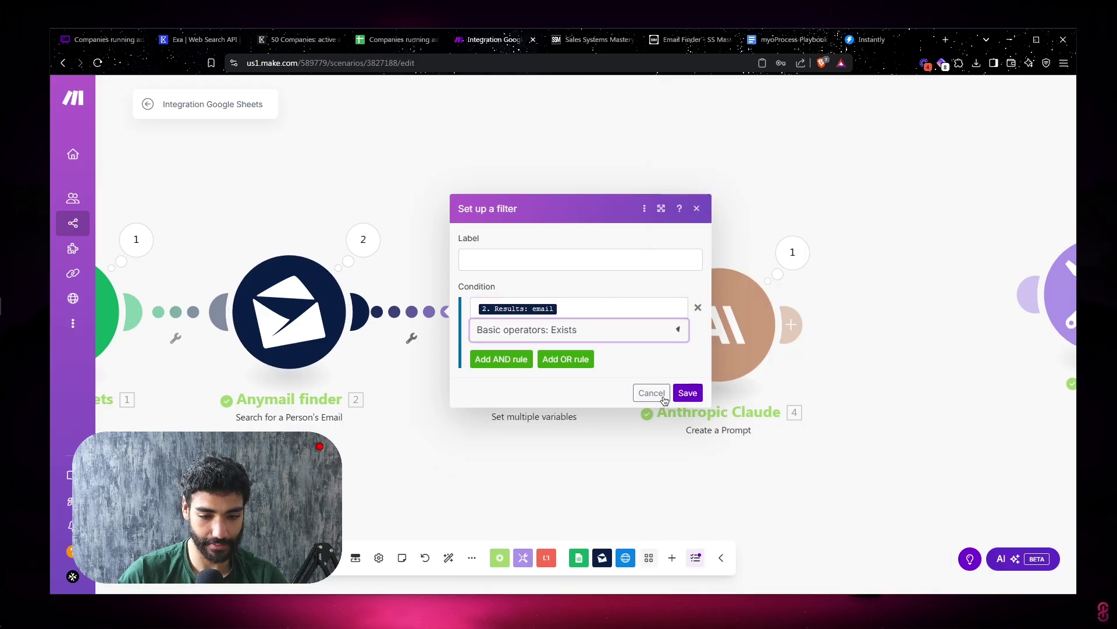
{"action": "left_click", "coordinate": [694, 400]}
Step: Clear the Tools–Claude filter, connect Tools 6 after Claude, and auto-align the scenario
{"action": "left_click", "coordinate": [648, 317]}
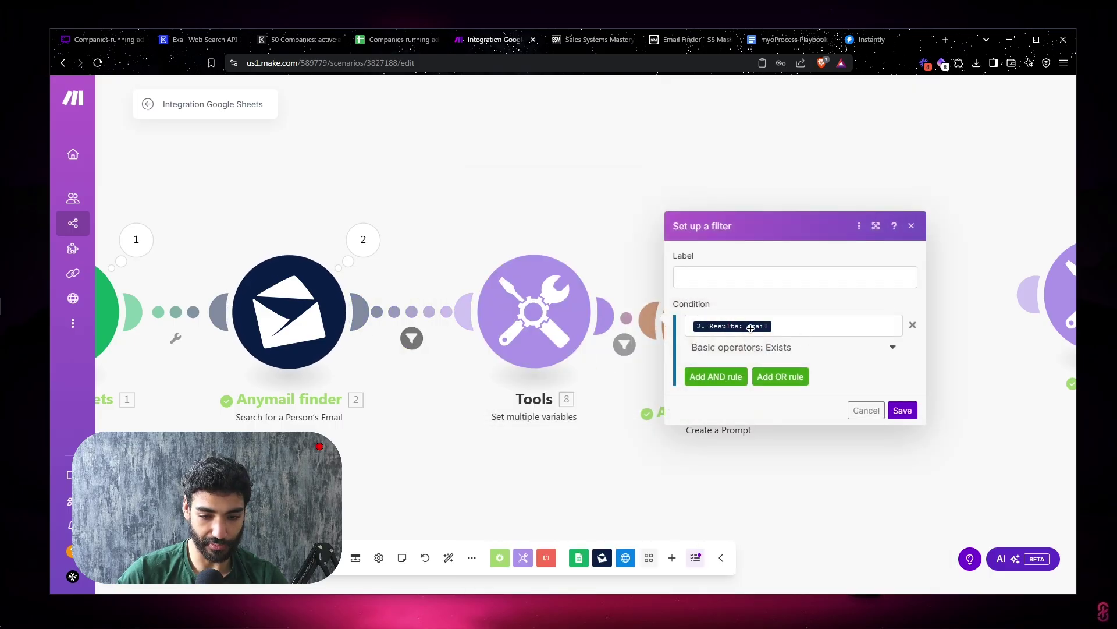
{"action": "left_click", "coordinate": [912, 323]}
{"action": "left_click", "coordinate": [905, 361]}
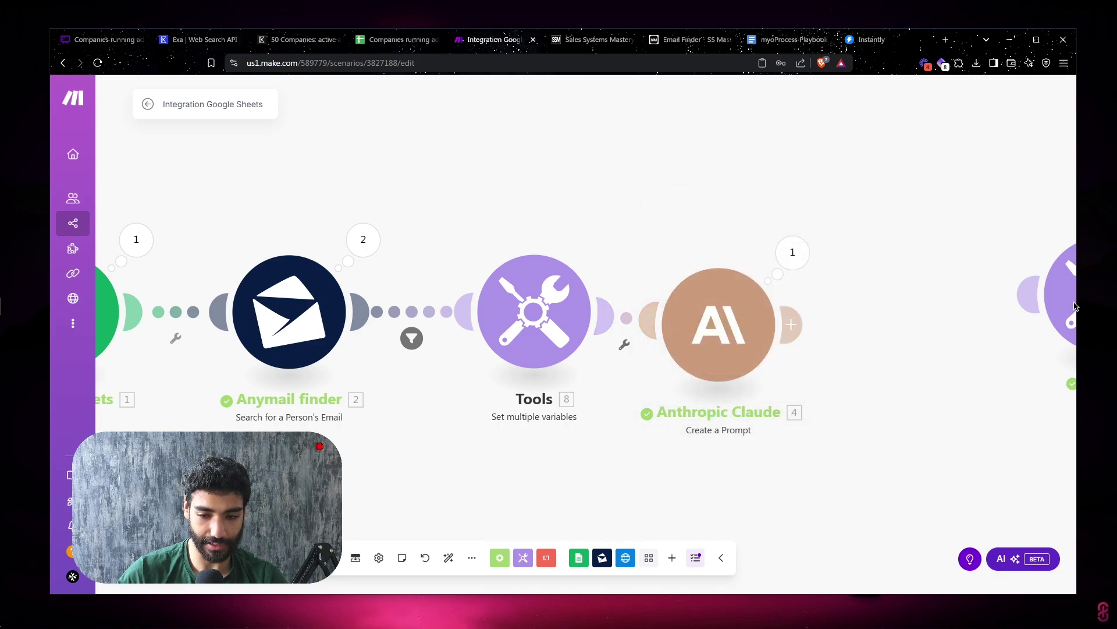
{"action": "left_click_drag", "start_coordinate": [886, 409], "coordinate": [689, 406]}
{"action": "left_click_drag", "start_coordinate": [899, 296], "coordinate": [727, 328]}
{"action": "left_click", "coordinate": [447, 558]}
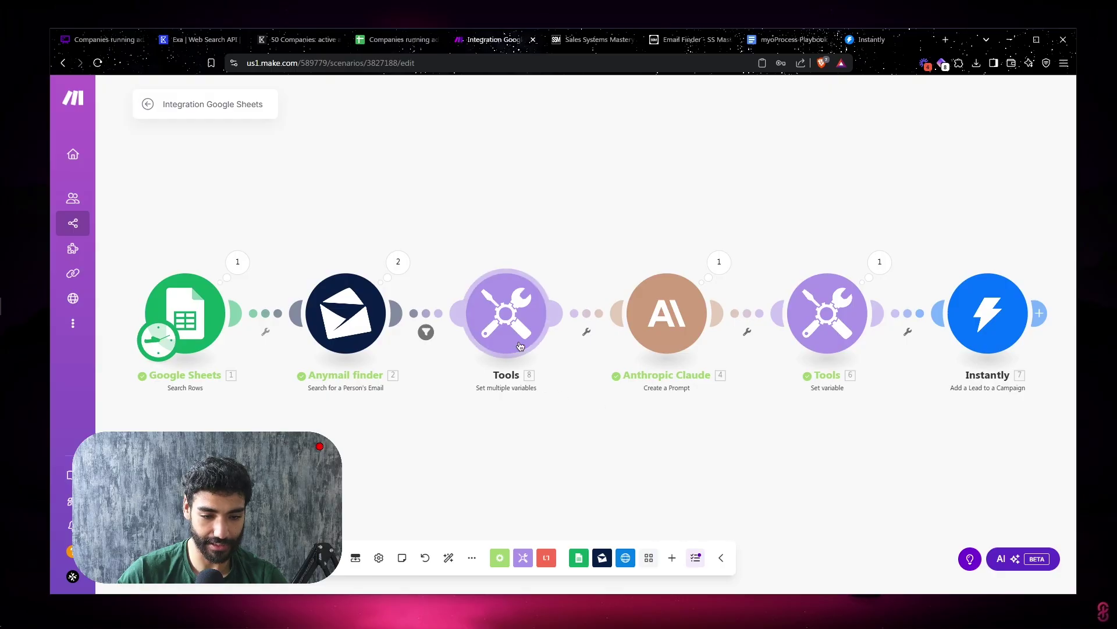
Step: Define firstName as get(split(full_name; space); 1) in the Set multiple variables module
{"action": "left_click", "coordinate": [523, 317]}
{"action": "left_click", "coordinate": [603, 322]}
{"action": "left_click", "coordinate": [632, 294]}
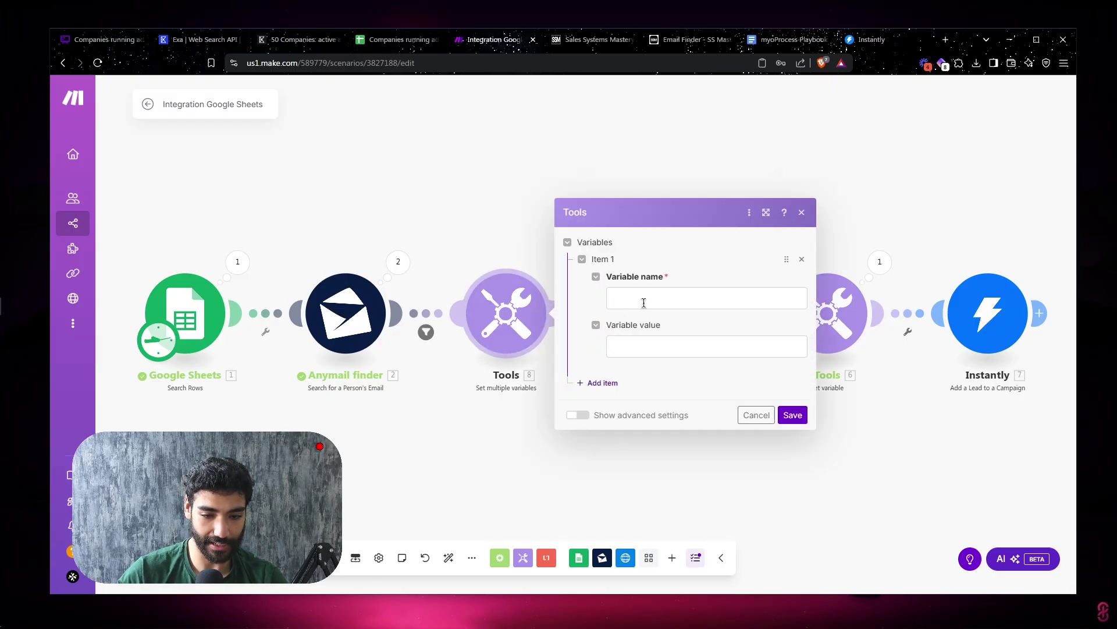
{"action": "type", "text": "firstName"}
{"action": "key", "text": "Tab"}
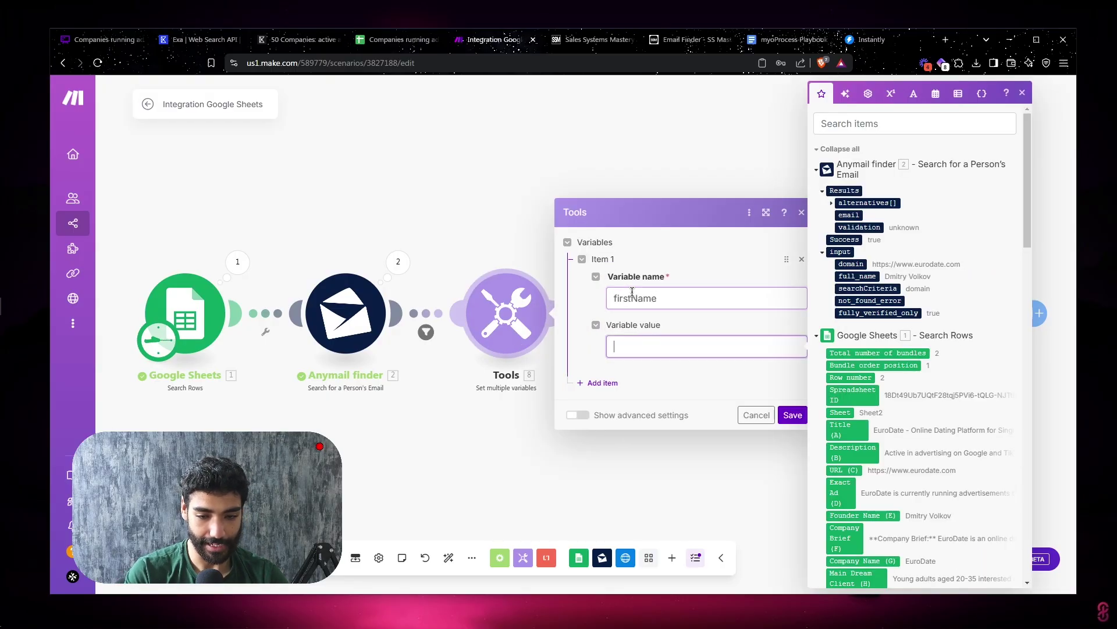
{"action": "type", "text": "split("}
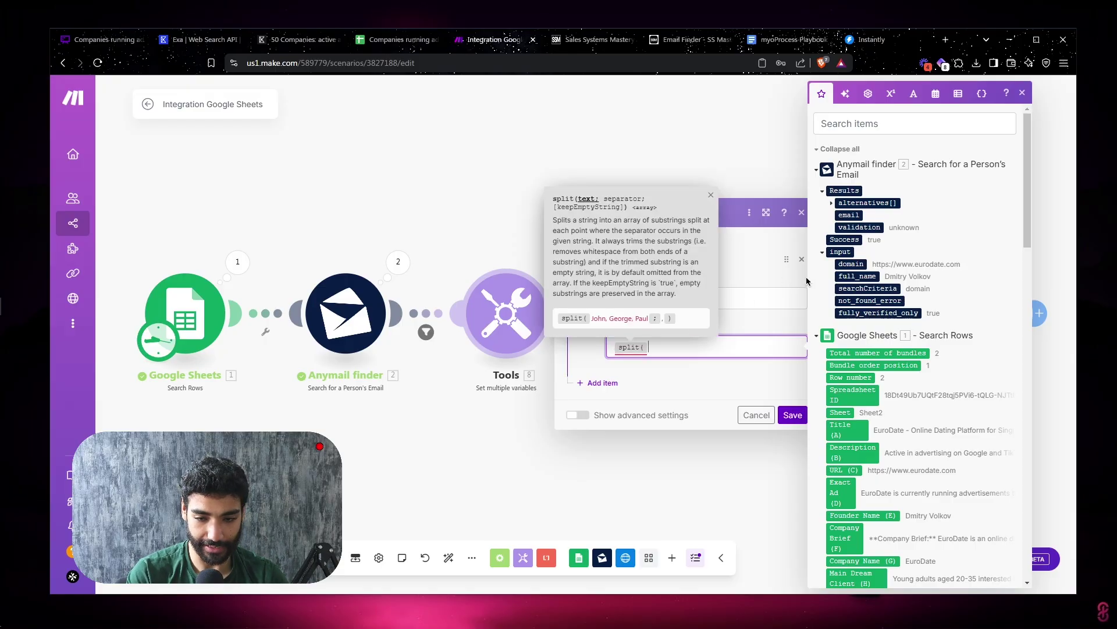
{"action": "left_click", "coordinate": [851, 276]}
{"action": "type", "text": "; "}
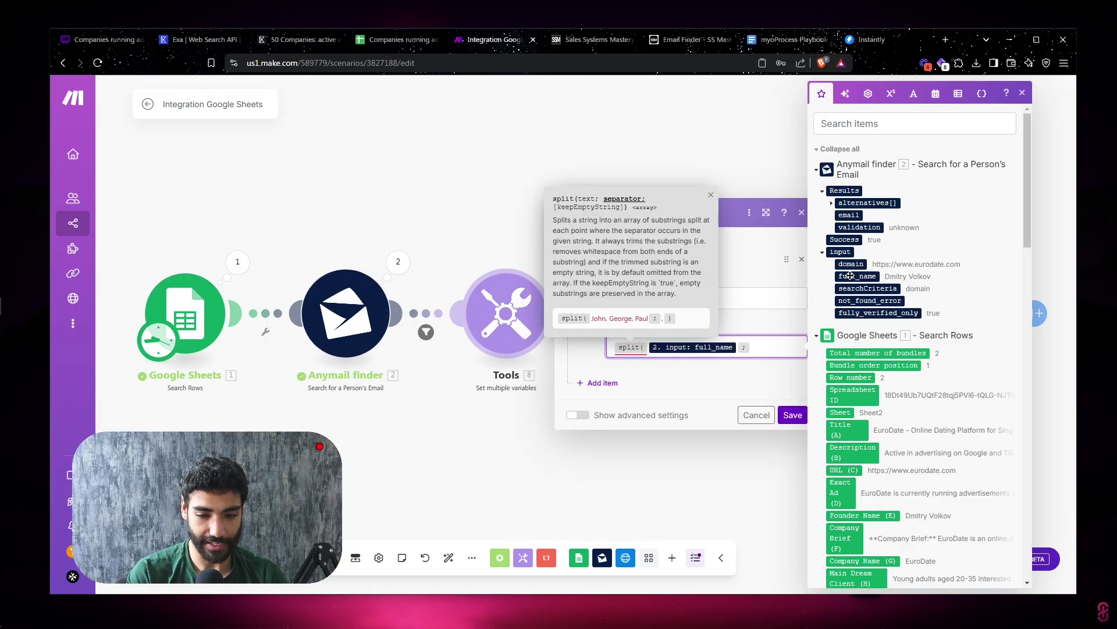
{"action": "type", "text": "space )"}
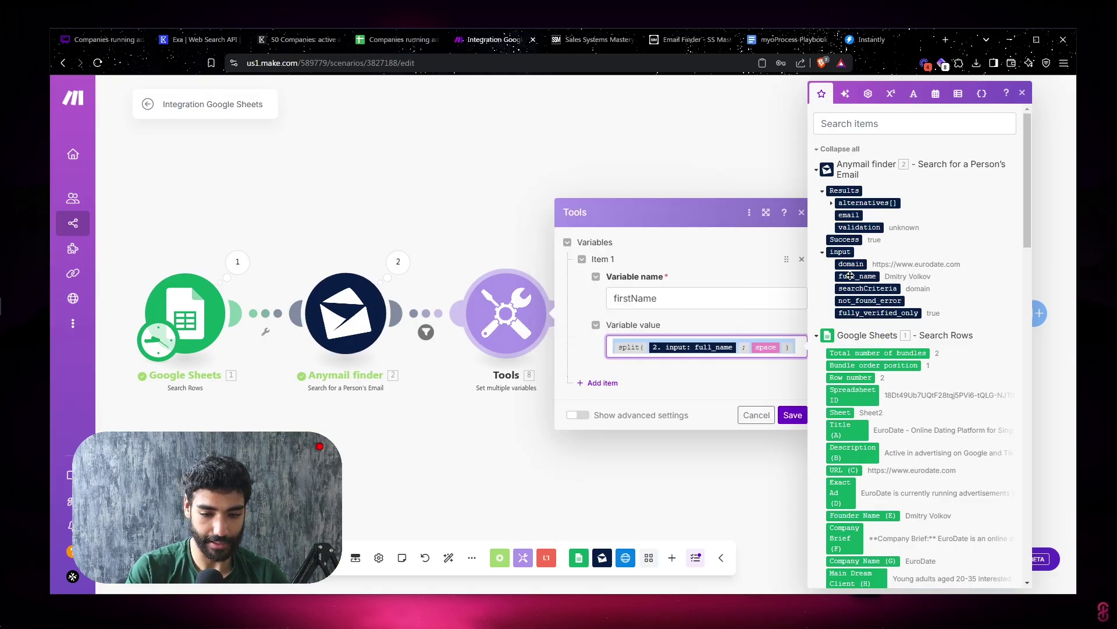
{"action": "key", "text": "Home"}
{"action": "type", "text": "get("}
{"action": "key", "text": "End"}
{"action": "type", "text": "; "}
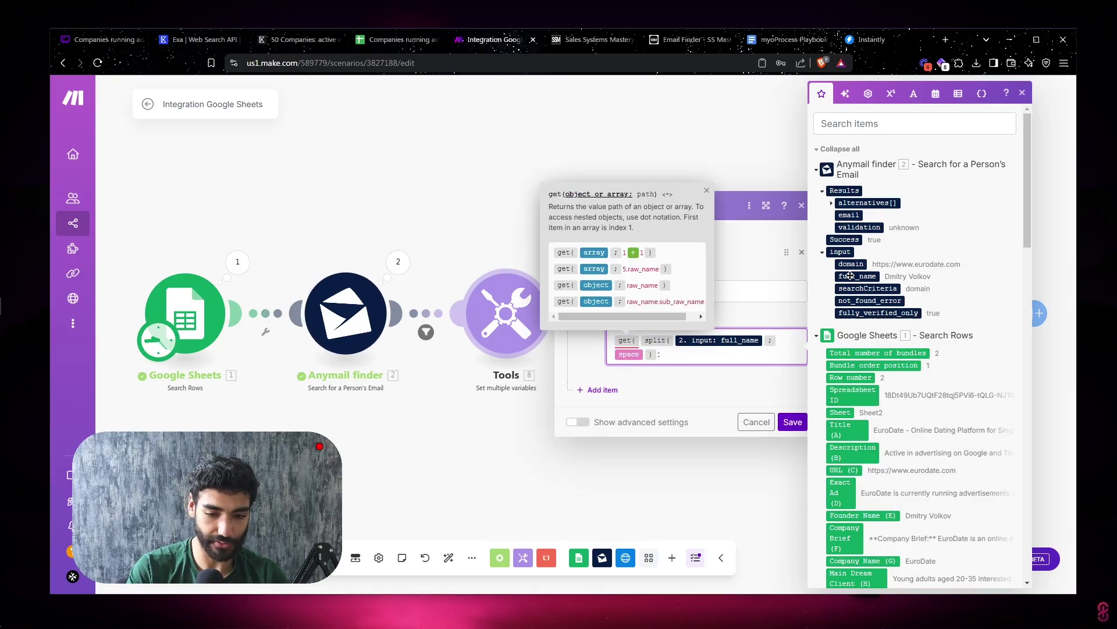
{"action": "type", "text": "1 )"}
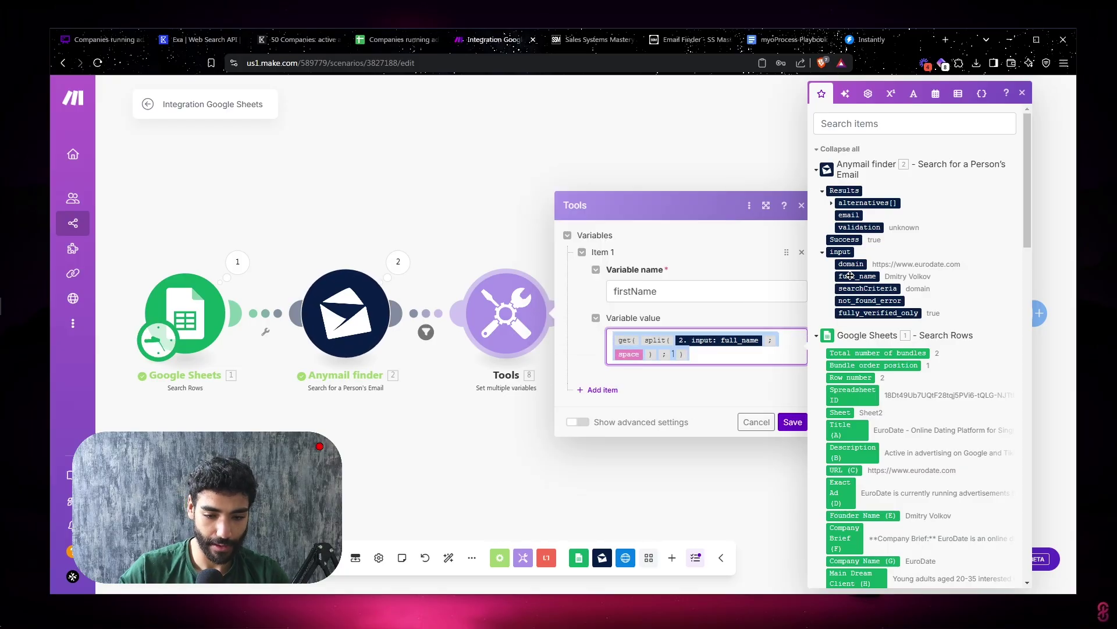
Step: Add lastName using the same split formula with index 2, and save
{"action": "left_click", "coordinate": [603, 389]}
{"action": "left_click", "coordinate": [688, 368]}
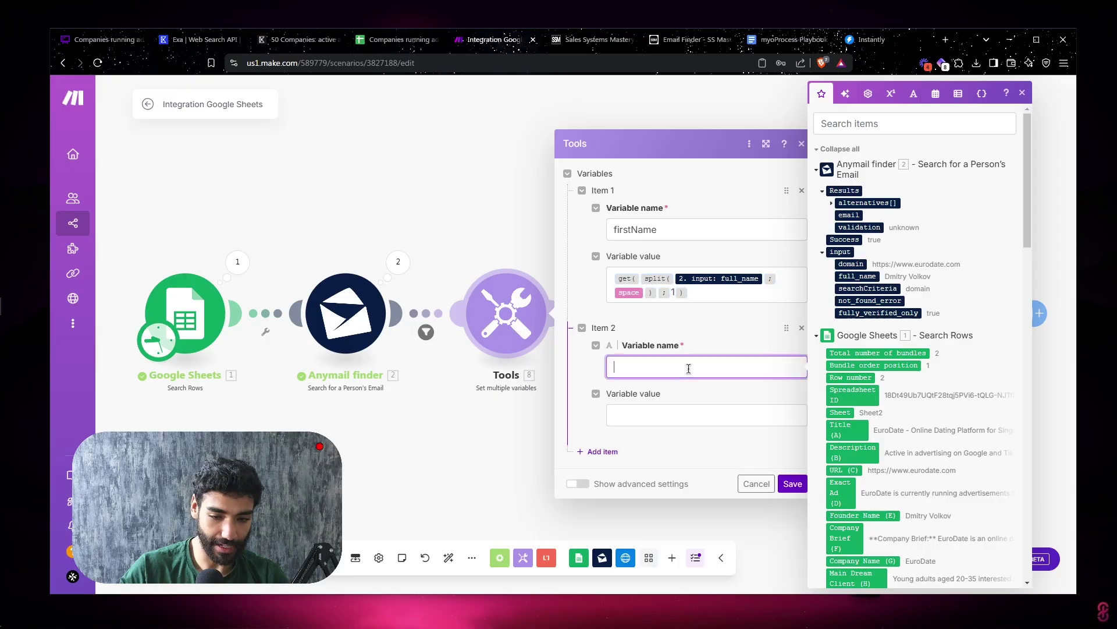
{"action": "key", "text": "Tab"}
{"action": "type", "text": "get(split(2. input: full_name; space); 1)"}
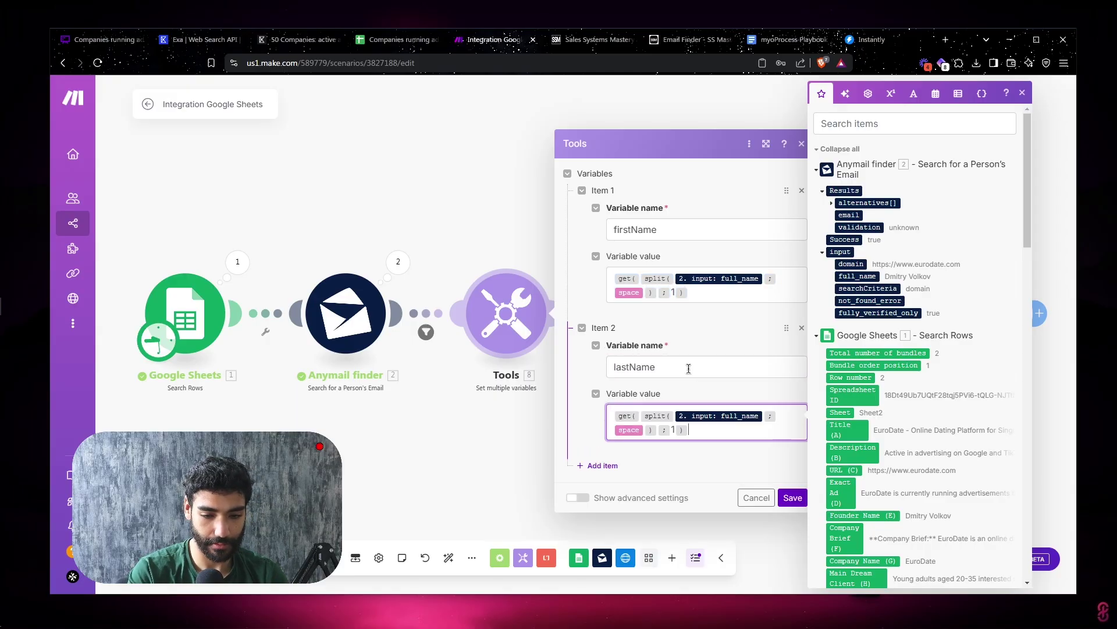
{"action": "key", "text": "BackSpace"}
{"action": "key", "text": "BackSpace"}
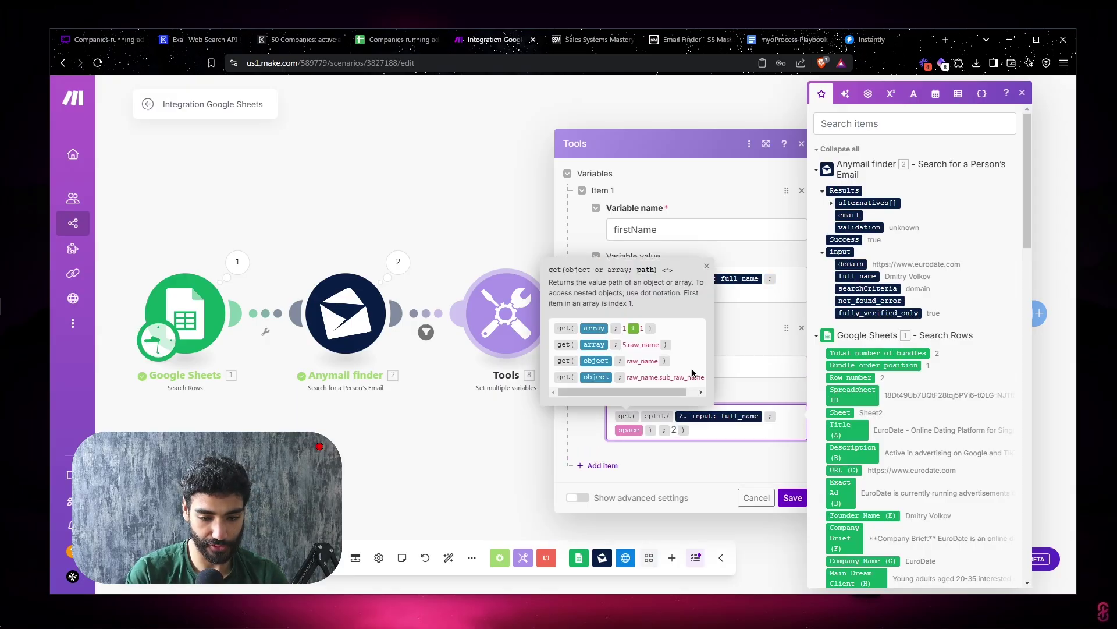
{"action": "left_click", "coordinate": [734, 428]}
{"action": "left_click", "coordinate": [807, 498]}
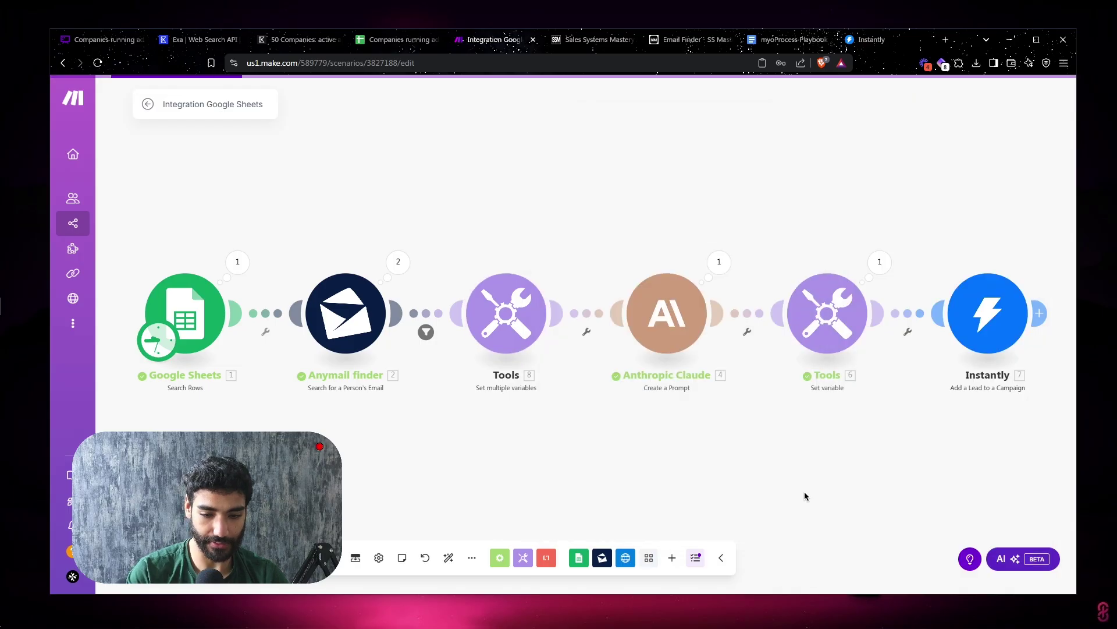
Step: Replace the inline get(split()) formula after 'Hey' in dreamEmail with the 8. firstName variable
{"action": "left_click", "coordinate": [811, 324]}
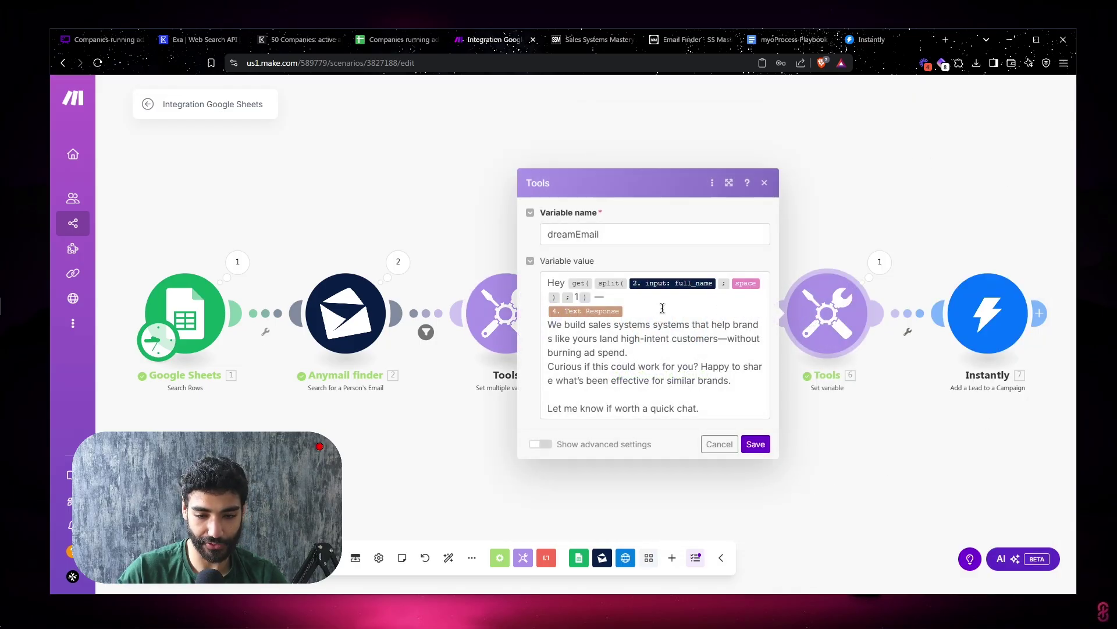
{"action": "left_click", "coordinate": [596, 295]}
{"action": "key", "text": "BackSpace"}
{"action": "key", "text": "BackSpace"}
{"action": "key", "text": "BackSpace"}
{"action": "key", "text": "BackSpace"}
{"action": "key", "text": "BackSpace"}
{"action": "key", "text": "BackSpace"}
{"action": "key", "text": "BackSpace"}
{"action": "key", "text": "BackSpace"}
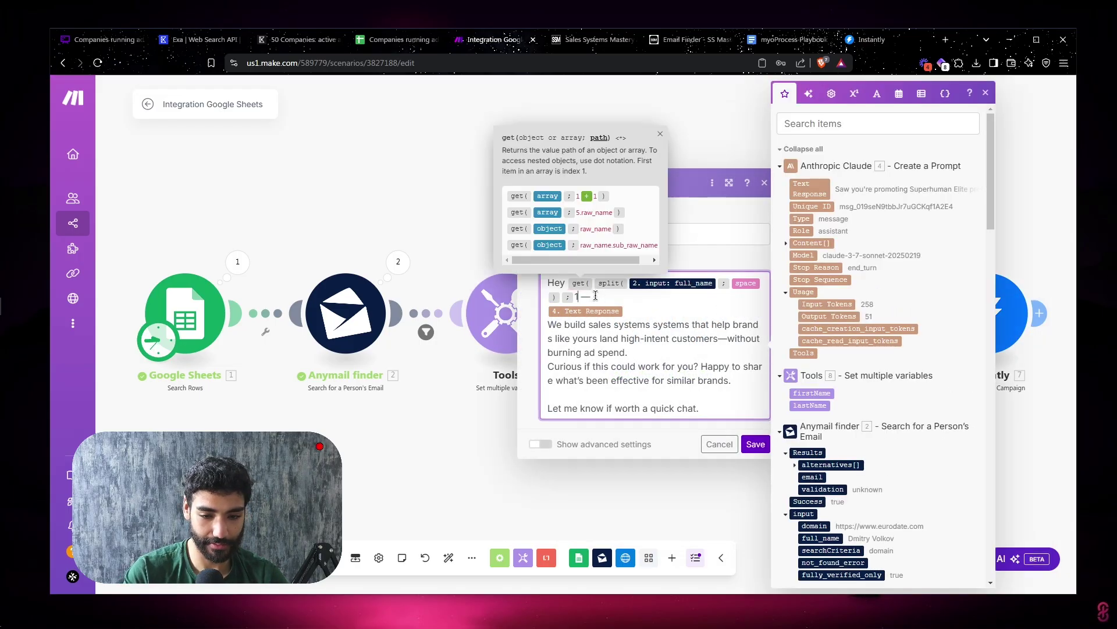
{"action": "key", "text": "BackSpace"}
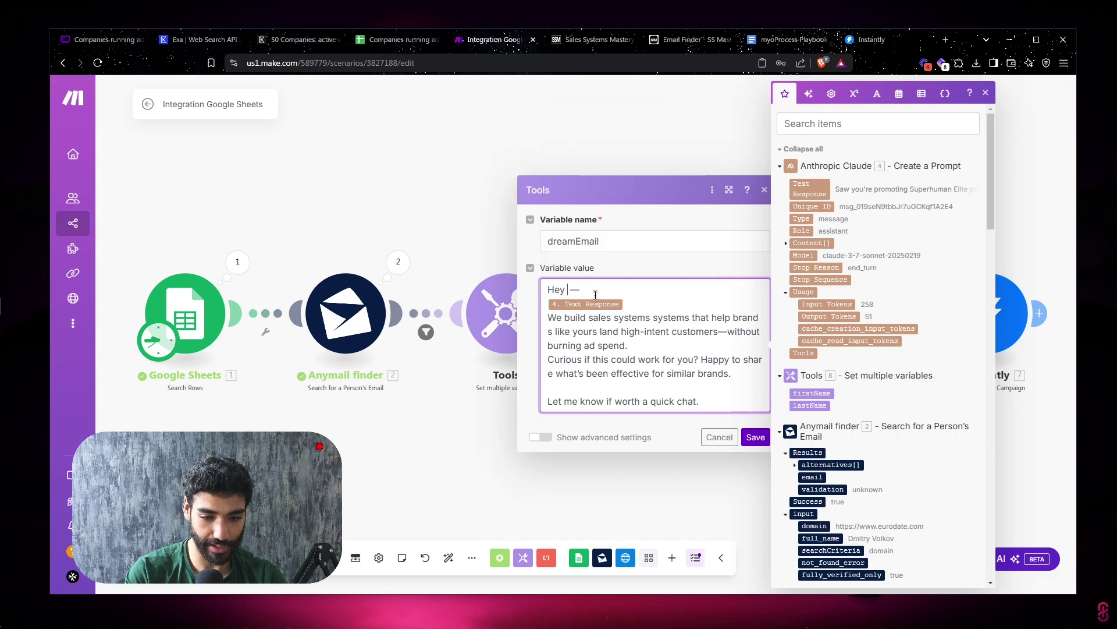
{"action": "left_click", "coordinate": [826, 394]}
{"action": "left_click", "coordinate": [756, 436]}
{"action": "left_click_drag", "start_coordinate": [767, 425], "coordinate": [609, 414]}
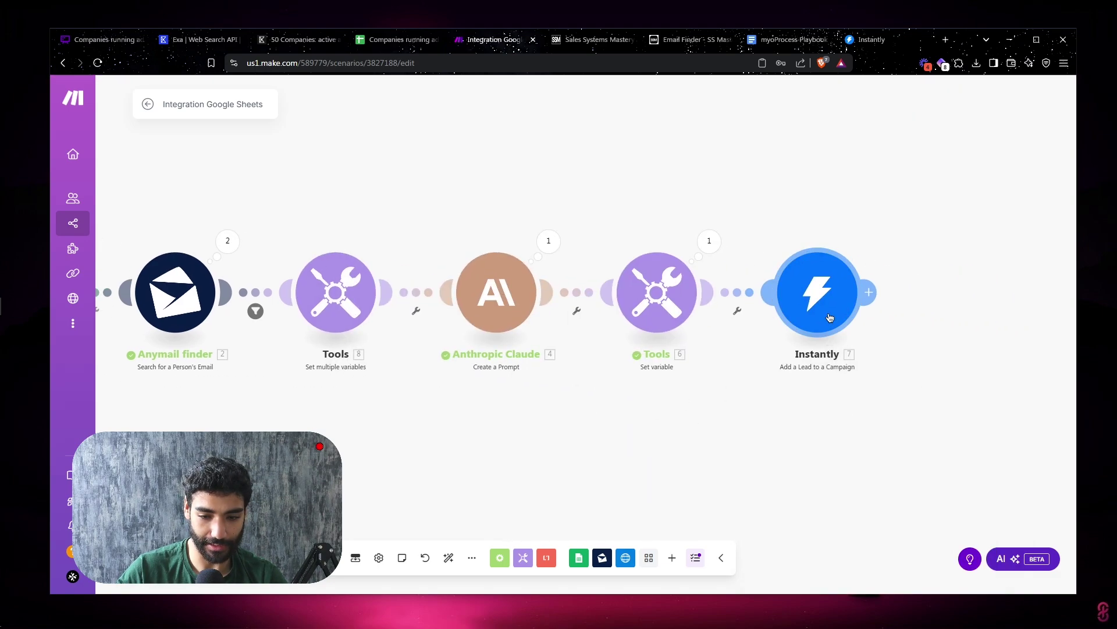
{"action": "left_click", "coordinate": [815, 291]}
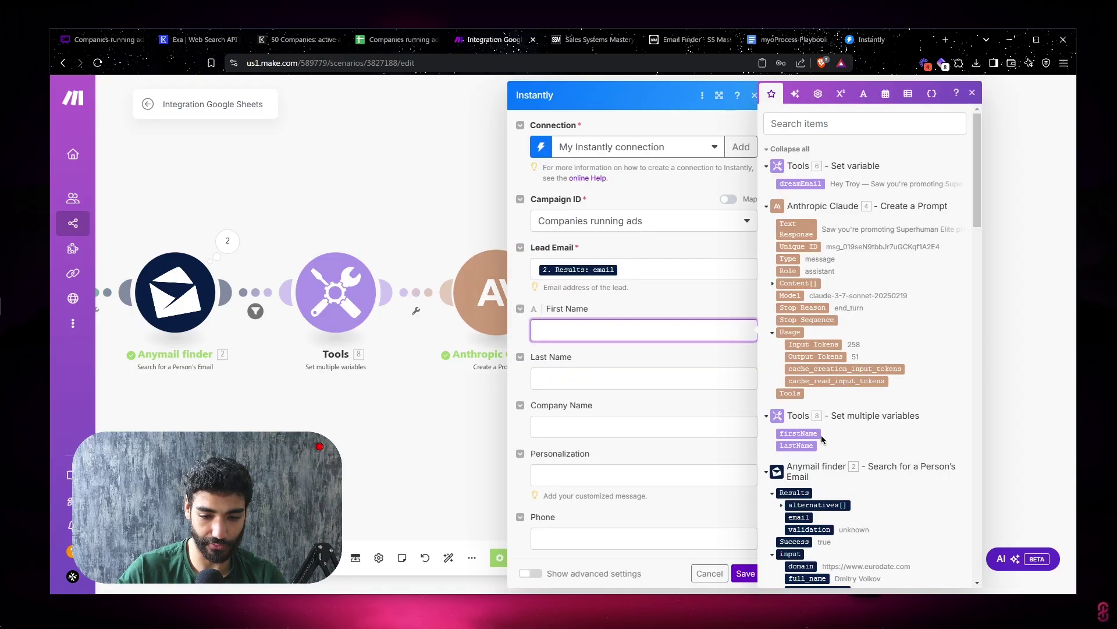
Step: Map firstName, lastName, Company Name (G) and dreamEmail into the Instantly lead fields
{"action": "left_click", "coordinate": [798, 433]}
{"action": "left_click", "coordinate": [798, 445]}
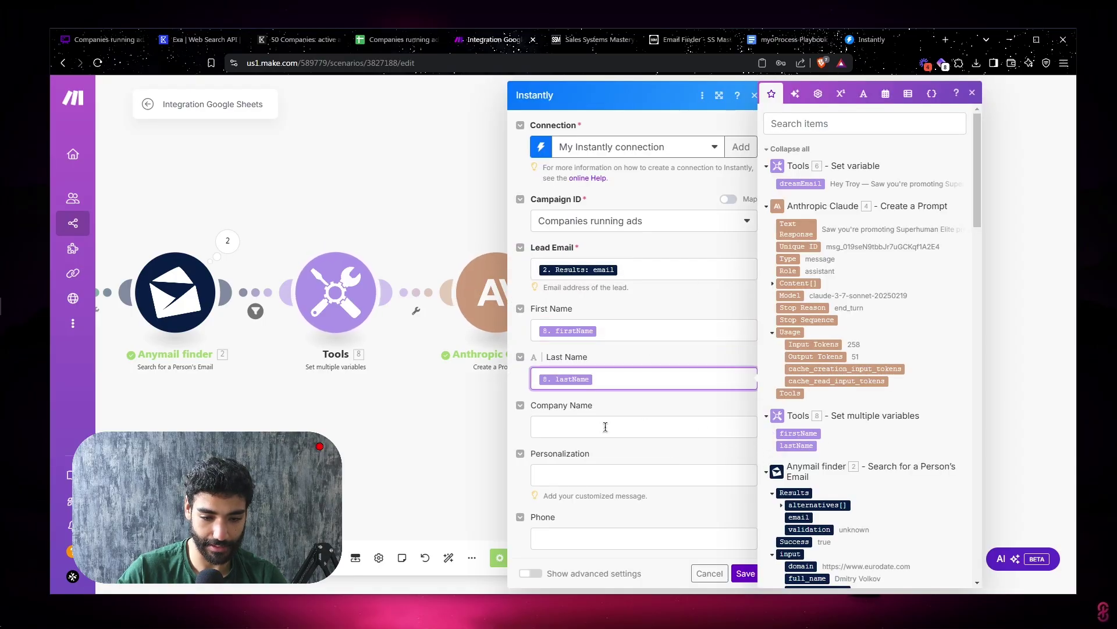
{"action": "scroll", "coordinate": [853, 394], "scroll_direction": "down", "scroll_amount": 6}
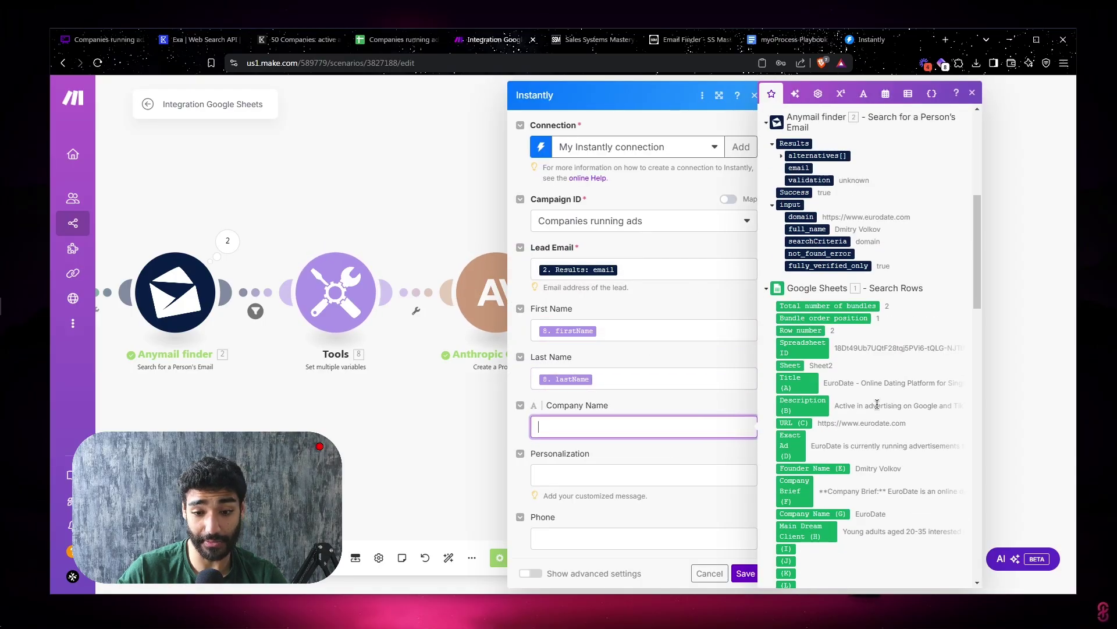
{"action": "left_click", "coordinate": [789, 491]}
{"action": "key", "text": "ctrl+a"}
{"action": "key", "text": "BackSpace"}
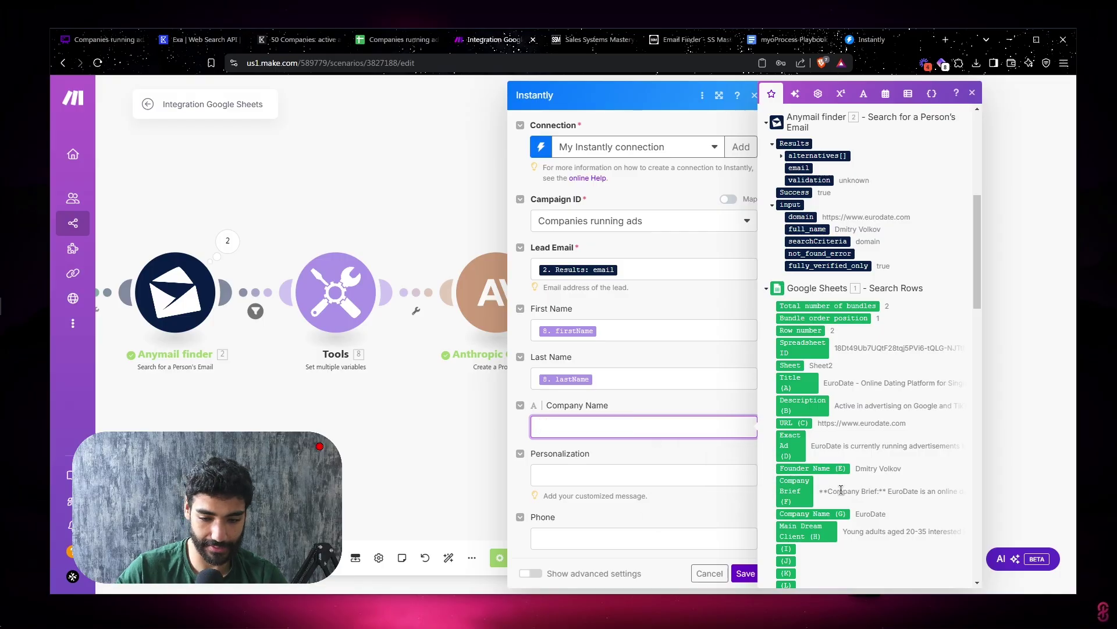
{"action": "scroll", "coordinate": [825, 343], "scroll_direction": "down", "scroll_amount": 1}
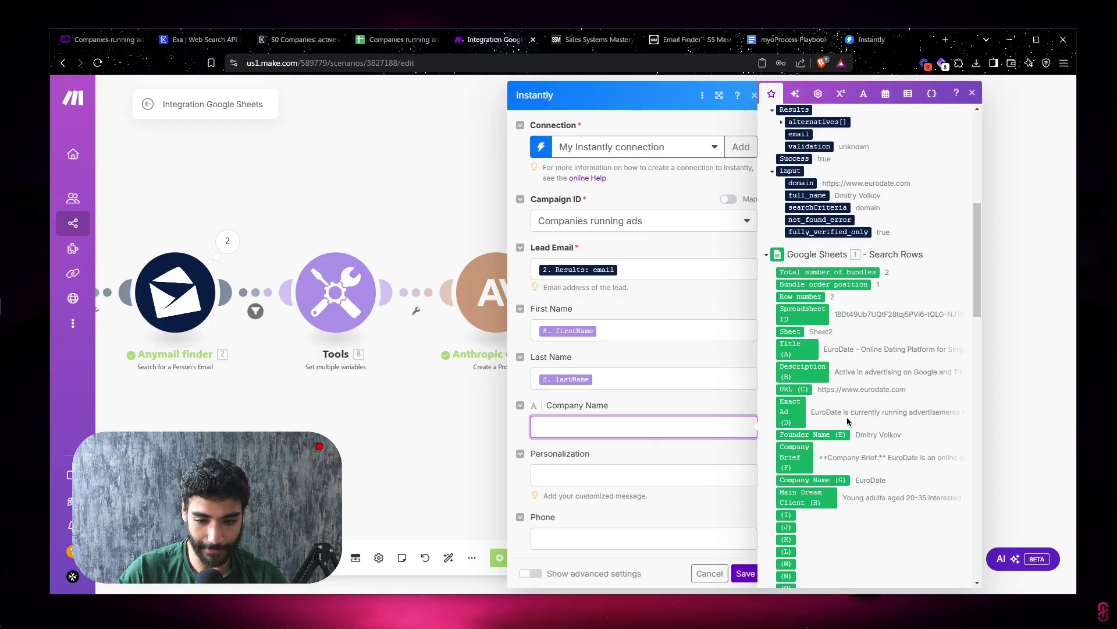
{"action": "left_click", "coordinate": [830, 455]}
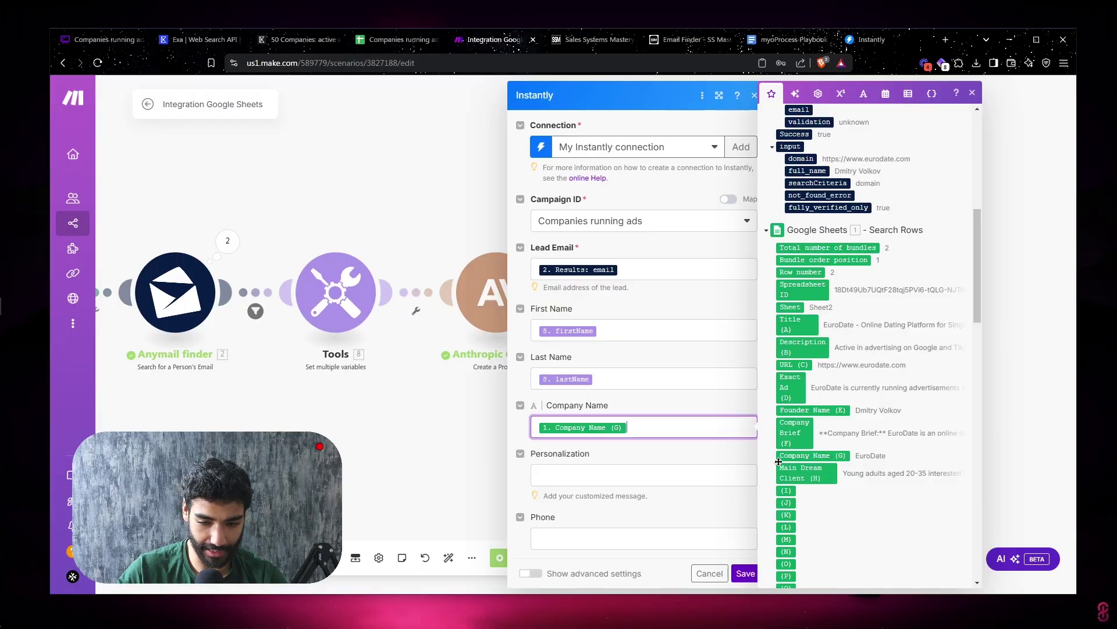
{"action": "key", "text": "Tab"}
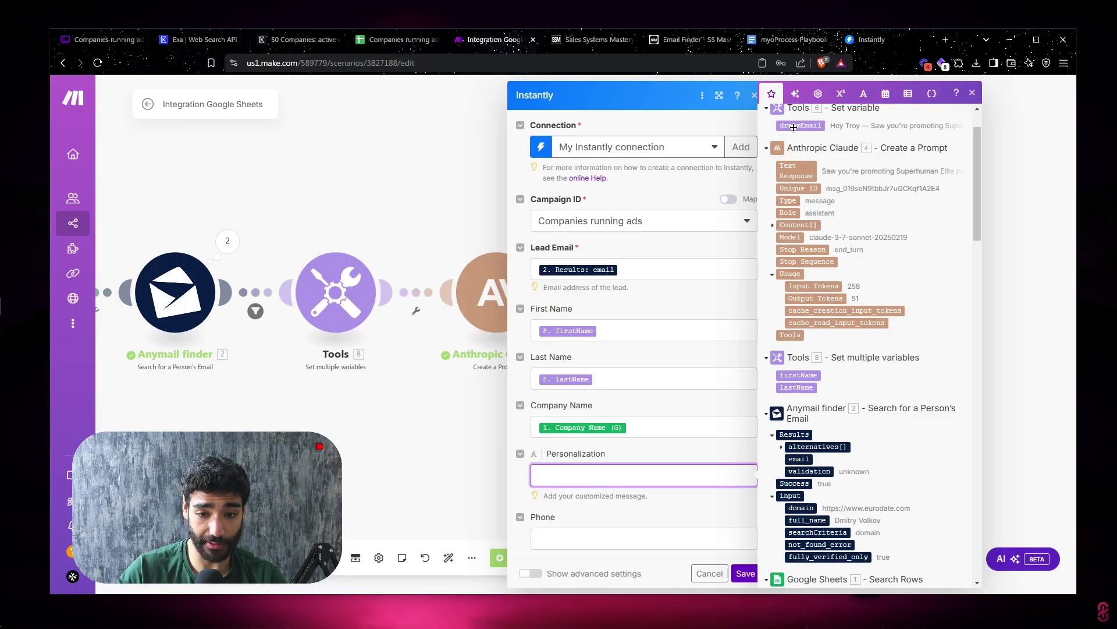
{"action": "left_click", "coordinate": [794, 127]}
Step: Save, run the scenario once, check the name outputs, then open Instantly's campaign list
{"action": "left_click", "coordinate": [746, 574]}
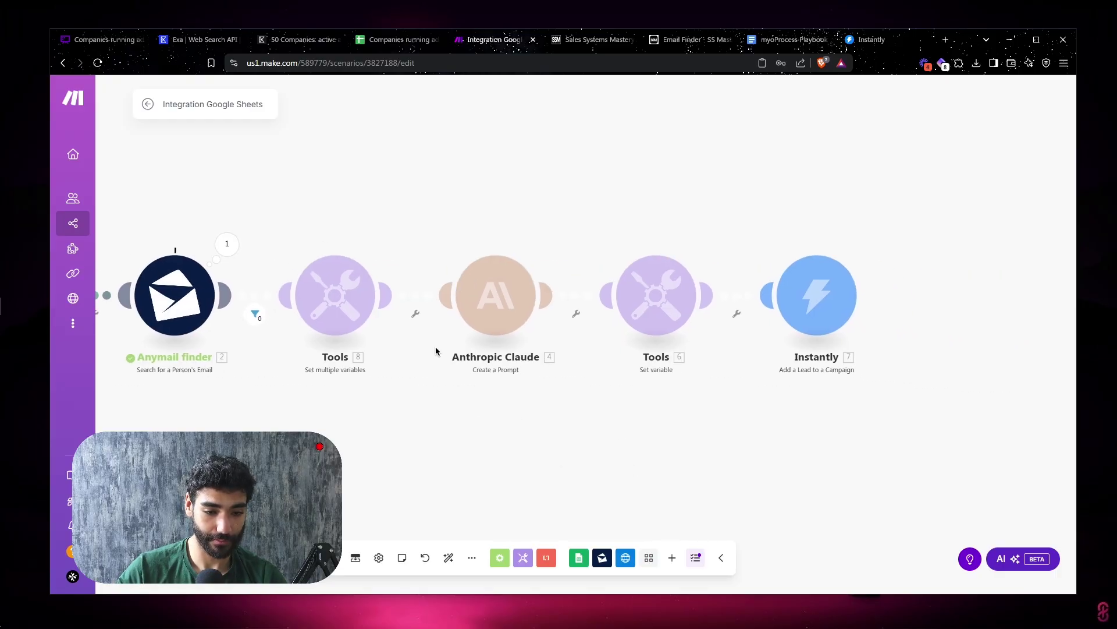
{"action": "left_click", "coordinate": [389, 240]}
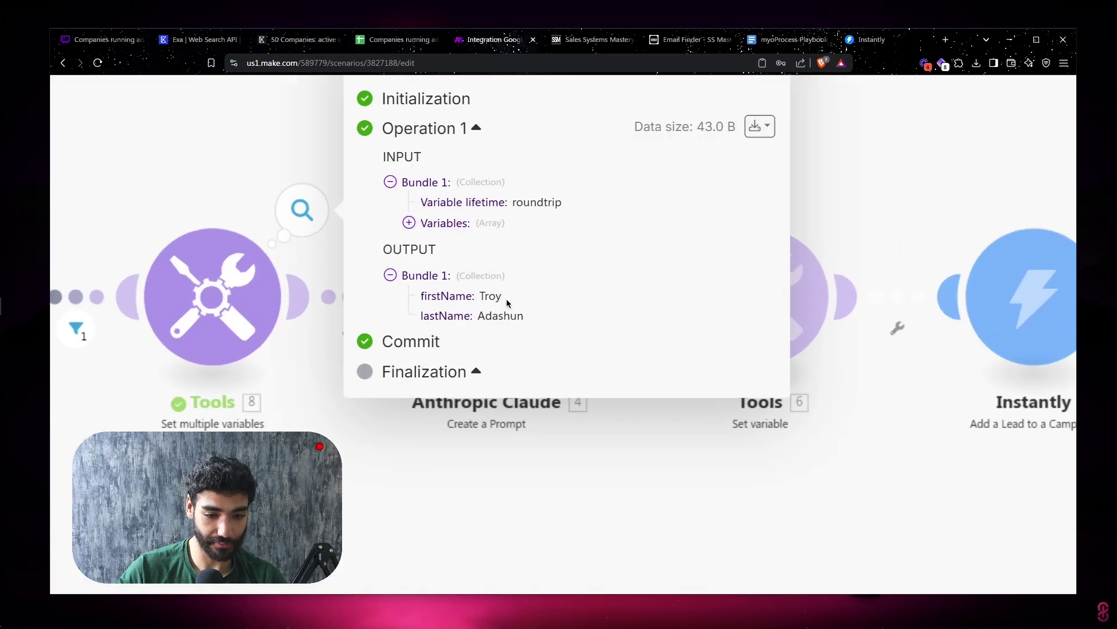
{"action": "left_click_drag", "start_coordinate": [483, 315], "coordinate": [532, 316]}
{"action": "left_click", "coordinate": [961, 459]}
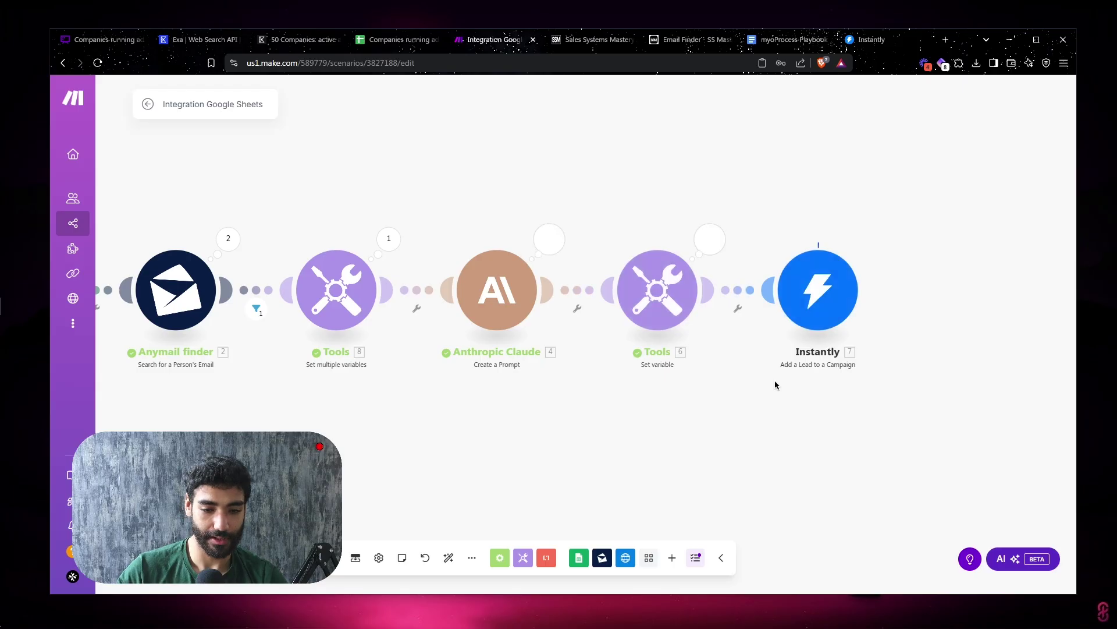
{"action": "left_click", "coordinate": [872, 40]}
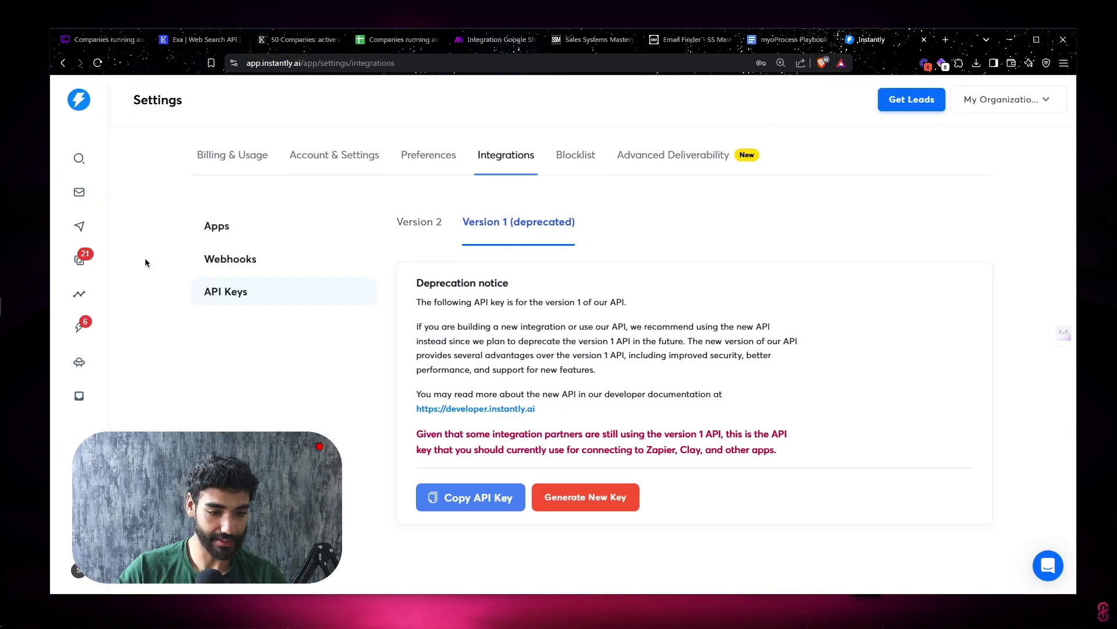
{"action": "left_click", "coordinate": [80, 227]}
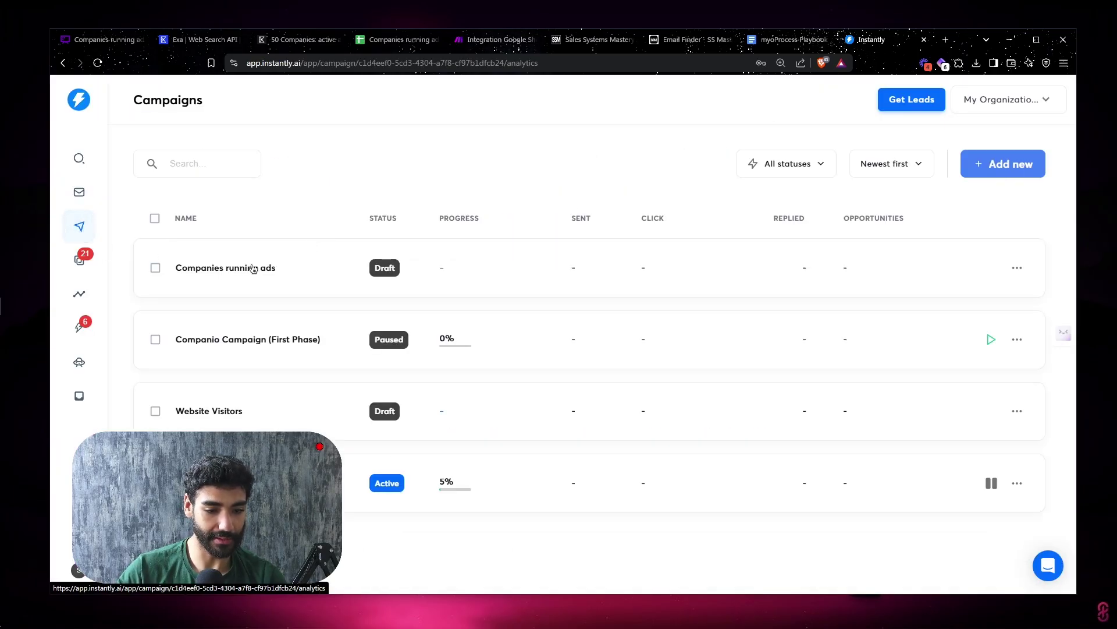
Step: Insert {{personalization}} into Step 1's body of 'Companies running ads' and preview the email
{"action": "left_click", "coordinate": [253, 268]}
{"action": "left_click", "coordinate": [285, 167]}
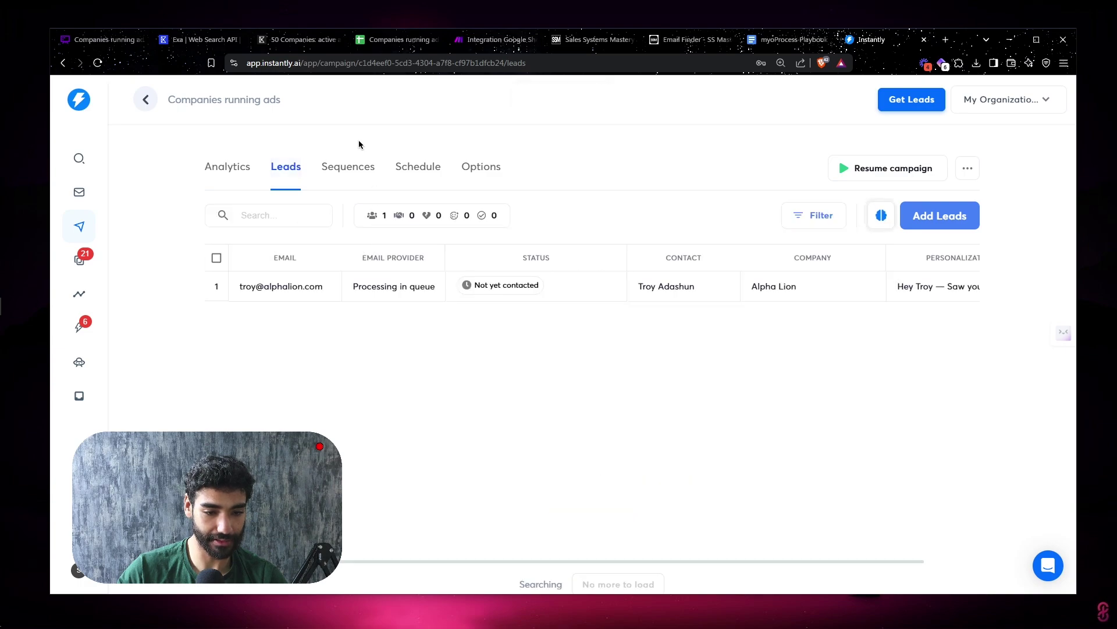
{"action": "left_click", "coordinate": [348, 168]}
{"action": "left_click", "coordinate": [517, 280]}
{"action": "type", "text": "{{"}
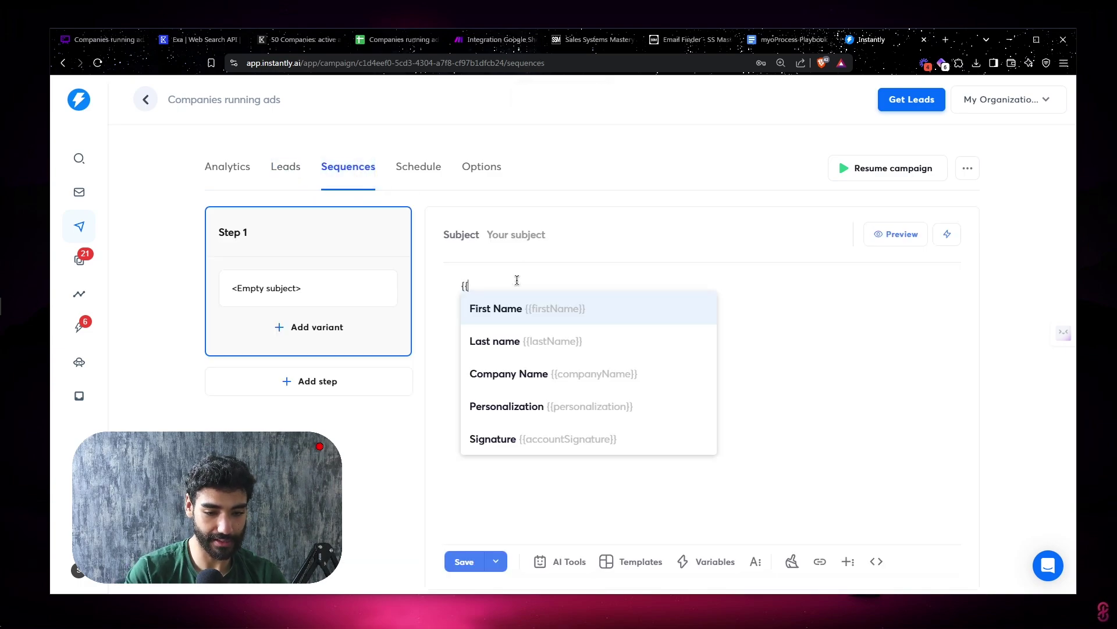
{"action": "left_click", "coordinate": [642, 405]}
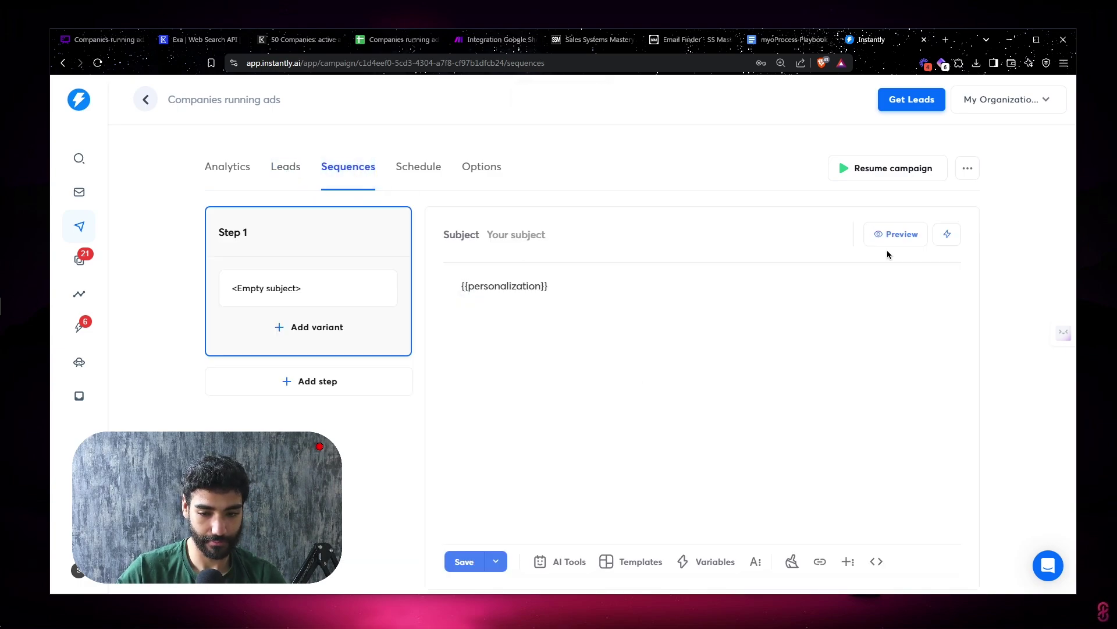
{"action": "left_click", "coordinate": [903, 239]}
{"action": "left_click_drag", "start_coordinate": [422, 276], "coordinate": [500, 278]}
{"action": "left_click", "coordinate": [517, 326]}
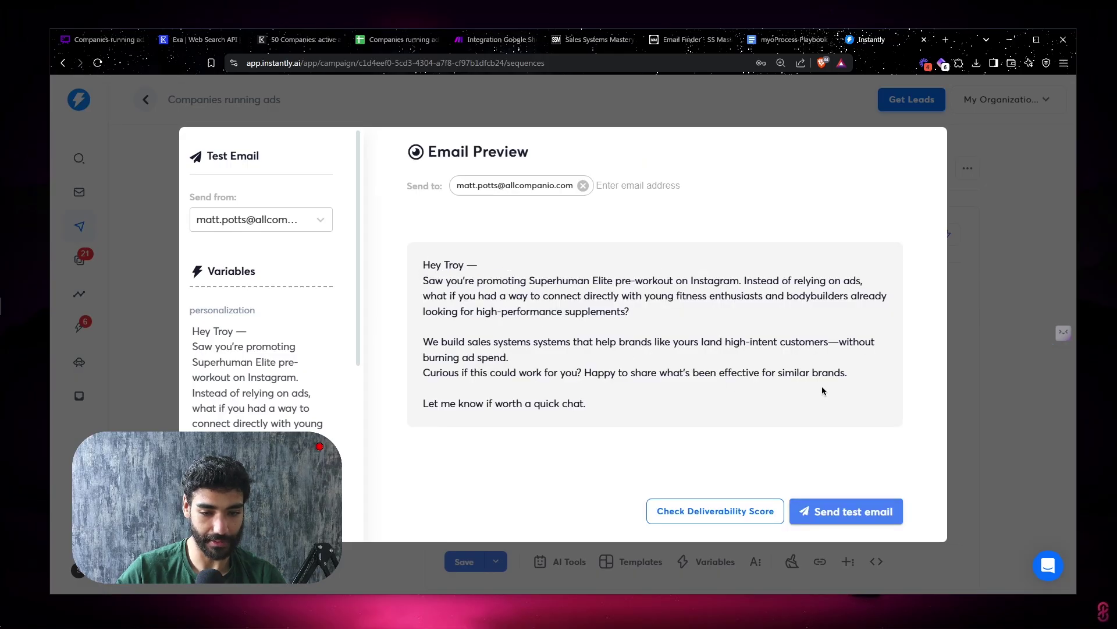
{"action": "left_click", "coordinate": [1013, 298]}
Step: Back in Make, review and save the Tools 6 dreamEmail value
{"action": "left_click", "coordinate": [493, 40]}
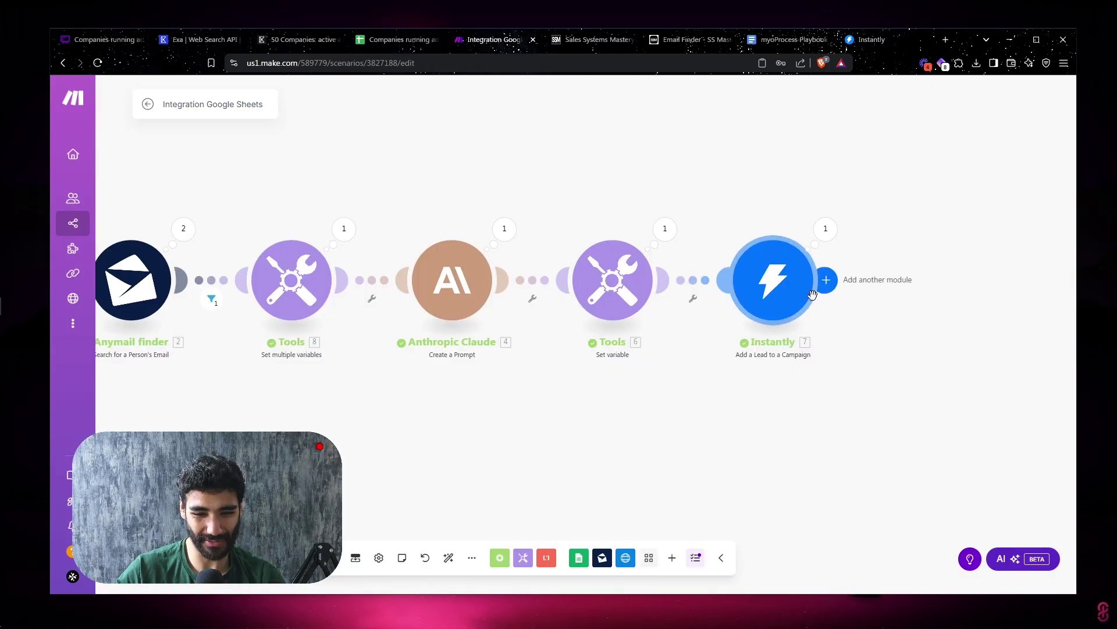
{"action": "left_click", "coordinate": [613, 279]}
{"action": "left_click", "coordinate": [798, 250]}
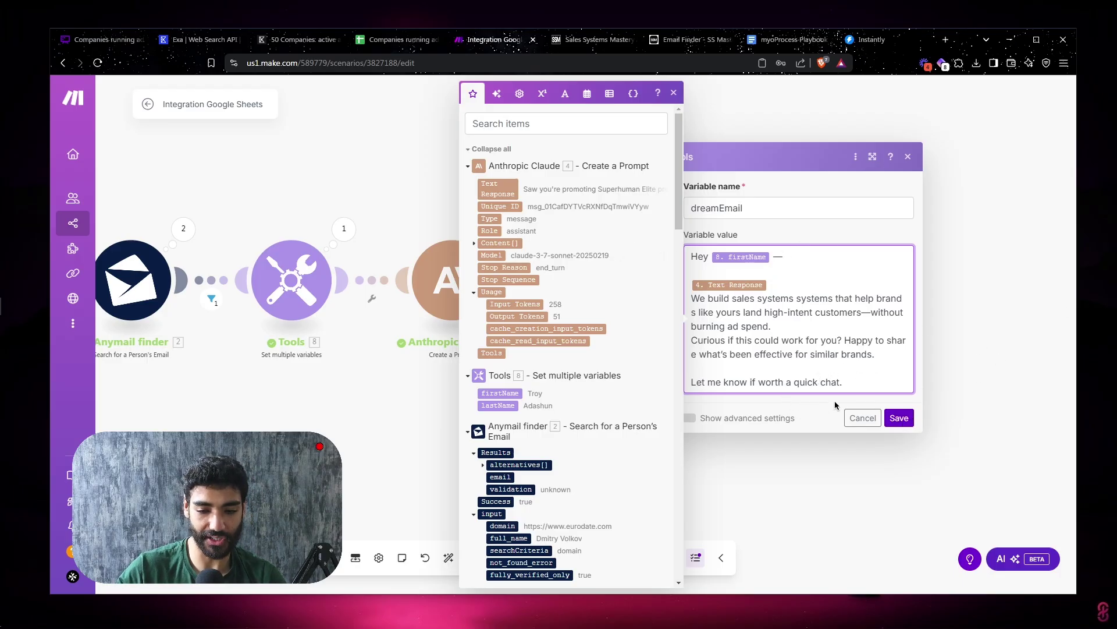
{"action": "left_click", "coordinate": [899, 418]}
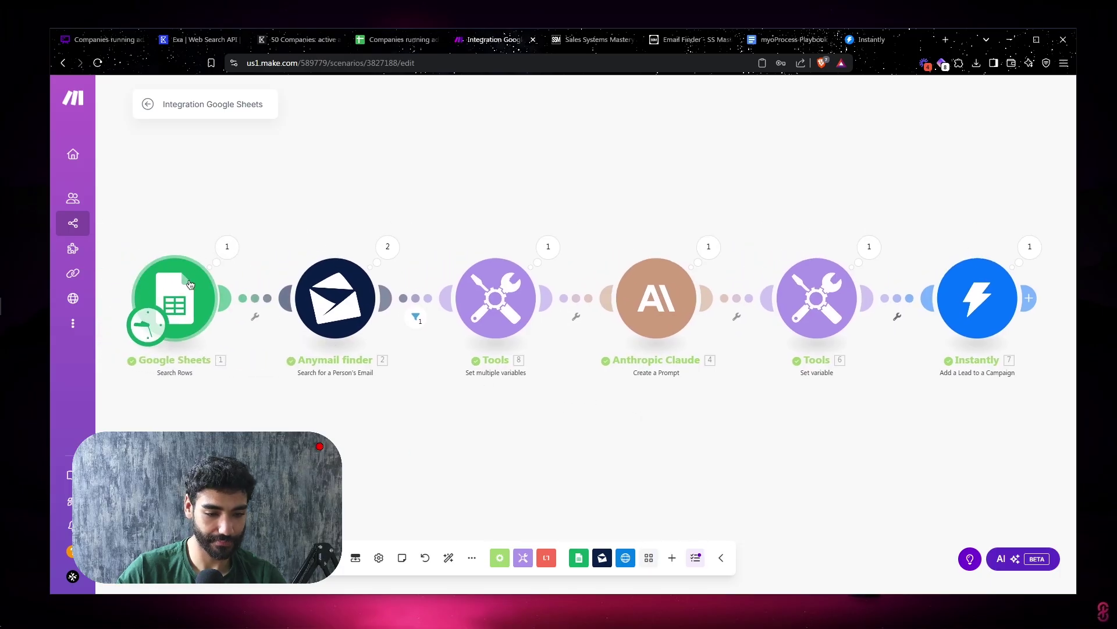
Step: Check the Google Sheets row search filter, then run the whole scenario once
{"action": "left_click", "coordinate": [181, 302]}
{"action": "left_click", "coordinate": [346, 461]}
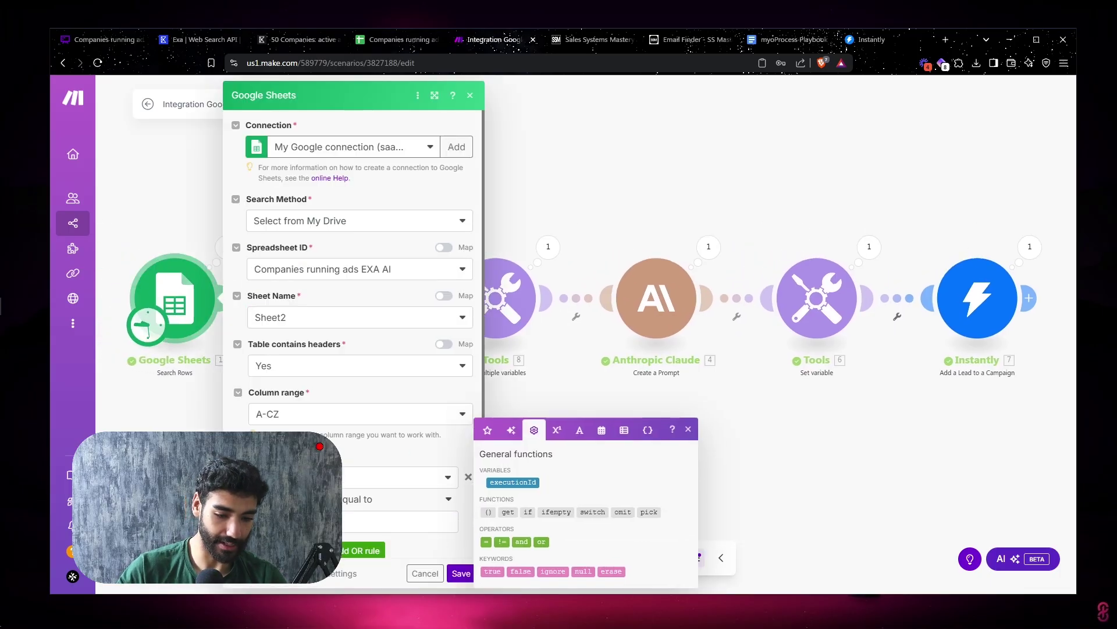
{"action": "scroll", "coordinate": [353, 291], "scroll_direction": "down", "scroll_amount": 3}
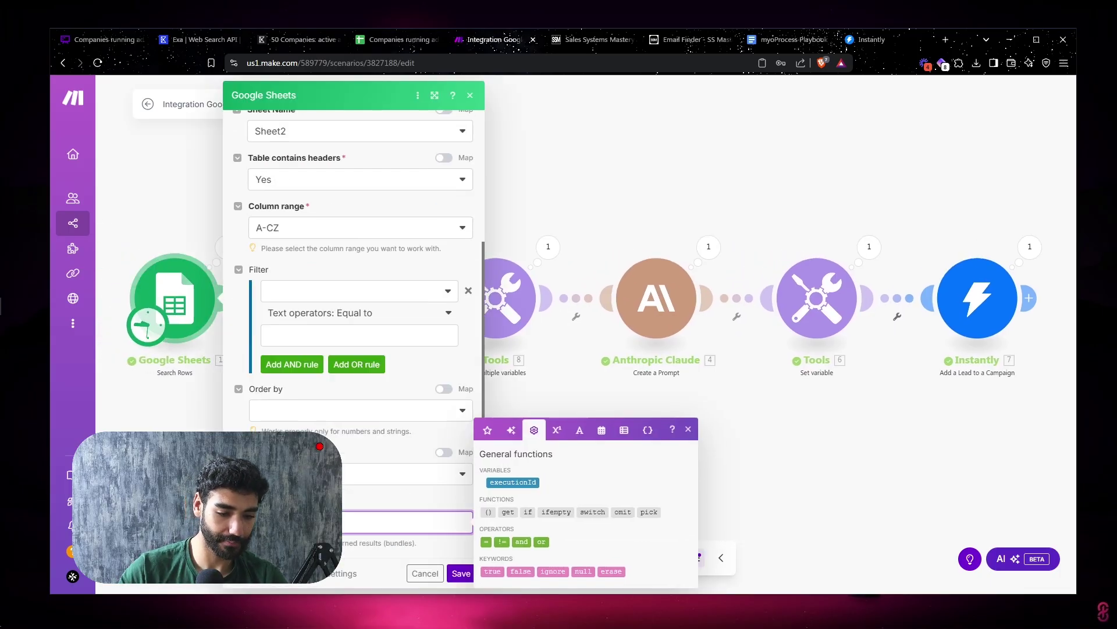
{"action": "left_click", "coordinate": [426, 573]}
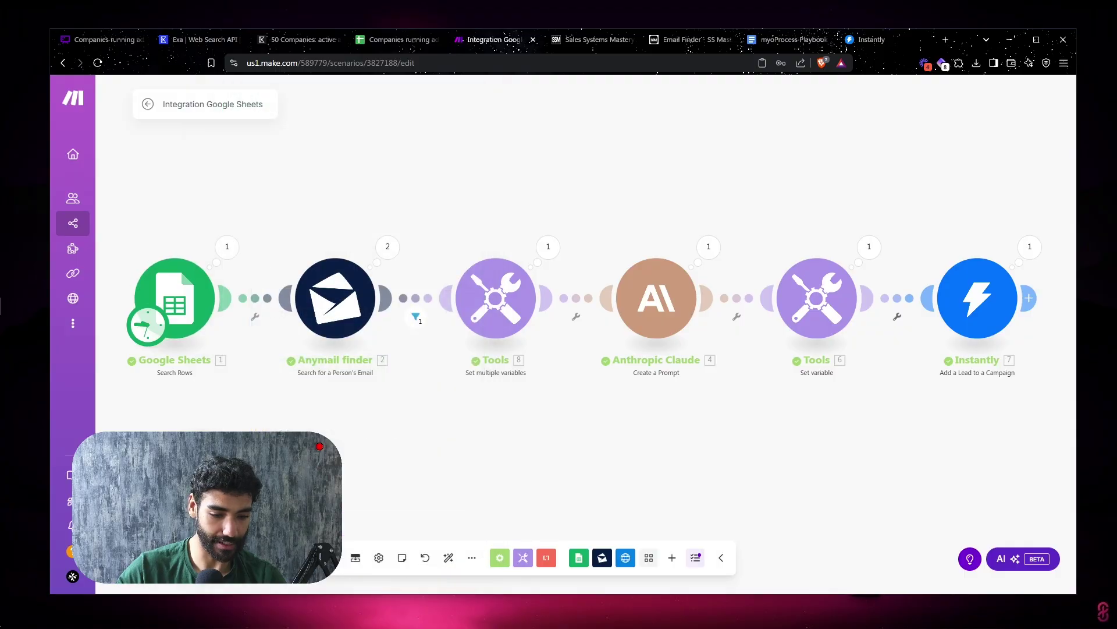
{"action": "left_click", "coordinate": [175, 558]}
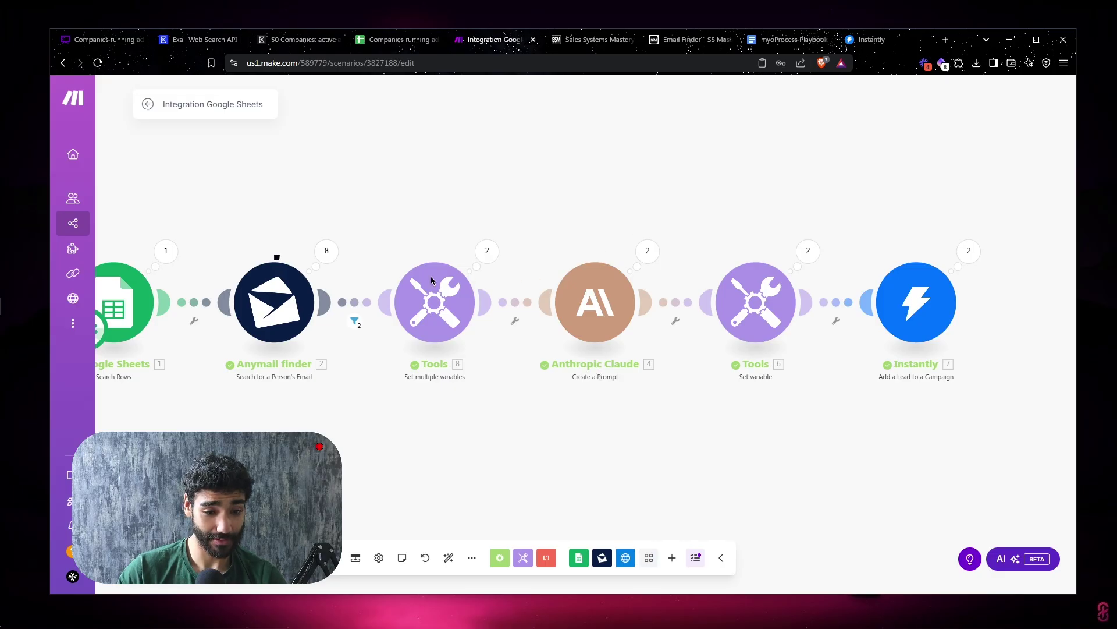
Step: Read the dreamEmail output of the Set variable step's second operation
{"action": "scroll", "coordinate": [686, 187], "scroll_direction": "right", "scroll_amount": 1}
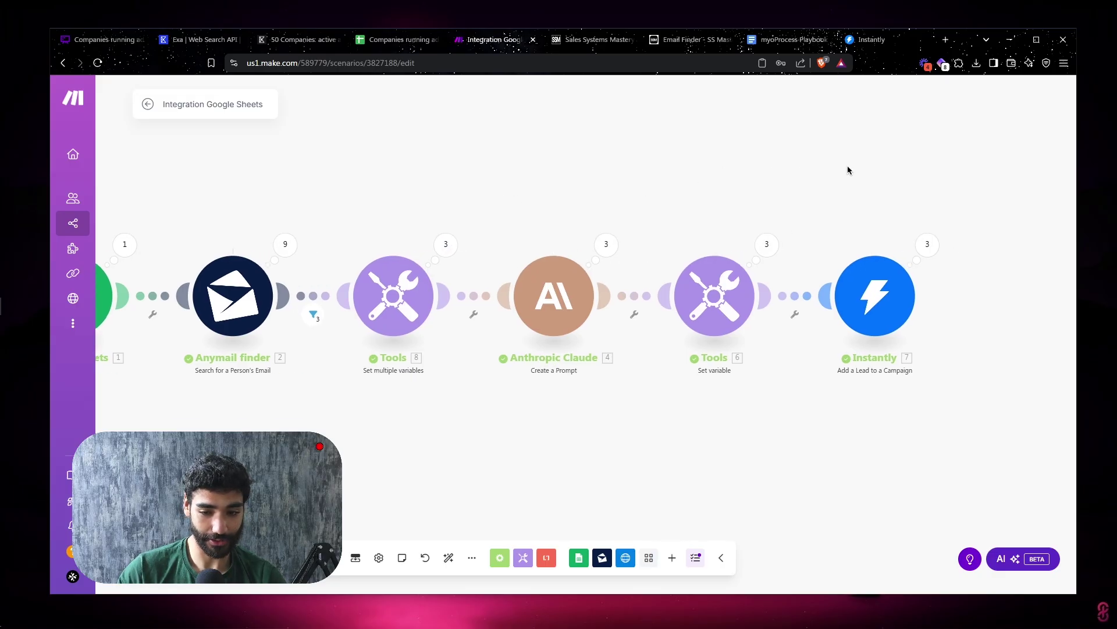
{"action": "left_click", "coordinate": [768, 253]}
{"action": "left_click", "coordinate": [844, 250]}
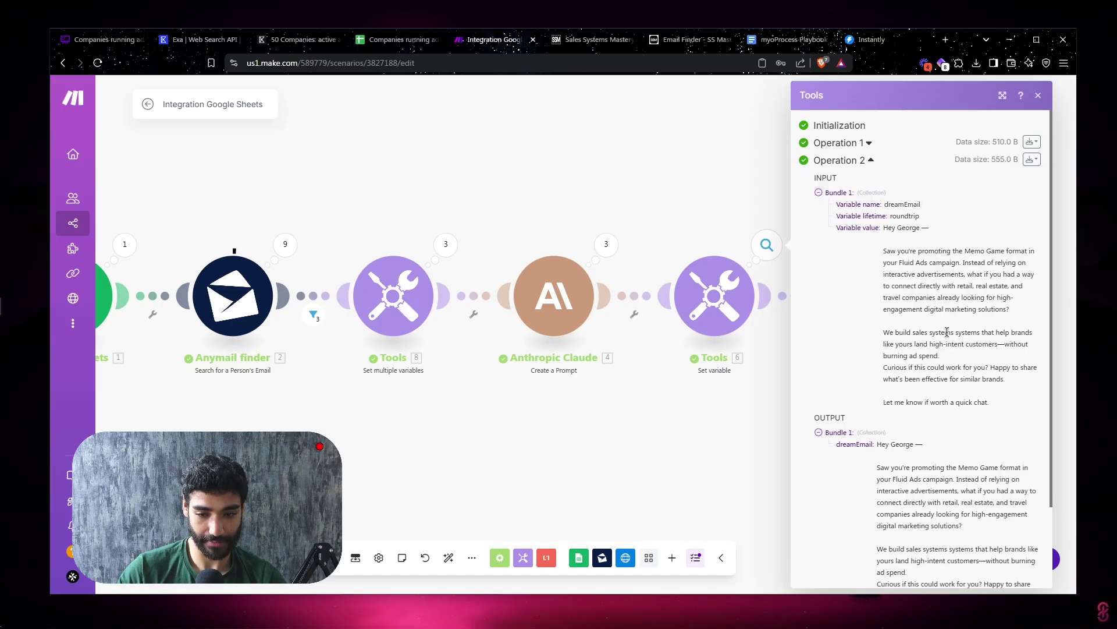
{"action": "scroll", "coordinate": [941, 332], "scroll_direction": "down", "scroll_amount": 3}
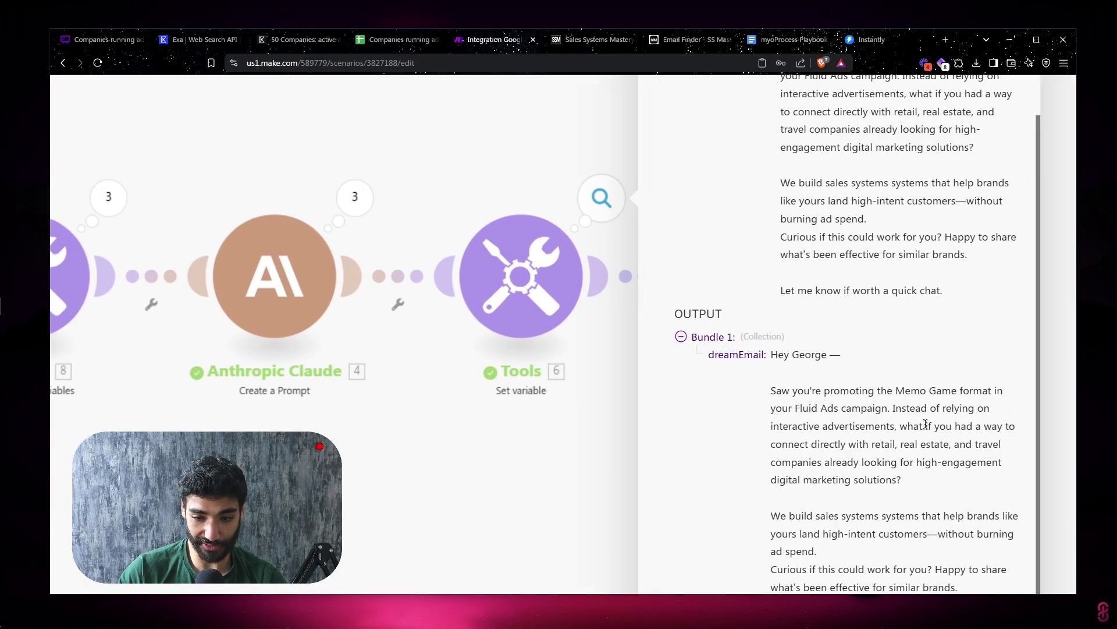
{"action": "scroll", "coordinate": [947, 385], "scroll_direction": "down", "scroll_amount": 2}
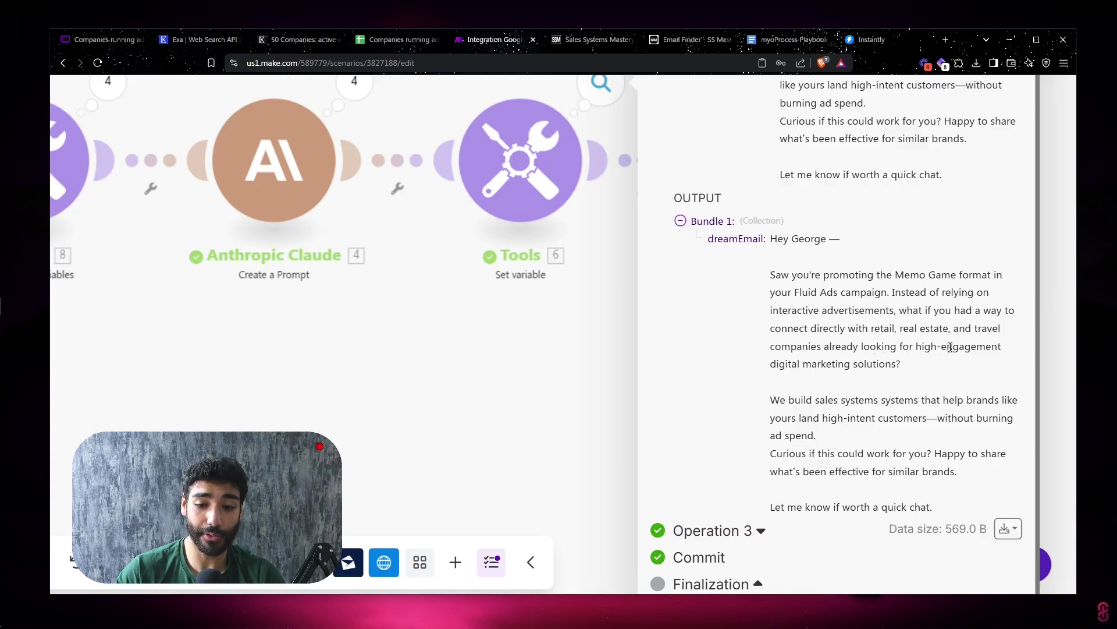
{"action": "scroll", "coordinate": [883, 342], "scroll_direction": "down", "scroll_amount": 5}
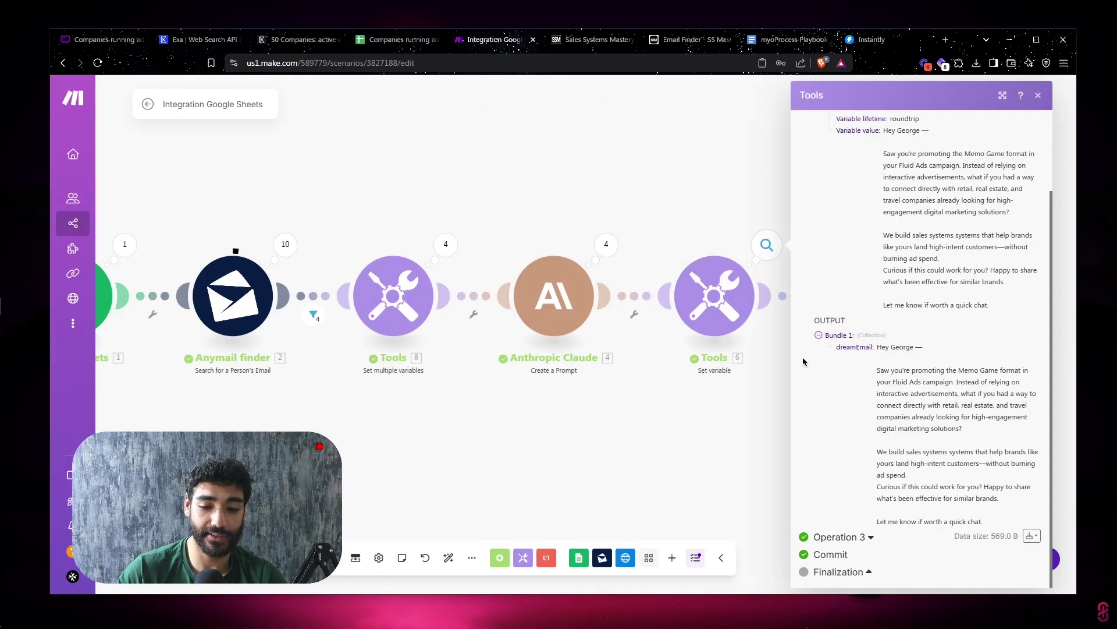
Step: Read the dreamEmail output of the third operation, resetting page zoom afterwards
{"action": "left_click", "coordinate": [696, 402]}
{"action": "left_click", "coordinate": [766, 251]}
{"action": "left_click", "coordinate": [853, 260]}
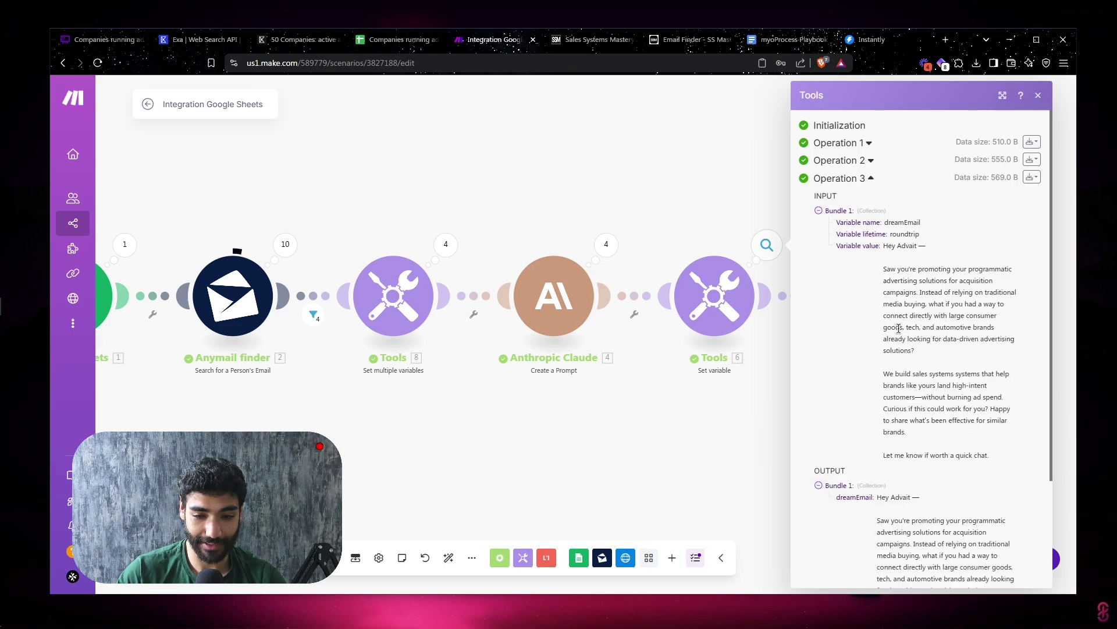
{"action": "scroll", "coordinate": [908, 349], "scroll_direction": "down", "scroll_amount": 3}
{"action": "scroll", "coordinate": [916, 405], "scroll_direction": "up", "scroll_amount": 5}
{"action": "scroll", "coordinate": [916, 405], "scroll_direction": "right", "scroll_amount": 3}
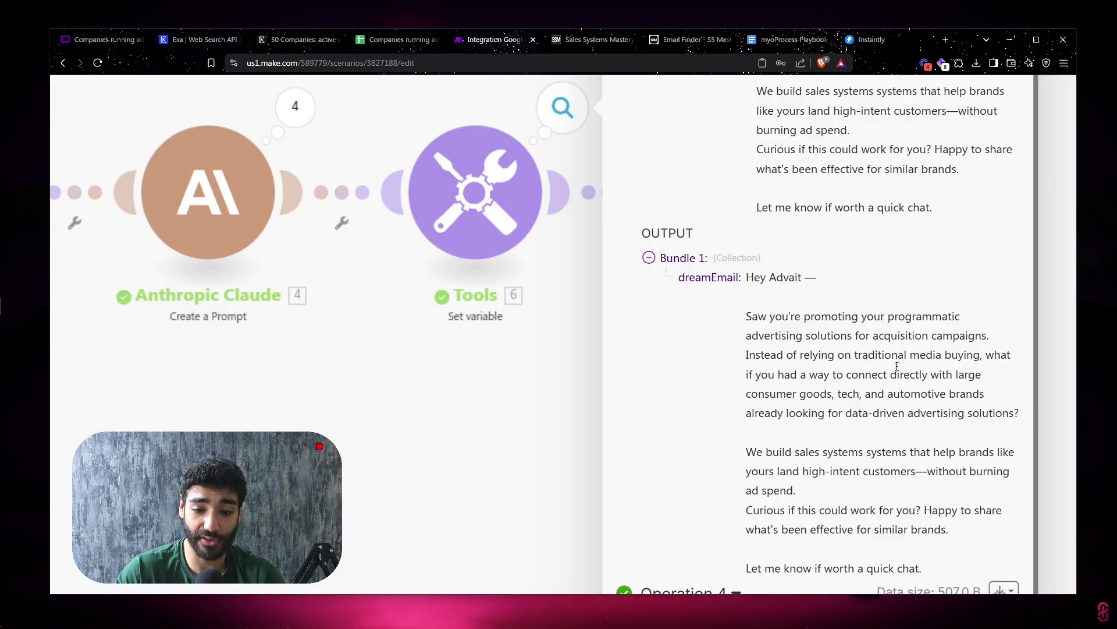
{"action": "key", "text": "ctrl+0"}
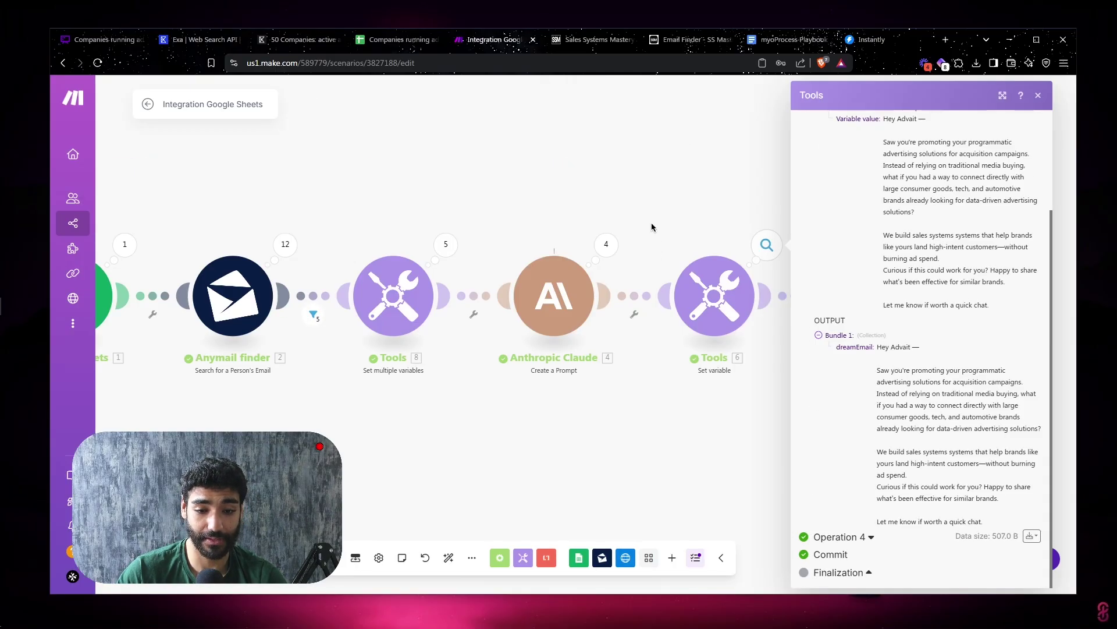
Step: Read the fourth operation's dreamEmail output, then close the inspector and return to Instantly
{"action": "left_click", "coordinate": [750, 233]}
{"action": "left_click", "coordinate": [757, 243]}
{"action": "left_click", "coordinate": [839, 278]}
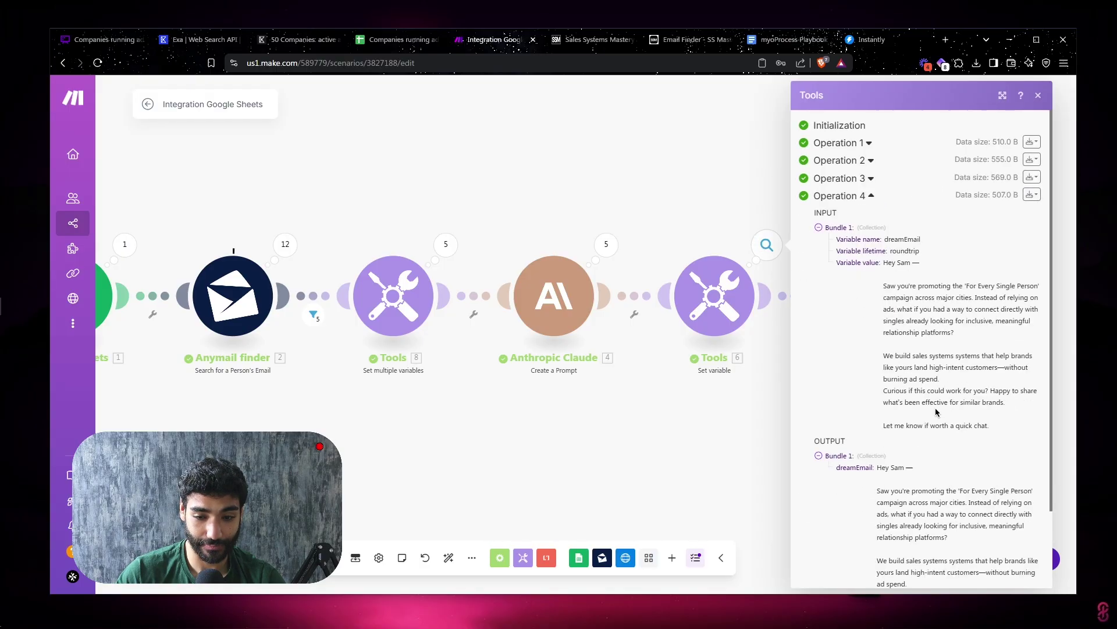
{"action": "scroll", "coordinate": [932, 452], "scroll_direction": "down", "scroll_amount": 3}
{"action": "scroll", "coordinate": [960, 446], "scroll_direction": "up", "scroll_amount": 5}
{"action": "scroll", "coordinate": [948, 444], "scroll_direction": "right", "scroll_amount": 3}
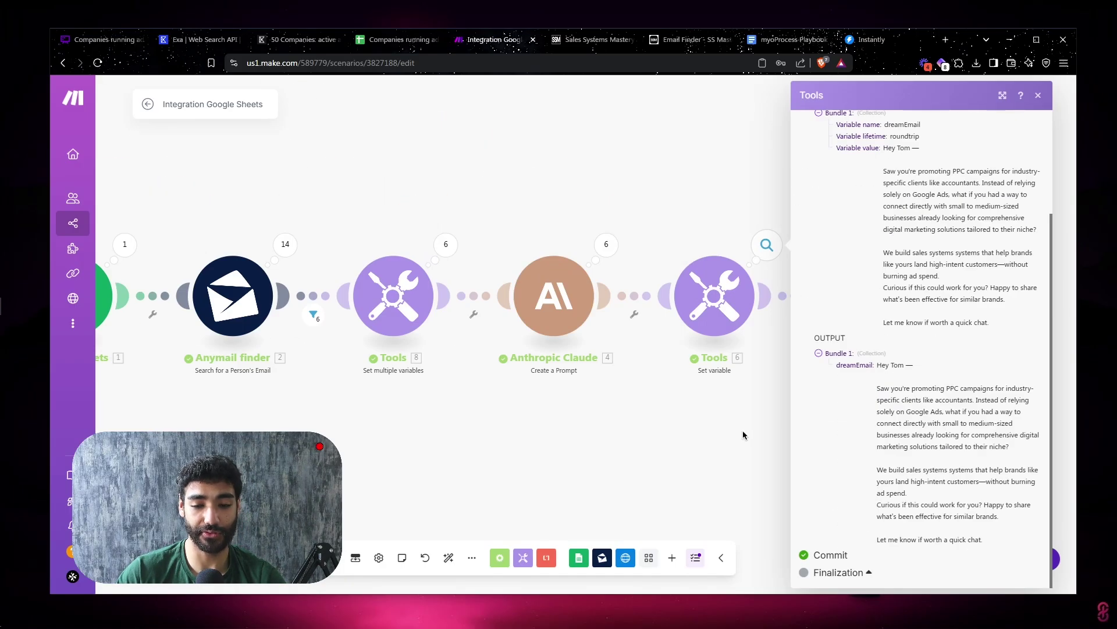
{"action": "left_click", "coordinate": [743, 435]}
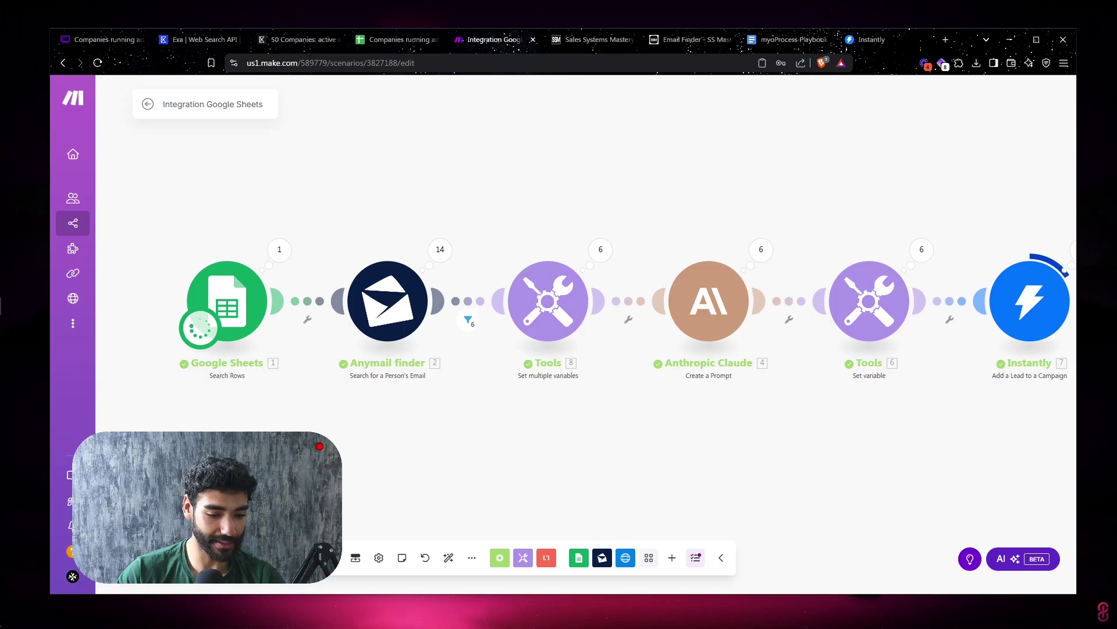
{"action": "left_click", "coordinate": [896, 40]}
Step: Review the campaign's leads and preview the Step 1 email
{"action": "left_click", "coordinate": [296, 164]}
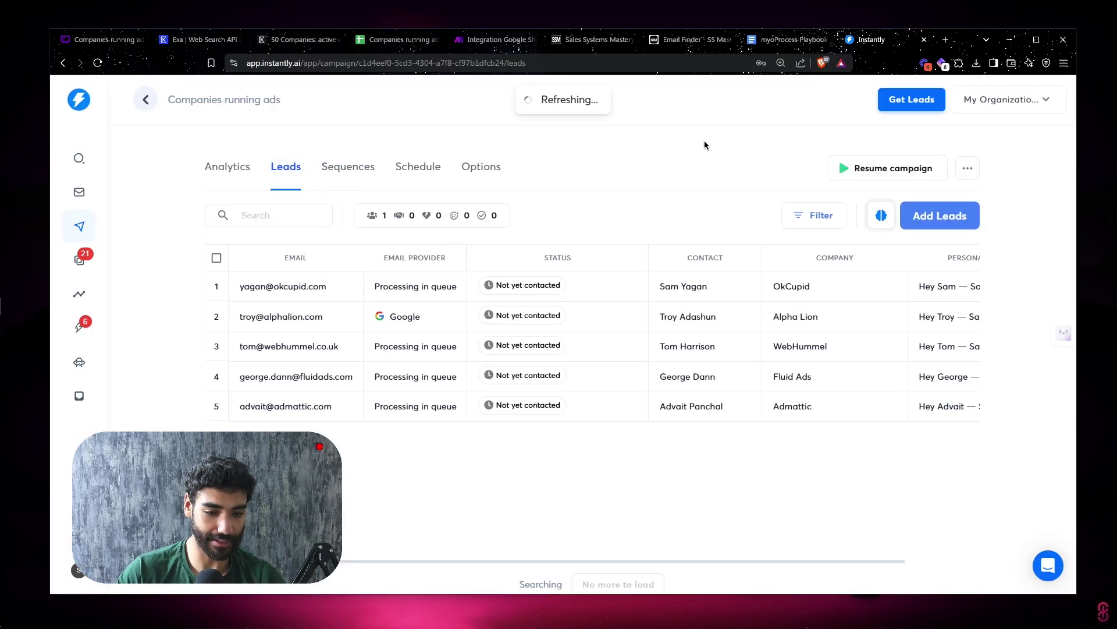
{"action": "left_click", "coordinate": [342, 167]}
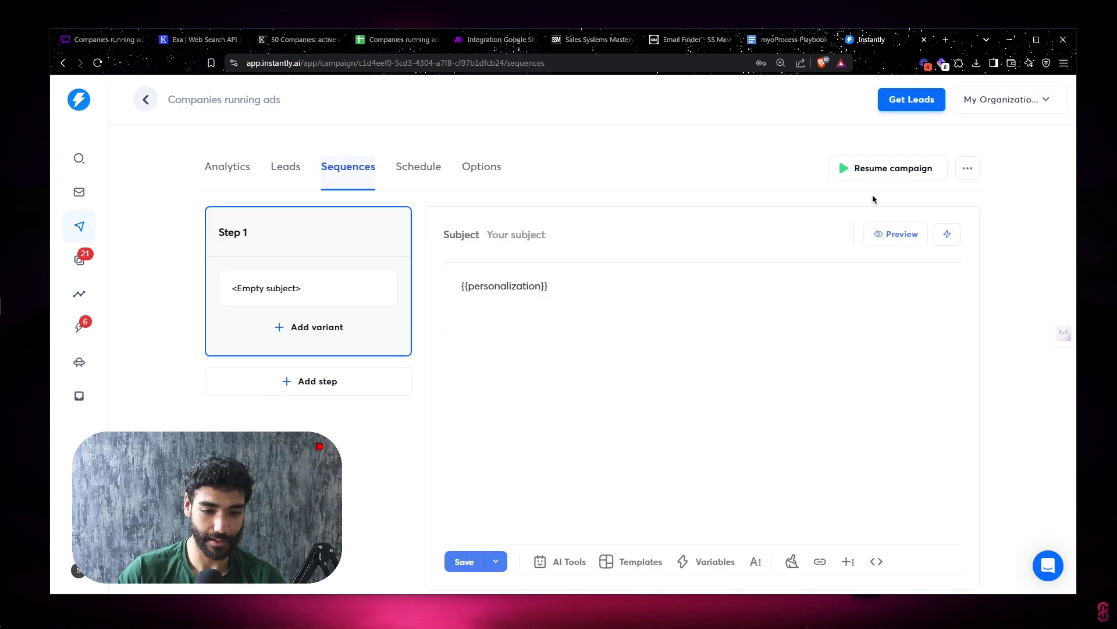
{"action": "left_click", "coordinate": [897, 235]}
{"action": "left_click", "coordinate": [959, 289]}
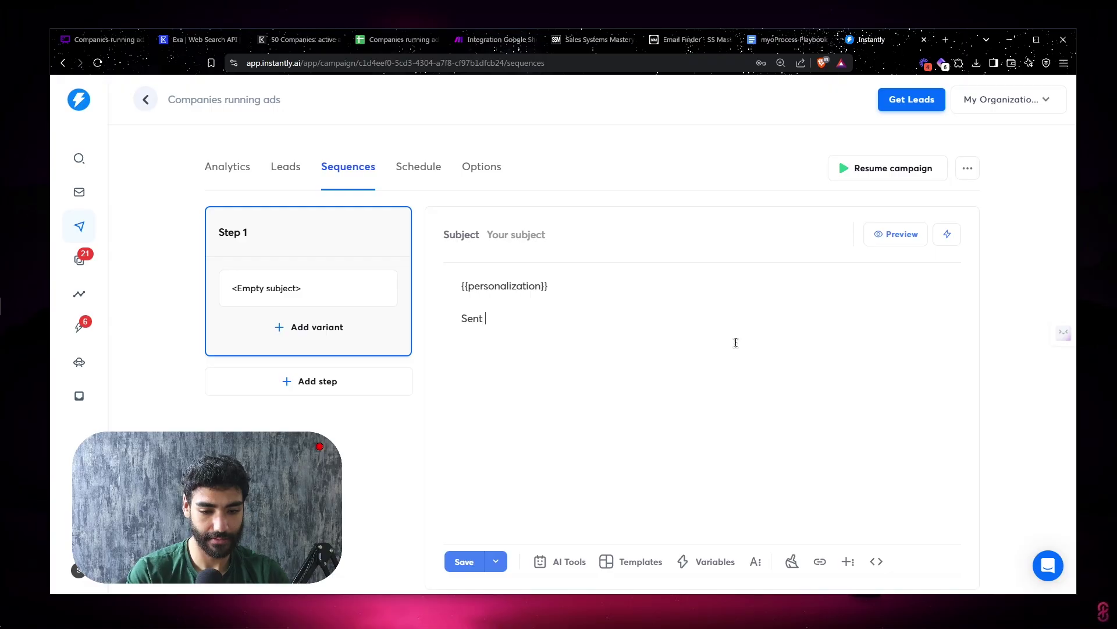
Step: End the body with 'Sent from iPhone', set subject 'a better way to get clients {{firstName}}', preview
{"action": "type", "text": "from iPhone"}
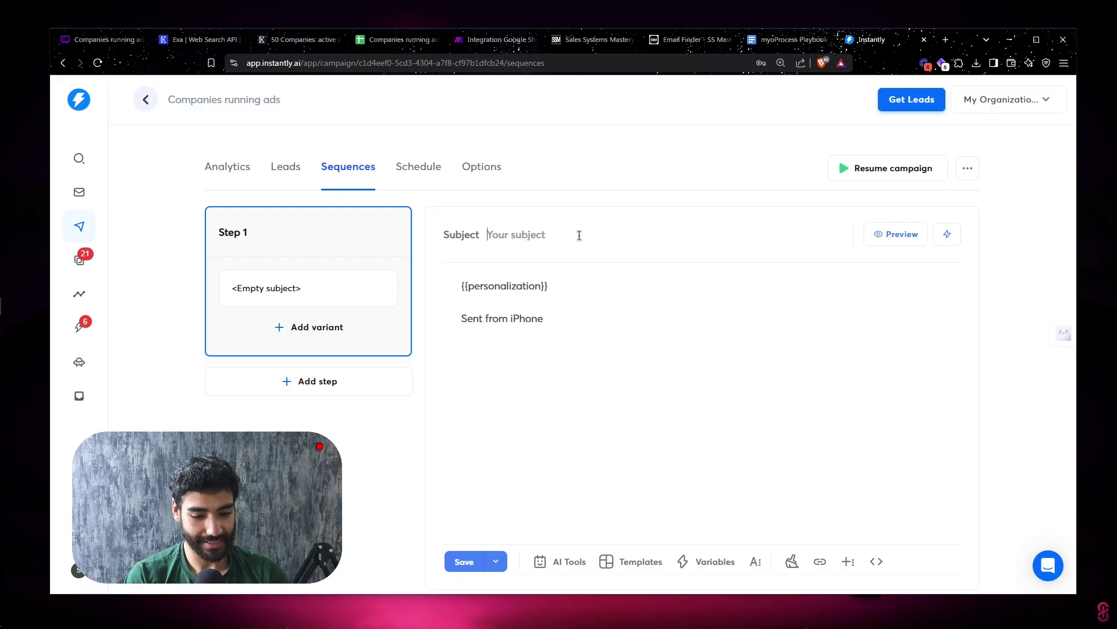
{"action": "type", "text": "a better way t"}
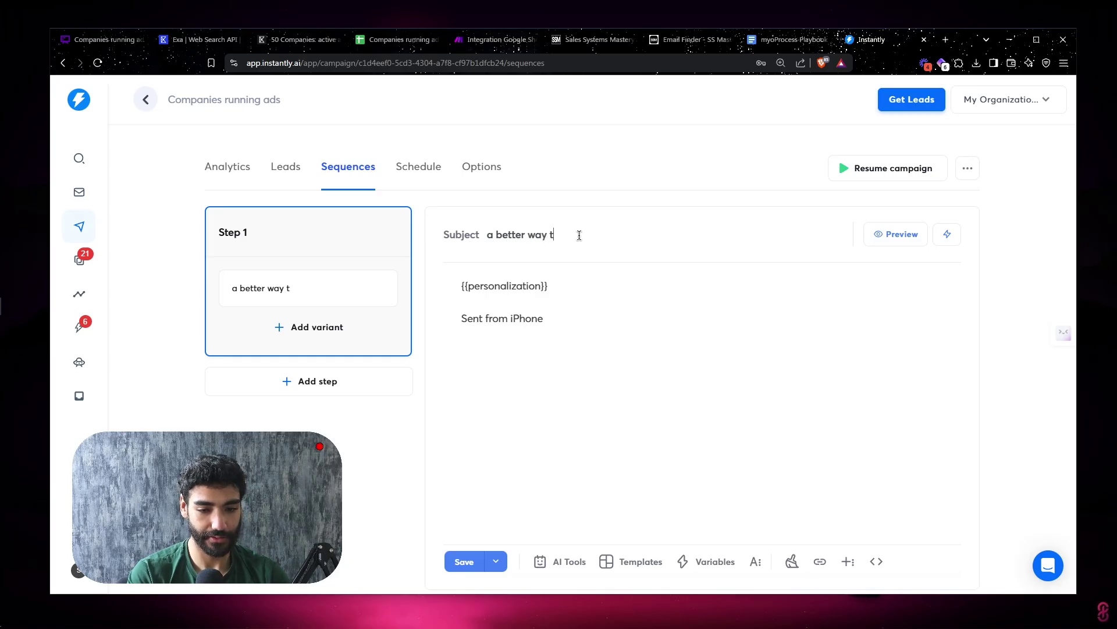
{"action": "type", "text": "o get clien"}
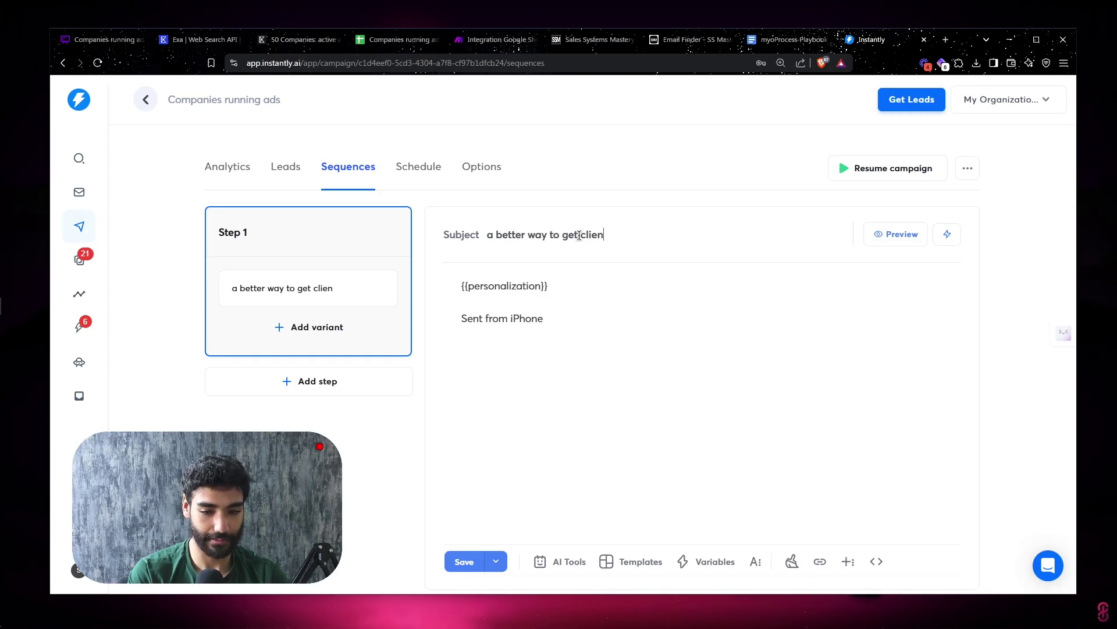
{"action": "type", "text": "ts {{firstName}}"}
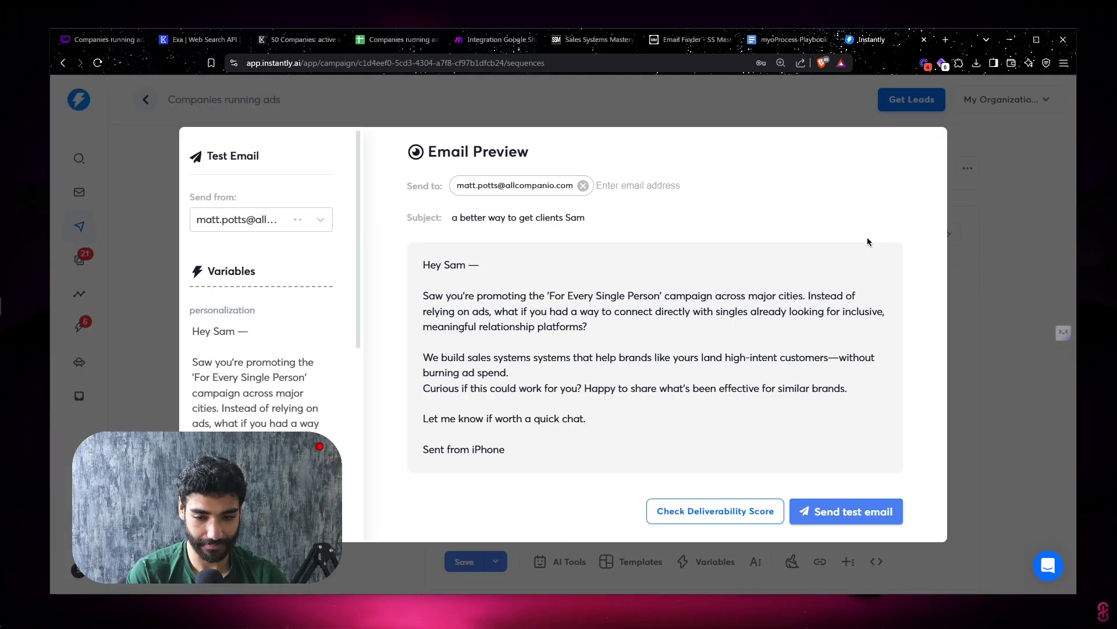
{"action": "left_click", "coordinate": [869, 240]}
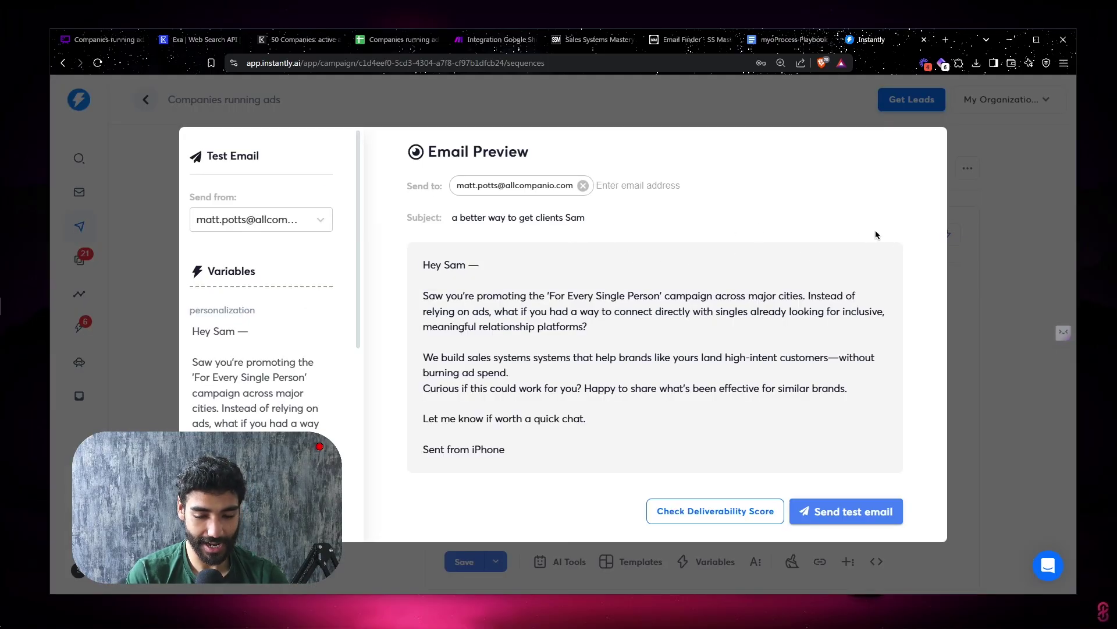
{"action": "left_click", "coordinate": [973, 266]}
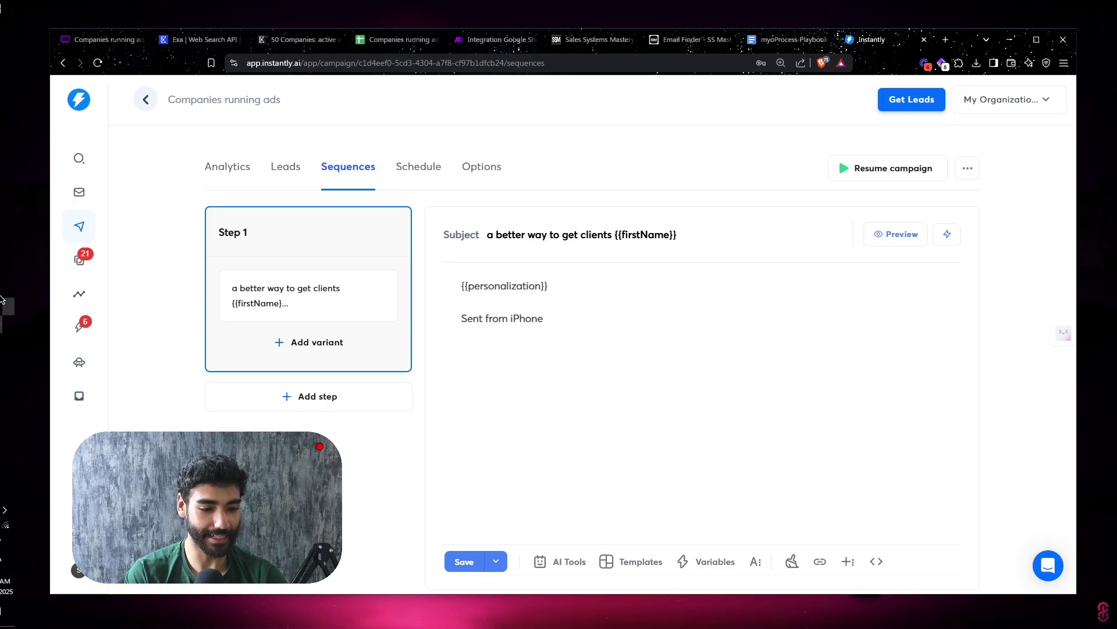
{"action": "mouse_move", "coordinate": [12, 321]}
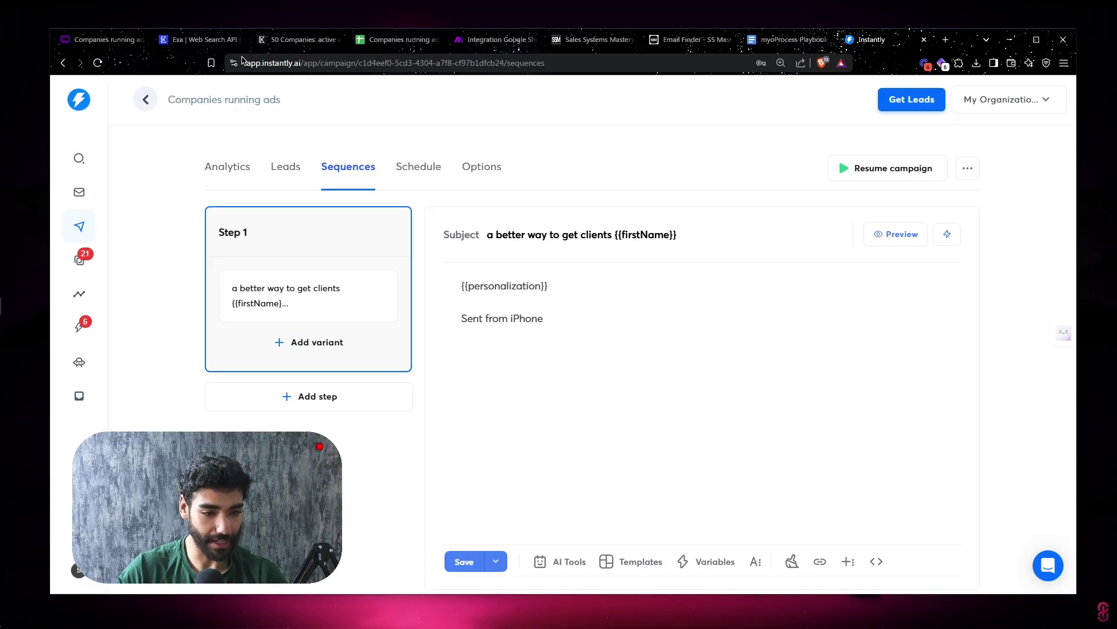
{"action": "left_click", "coordinate": [204, 39]}
Step: Review the 50 Companies webset table and Companies running ads sheet, then return to Make
{"action": "left_click", "coordinate": [295, 37]}
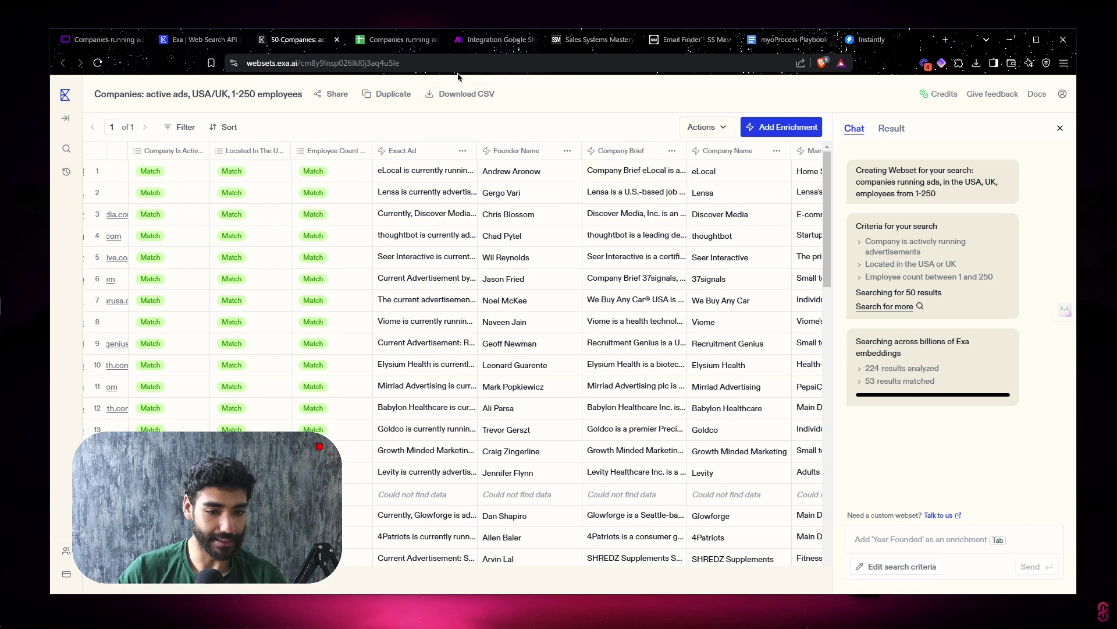
{"action": "left_click", "coordinate": [402, 40]}
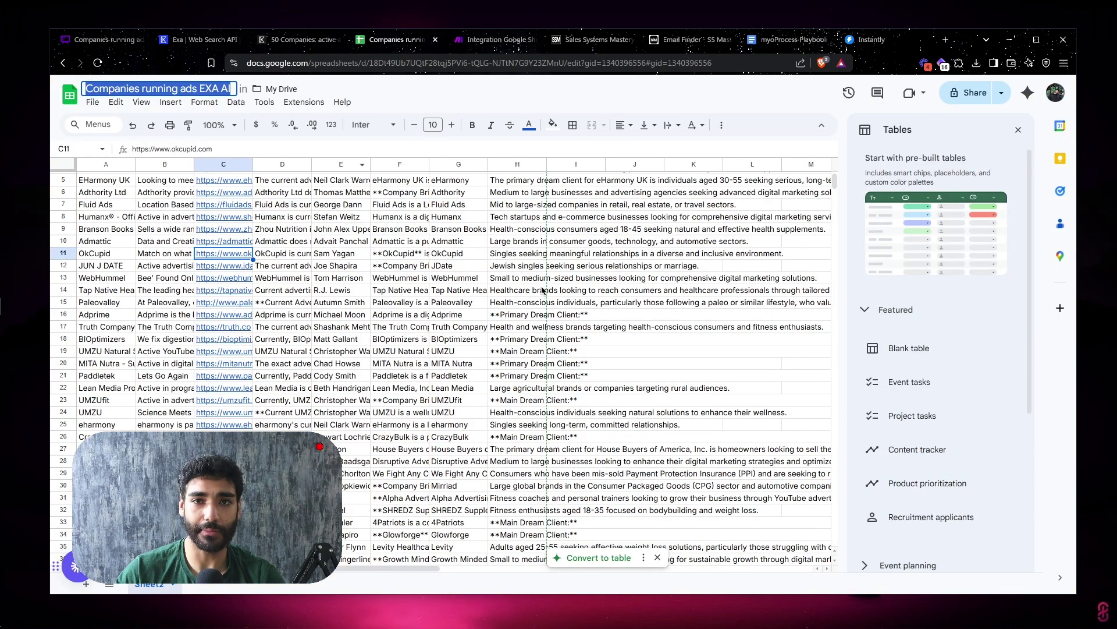
{"action": "left_click", "coordinate": [495, 39]}
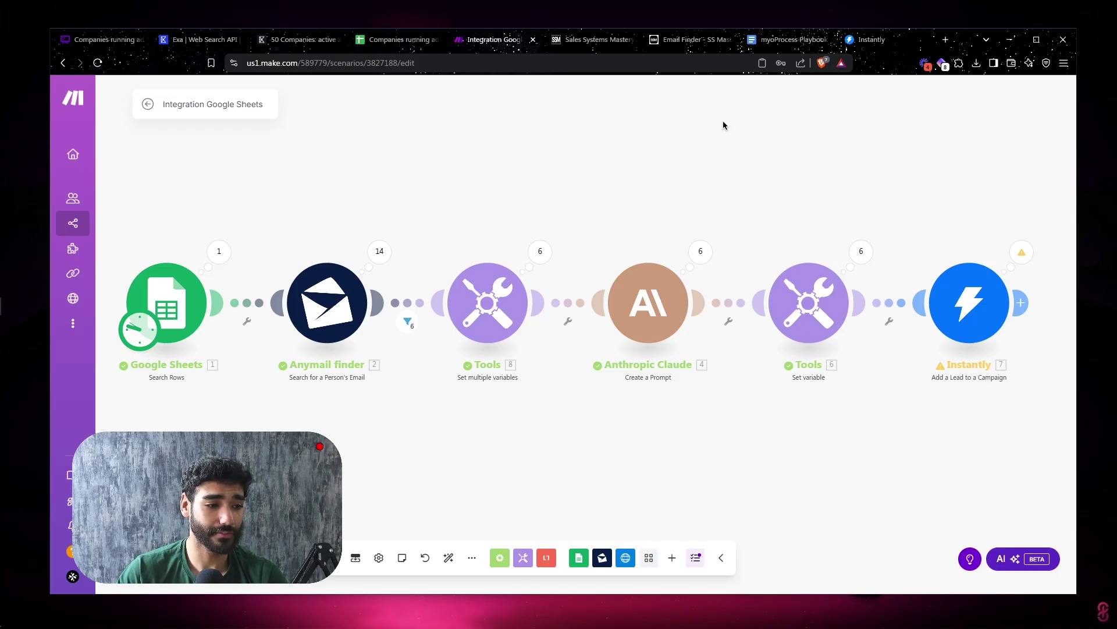
{"action": "mouse_move", "coordinate": [723, 126]}
{"action": "left_mouse_down"}
{"action": "mouse_move", "coordinate": [738, 113]}
{"action": "mouse_move", "coordinate": [731, 145]}
{"action": "left_mouse_up"}
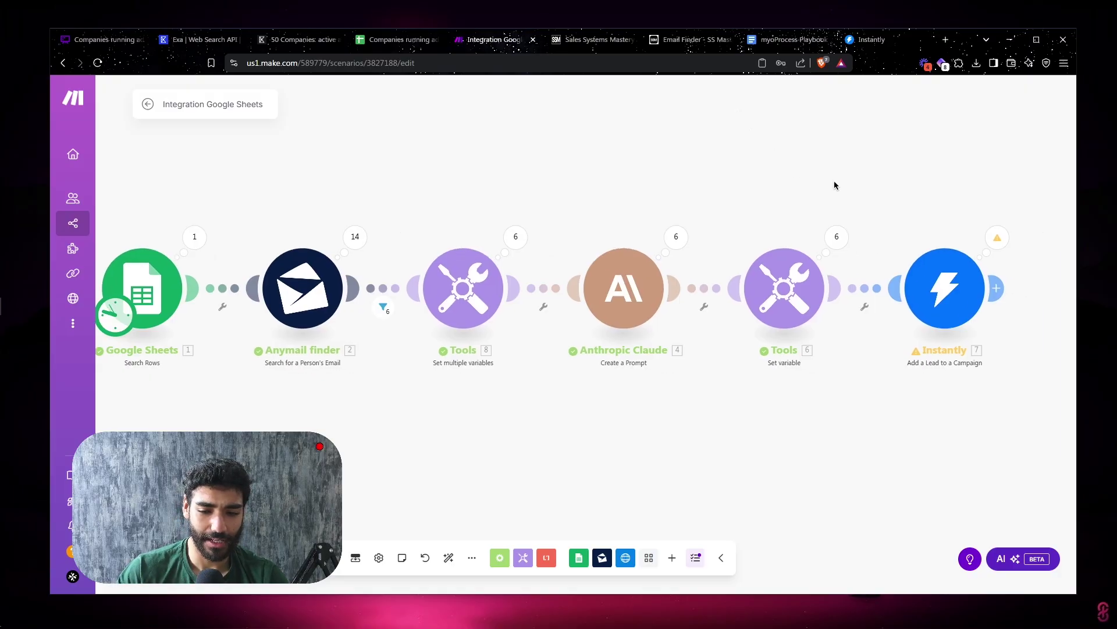
{"action": "left_click_drag", "start_coordinate": [833, 185], "coordinate": [767, 178]}
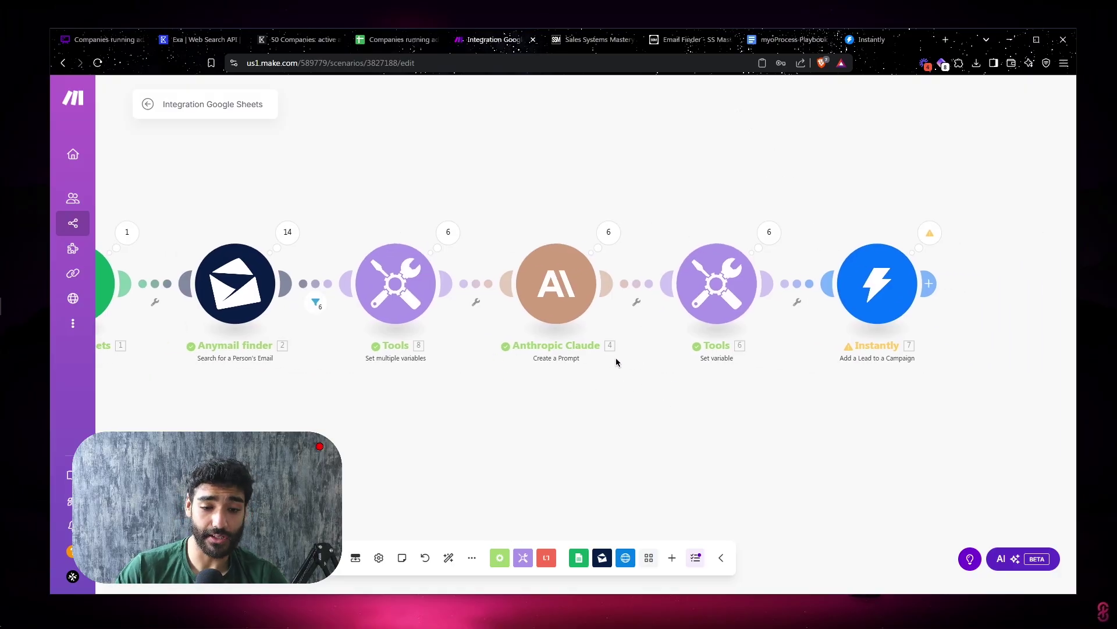
{"action": "left_click", "coordinate": [576, 302]}
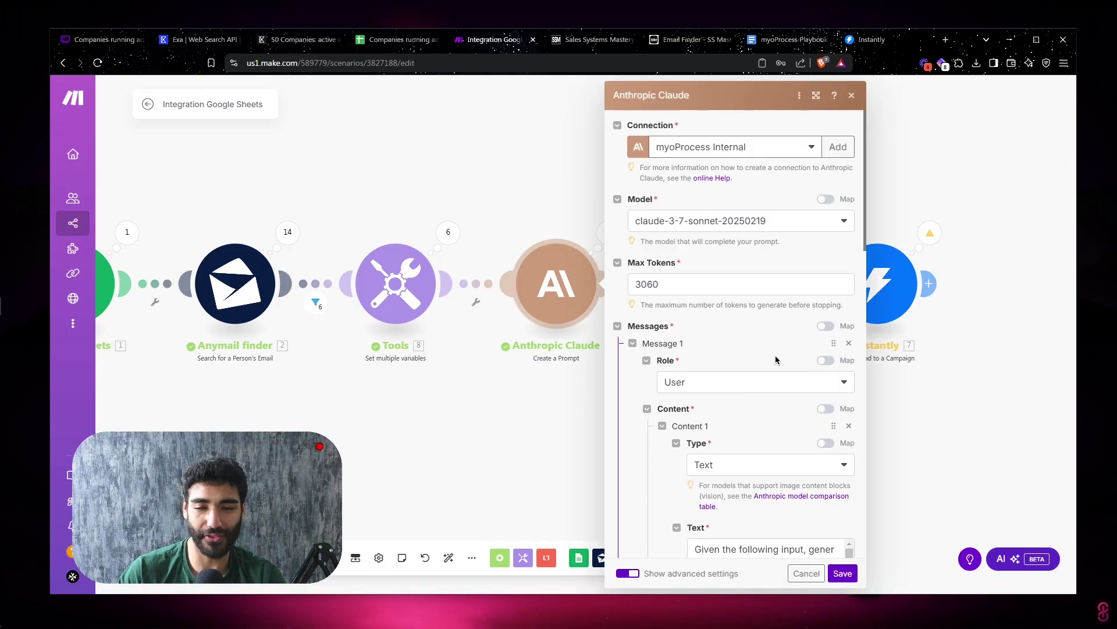
{"action": "left_click", "coordinate": [546, 426]}
{"action": "left_click_drag", "start_coordinate": [616, 402], "coordinate": [563, 394]}
{"action": "left_click", "coordinate": [667, 294]}
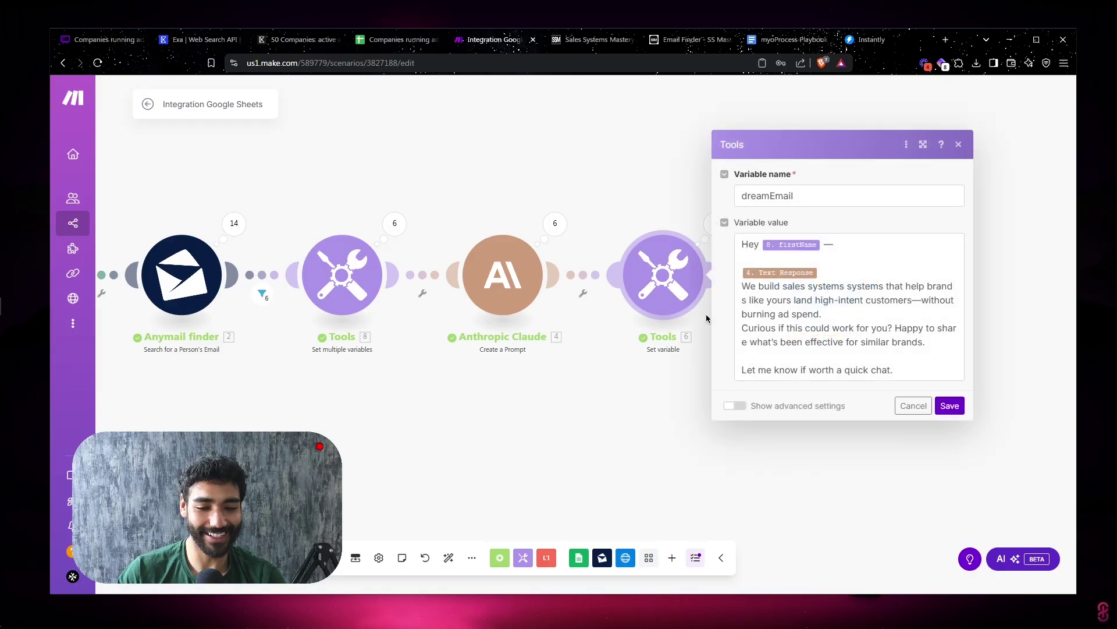
{"action": "double_click", "coordinate": [817, 341]}
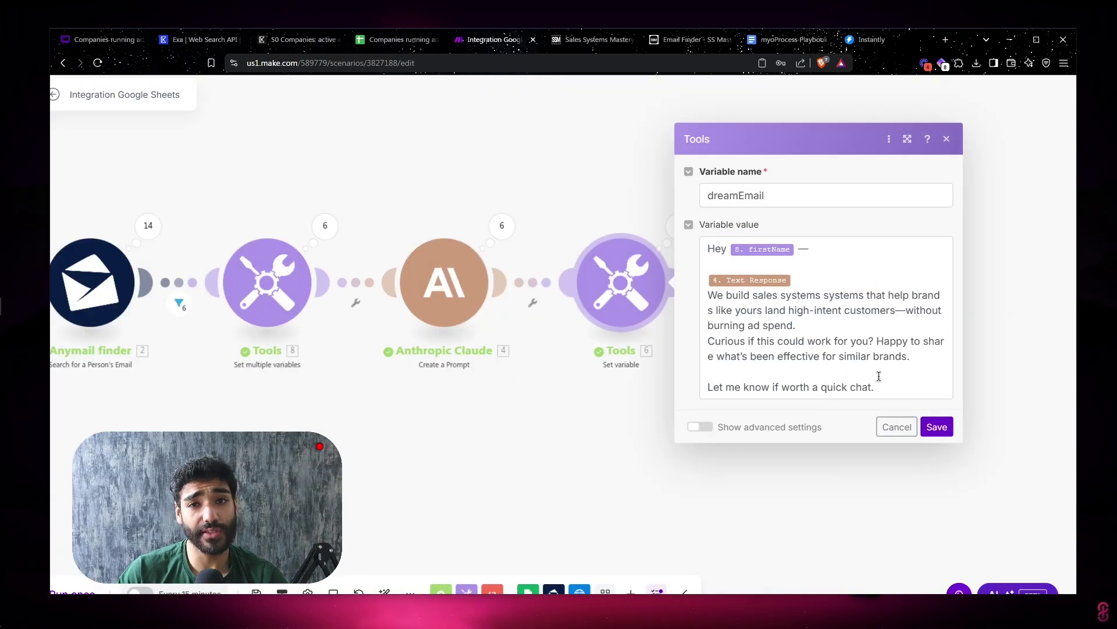
{"action": "left_click", "coordinate": [588, 376]}
{"action": "left_click", "coordinate": [798, 282]}
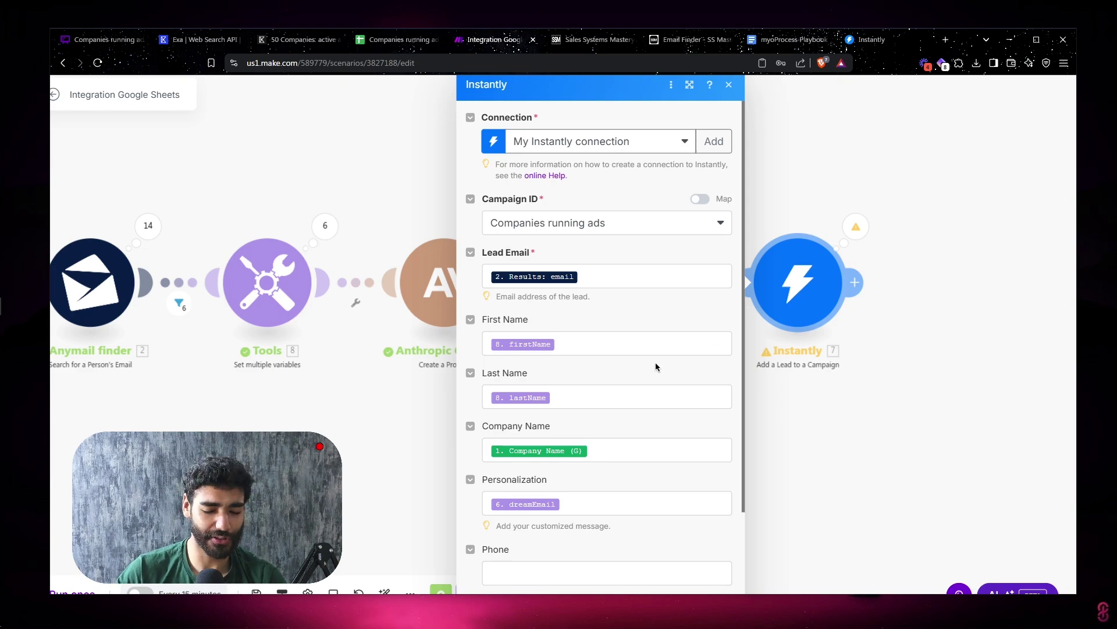
{"action": "scroll", "coordinate": [656, 366], "scroll_direction": "down", "scroll_amount": 2}
{"action": "left_click", "coordinate": [849, 397]}
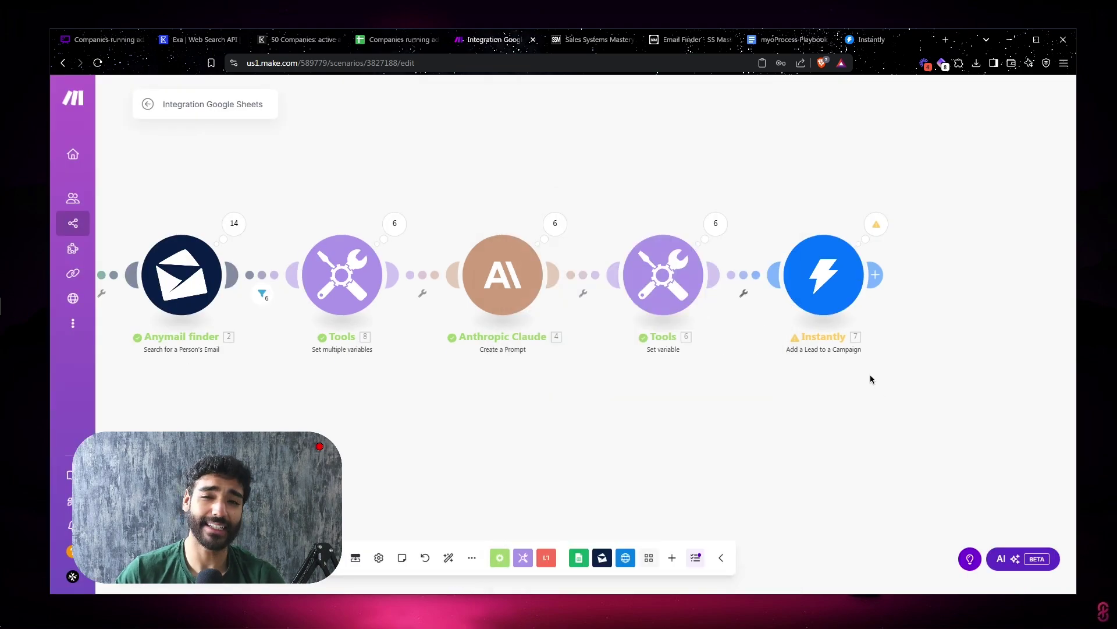